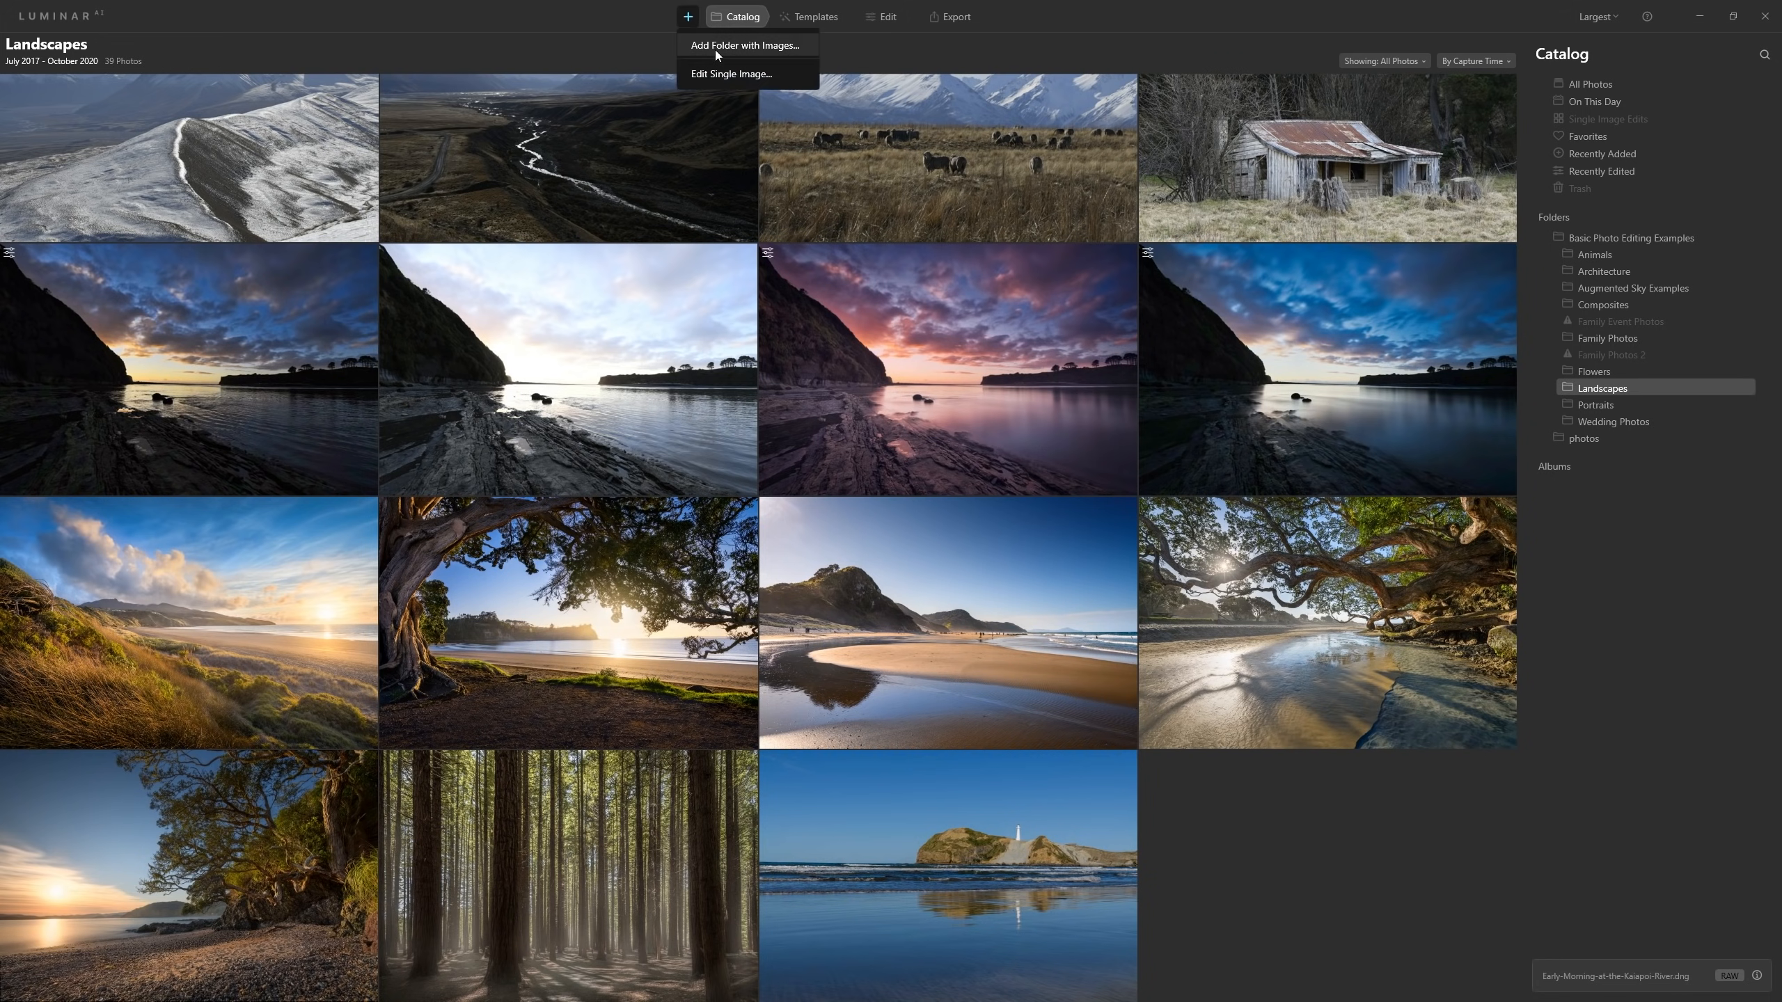
Start editing a single image and browse to the North Island folder's "201016 Lake Tarawera Bay of Plenty" subfolder
{"action": "left_click", "coordinate": [745, 75]}
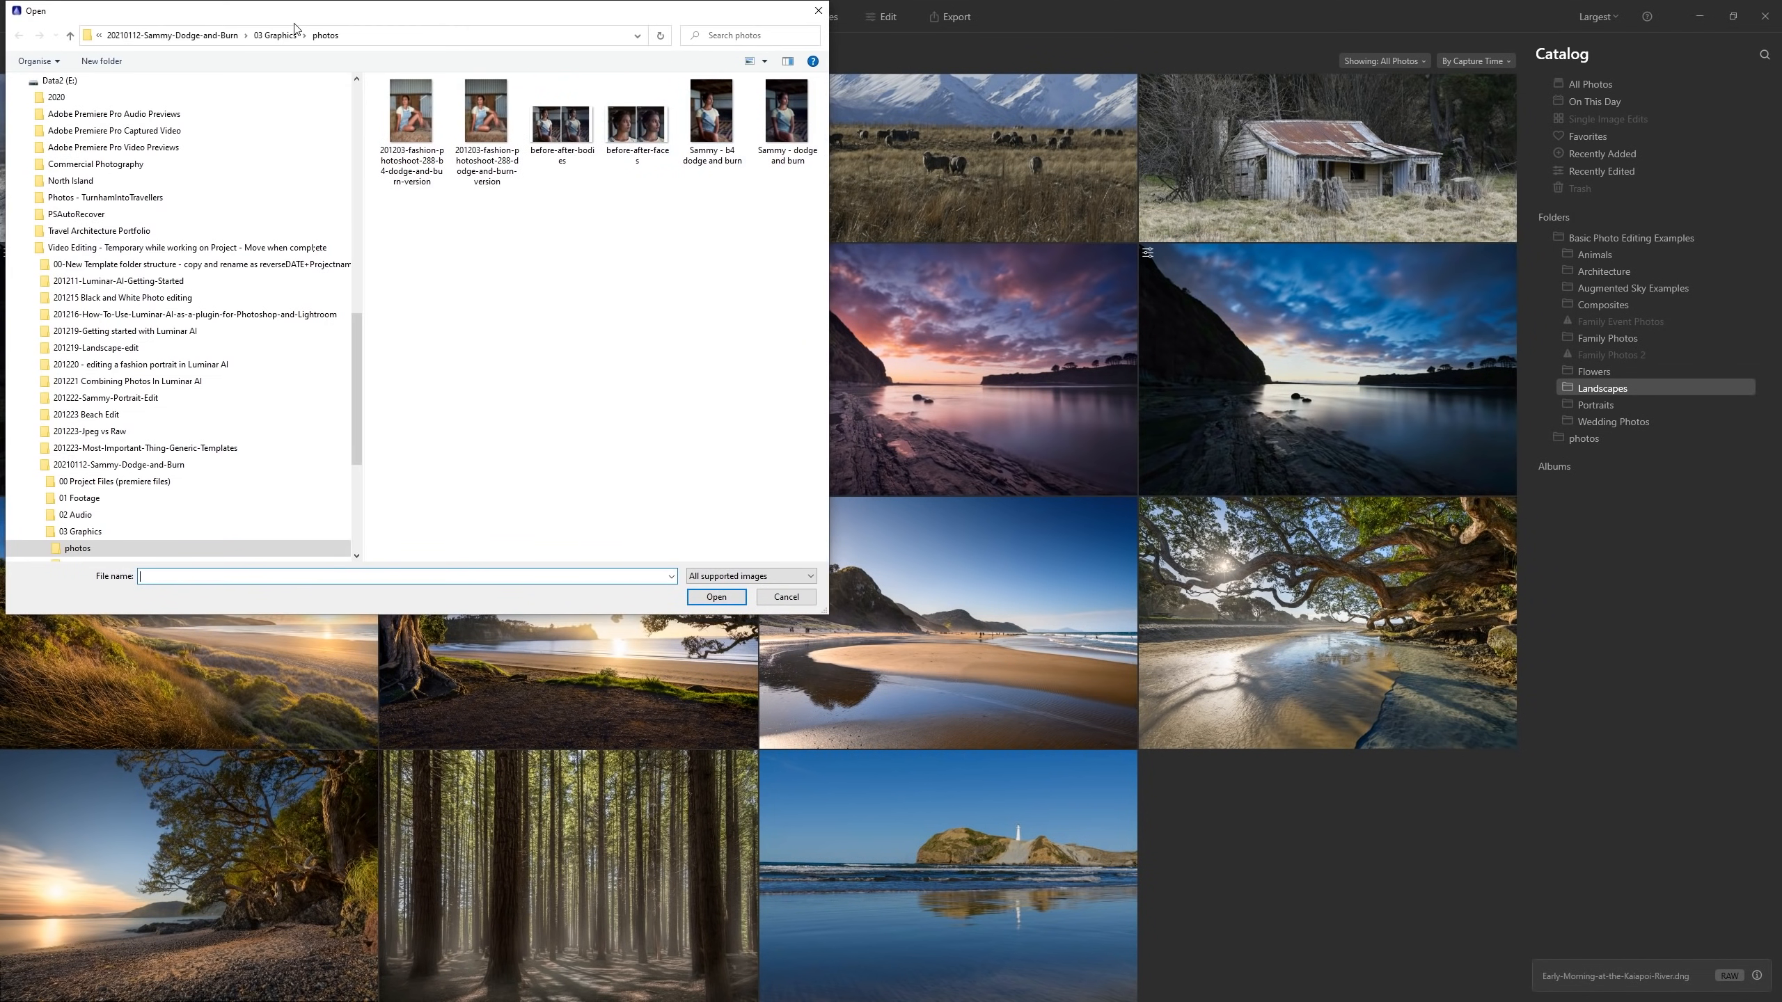
{"action": "left_click", "coordinate": [70, 35]}
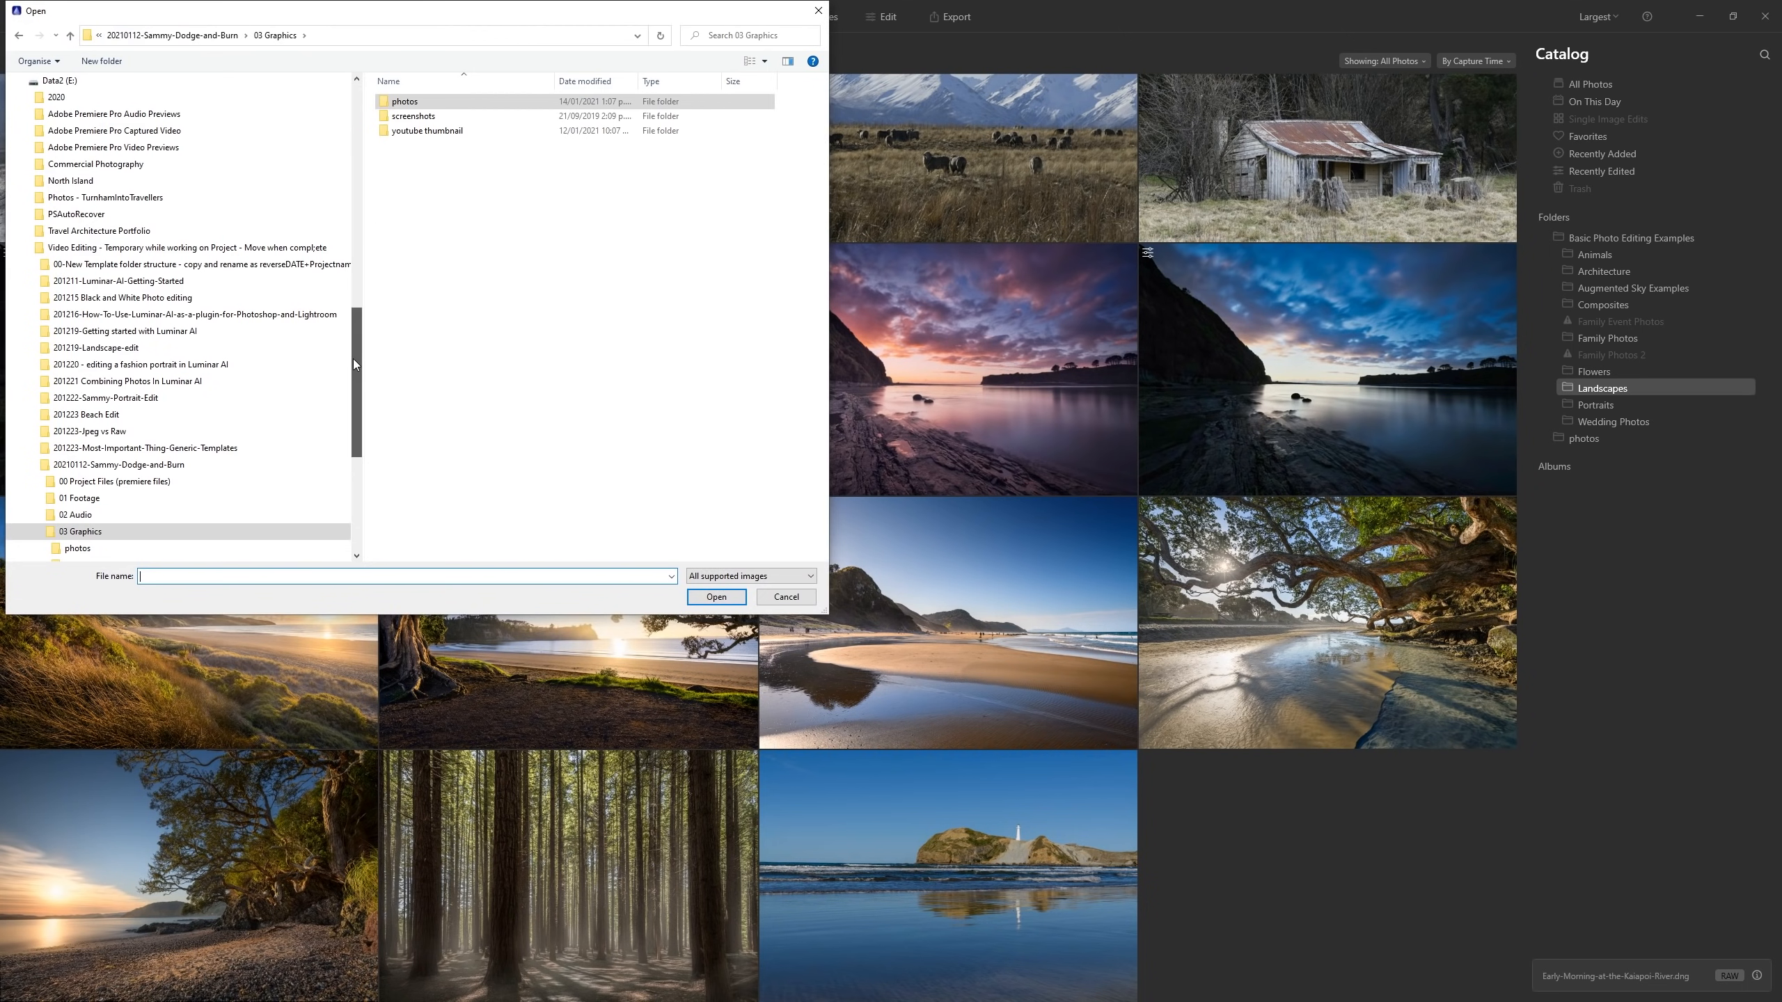
{"action": "left_click_drag", "start_coordinate": [355, 362], "coordinate": [356, 321]}
{"action": "left_click", "coordinate": [284, 298]}
{"action": "double_click", "coordinate": [443, 132]}
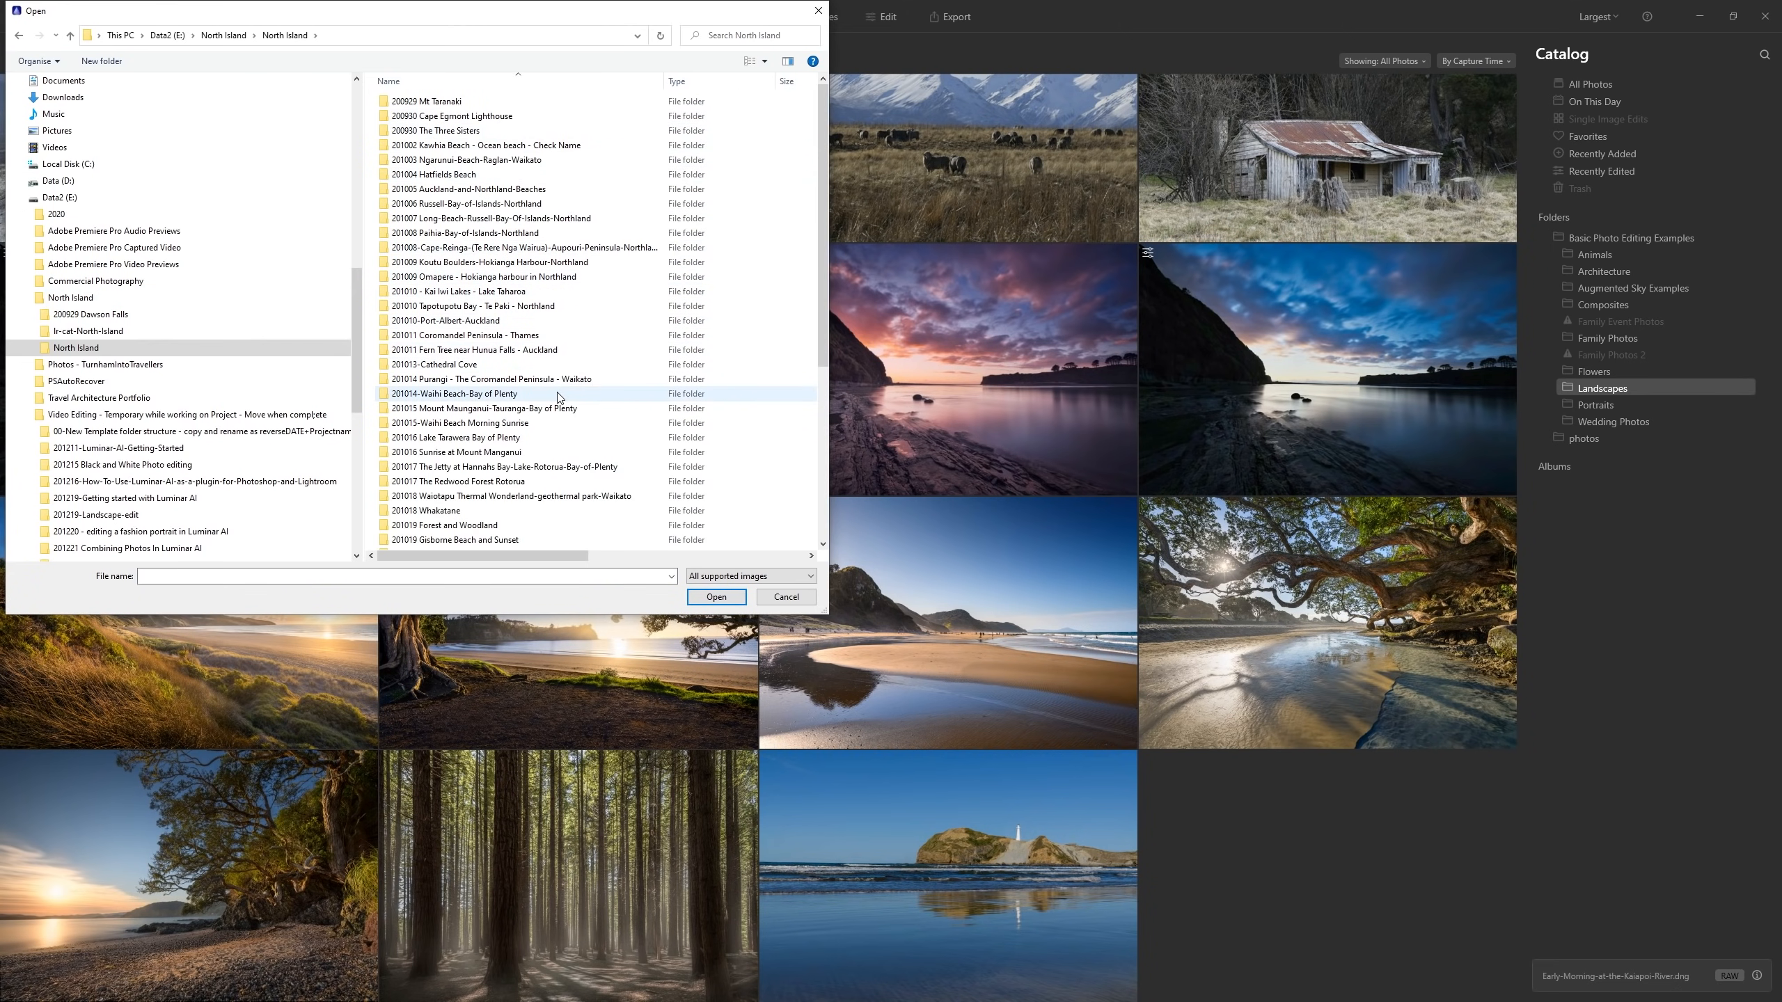
{"action": "double_click", "coordinate": [514, 439]}
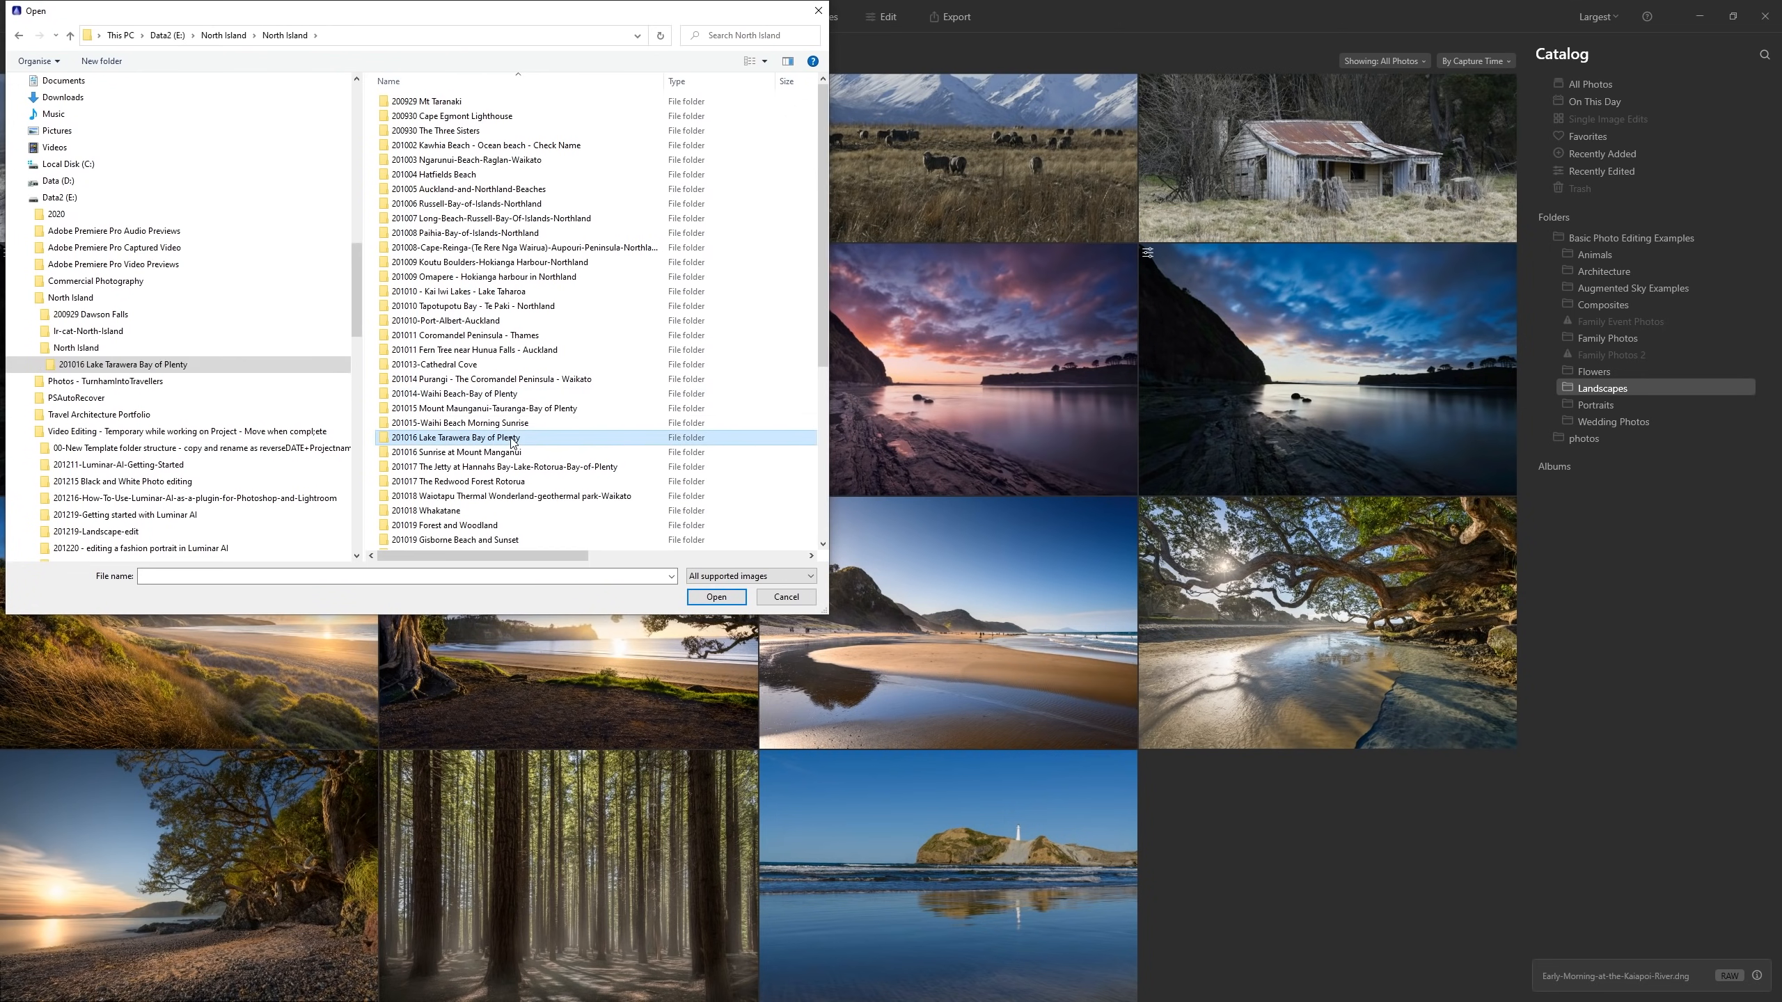
{"action": "left_click", "coordinate": [522, 379]}
Show the folder's files as large thumbnails and open Lake-Tarawera-Okataina-caldera-The-Bay-Of-Plenty-03
{"action": "left_click", "coordinate": [512, 131]}
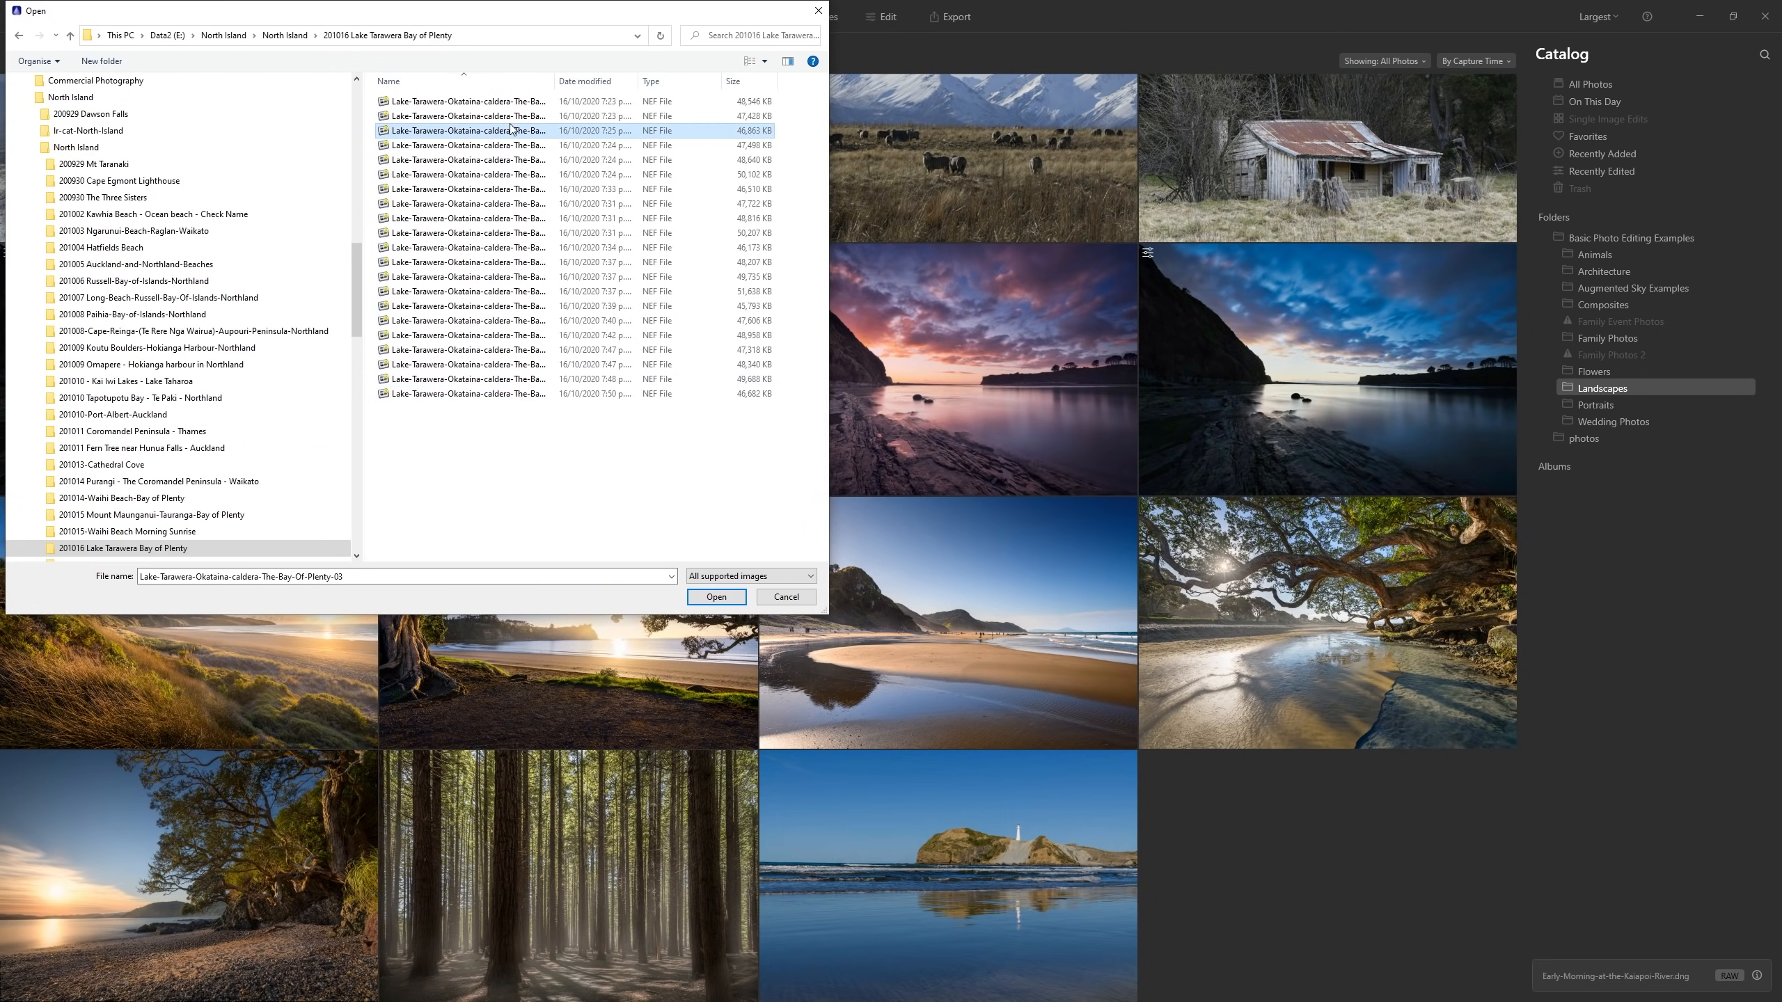
{"action": "left_click", "coordinate": [765, 61]}
{"action": "left_click", "coordinate": [807, 44]}
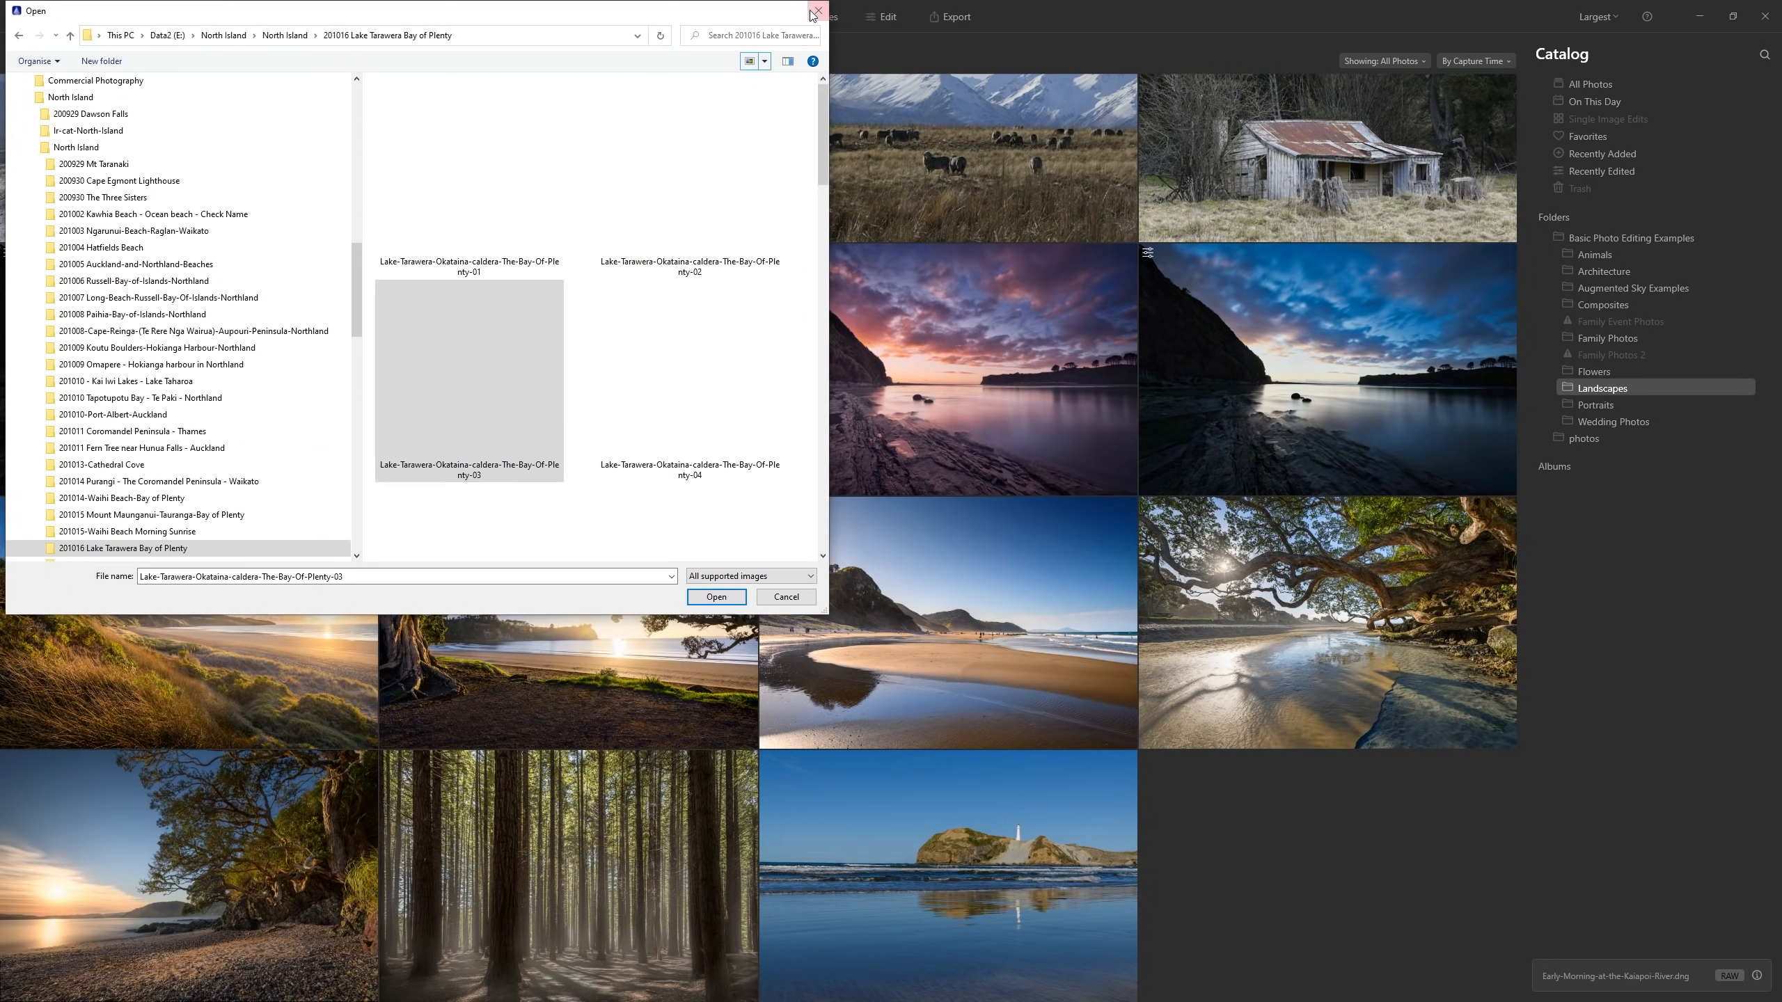
{"action": "double_click", "coordinate": [469, 415]}
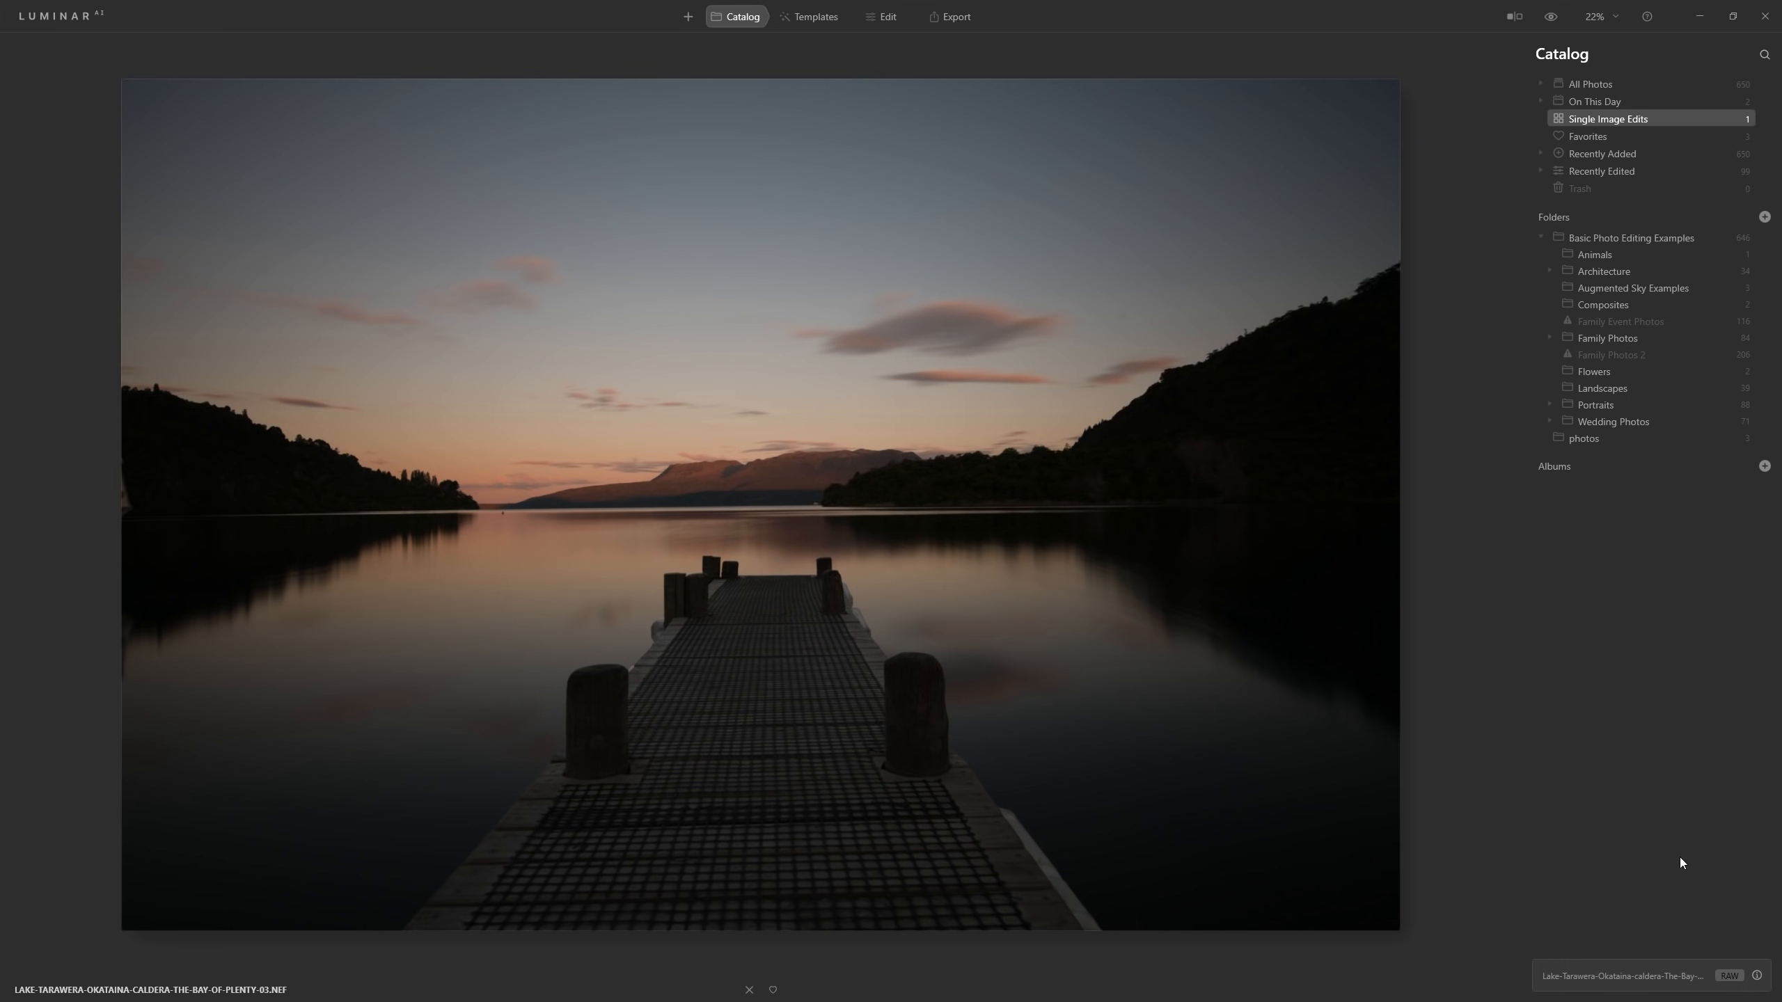
Examine the photo's capture information, including ISO, focal length, aperture and shutter speed
{"action": "left_click", "coordinate": [1759, 977]}
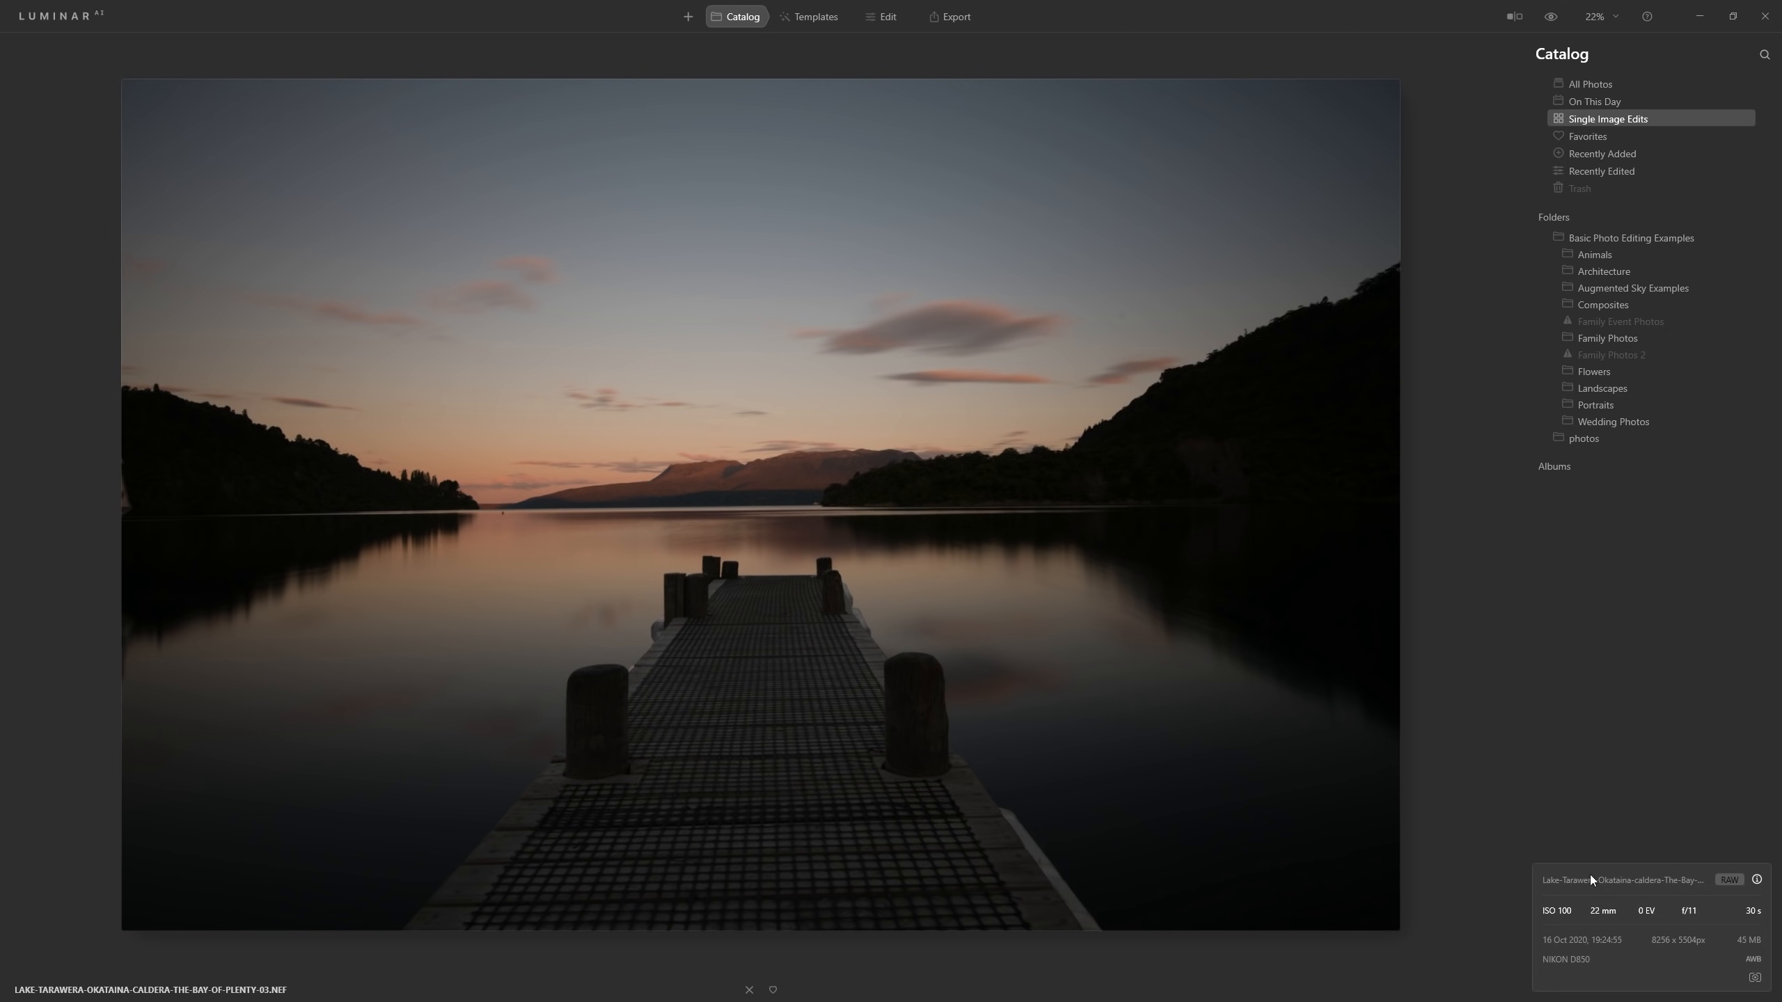
{"action": "left_click", "coordinate": [1753, 882]}
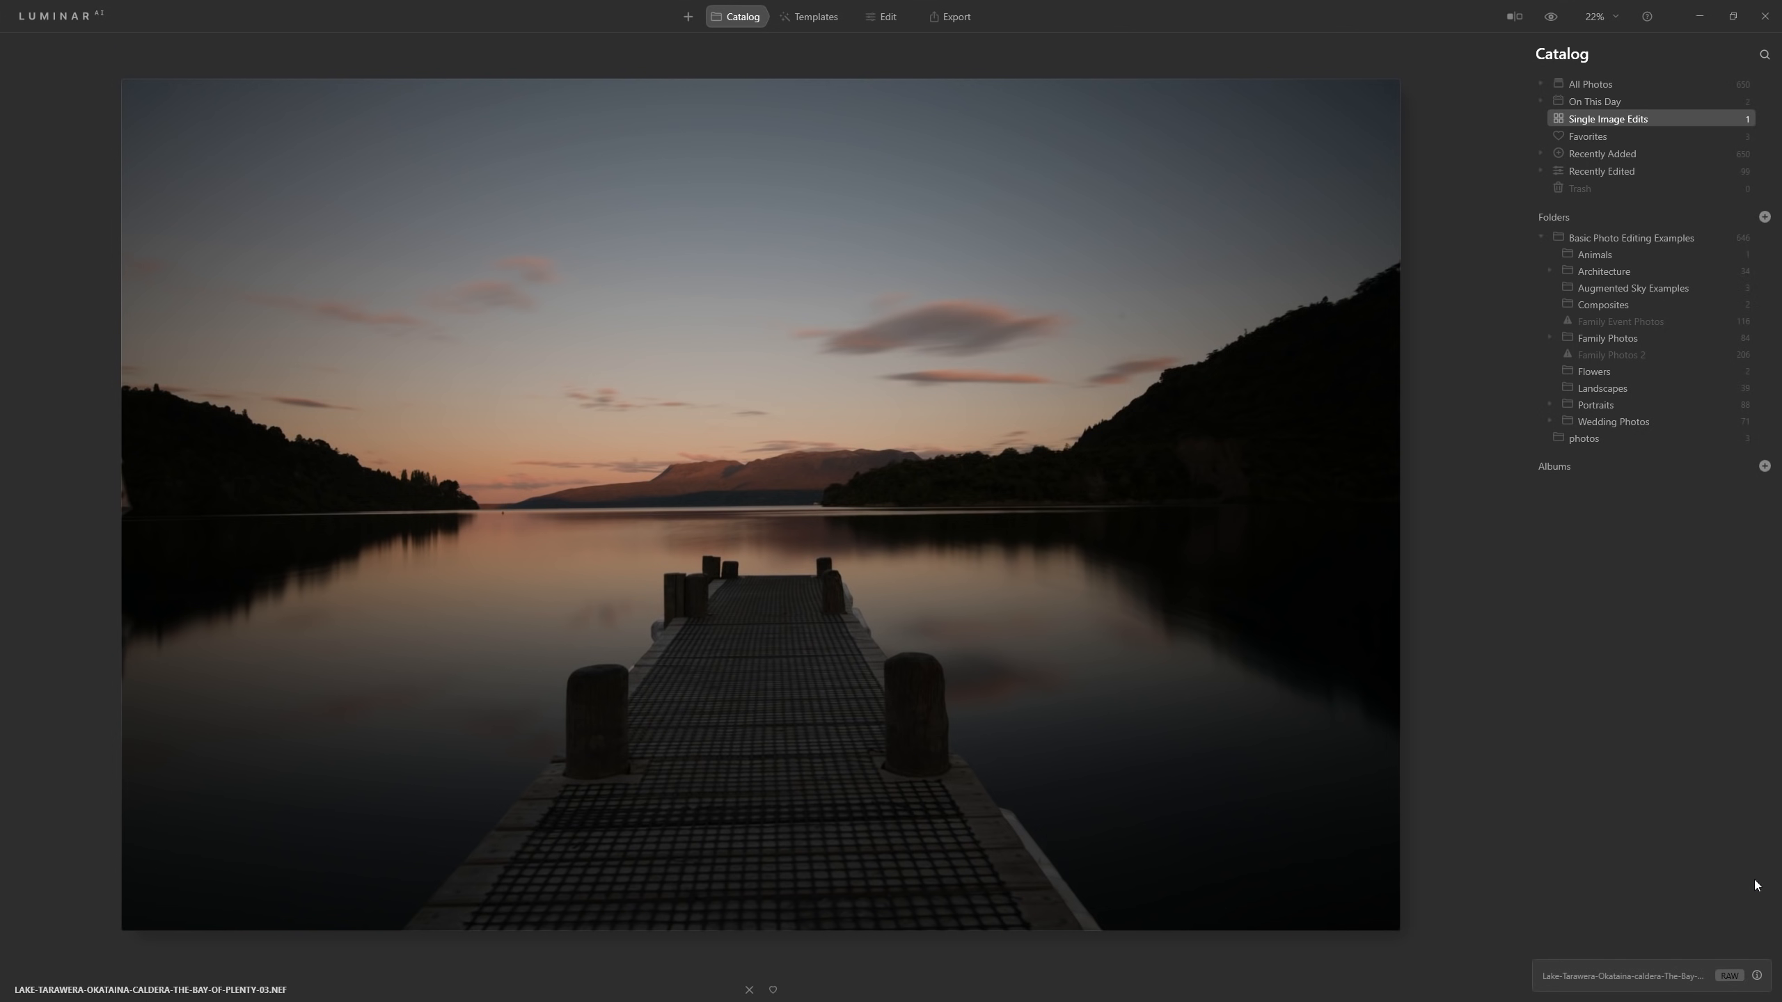
{"action": "left_click", "coordinate": [1758, 978]}
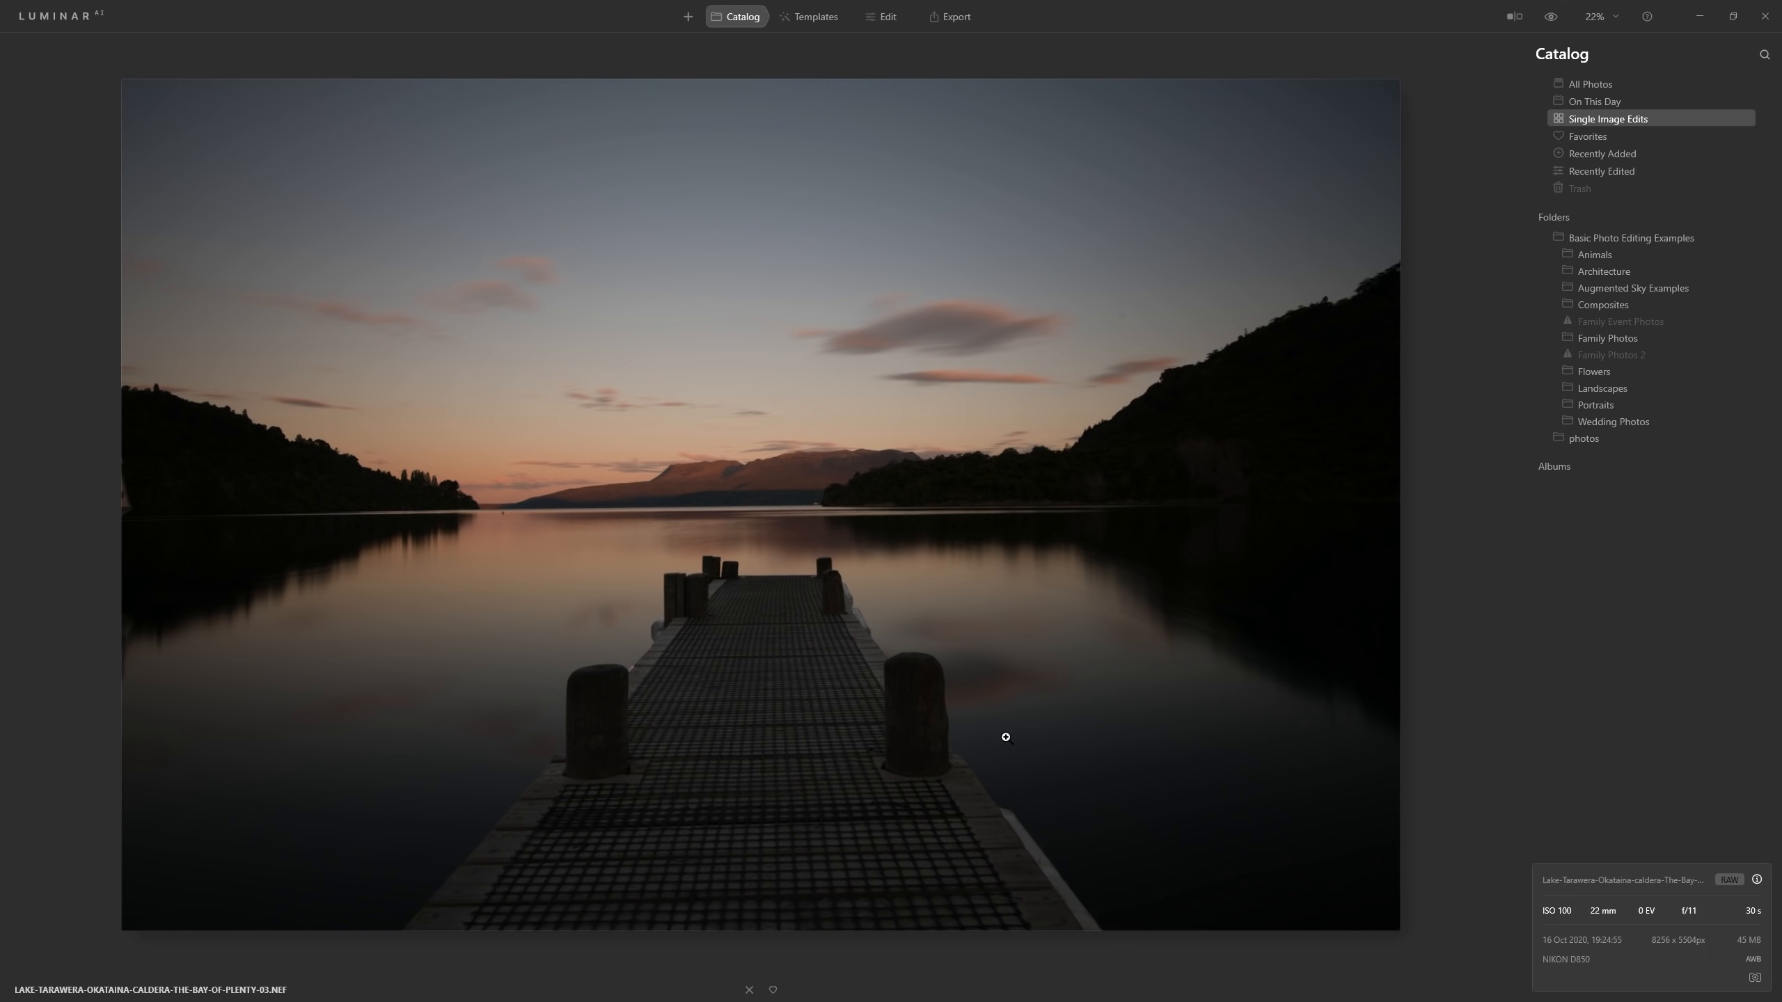
Apply the Solemn template from the suggested Artistic collection and compare it with the original photo
{"action": "left_click", "coordinate": [832, 17]}
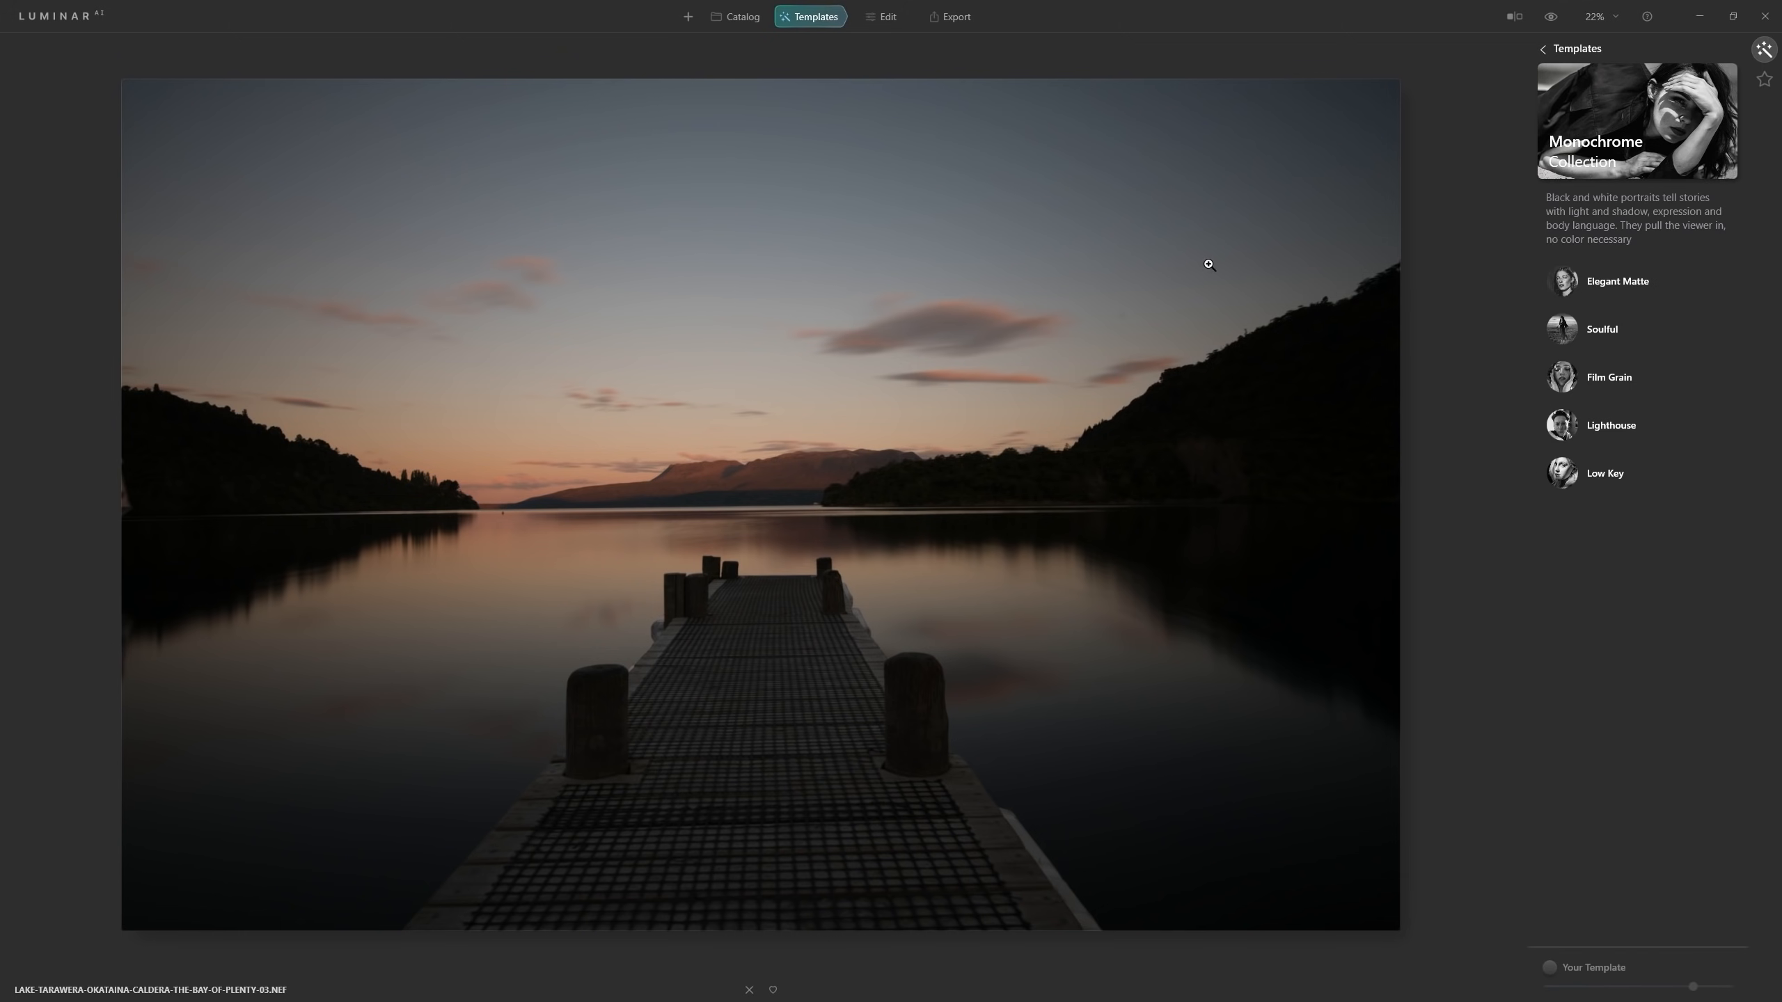
{"action": "left_click", "coordinate": [1543, 51]}
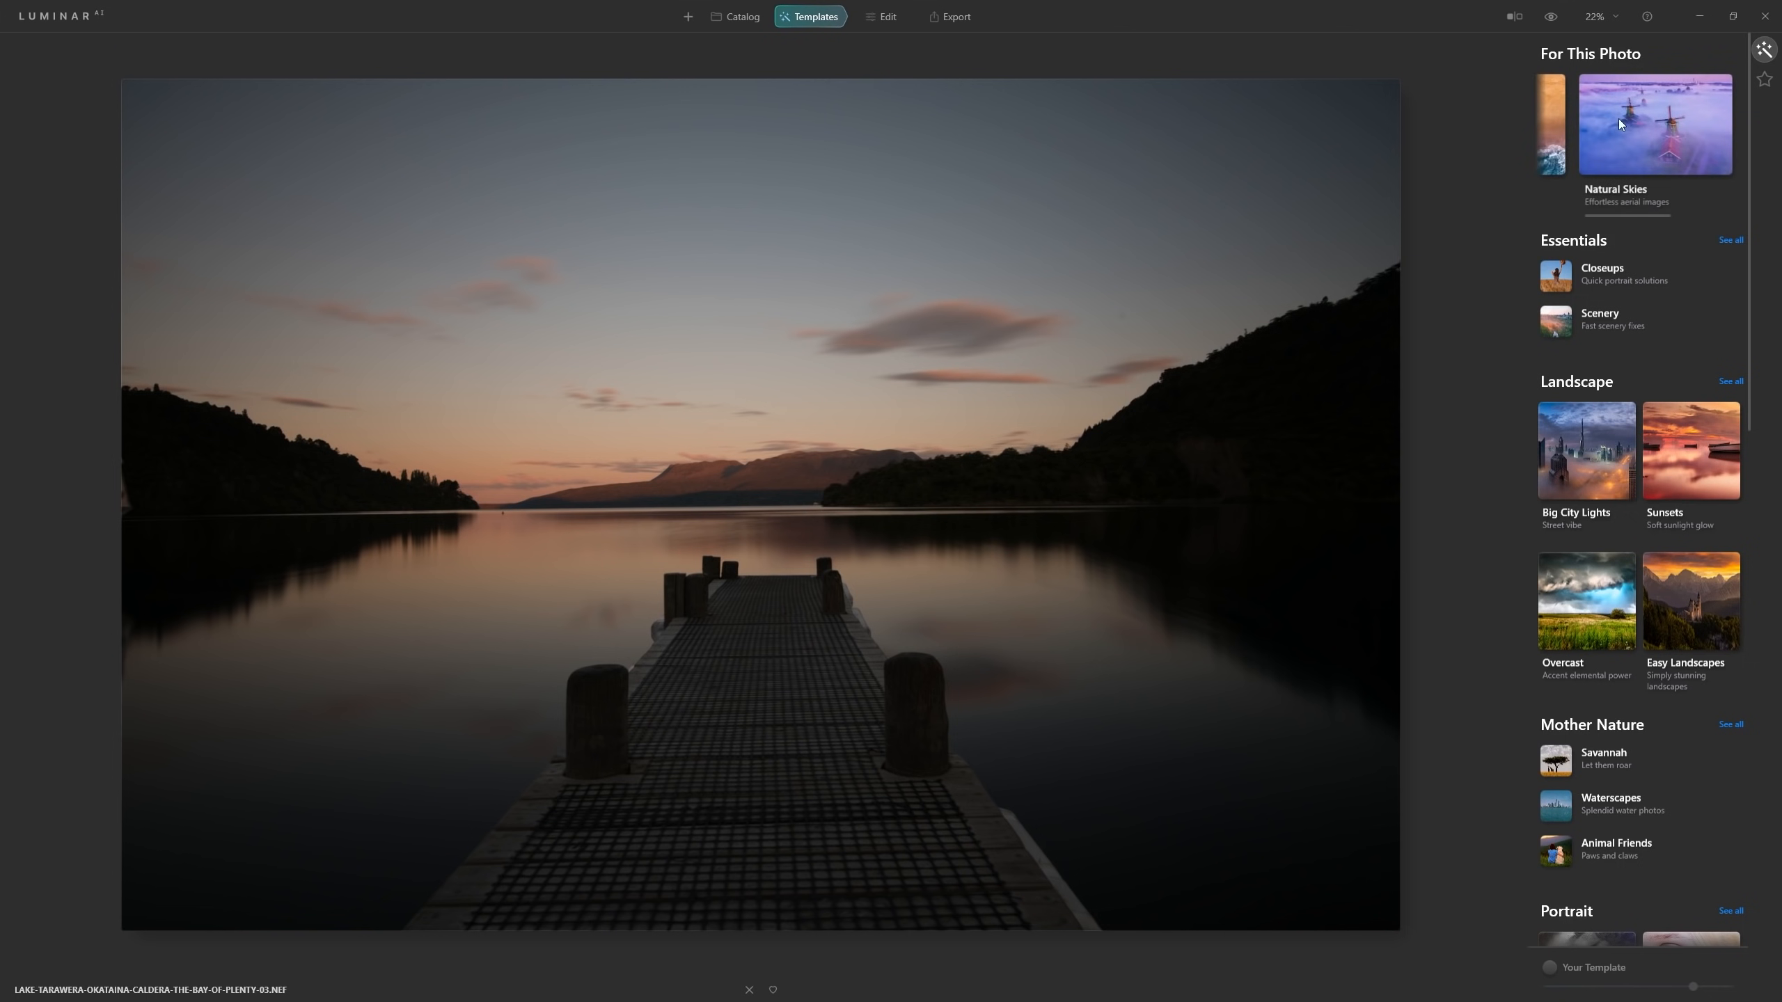
{"action": "scroll", "coordinate": [1649, 218], "scroll_direction": "left", "scroll_amount": 3}
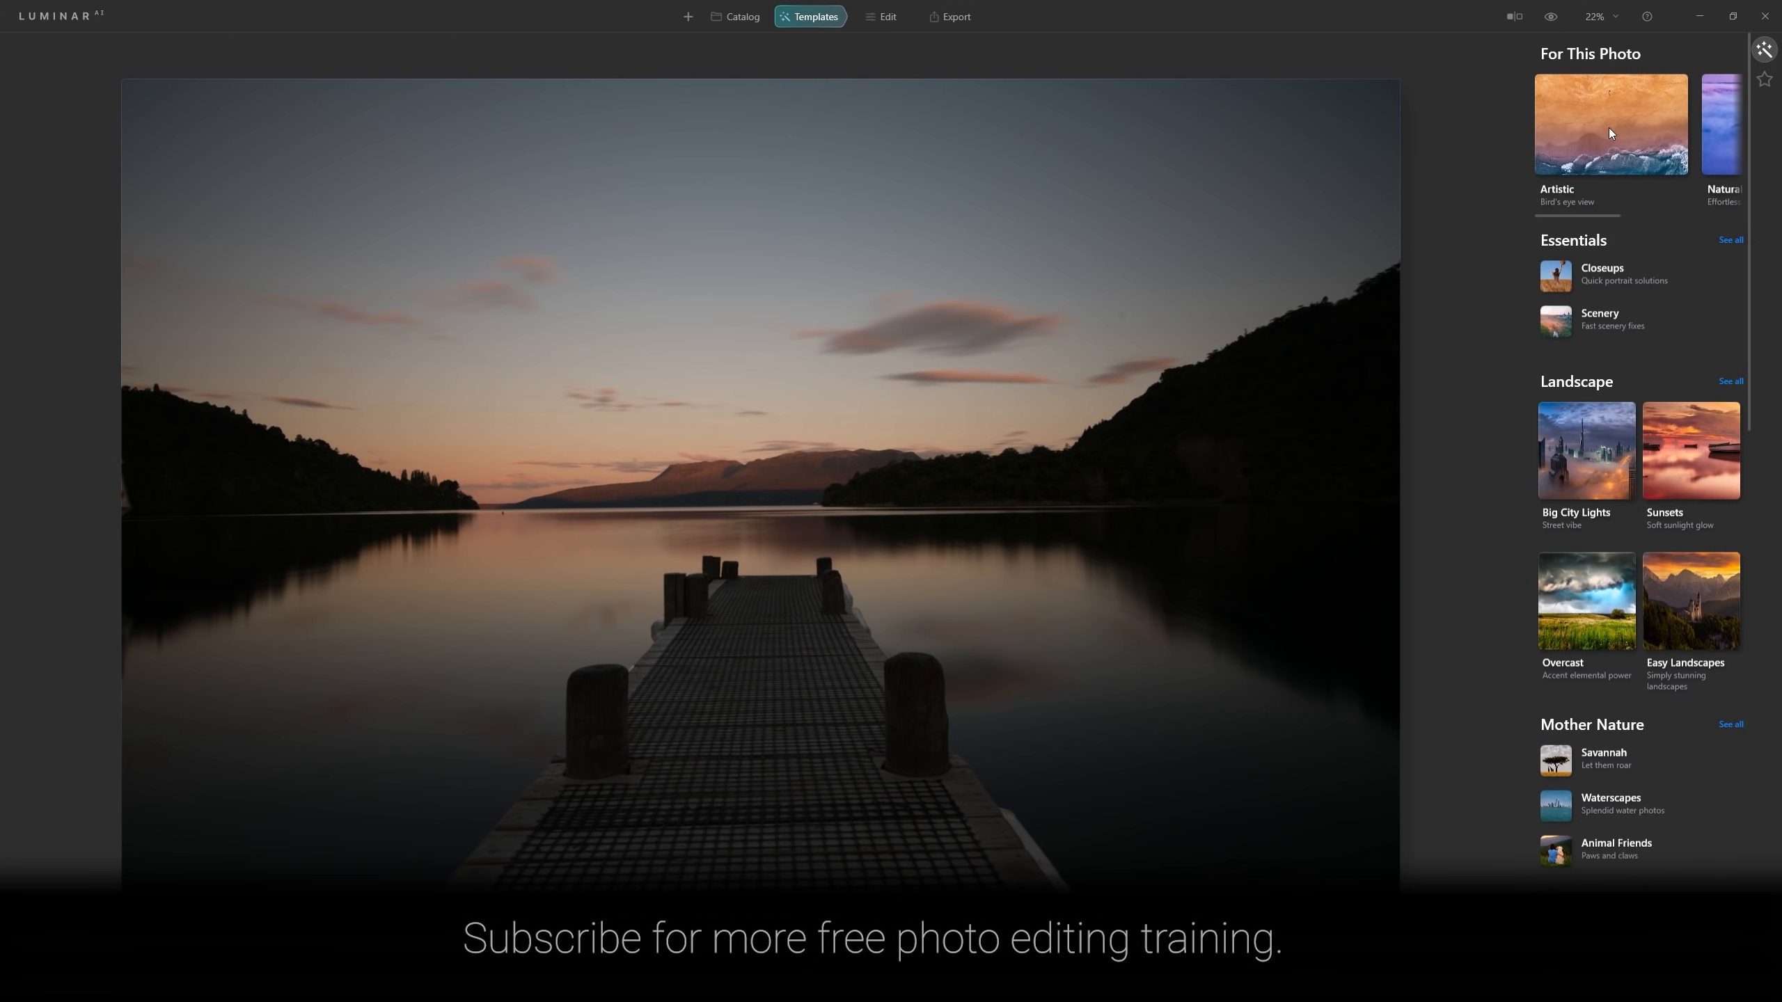
{"action": "left_click", "coordinate": [1610, 129]}
{"action": "left_click", "coordinate": [1610, 270]}
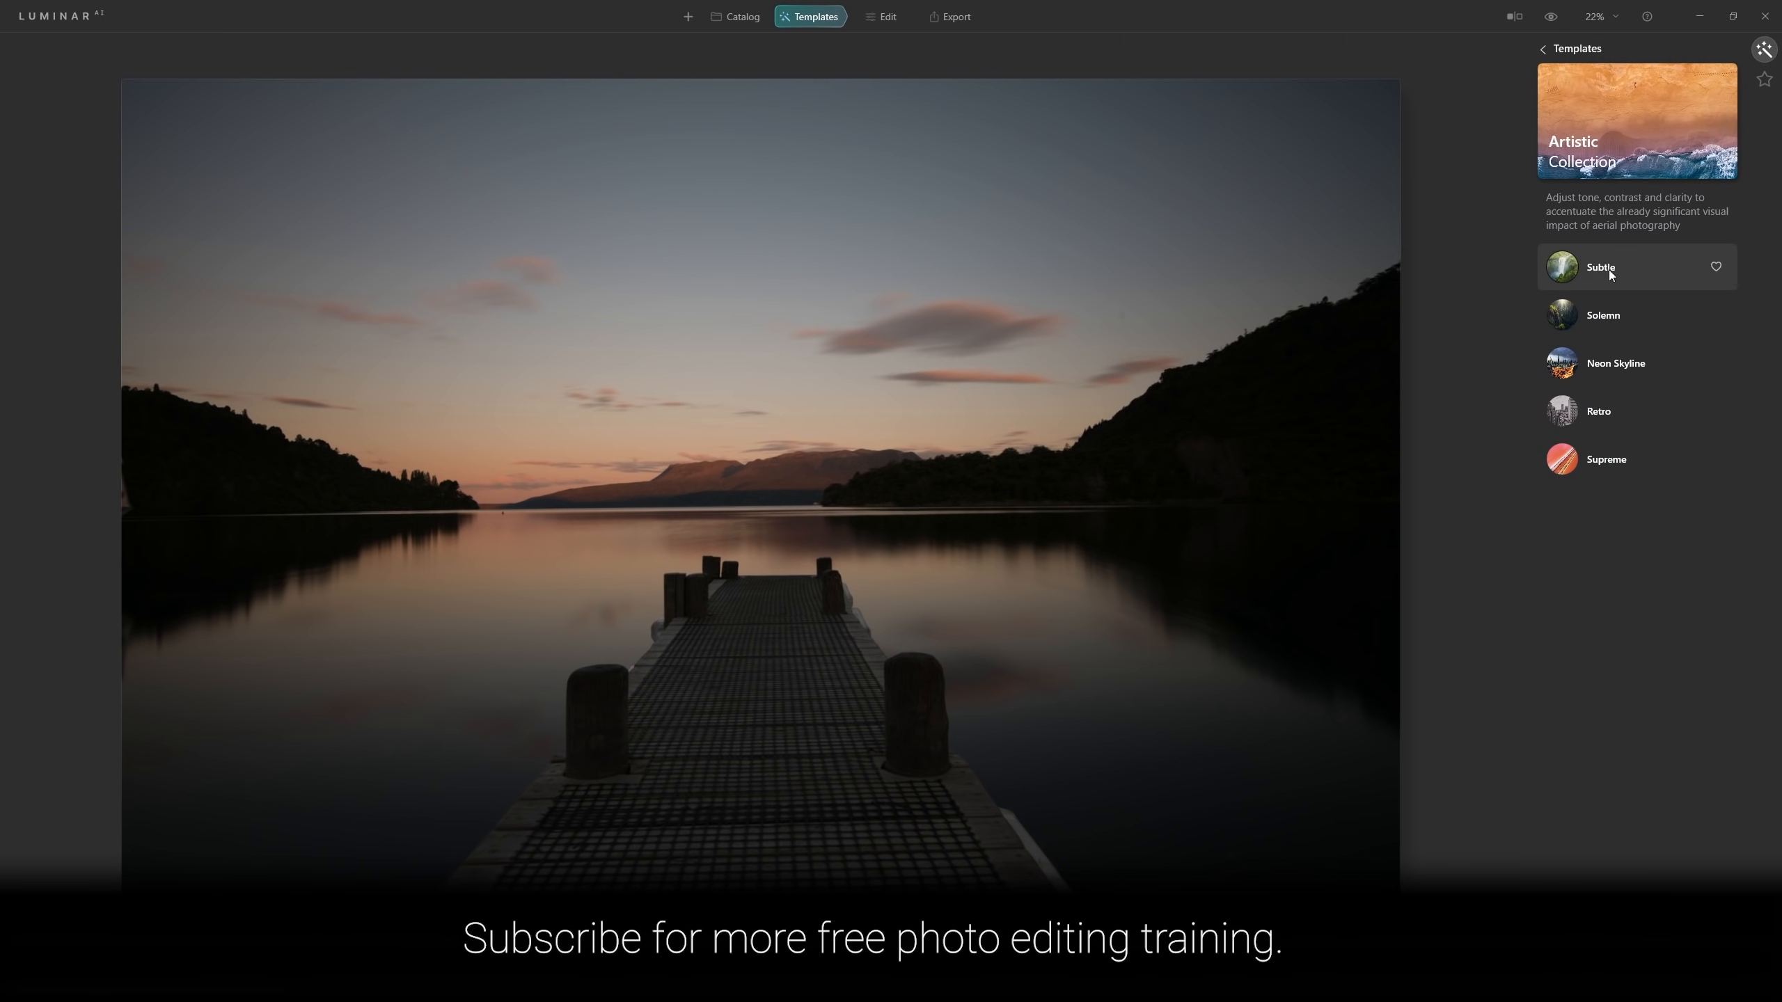
{"action": "left_click", "coordinate": [1618, 323]}
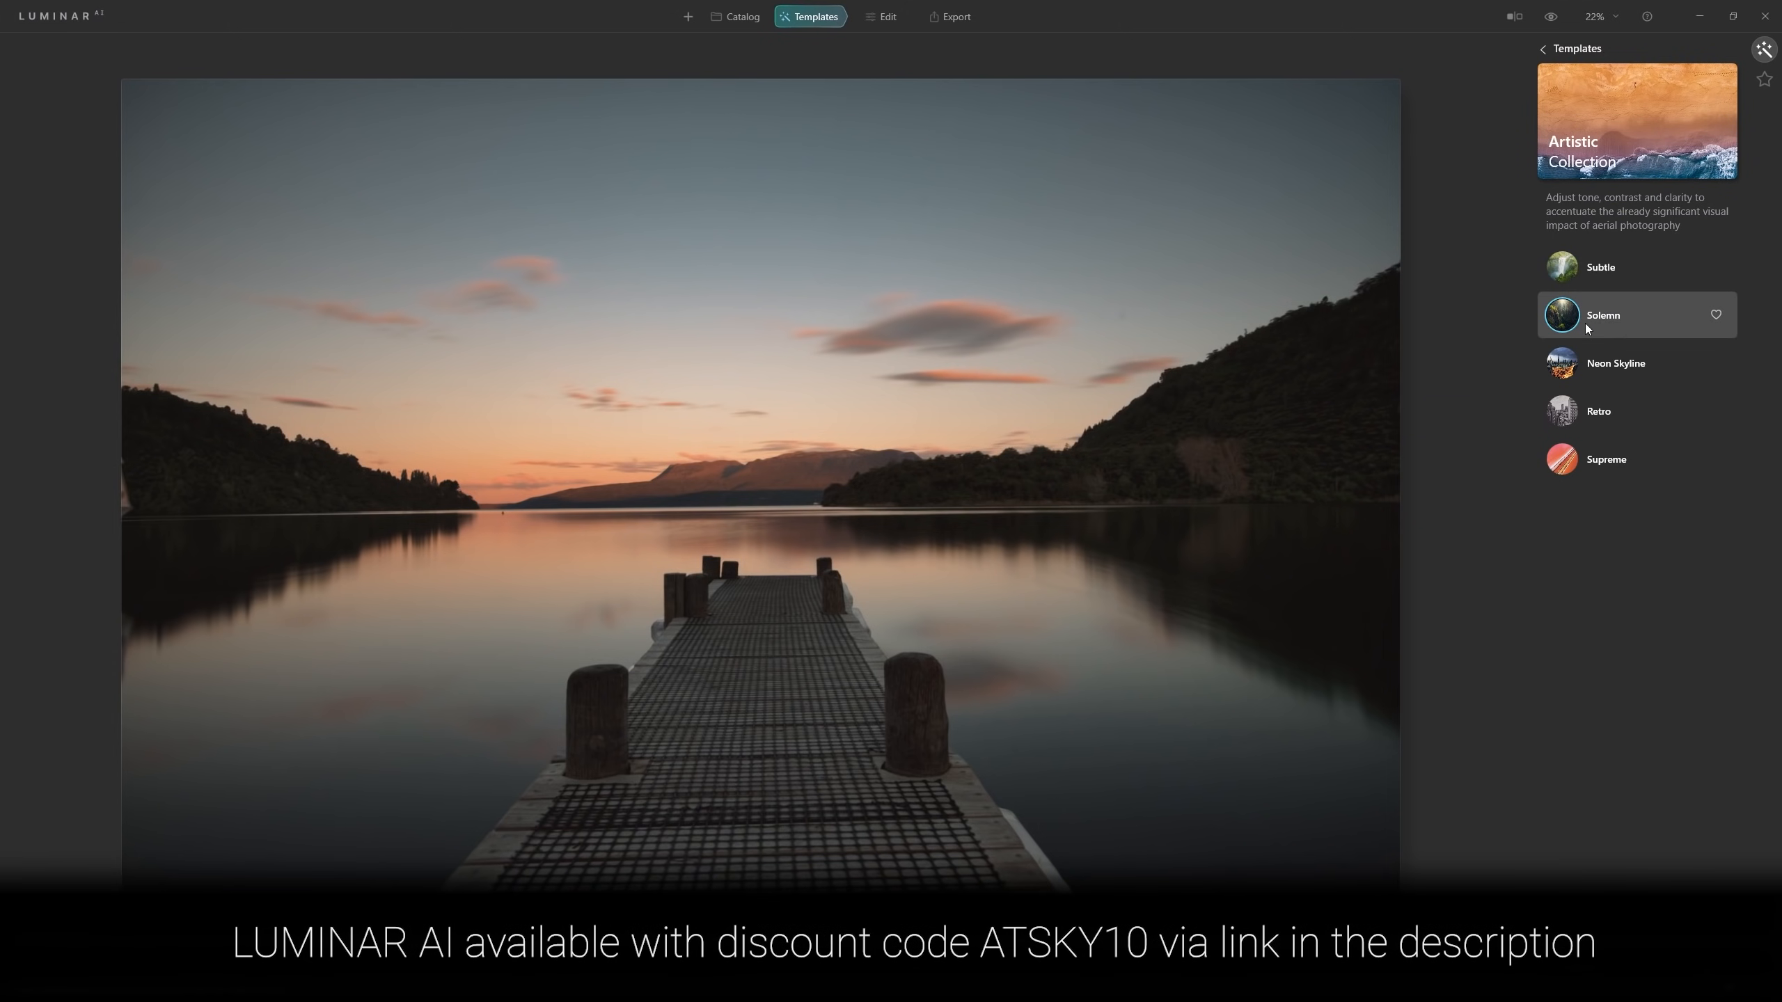
{"action": "left_click", "coordinate": [1551, 16]}
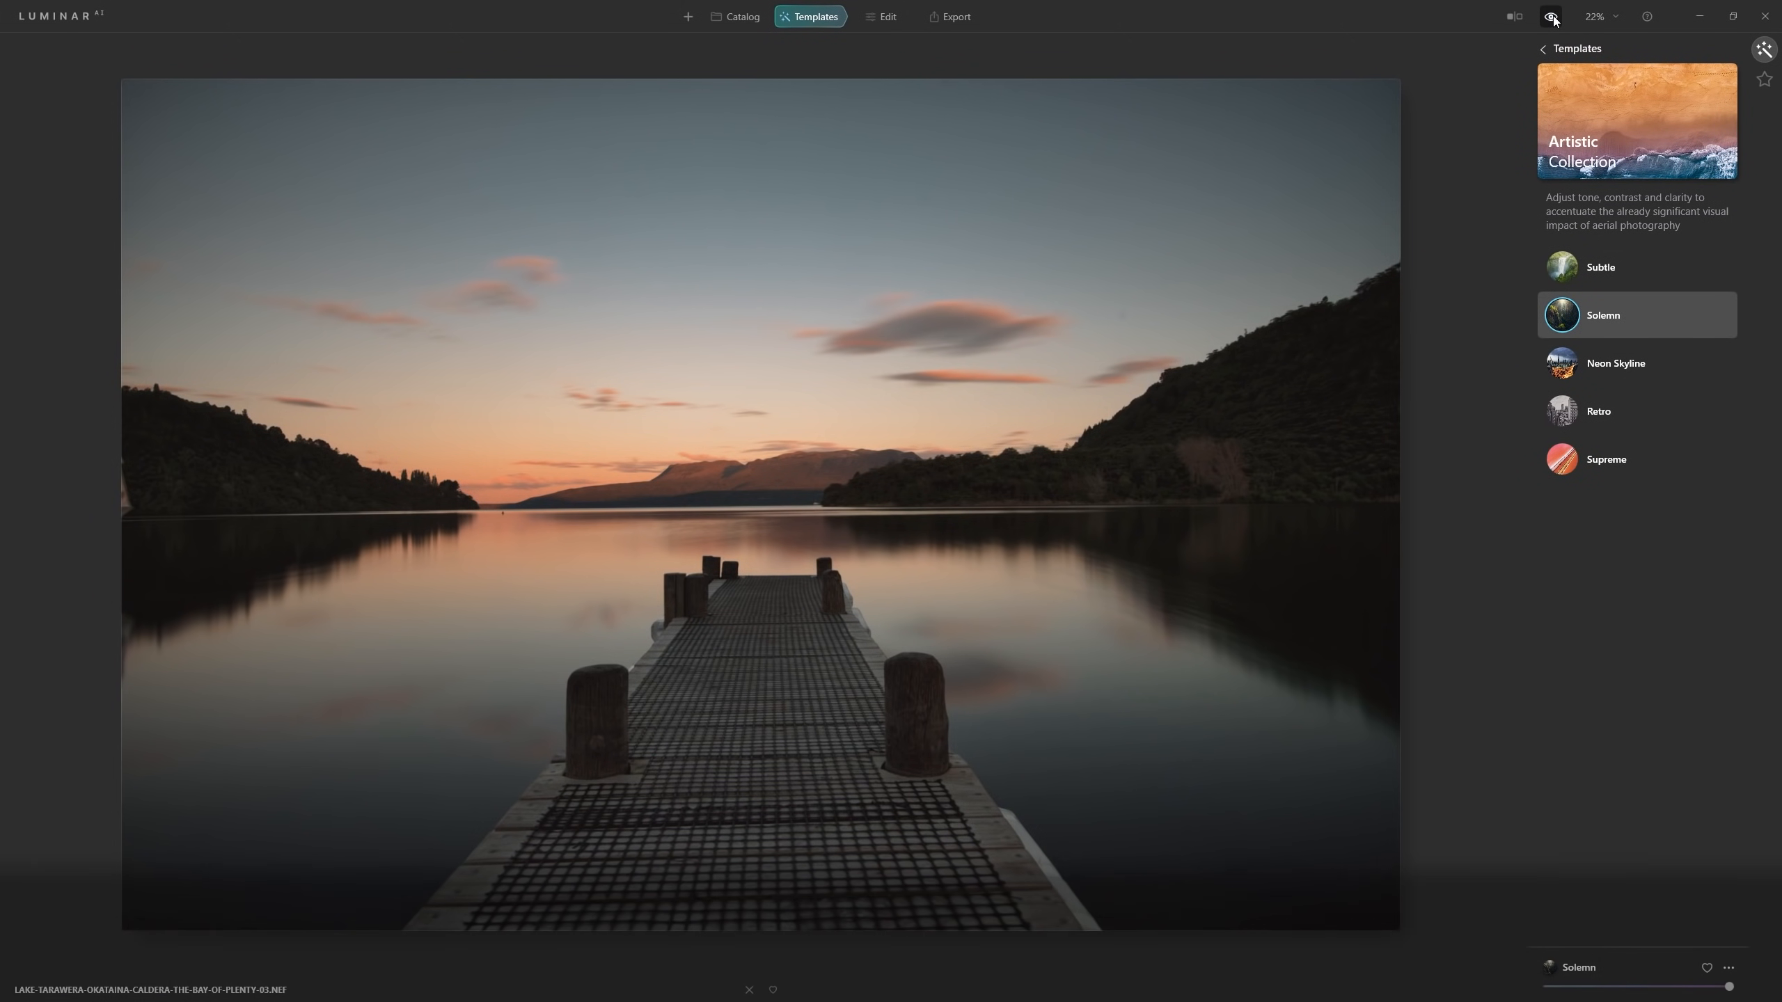
Compare the Retro template with Solemn and reset the template adjustments on the photo
{"action": "left_click", "coordinate": [1651, 421]}
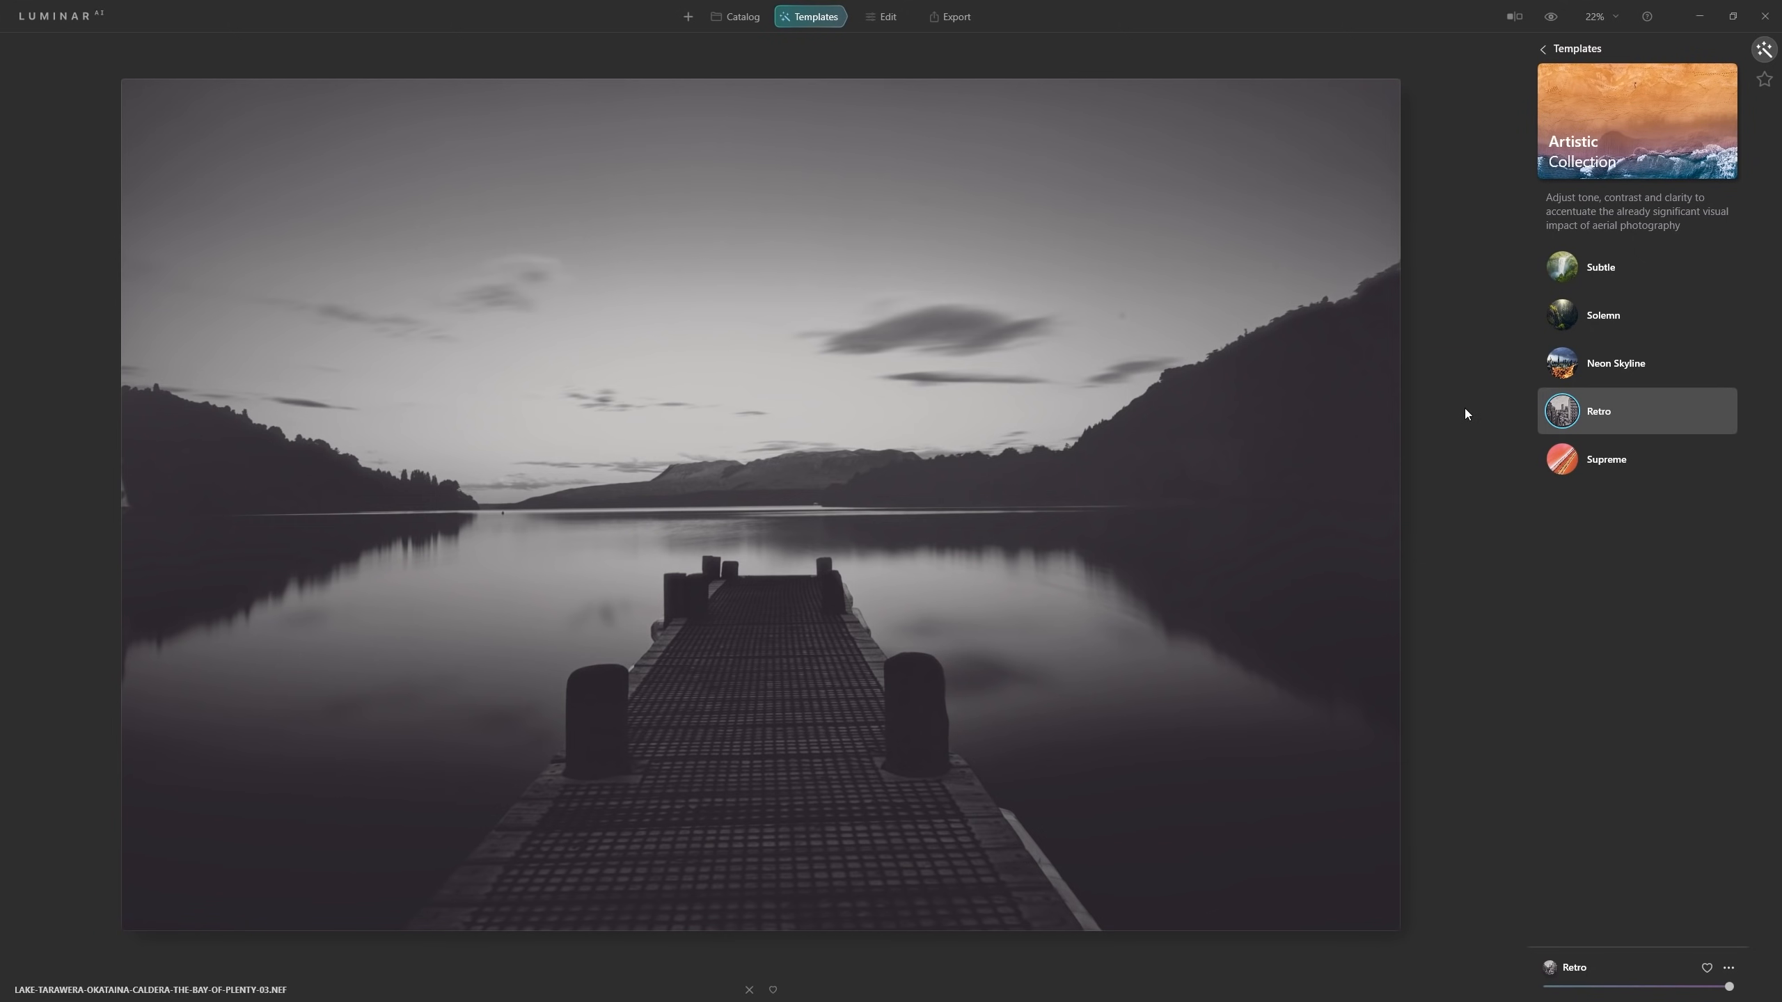
{"action": "left_click", "coordinate": [1575, 314]}
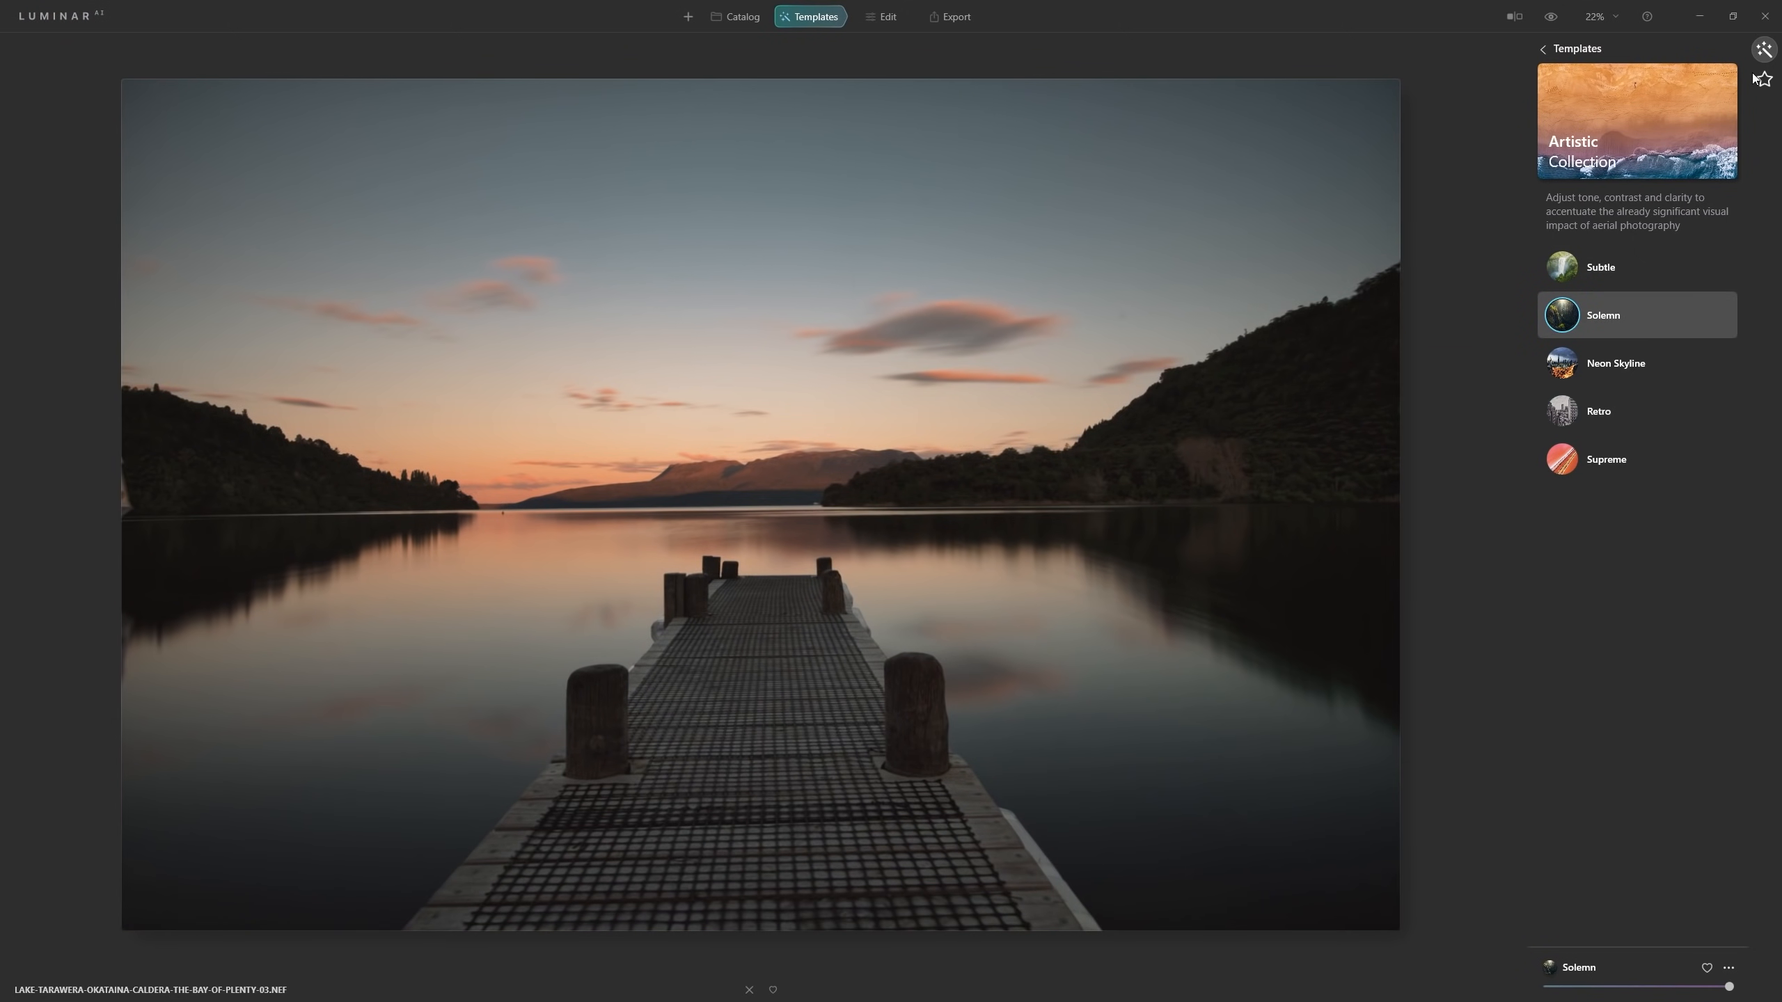
{"action": "left_click", "coordinate": [1551, 16]}
{"action": "left_click", "coordinate": [1729, 970]}
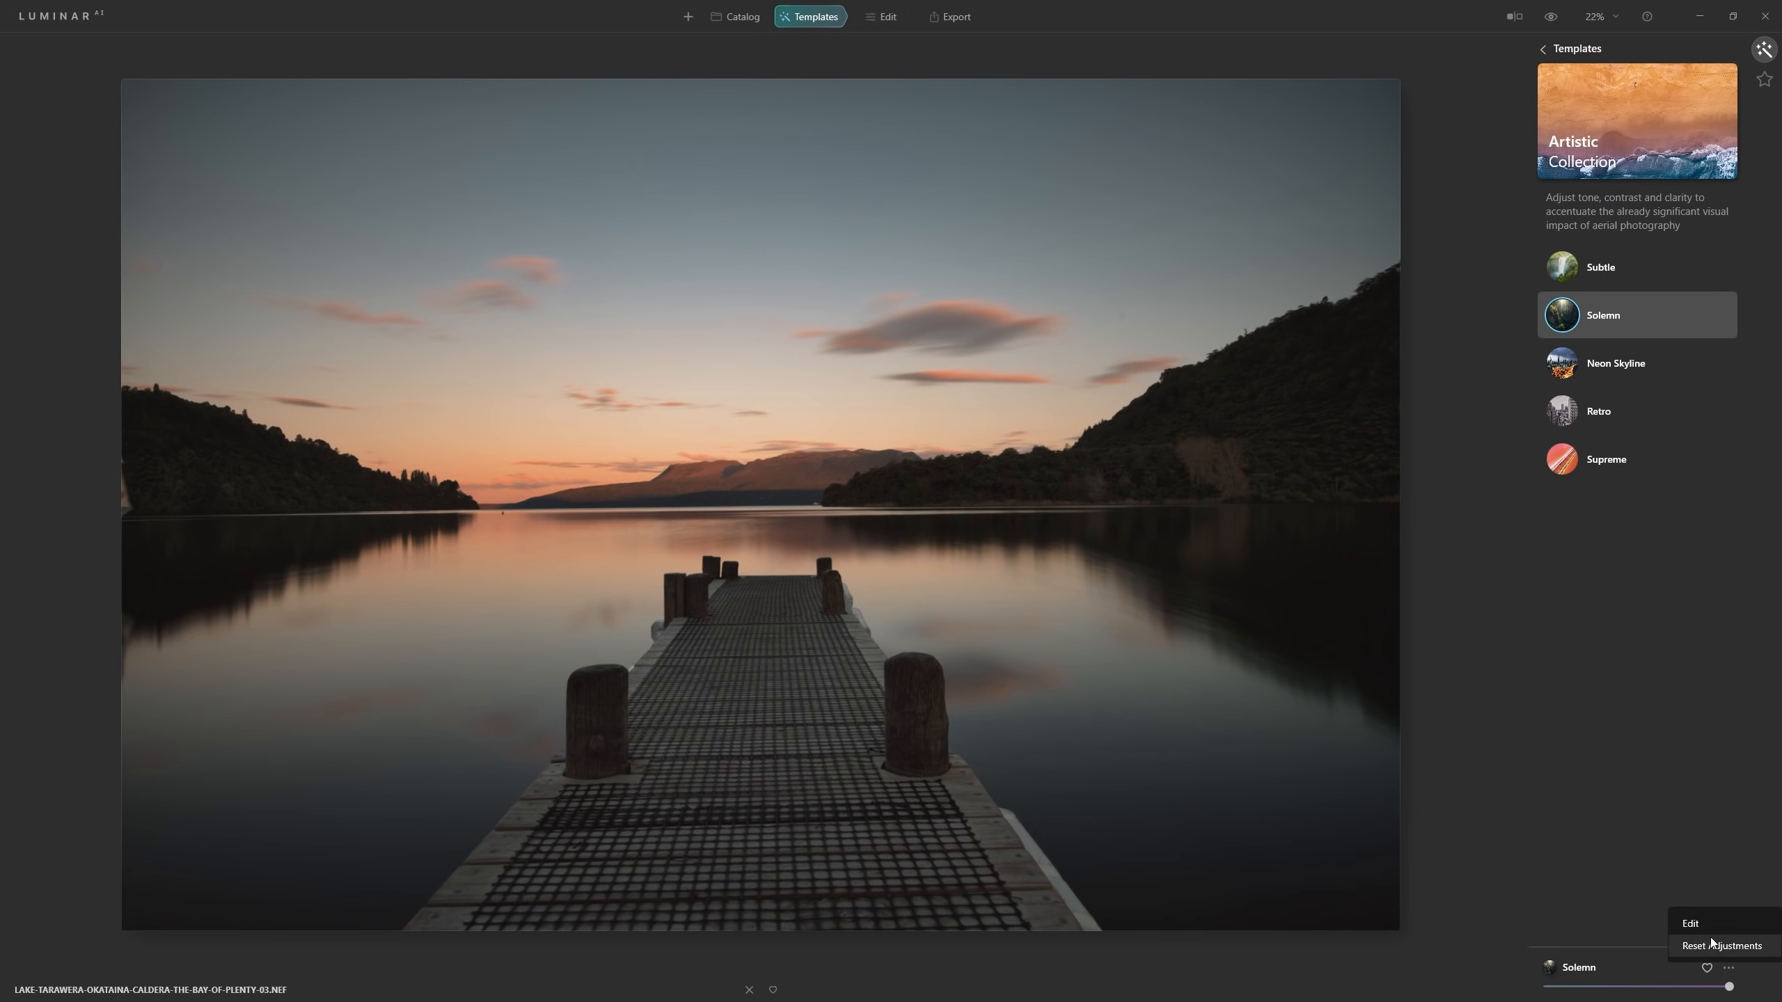
{"action": "left_click", "coordinate": [1710, 941]}
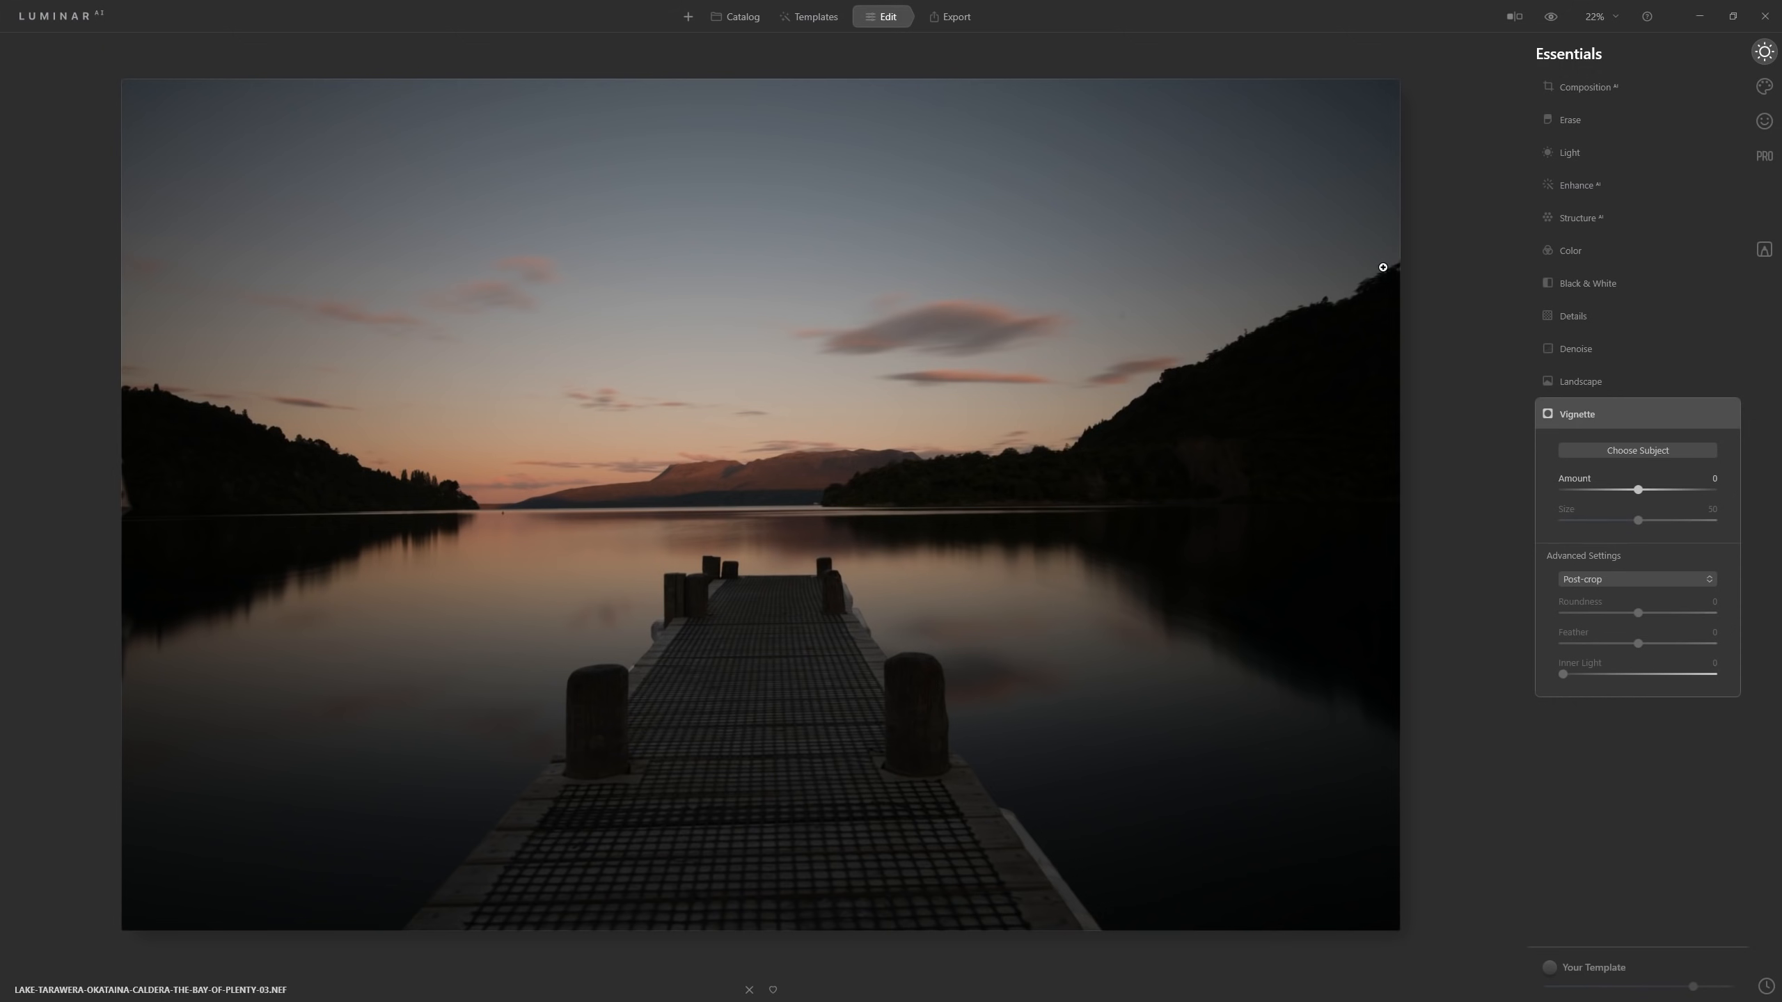
Try different strengths of the Enhance AI Accent on the photo and settle on 79
{"action": "left_click", "coordinate": [1602, 188]}
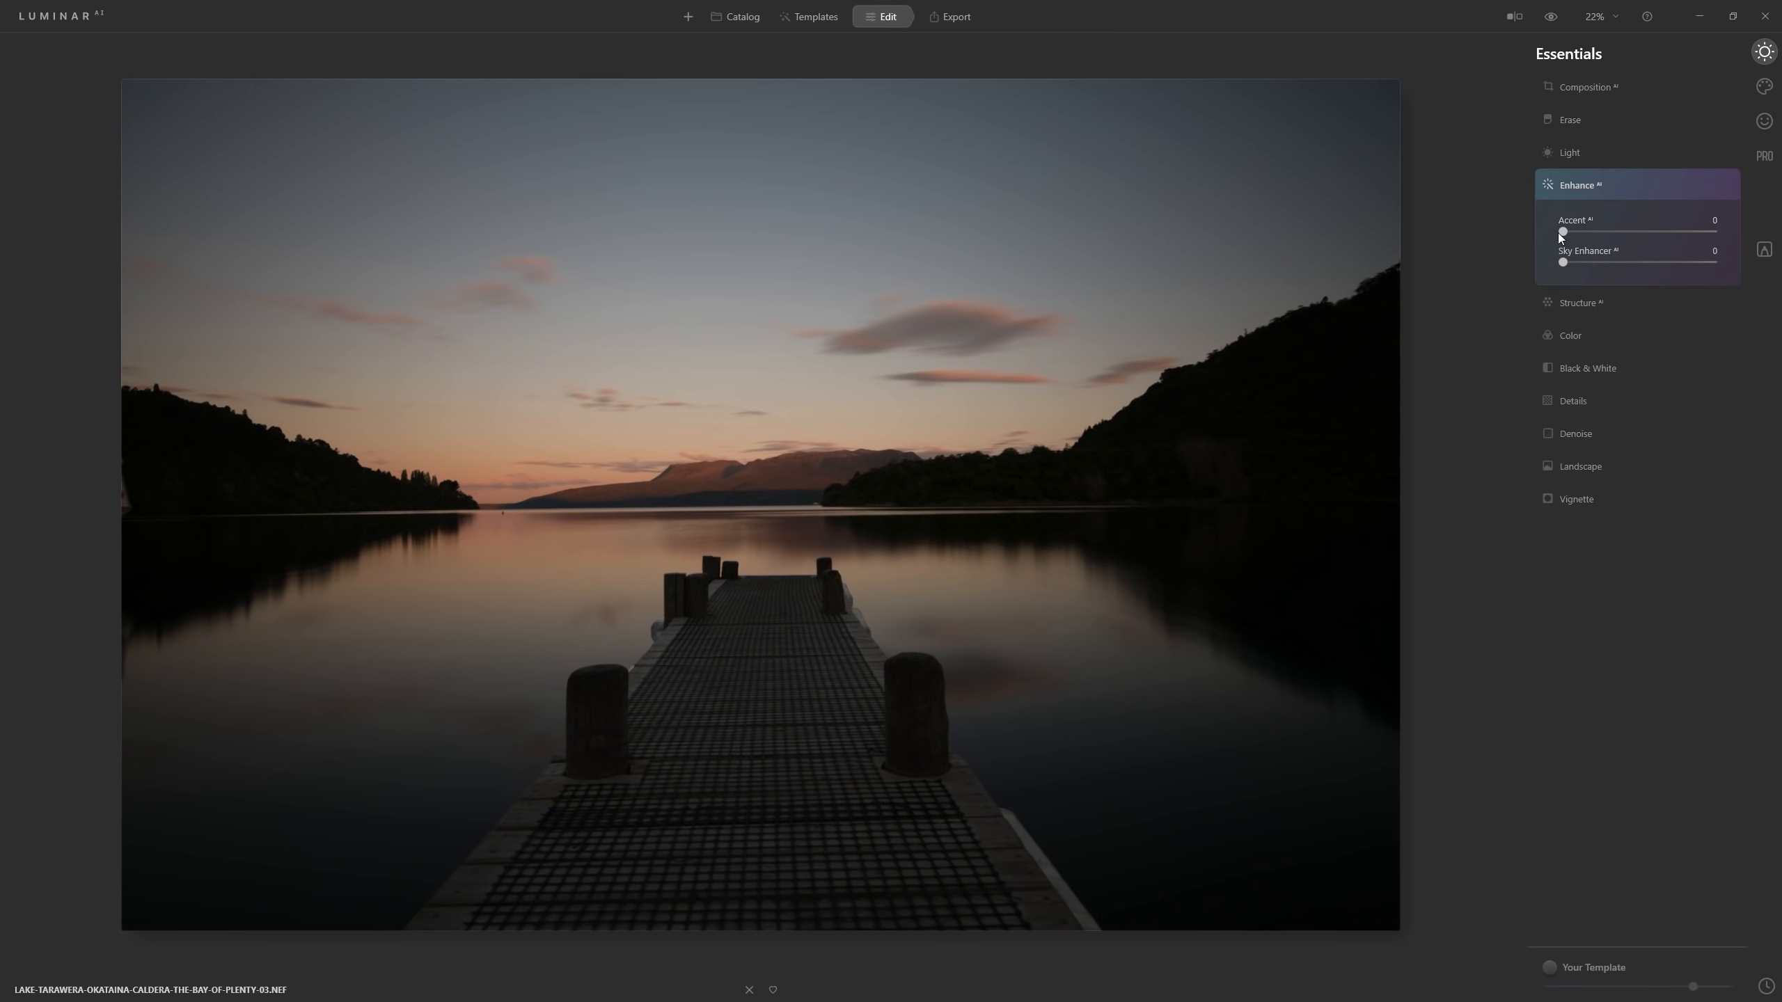
{"action": "left_click_drag", "start_coordinate": [1603, 237], "coordinate": [1729, 231]}
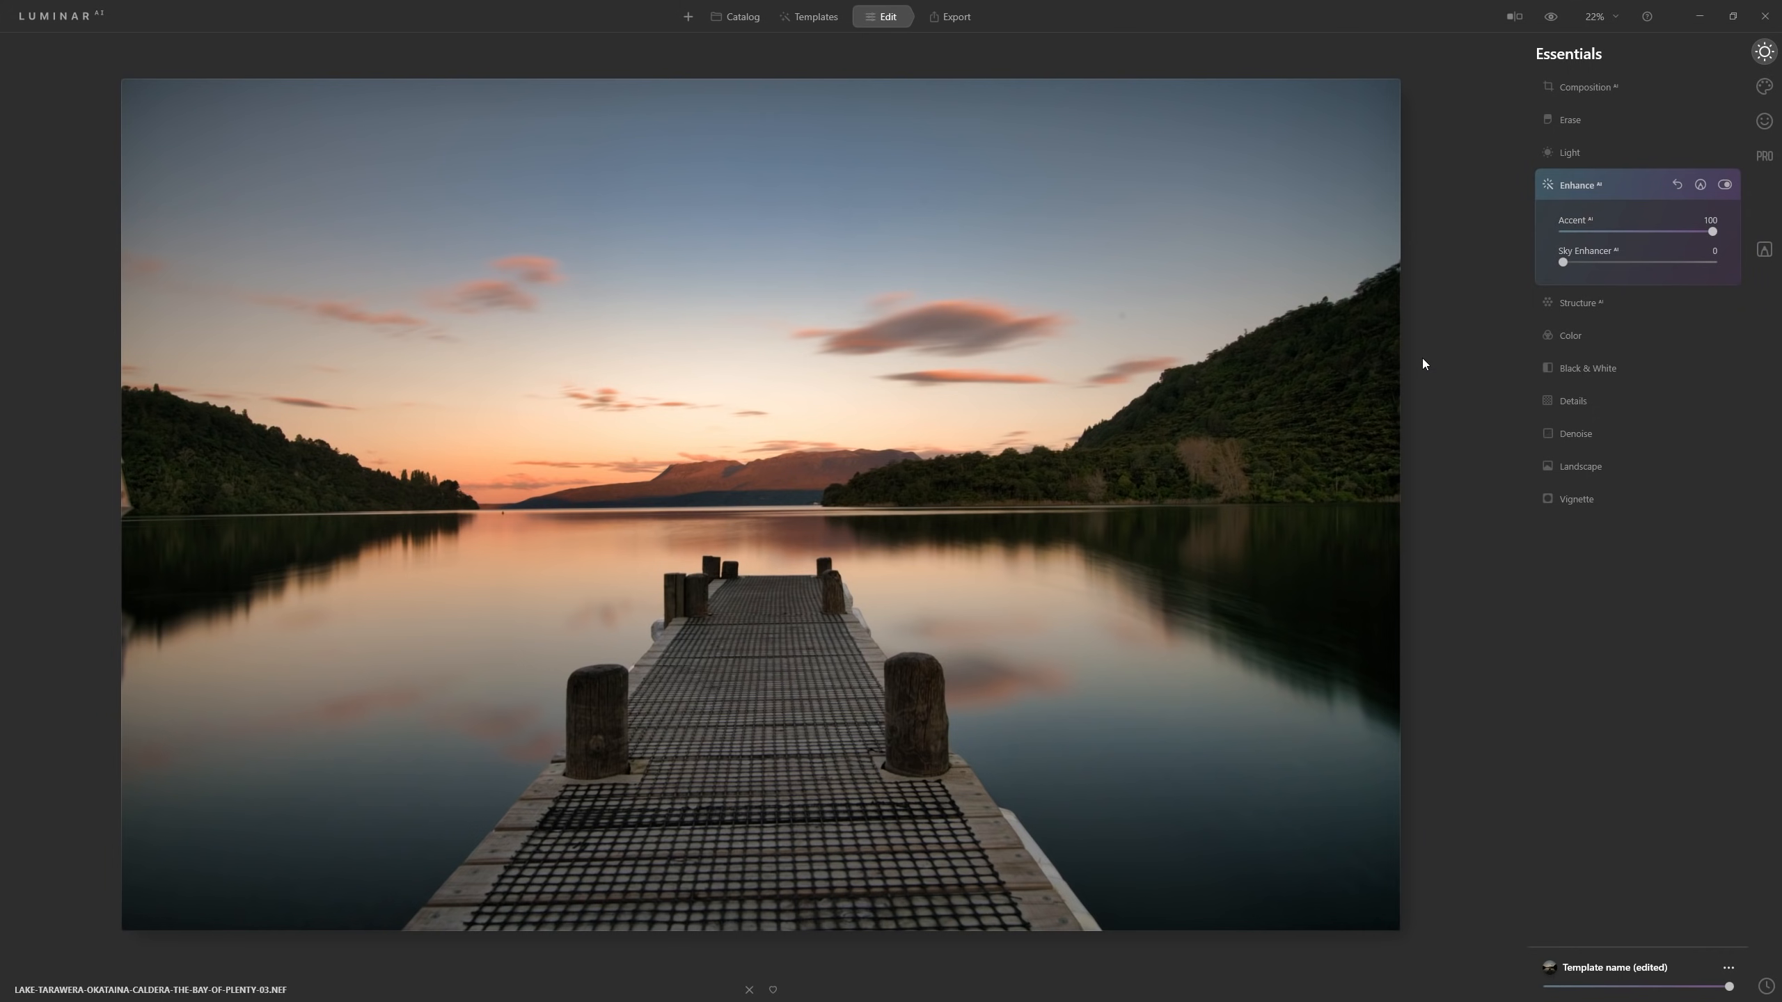
{"action": "left_click_drag", "start_coordinate": [1712, 231], "coordinate": [1643, 233]}
{"action": "left_click_drag", "start_coordinate": [1712, 232], "coordinate": [1741, 259]}
{"action": "left_click_drag", "start_coordinate": [1713, 232], "coordinate": [1685, 240]}
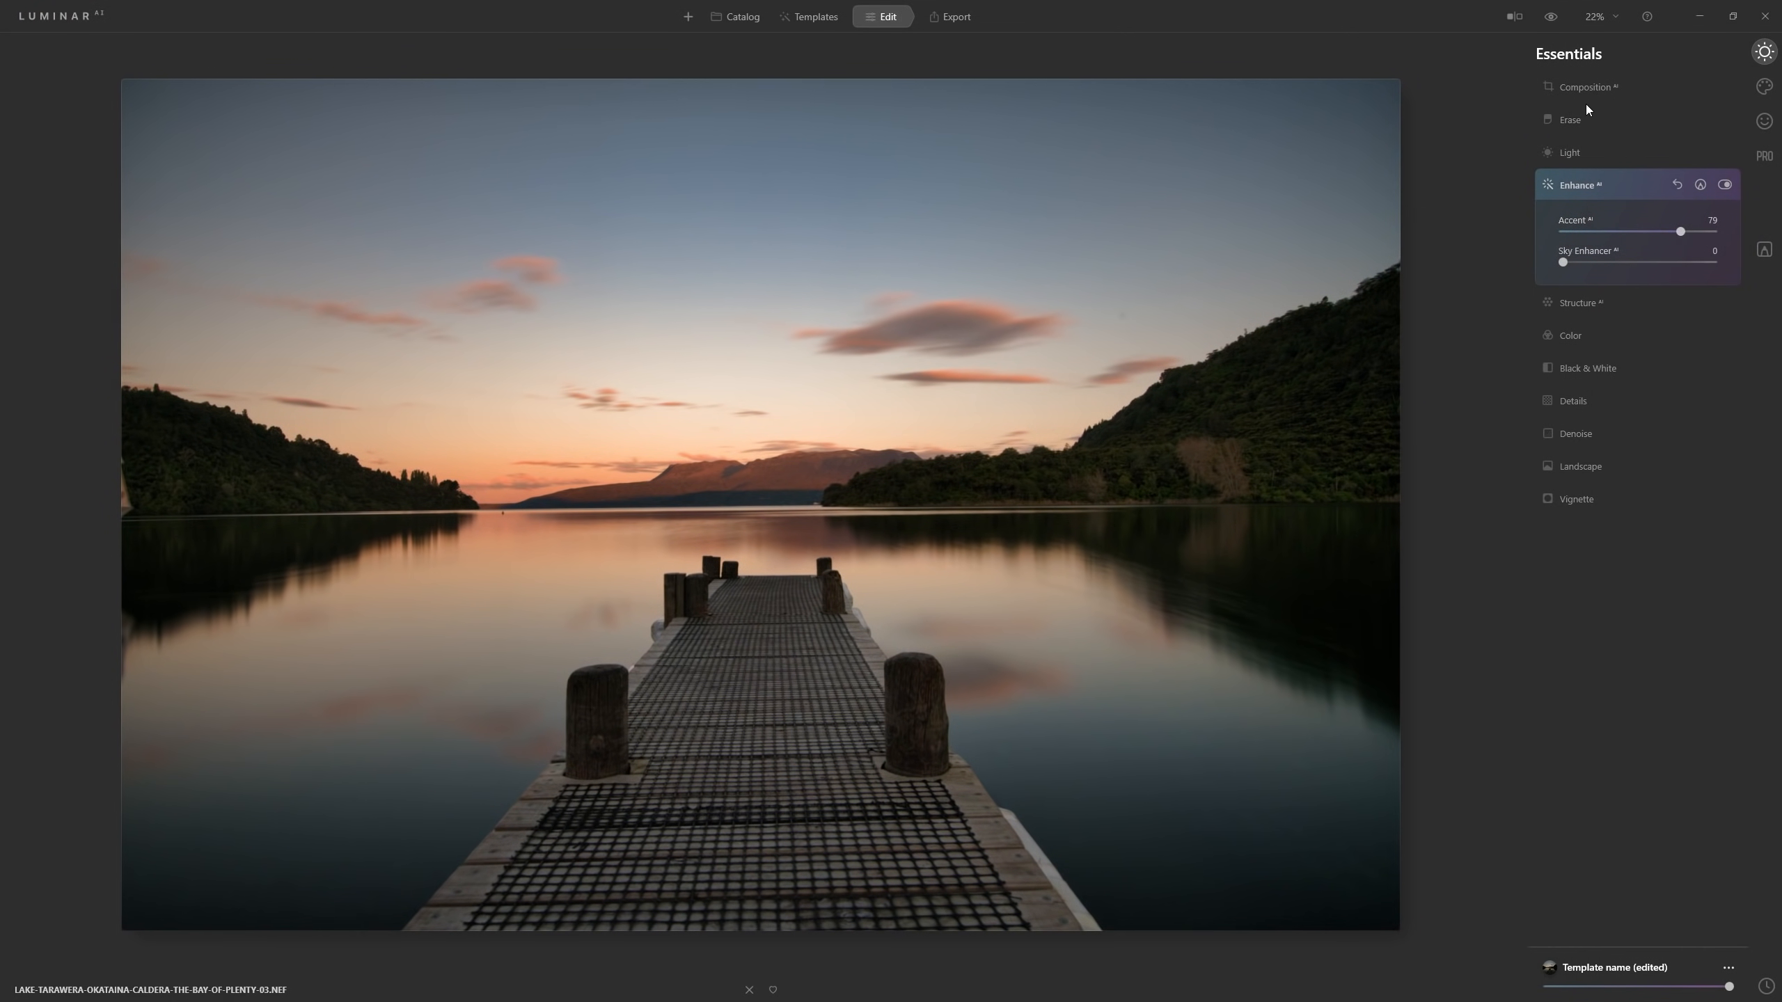
Raise the photo's Exposure to 1.58 in the Light adjustments
{"action": "left_click", "coordinate": [1571, 153]}
{"action": "left_click_drag", "start_coordinate": [1638, 289], "coordinate": [1662, 296]}
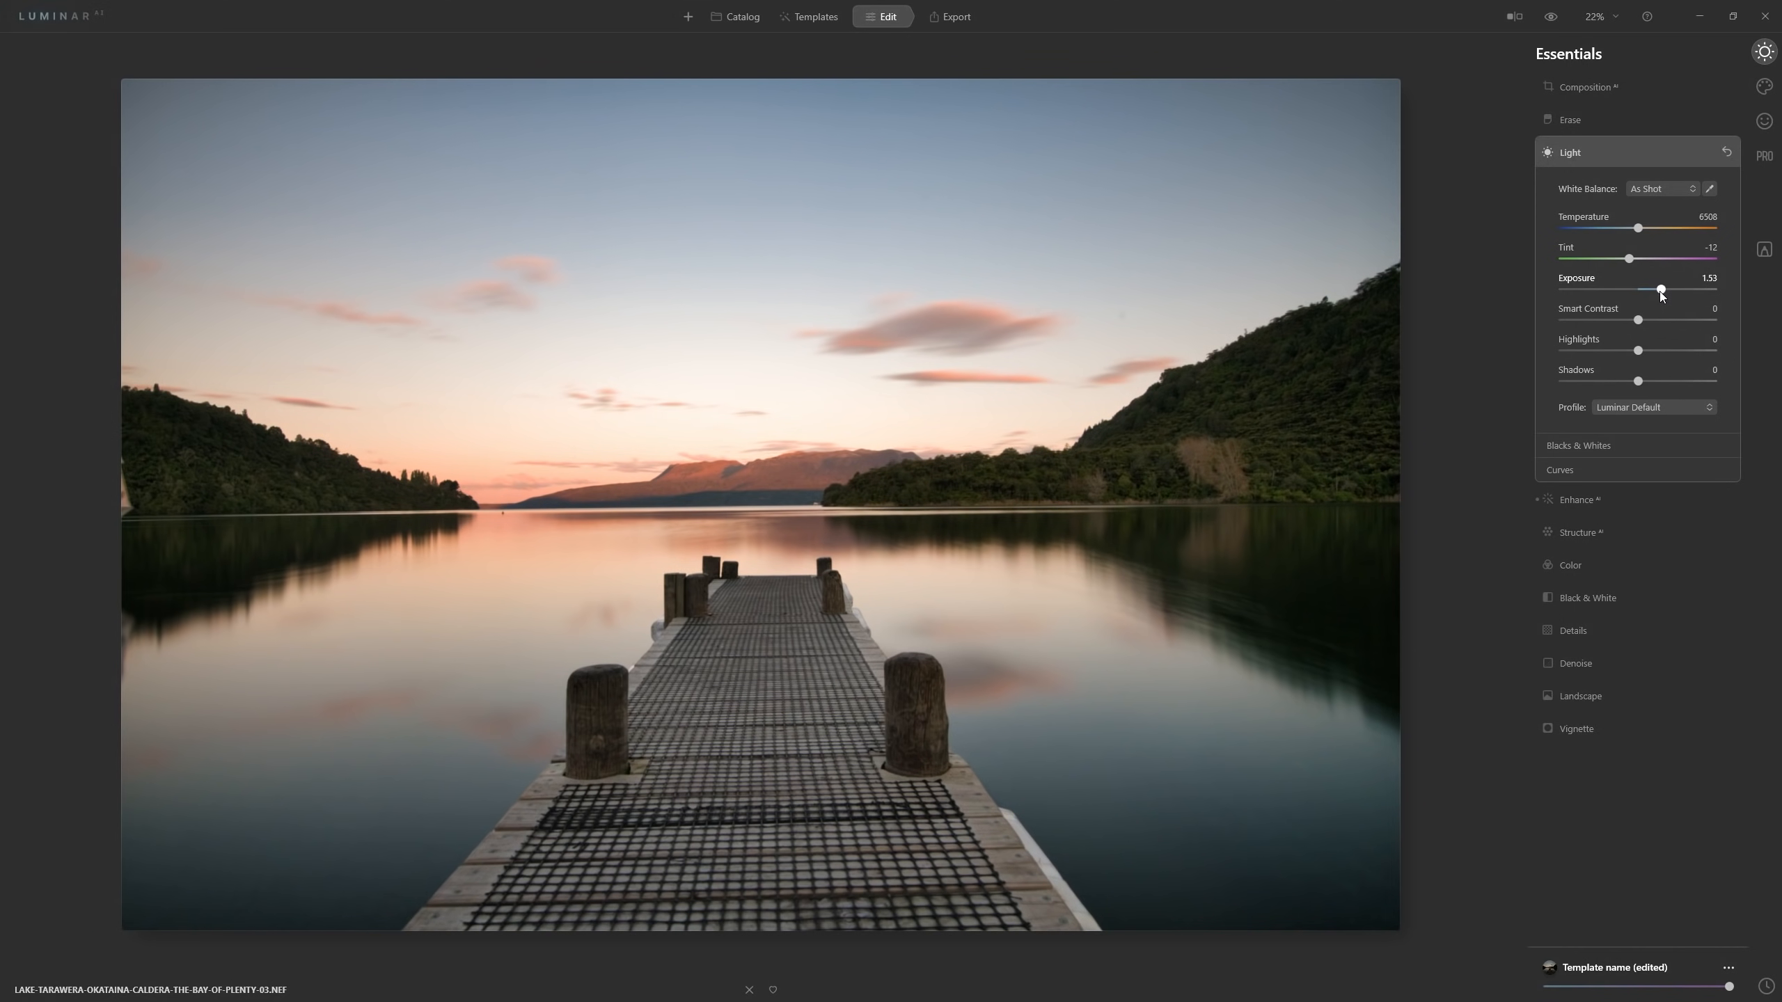
{"action": "left_click_drag", "start_coordinate": [1661, 294], "coordinate": [1663, 294]}
Try raising the Shadows to 100, 21 and 8, and reset them to 0
{"action": "left_click_drag", "start_coordinate": [1646, 382], "coordinate": [1736, 385]}
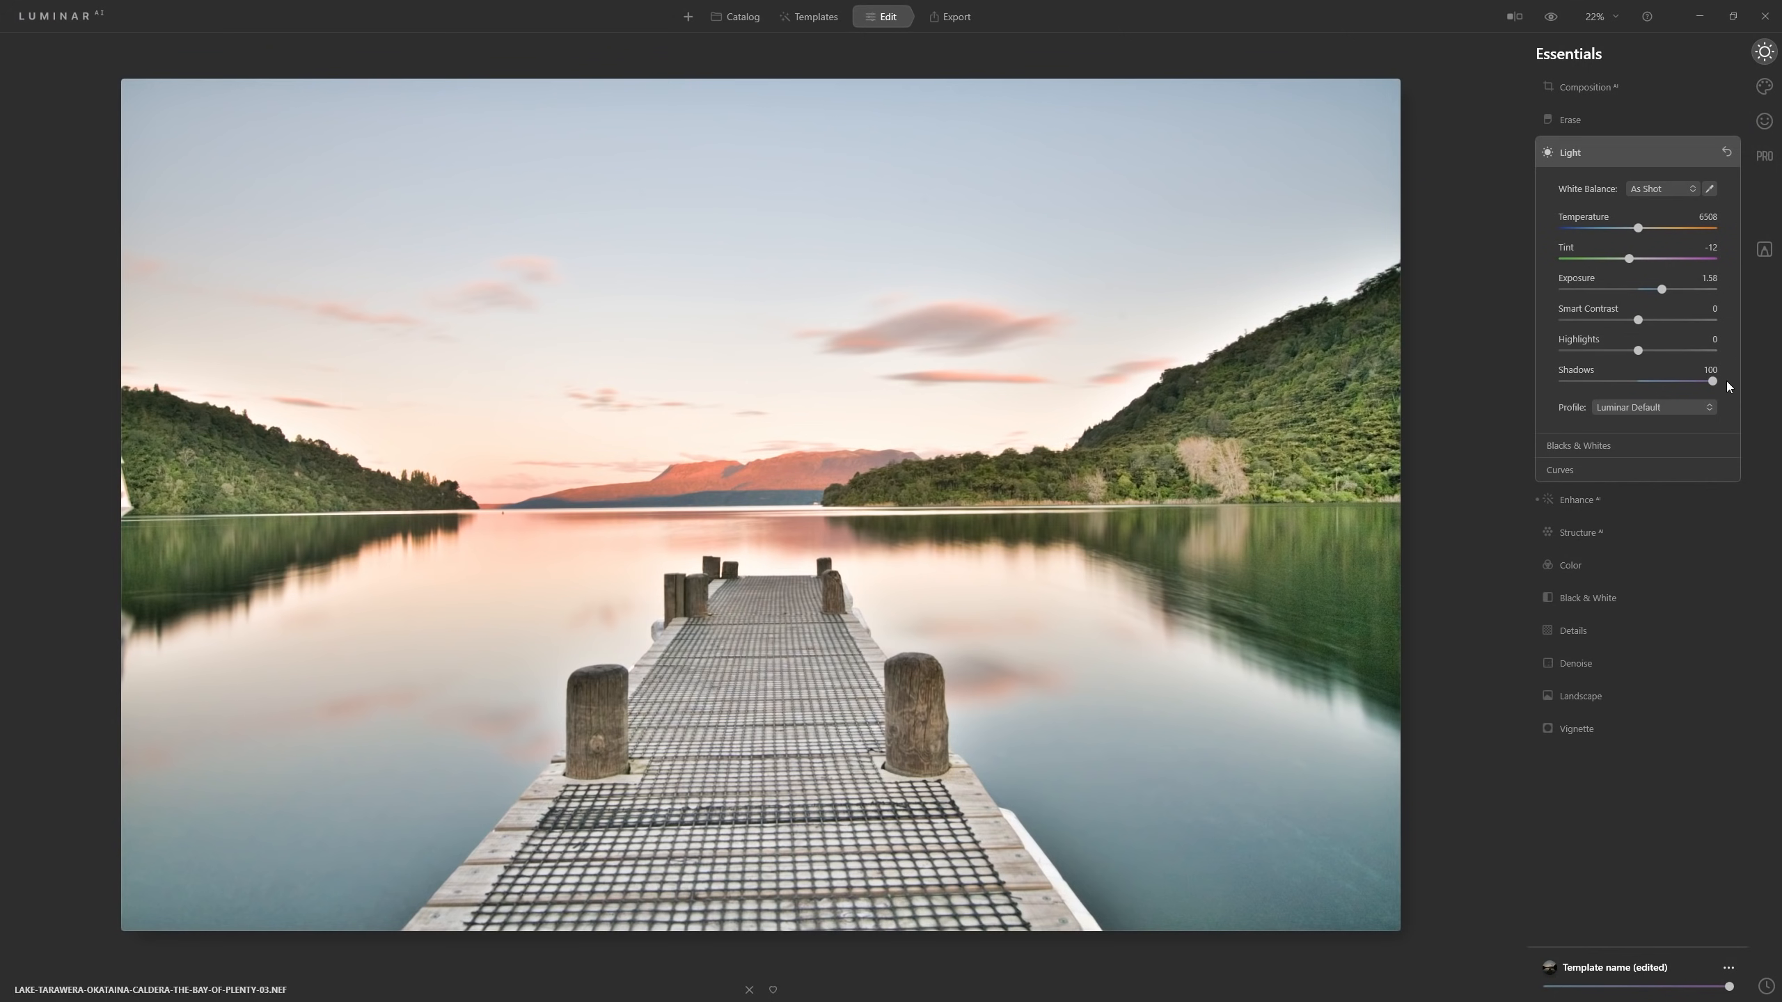
{"action": "left_click_drag", "start_coordinate": [1717, 383], "coordinate": [1654, 386]}
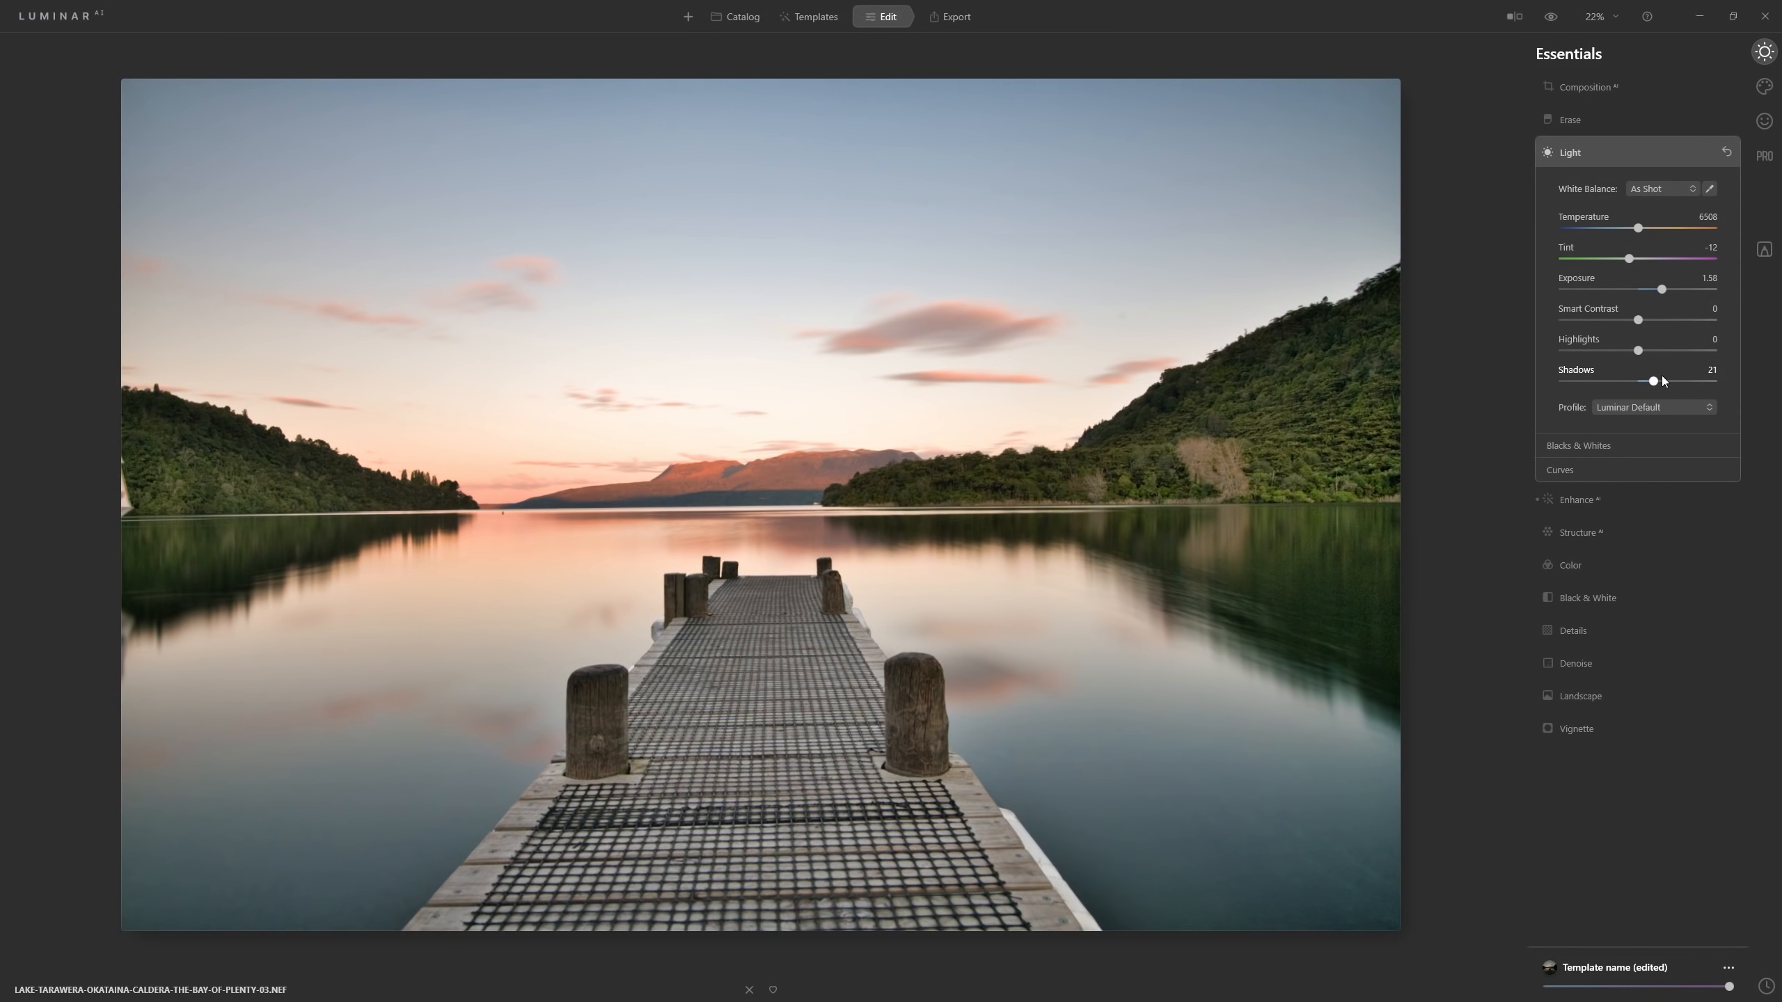
{"action": "left_click_drag", "start_coordinate": [1654, 381], "coordinate": [1643, 383]}
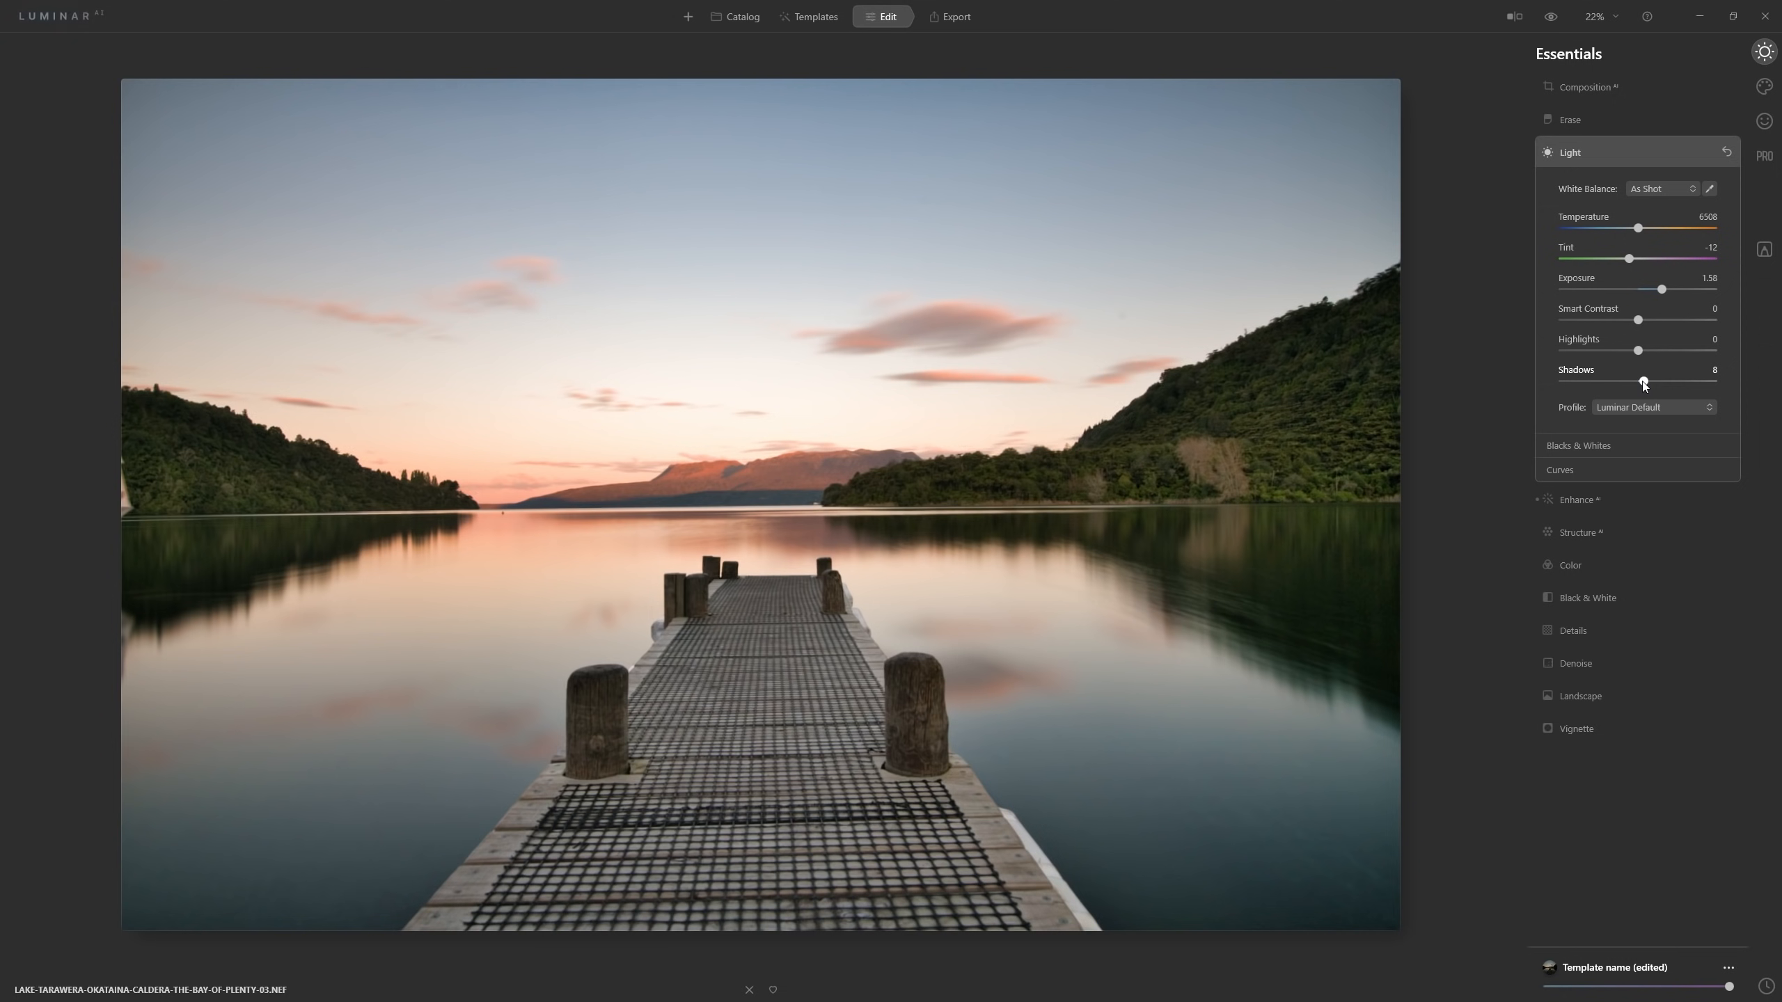
{"action": "double_click", "coordinate": [1642, 383]}
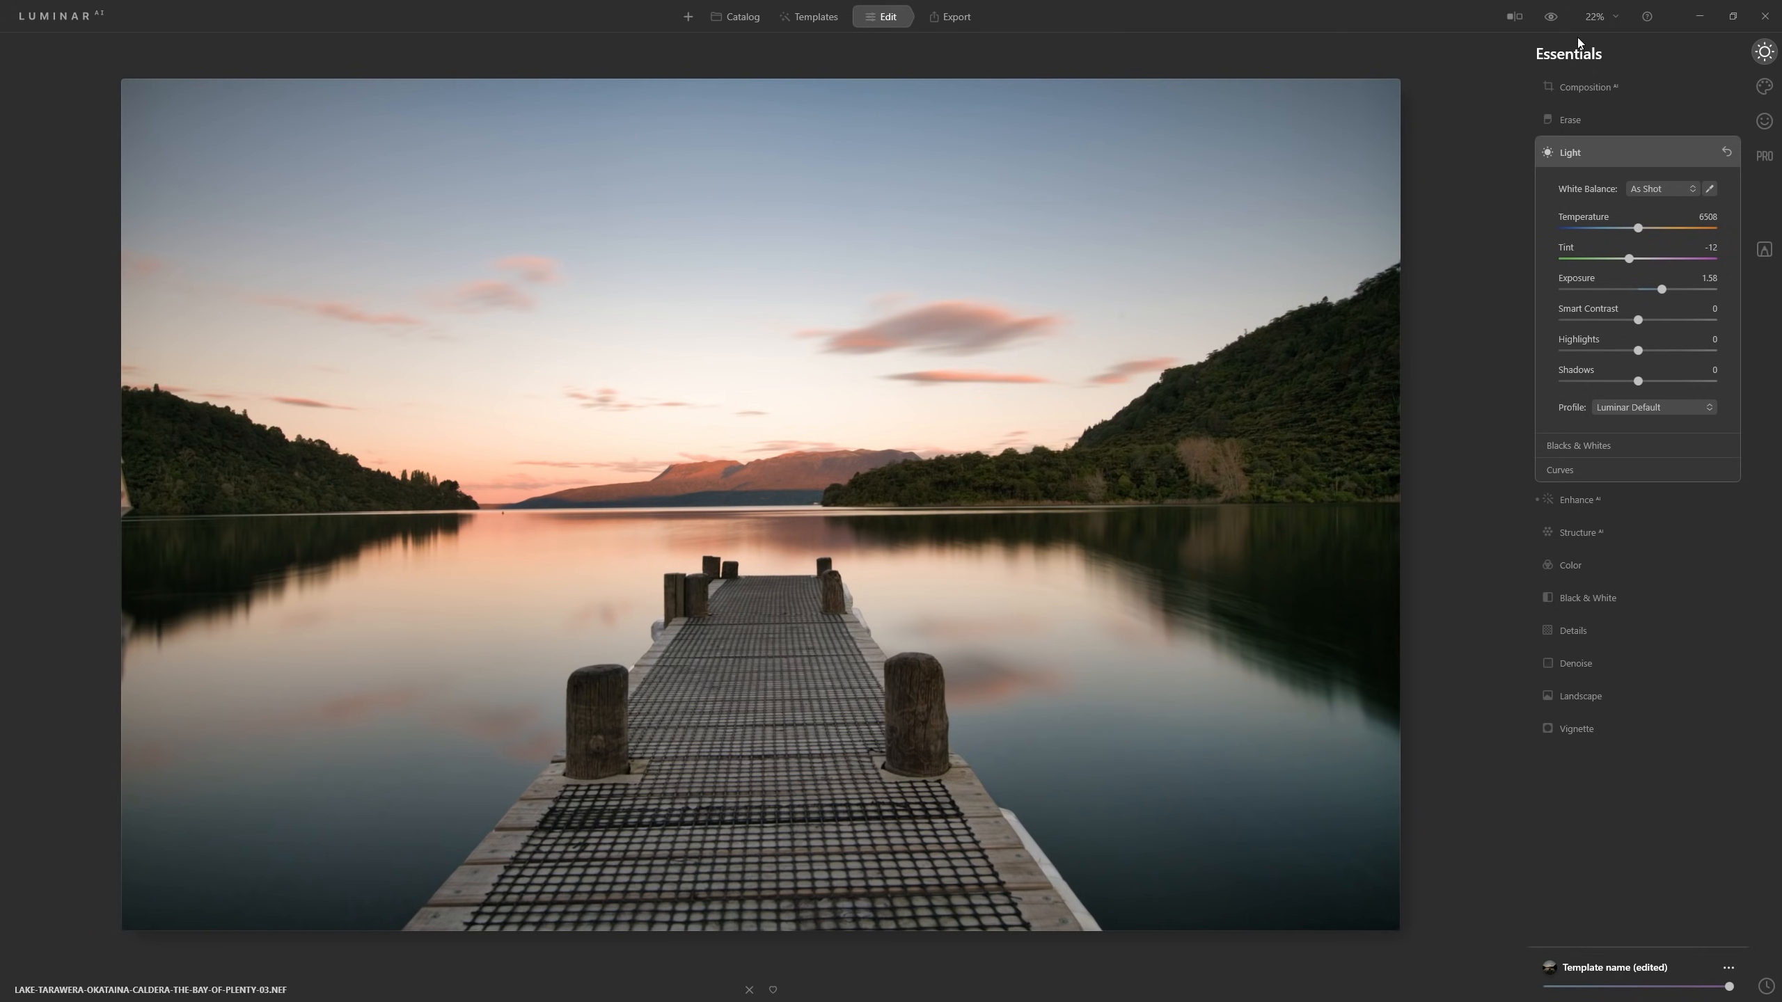
Try the automatic Composition AI crop on the photo and revert it to the original framing
{"action": "left_click", "coordinate": [1599, 87]}
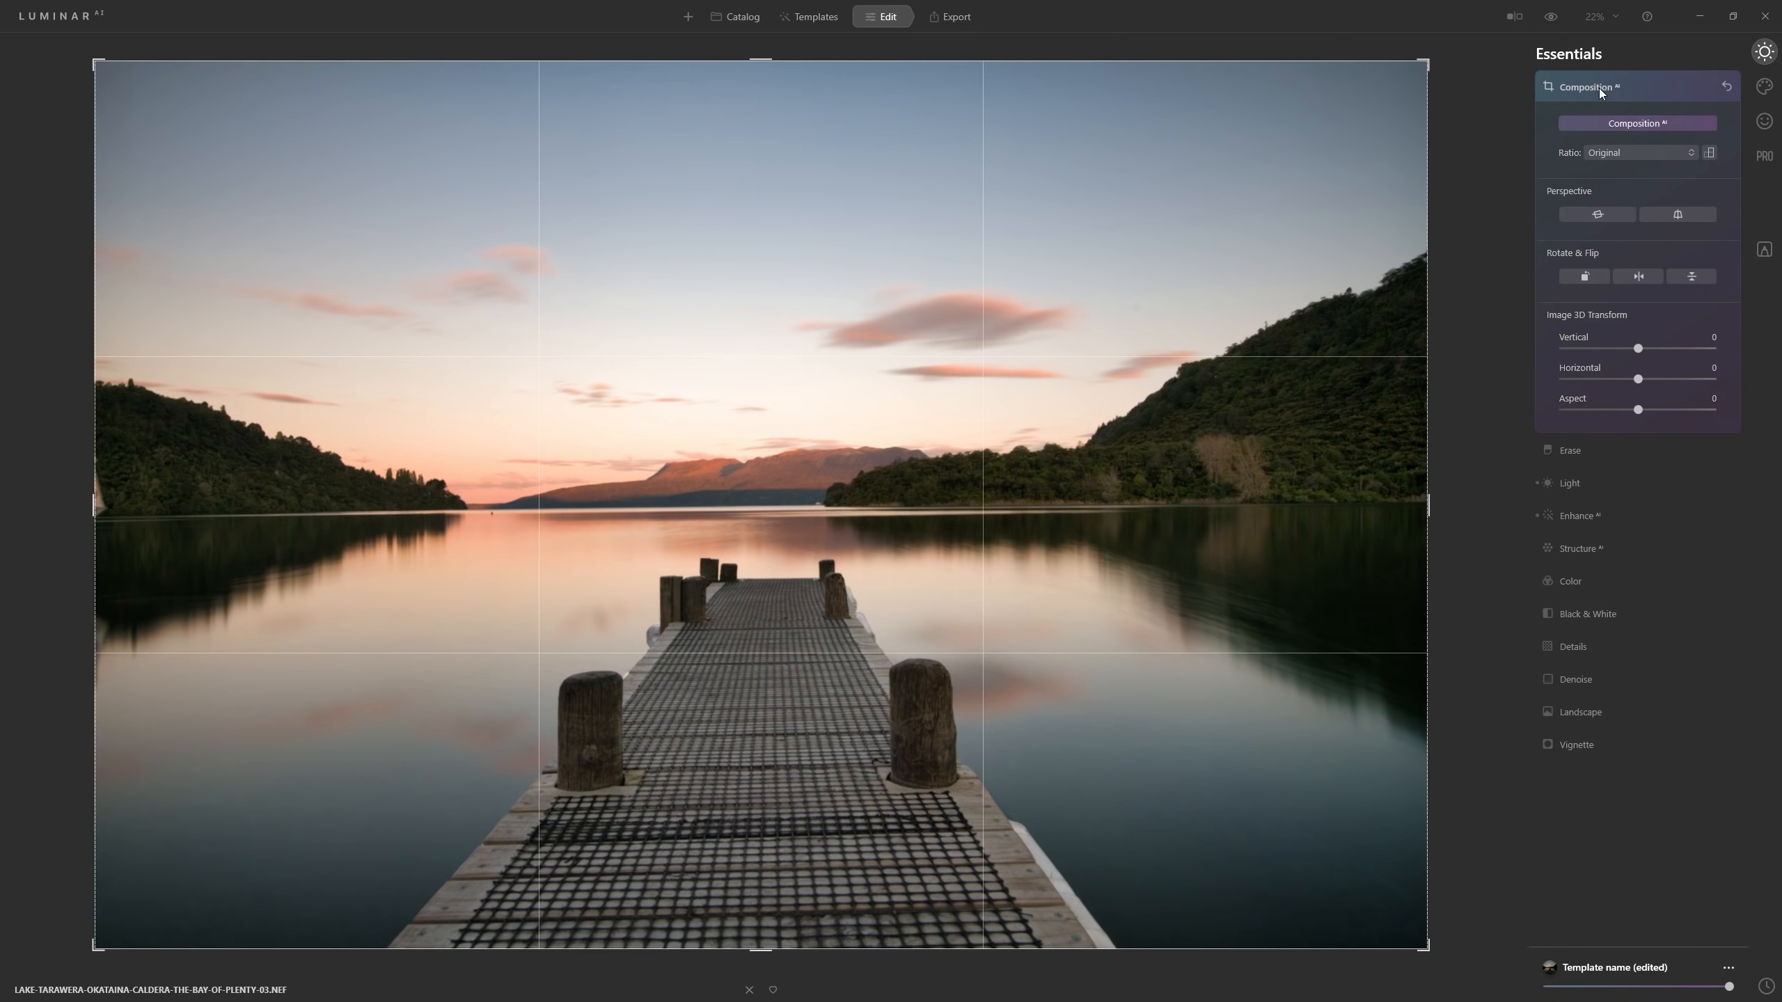
{"action": "left_click", "coordinate": [1649, 123]}
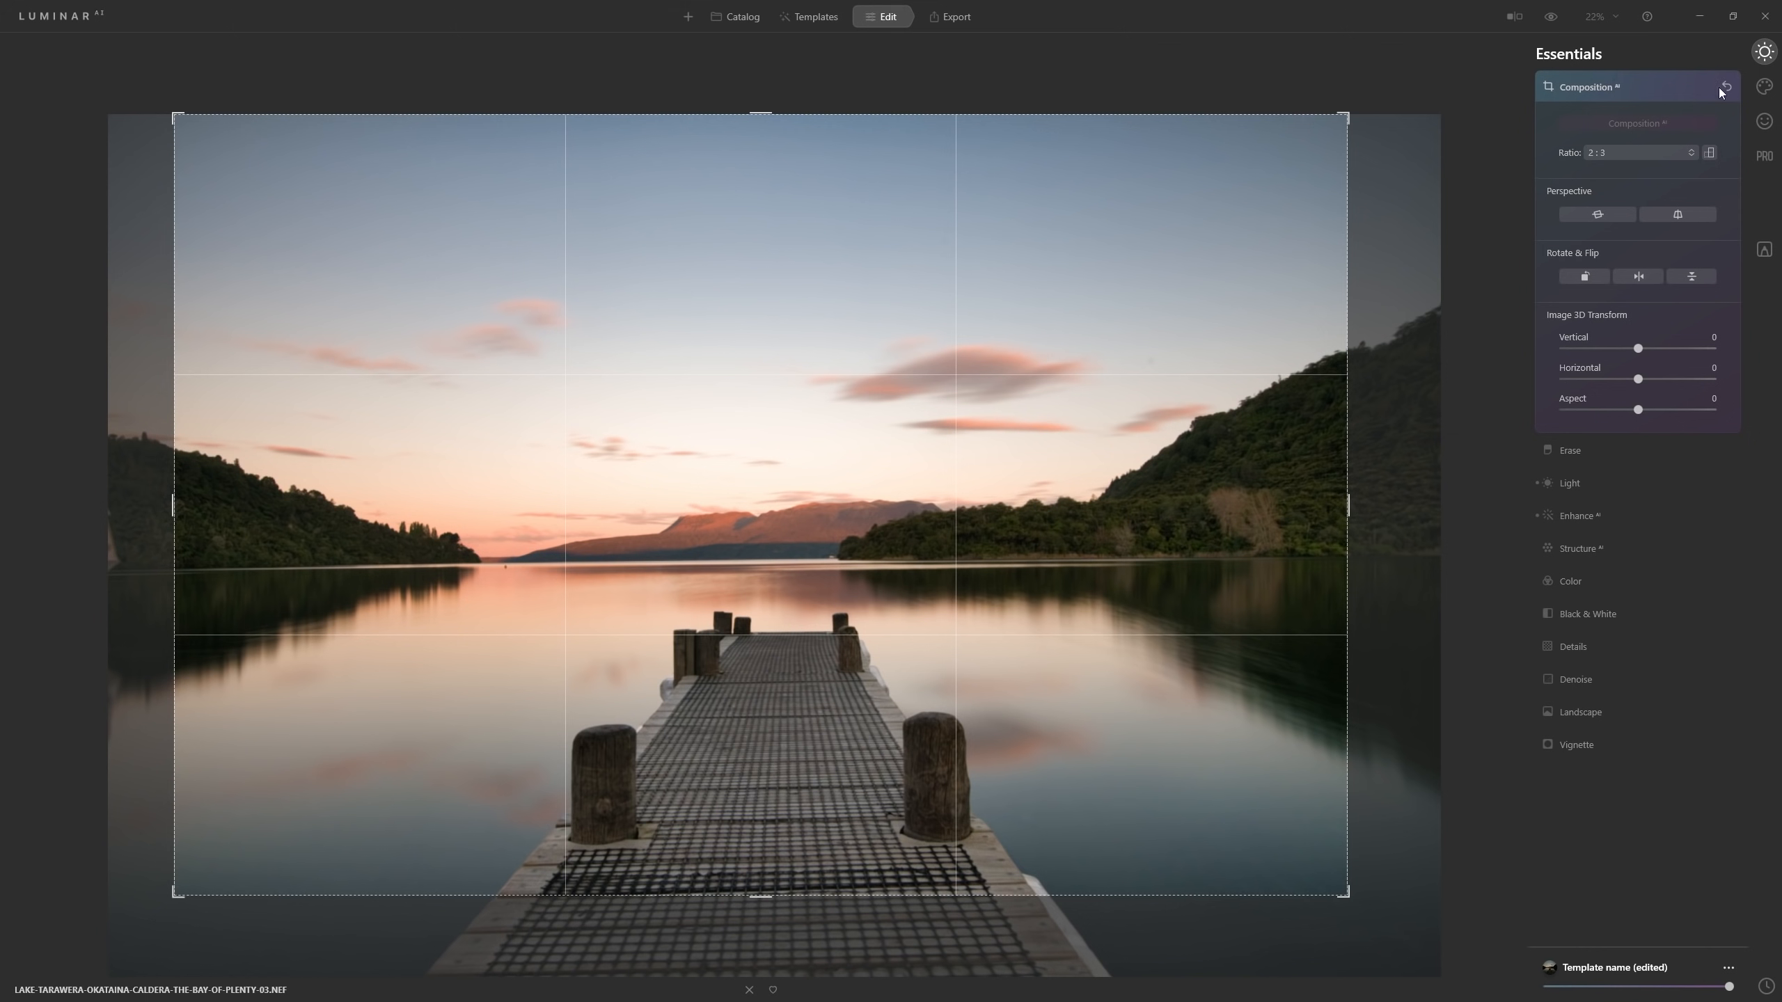
{"action": "left_click", "coordinate": [1711, 152]}
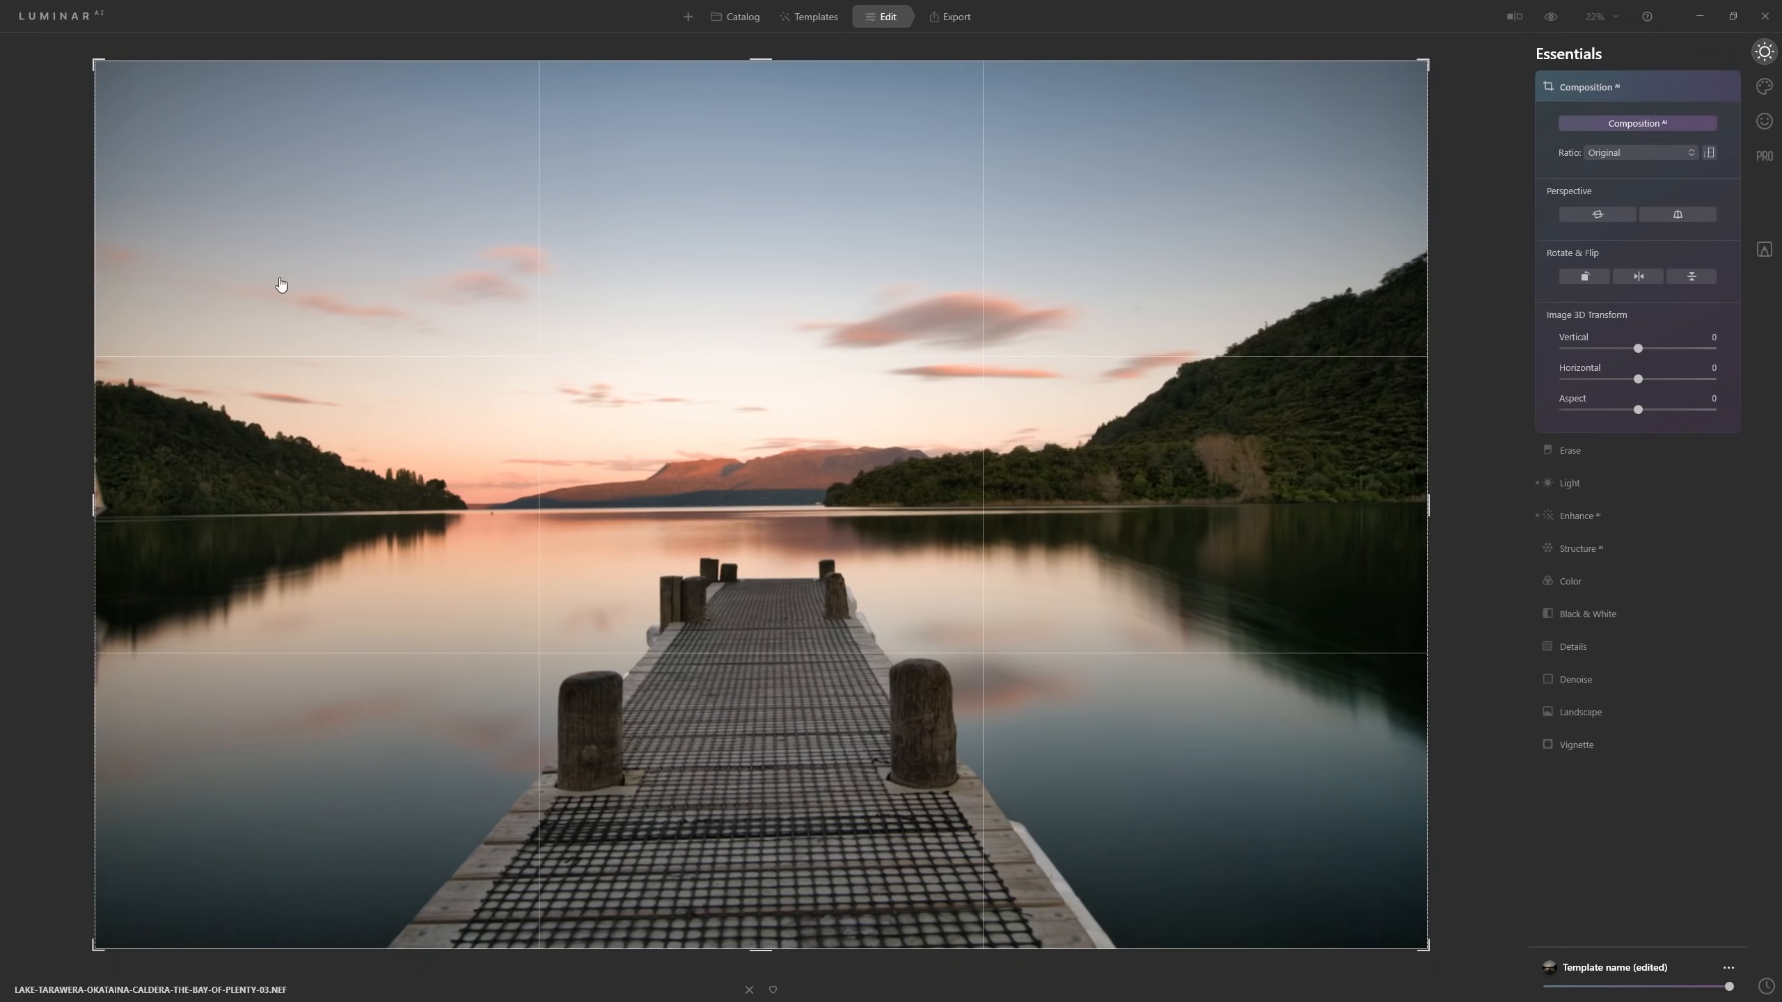
Crop slightly inward from both sides at the original ratio and set the Horizontal 3D transform to 5
{"action": "left_click_drag", "start_coordinate": [91, 332], "coordinate": [96, 357]}
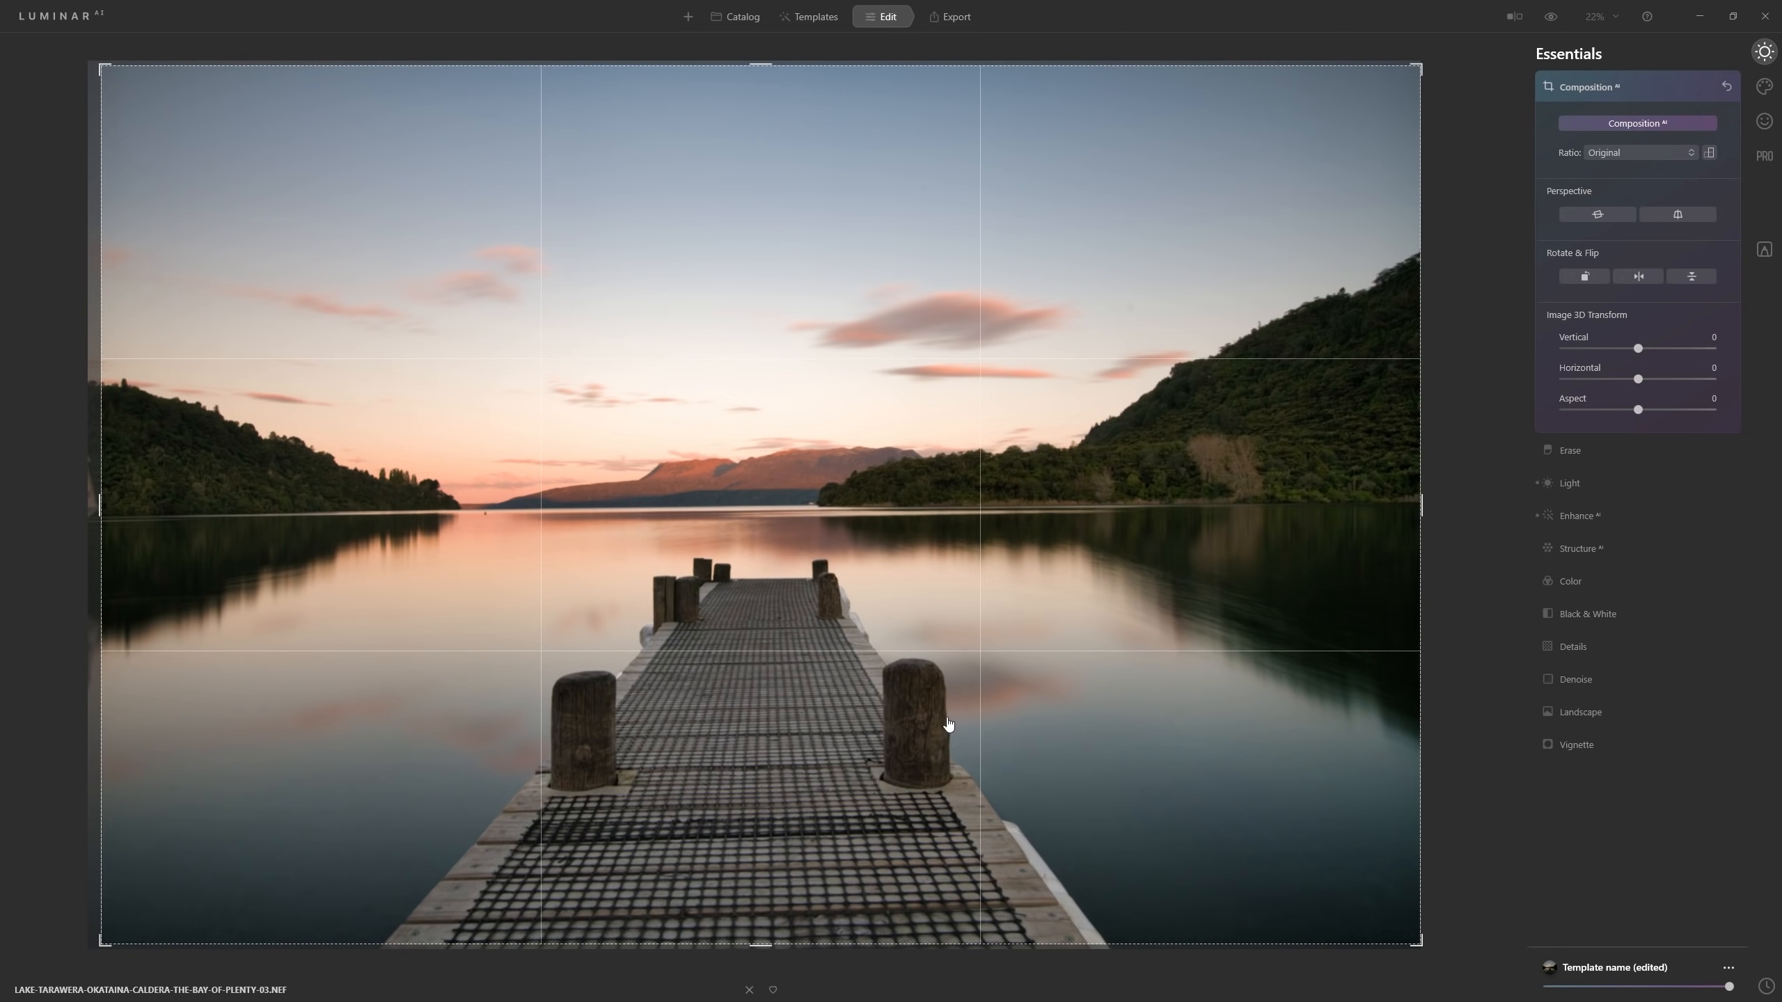
{"action": "left_click_drag", "start_coordinate": [1421, 501], "coordinate": [1413, 502]}
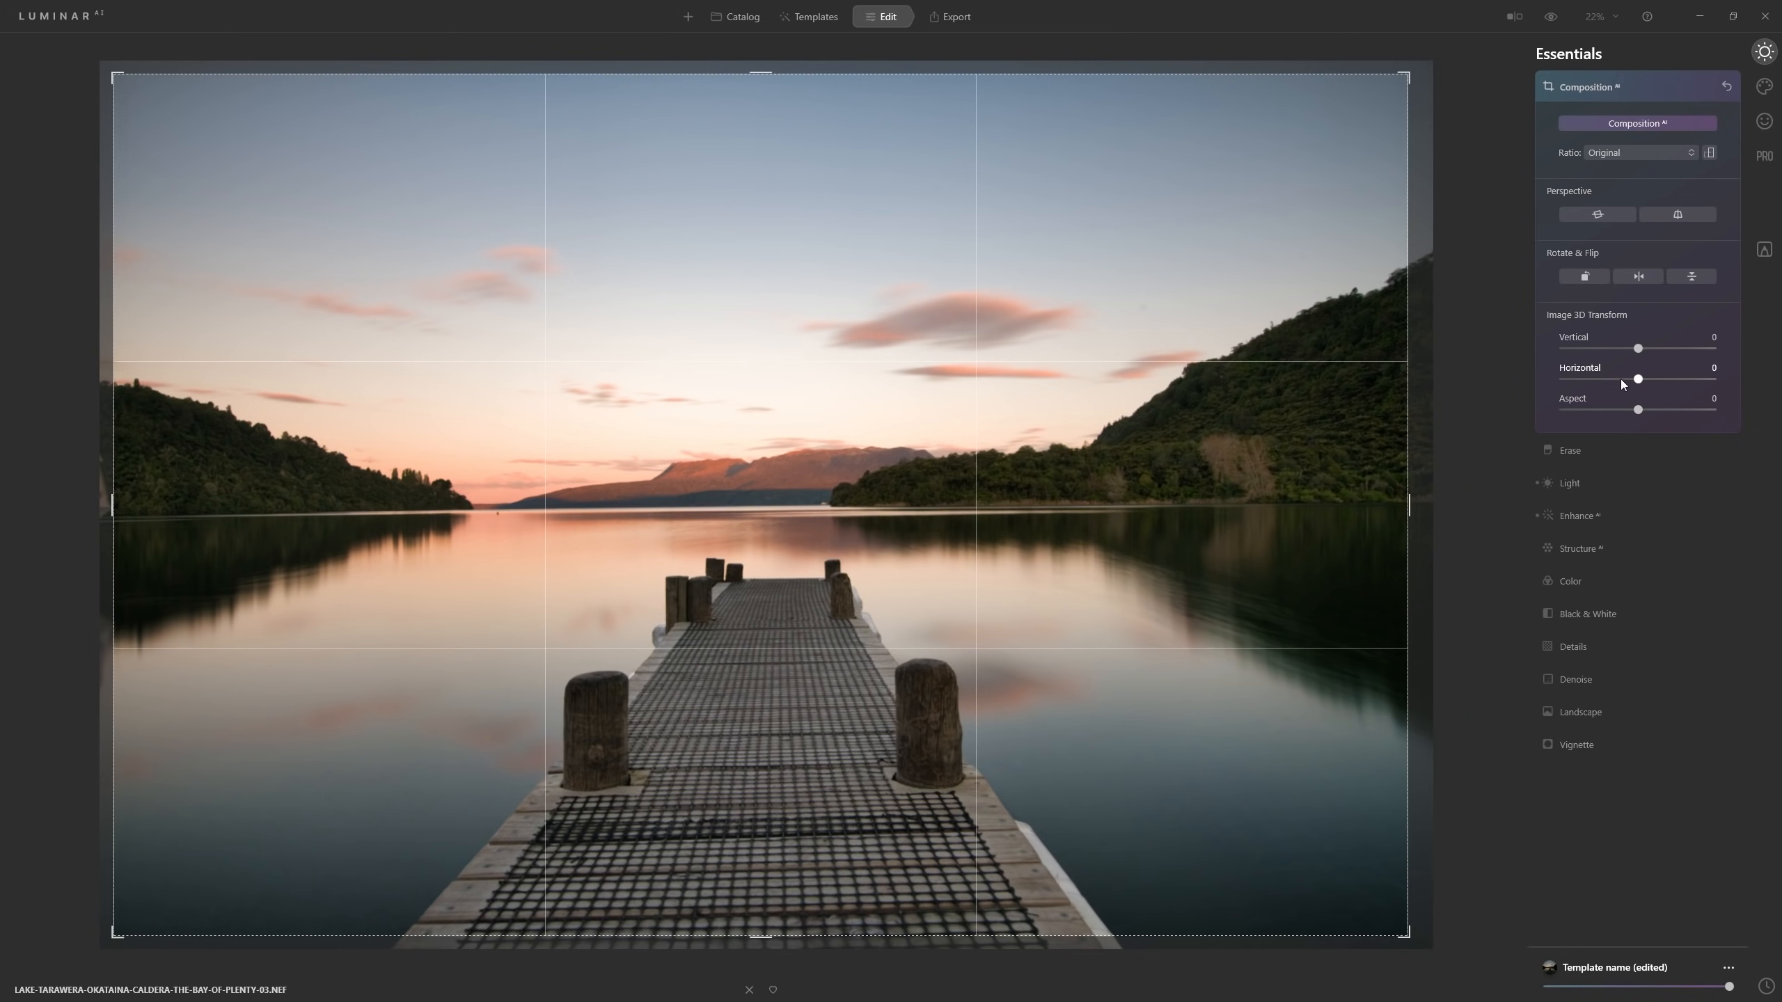
{"action": "left_click_drag", "start_coordinate": [1646, 376], "coordinate": [1647, 377]}
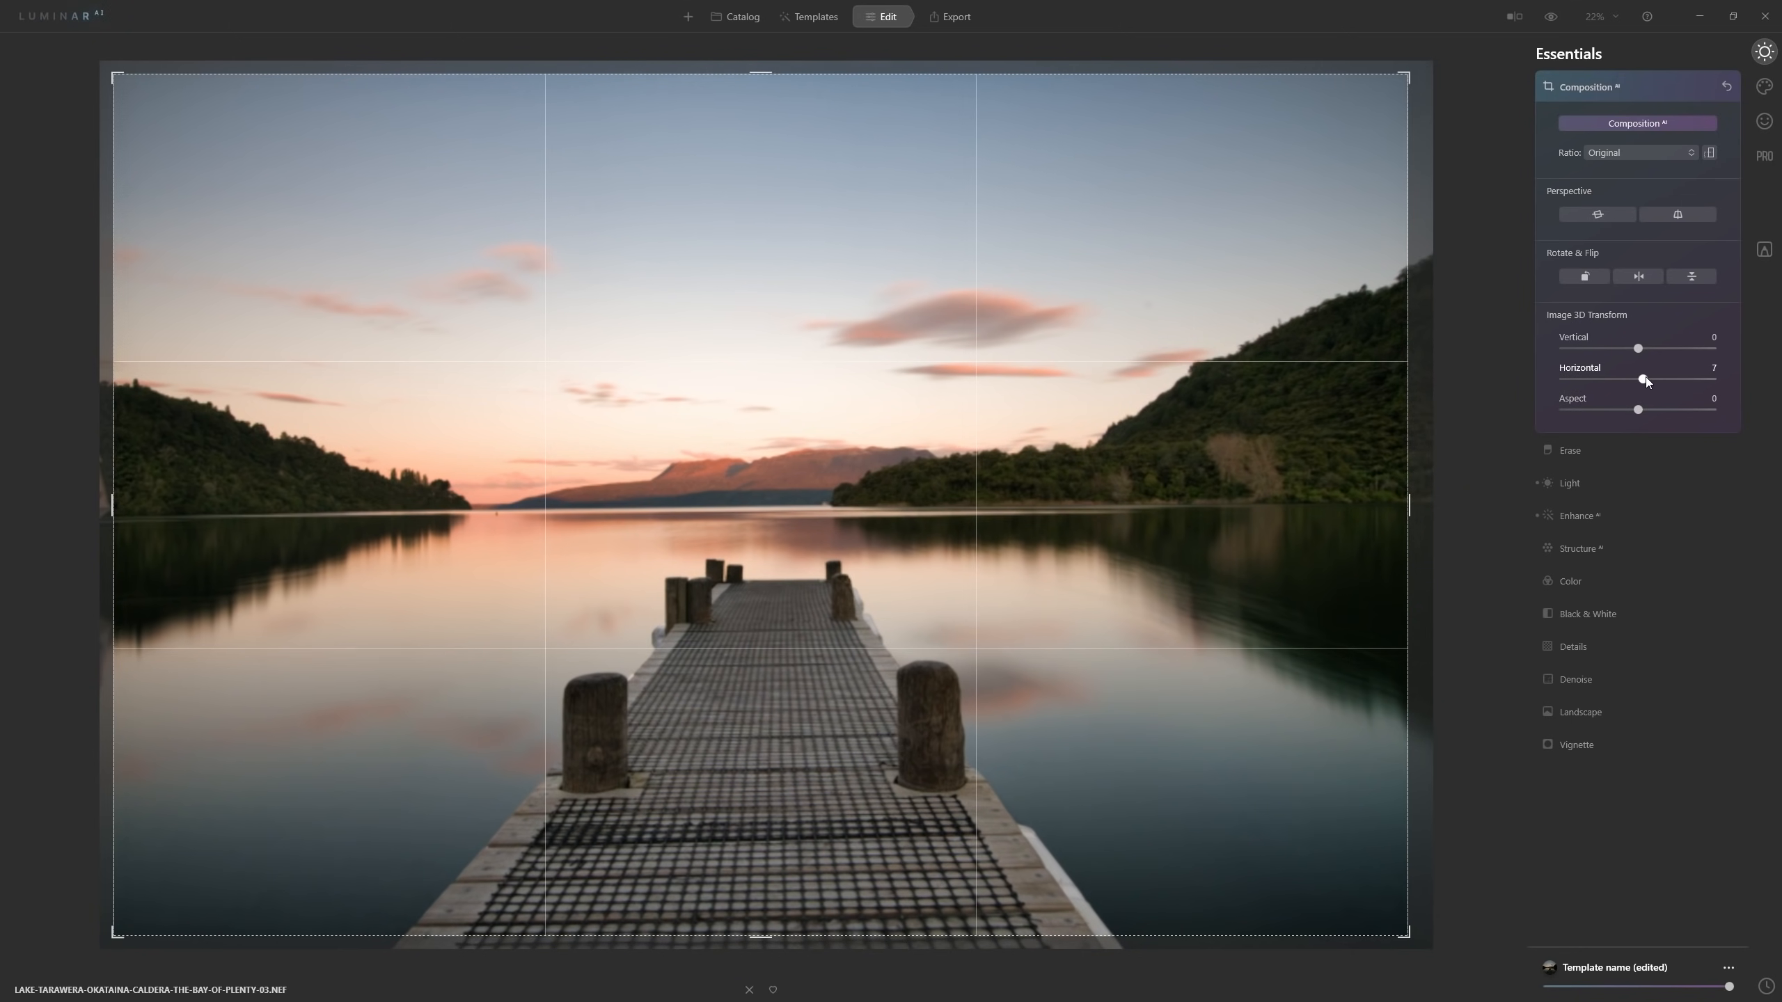
{"action": "left_click_drag", "start_coordinate": [1645, 377], "coordinate": [1644, 379]}
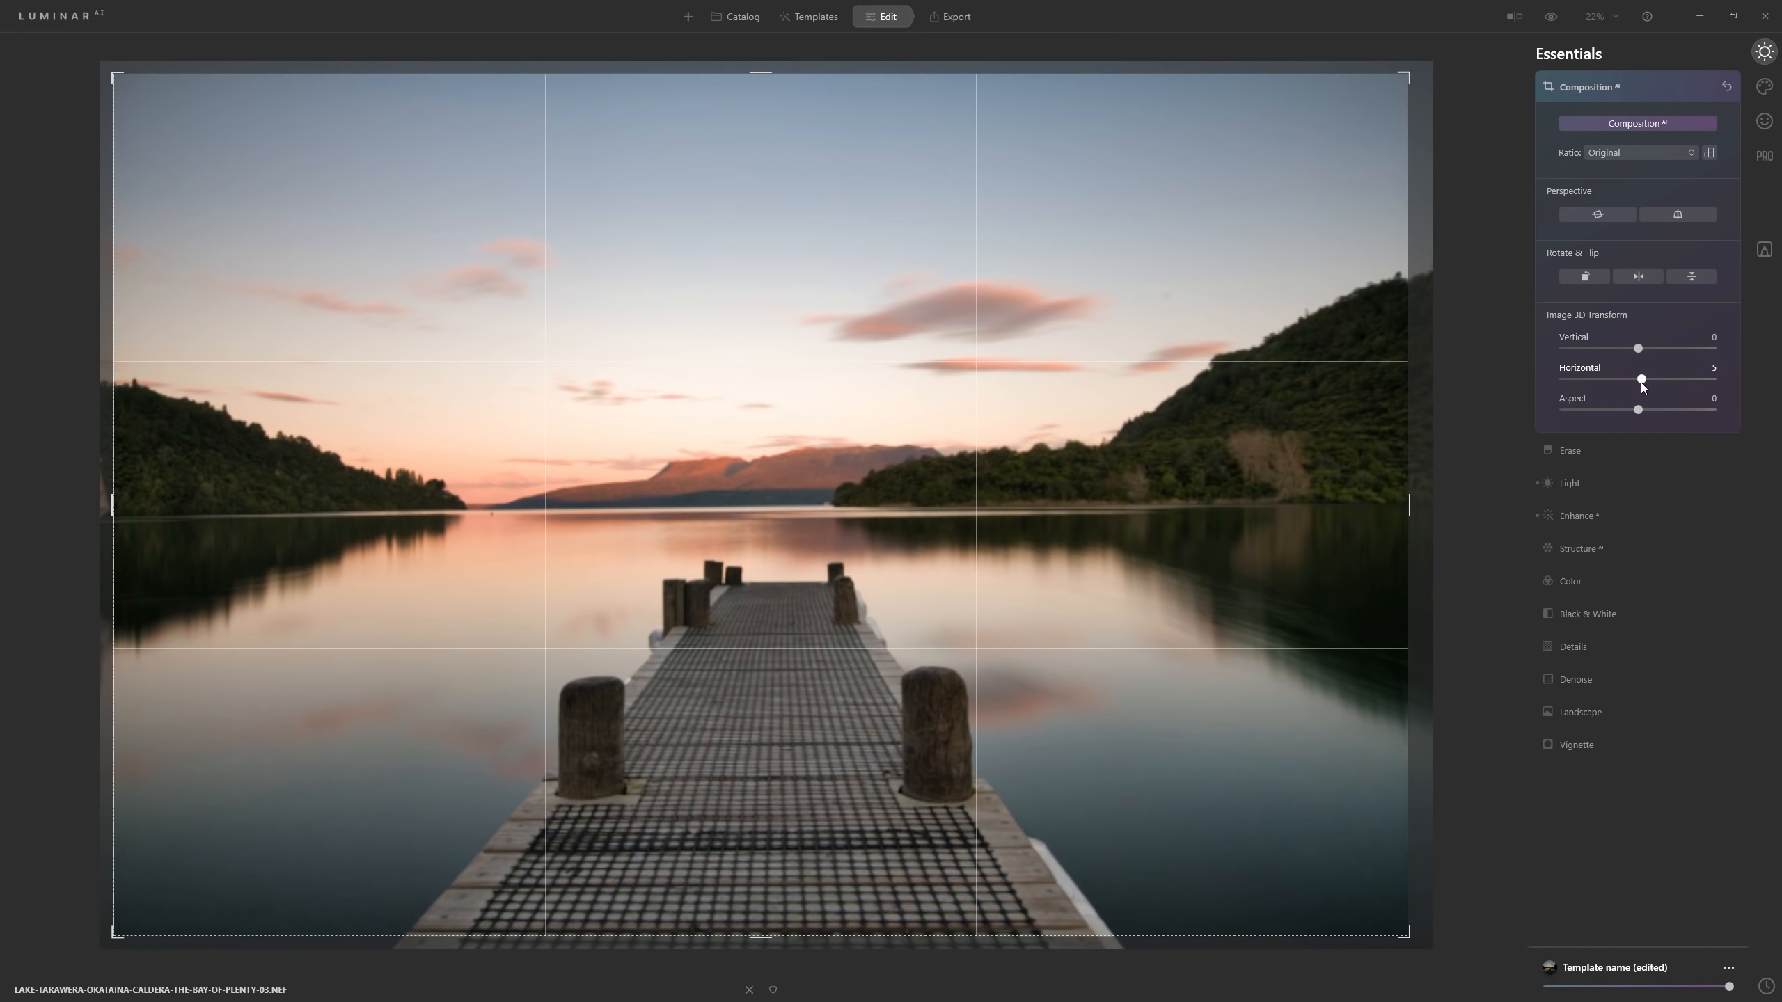
Set the Horizontal 3D transform to 3, rotate the photo slightly clockwise to level the horizon, and apply the composition changes
{"action": "left_click_drag", "start_coordinate": [1643, 384], "coordinate": [1641, 384]}
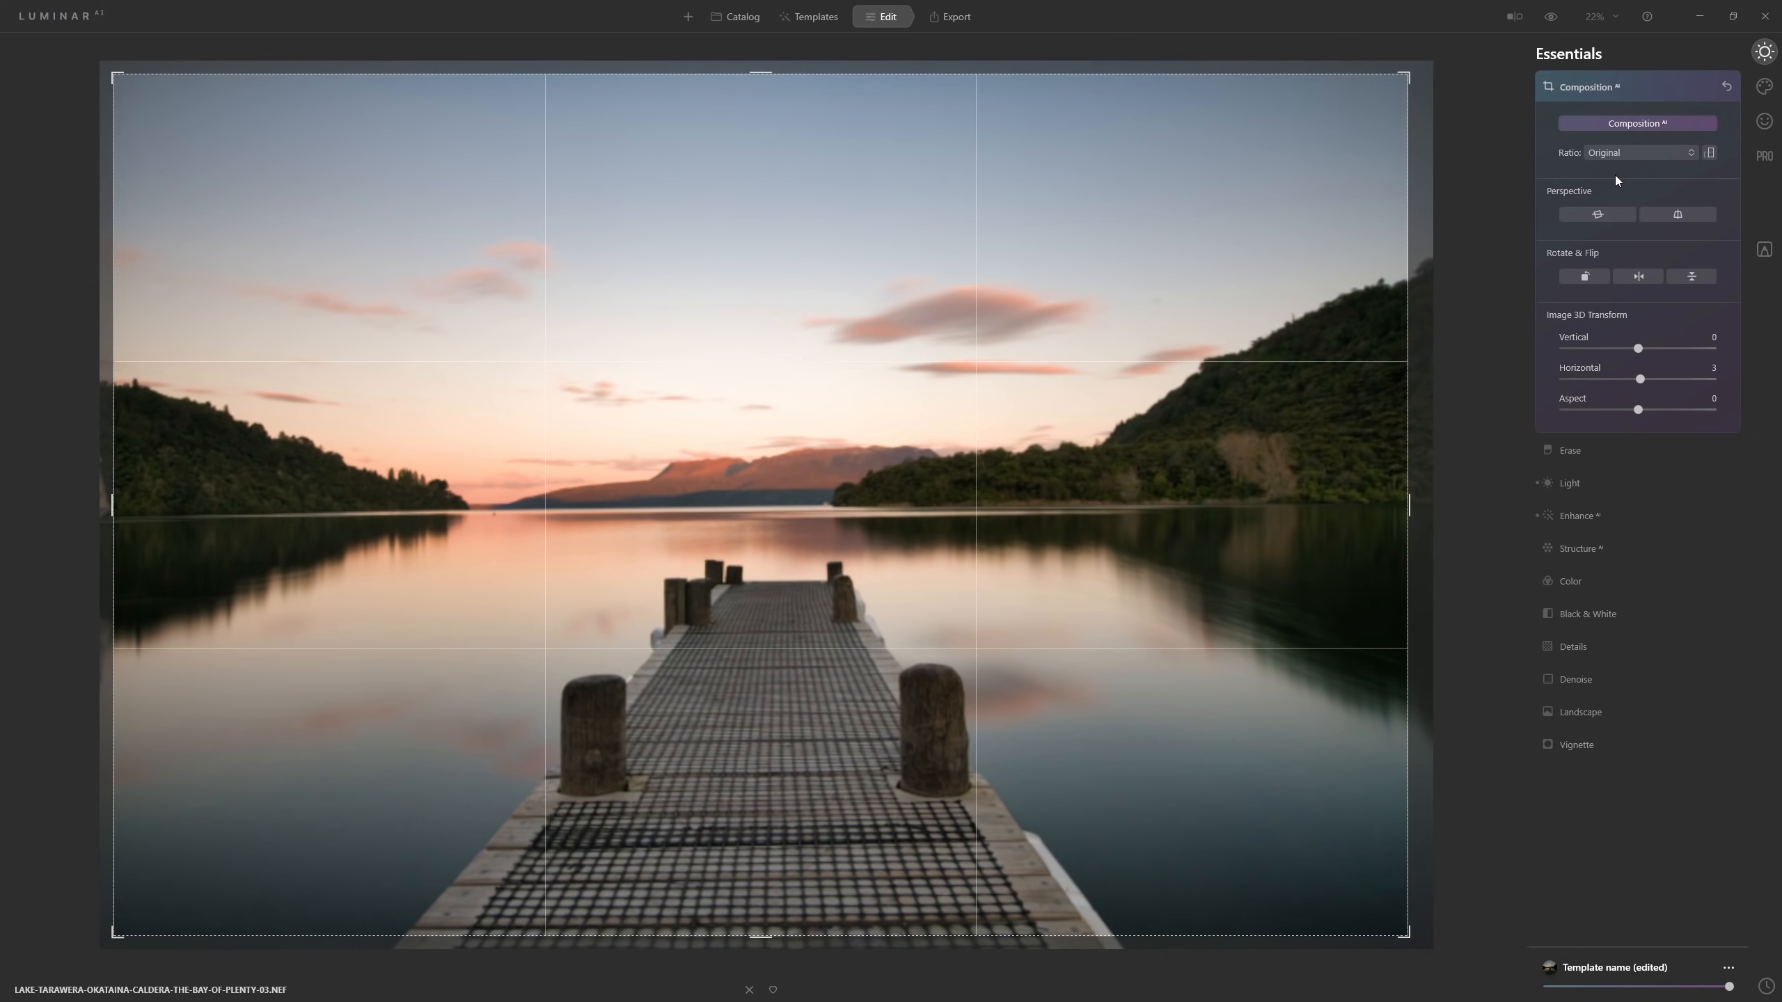
{"action": "left_click_drag", "start_coordinate": [1457, 191], "coordinate": [1448, 195]}
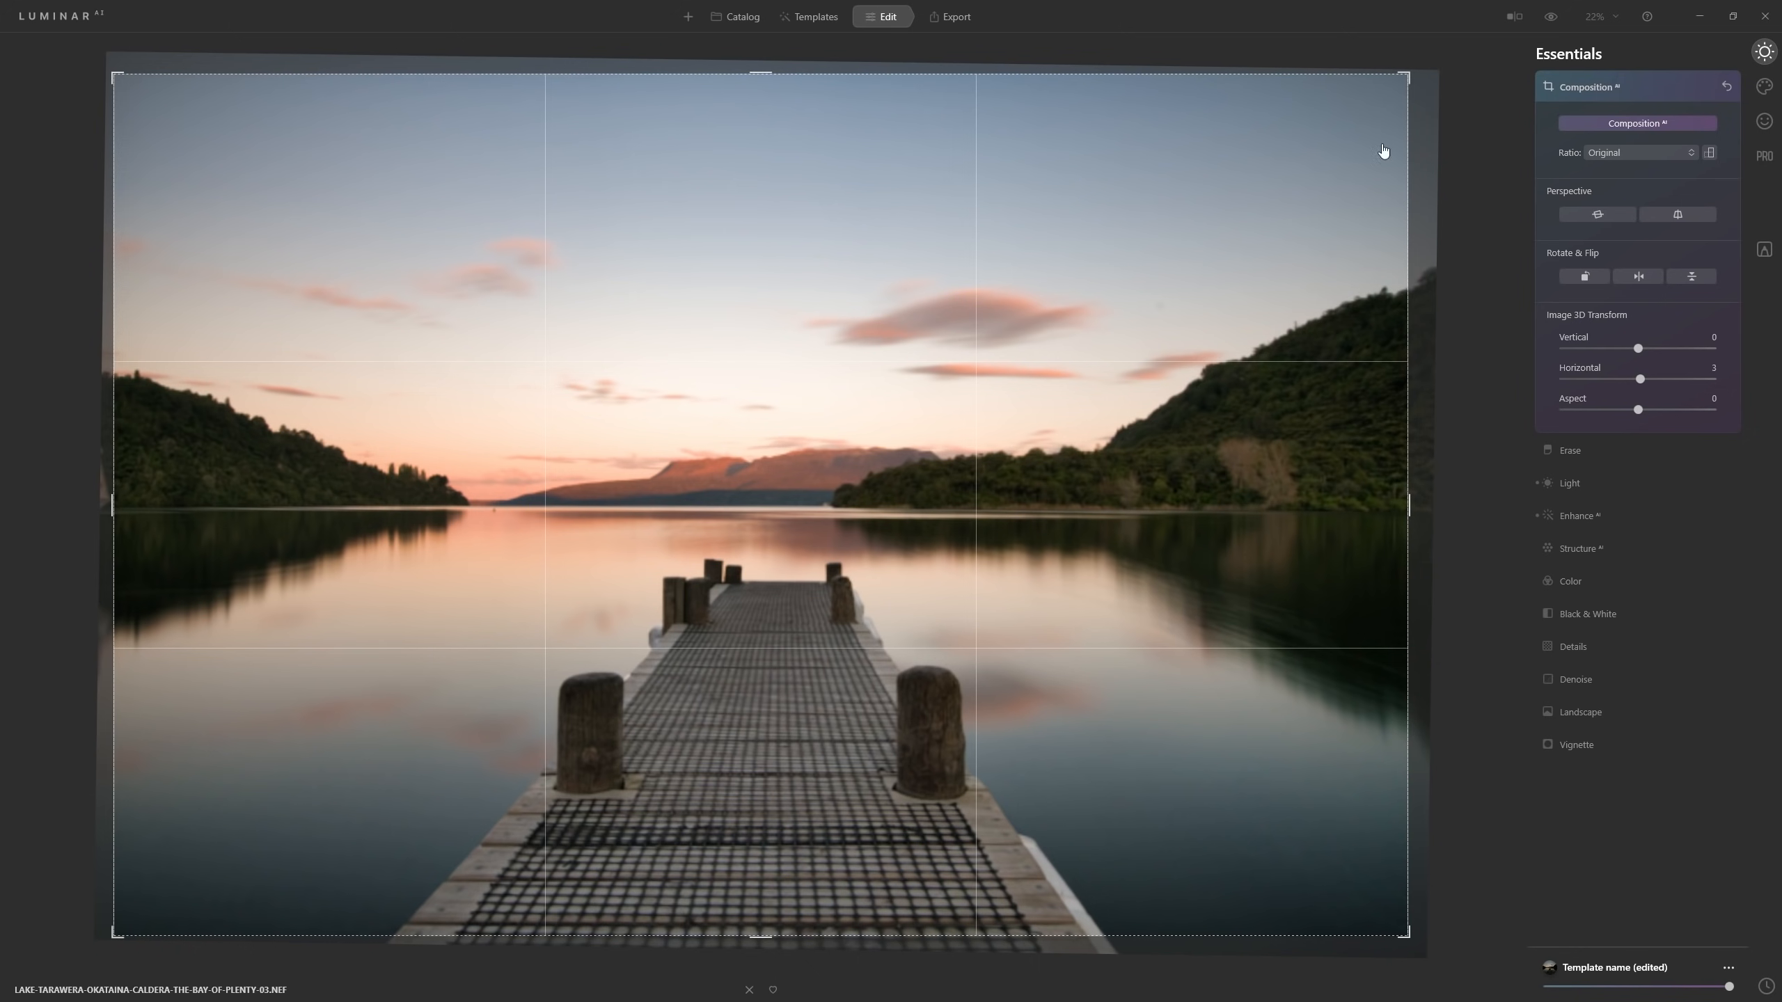
{"action": "left_click", "coordinate": [1611, 90]}
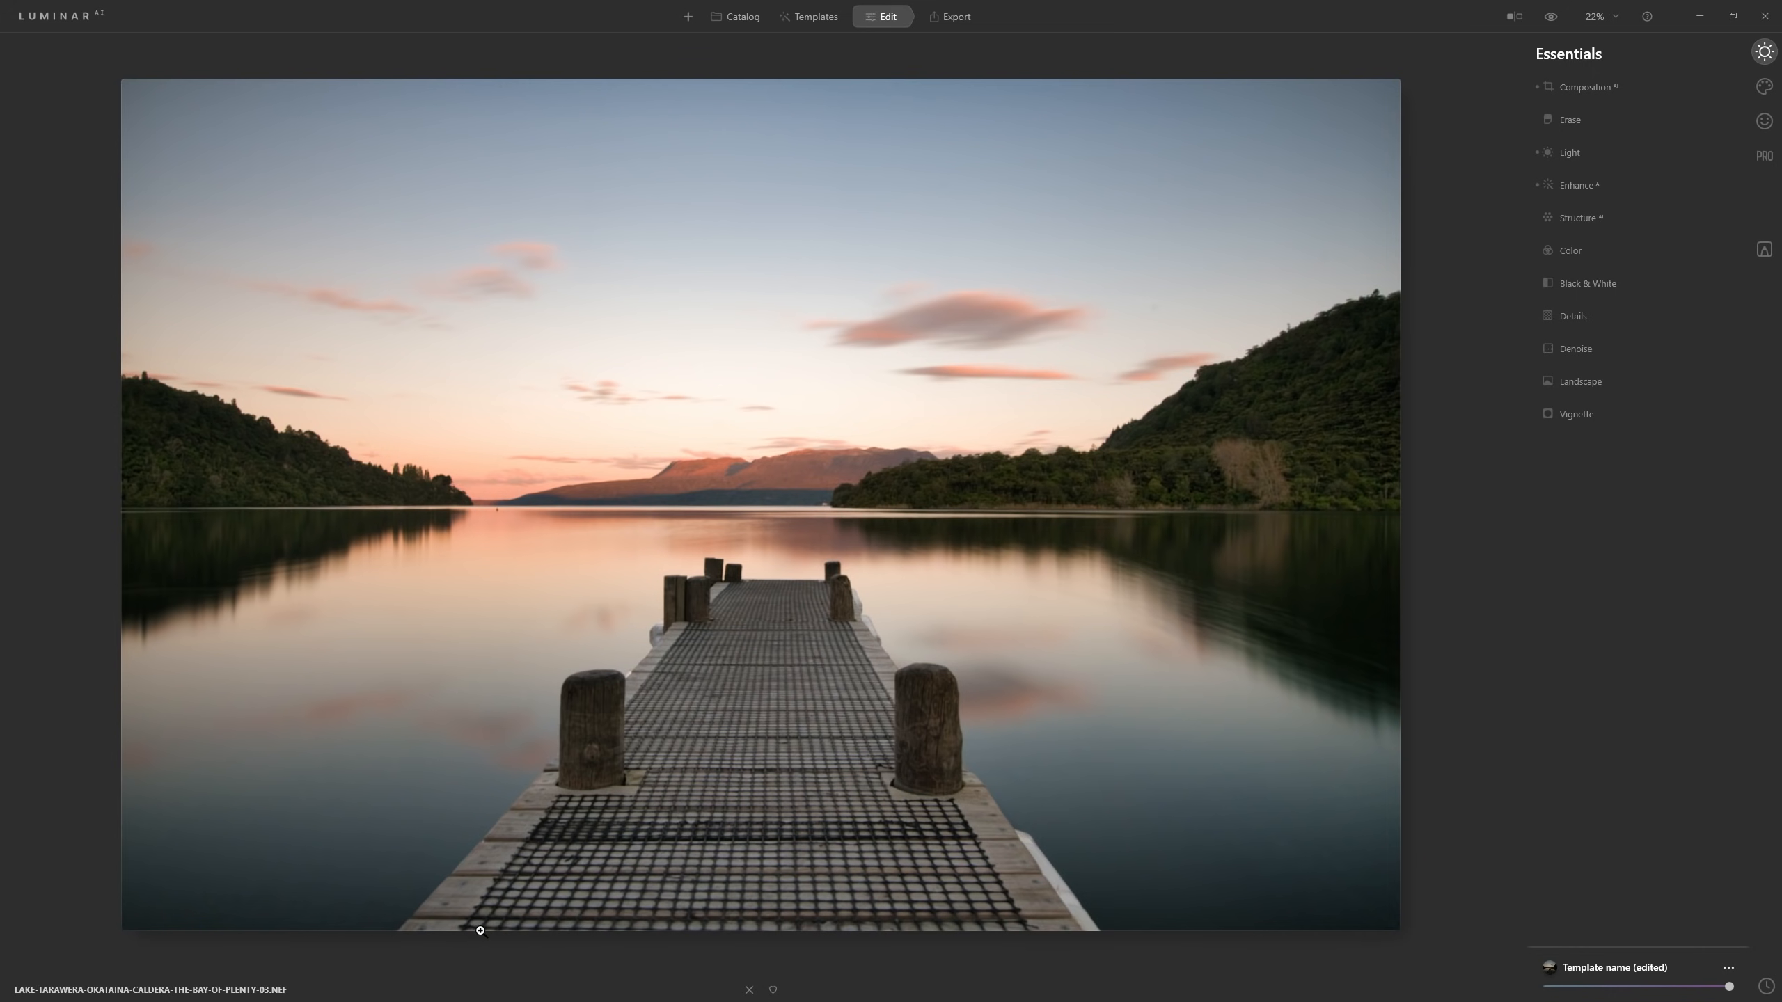
Reopen the composition settings, tighten the crop slightly from the photo's lower edge, and apply it
{"action": "left_click", "coordinate": [1633, 89]}
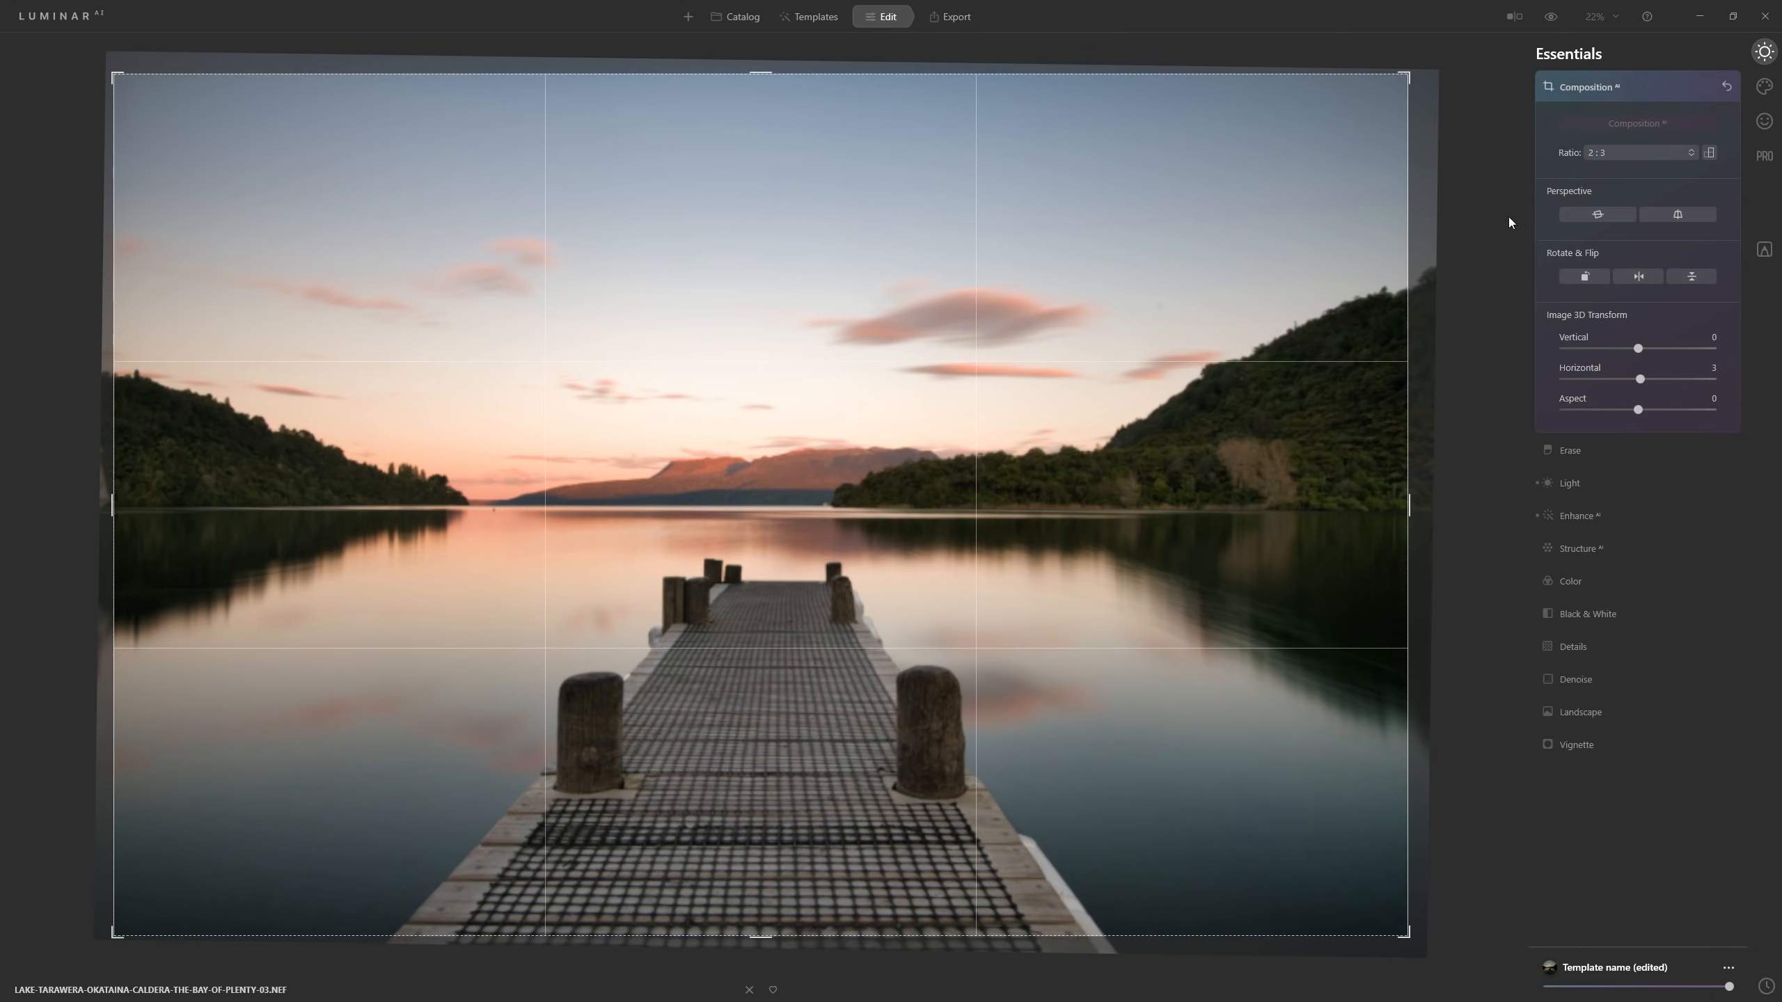
{"action": "left_click_drag", "start_coordinate": [754, 935], "coordinate": [783, 932]}
{"action": "left_click", "coordinate": [1590, 87]}
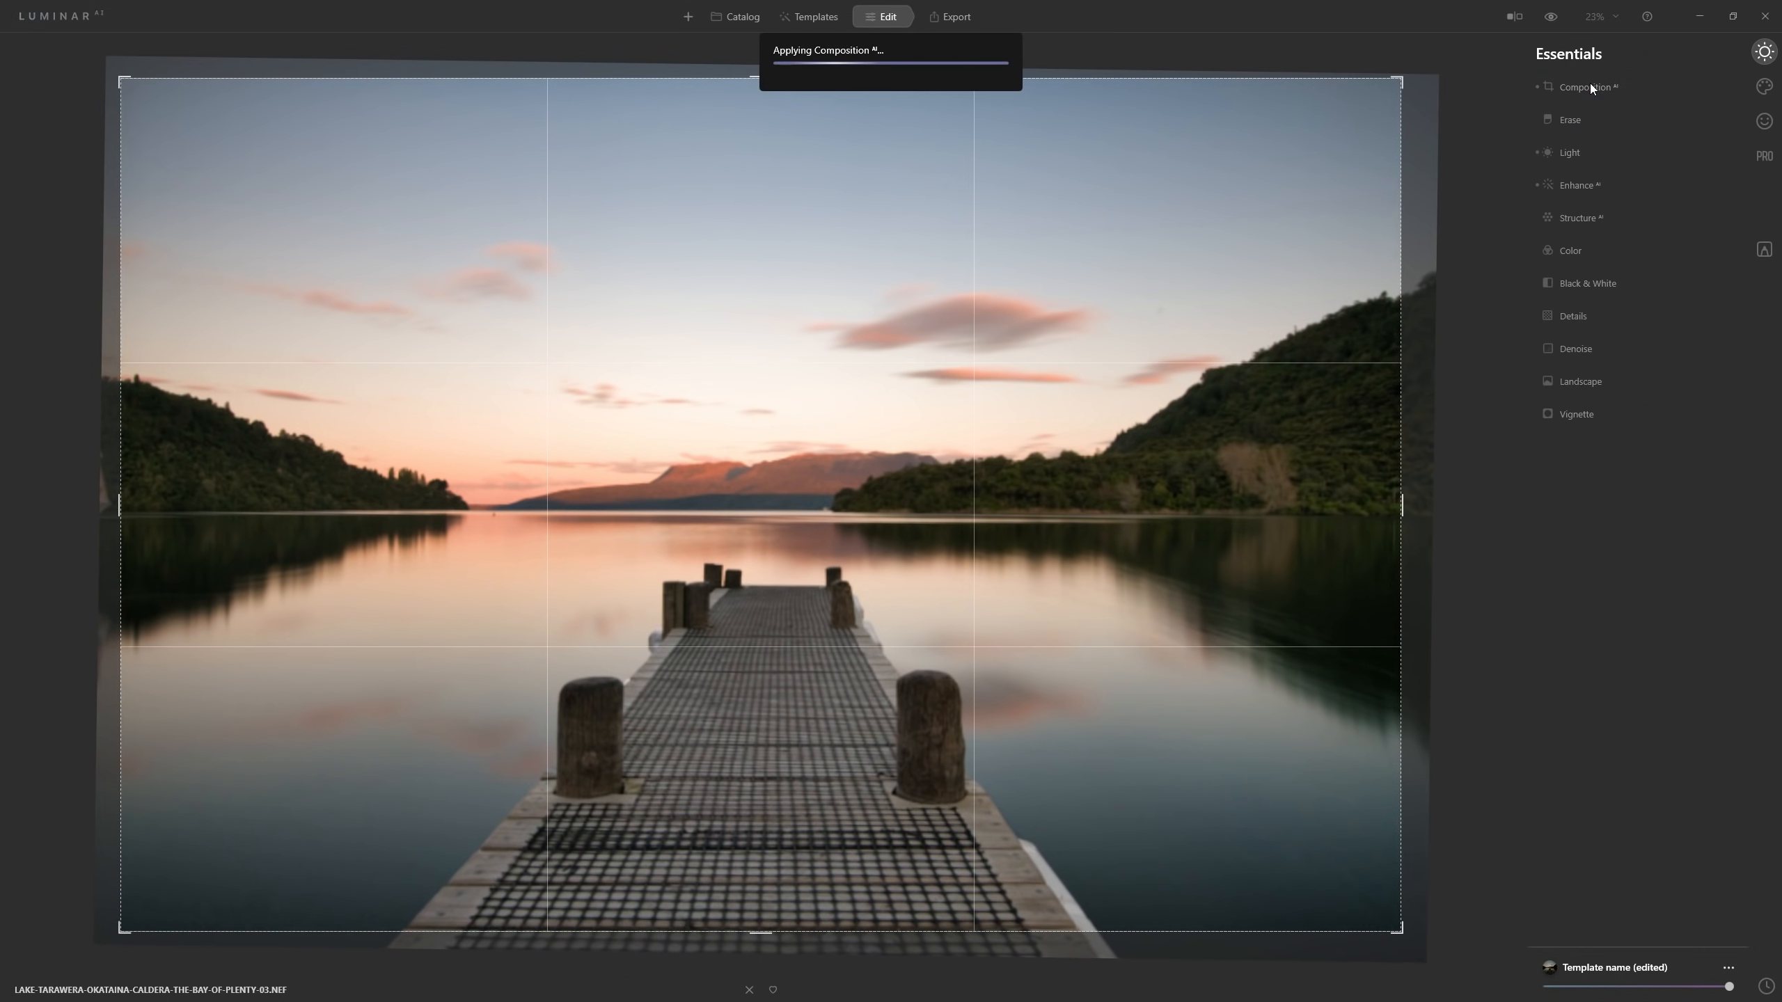
Set the Structure AI Amount to 80, trying 100 first
{"action": "left_click", "coordinate": [1587, 219]}
{"action": "left_click_drag", "start_coordinate": [1639, 265], "coordinate": [1764, 287]}
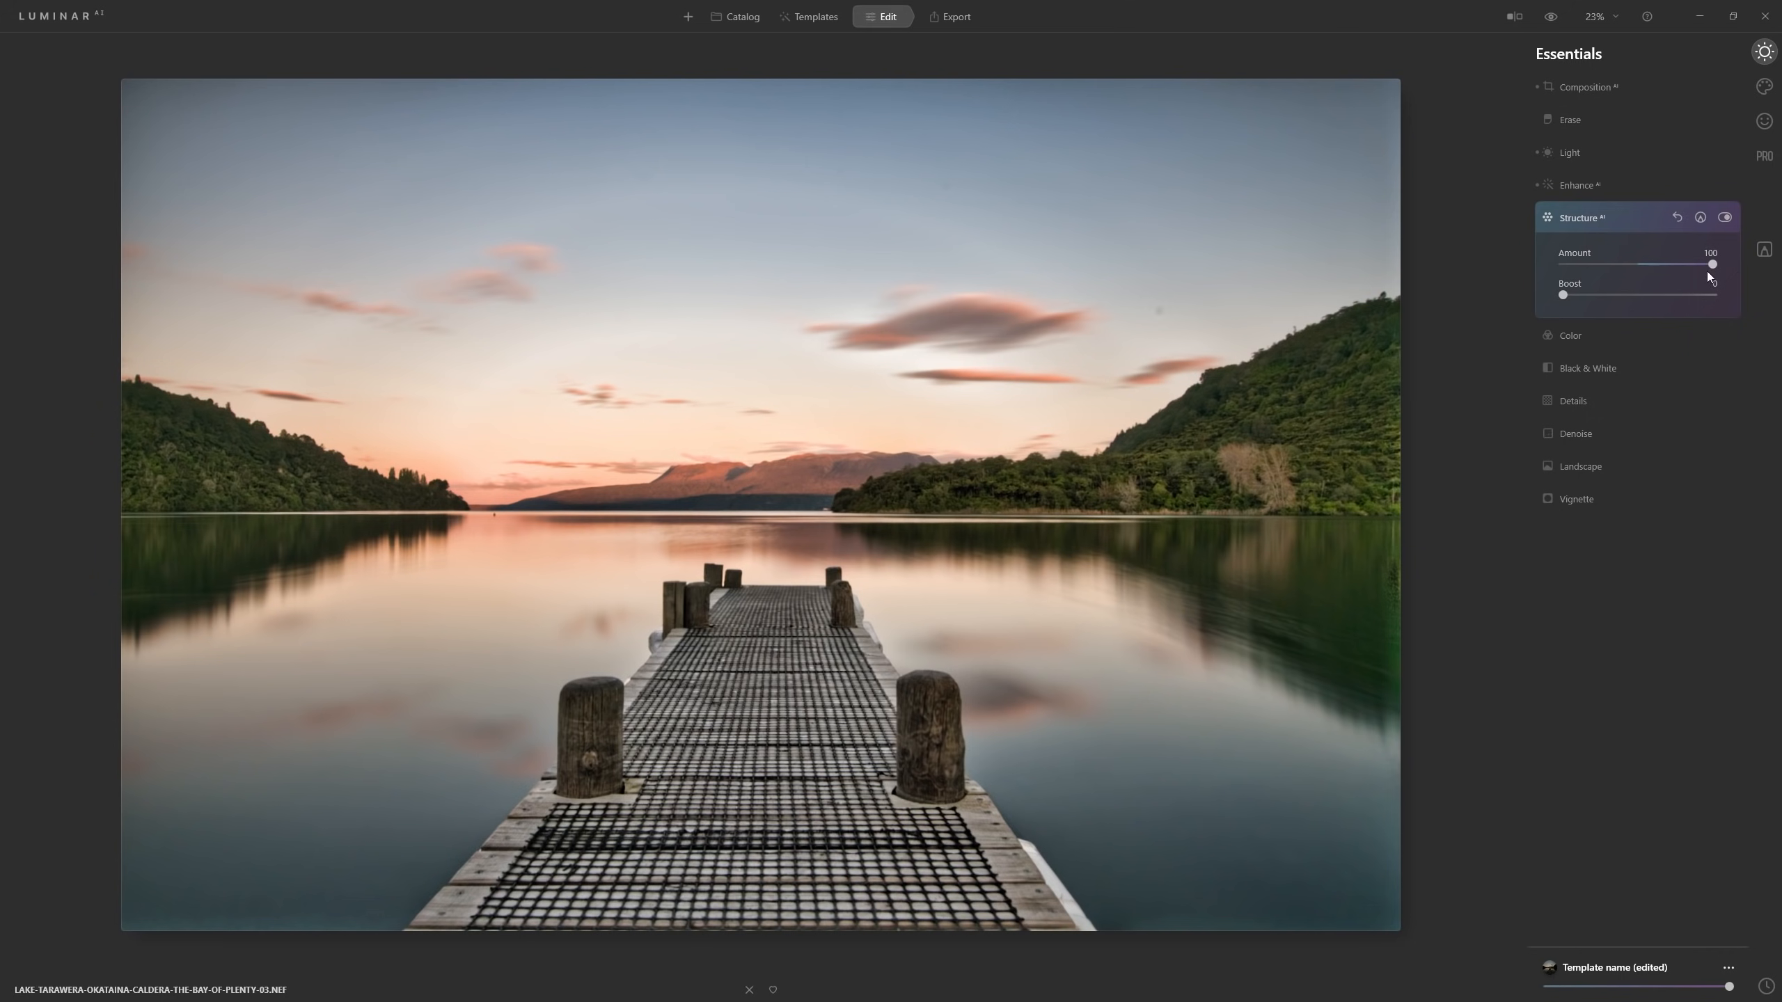
{"action": "mouse_move", "coordinate": [1712, 265]}
{"action": "left_mouse_down"}
{"action": "mouse_move", "coordinate": [1650, 263]}
{"action": "mouse_move", "coordinate": [1714, 268]}
{"action": "mouse_move", "coordinate": [1698, 265]}
{"action": "left_mouse_up"}
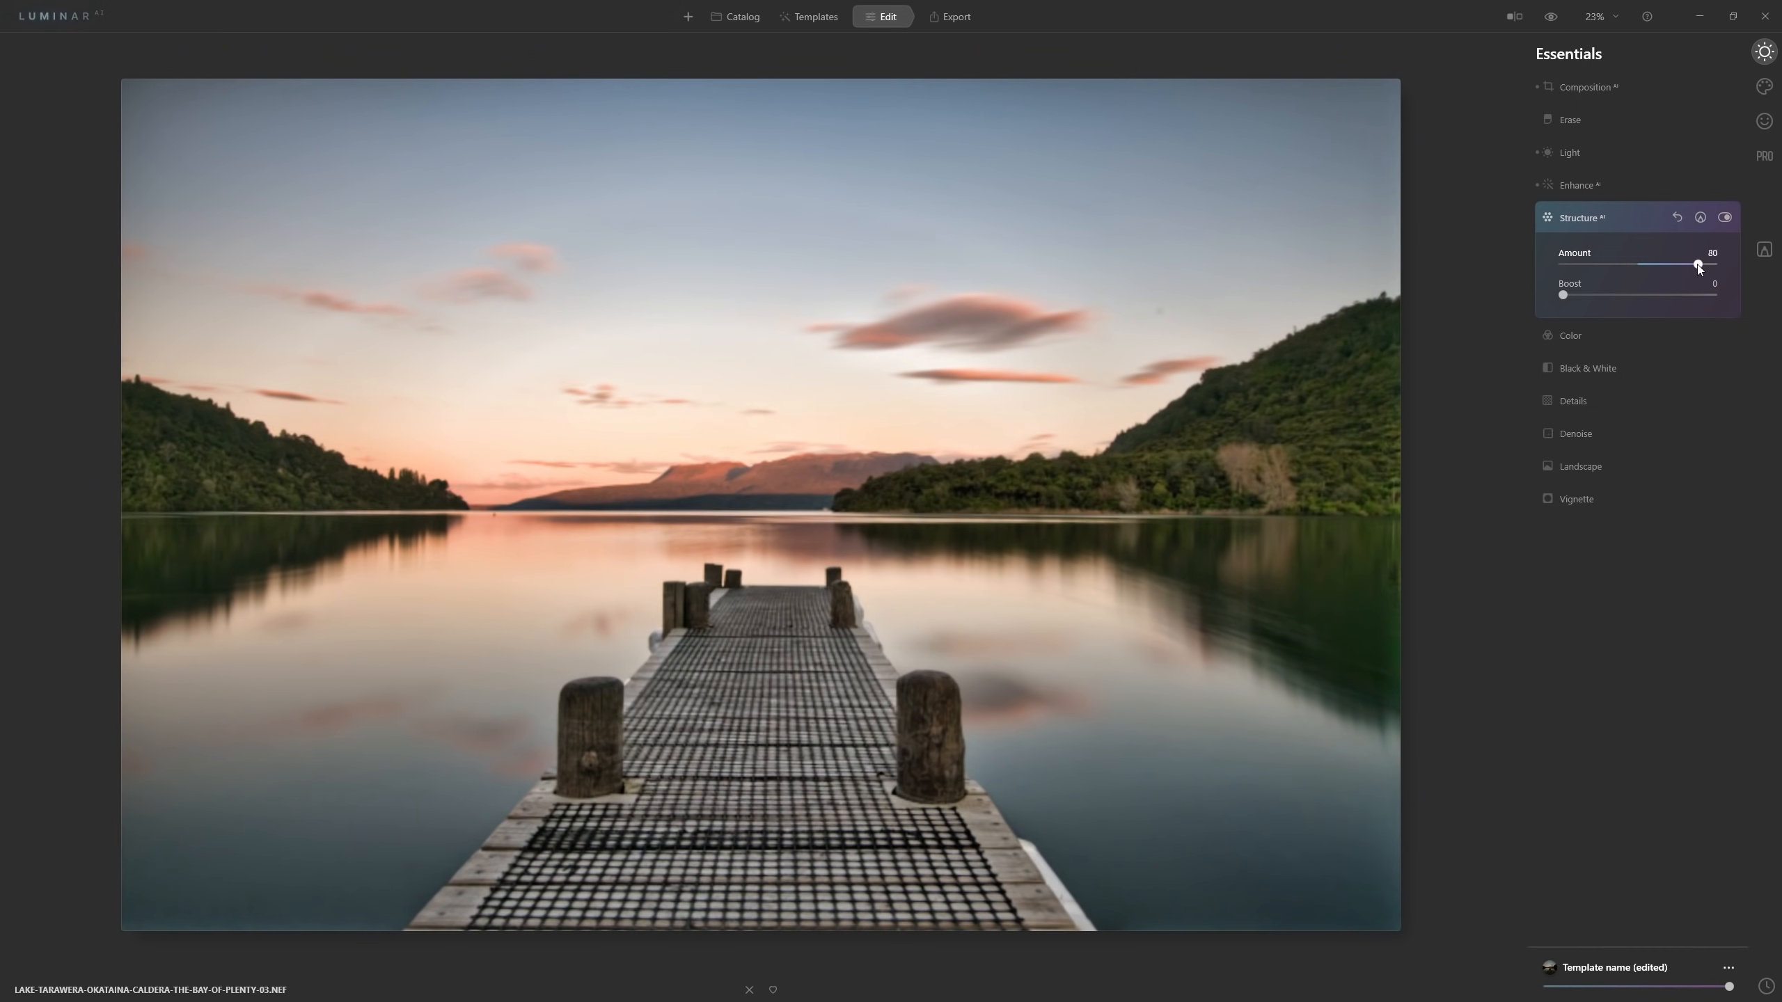
Paint the Structure AI effect onto the hills on both shores and their reflections, with brush radius 100 and opacity 20
{"action": "left_click", "coordinate": [1700, 218]}
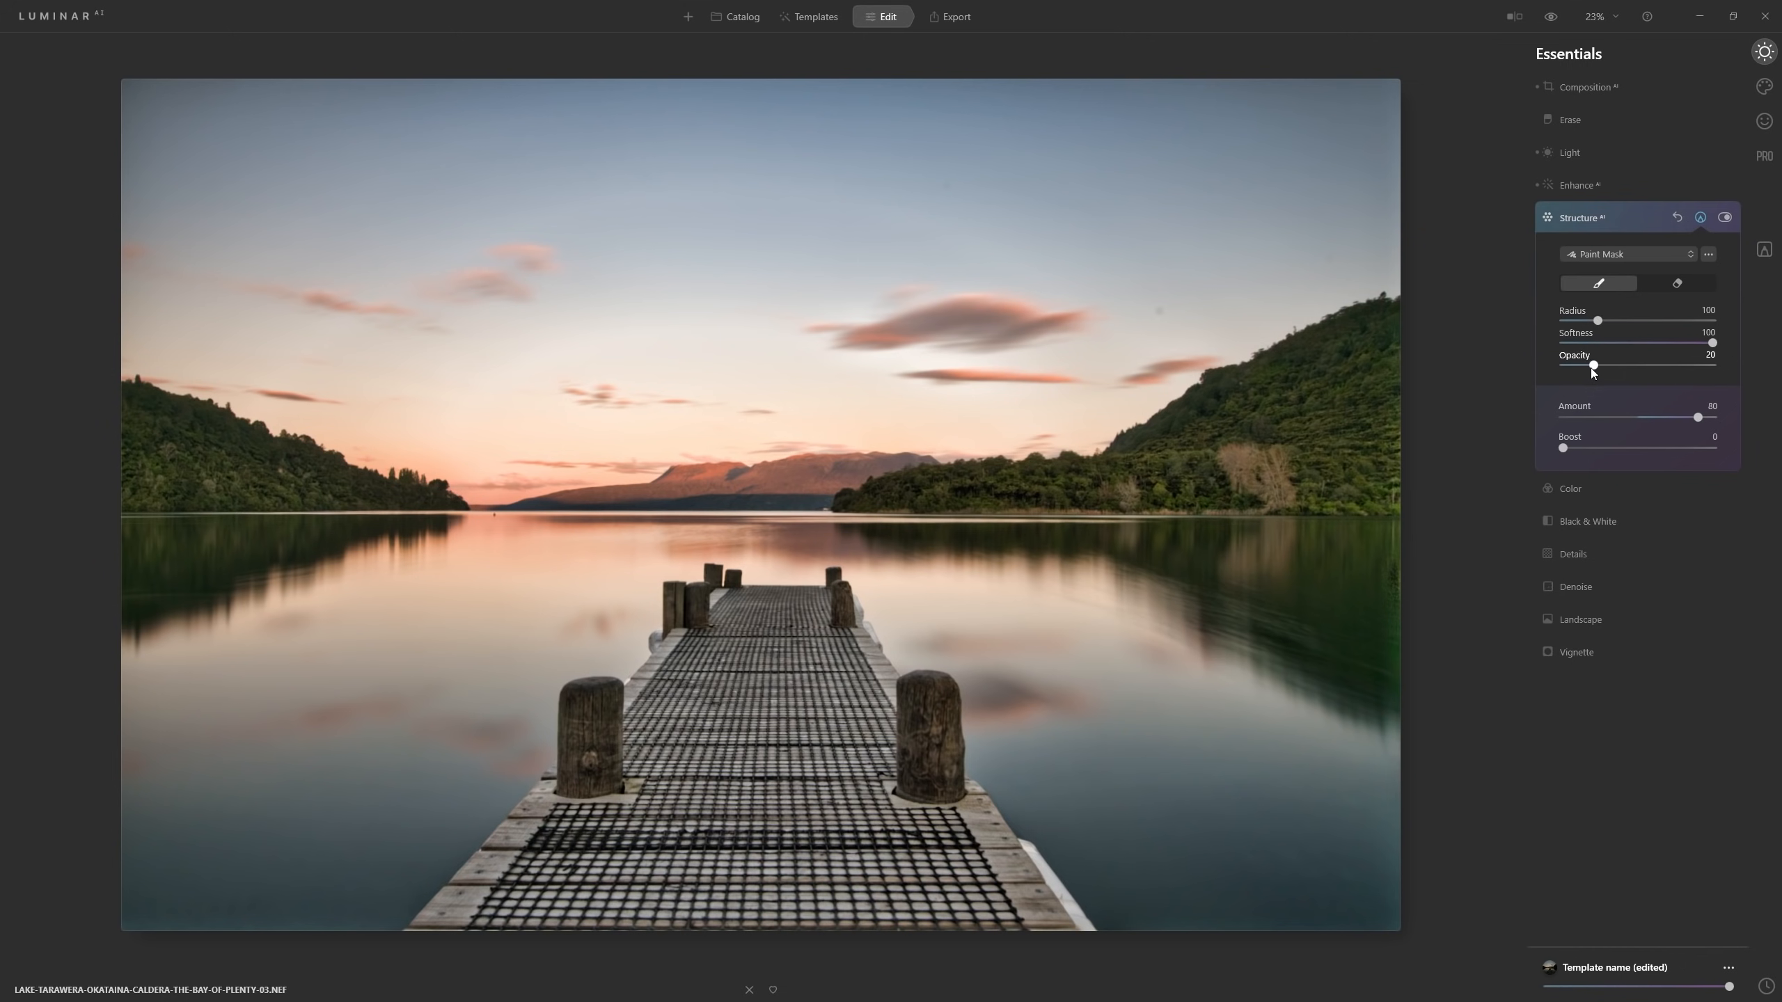
{"action": "mouse_move", "coordinate": [1229, 442]}
{"action": "left_mouse_down"}
{"action": "mouse_move", "coordinate": [890, 501]}
{"action": "mouse_move", "coordinate": [1399, 473]}
{"action": "mouse_move", "coordinate": [1204, 469]}
{"action": "mouse_move", "coordinate": [1341, 372]}
{"action": "mouse_move", "coordinate": [1298, 458]}
{"action": "mouse_move", "coordinate": [1387, 367]}
{"action": "mouse_move", "coordinate": [1393, 336]}
{"action": "mouse_move", "coordinate": [1010, 497]}
{"action": "left_mouse_up"}
{"action": "mouse_move", "coordinate": [140, 412]}
{"action": "left_mouse_down"}
{"action": "mouse_move", "coordinate": [369, 492]}
{"action": "mouse_move", "coordinate": [116, 488]}
{"action": "mouse_move", "coordinate": [48, 462]}
{"action": "mouse_move", "coordinate": [128, 454]}
{"action": "mouse_move", "coordinate": [444, 492]}
{"action": "mouse_move", "coordinate": [76, 522]}
{"action": "mouse_move", "coordinate": [160, 540]}
{"action": "mouse_move", "coordinate": [332, 505]}
{"action": "mouse_move", "coordinate": [48, 583]}
{"action": "mouse_move", "coordinate": [130, 611]}
{"action": "left_mouse_up"}
{"action": "mouse_move", "coordinate": [898, 531]}
{"action": "left_mouse_down"}
{"action": "mouse_move", "coordinate": [1288, 552]}
{"action": "mouse_move", "coordinate": [1282, 583]}
{"action": "mouse_move", "coordinate": [1455, 566]}
{"action": "mouse_move", "coordinate": [1237, 537]}
{"action": "mouse_move", "coordinate": [1384, 629]}
{"action": "mouse_move", "coordinate": [1251, 605]}
{"action": "mouse_move", "coordinate": [1492, 720]}
{"action": "left_mouse_up"}
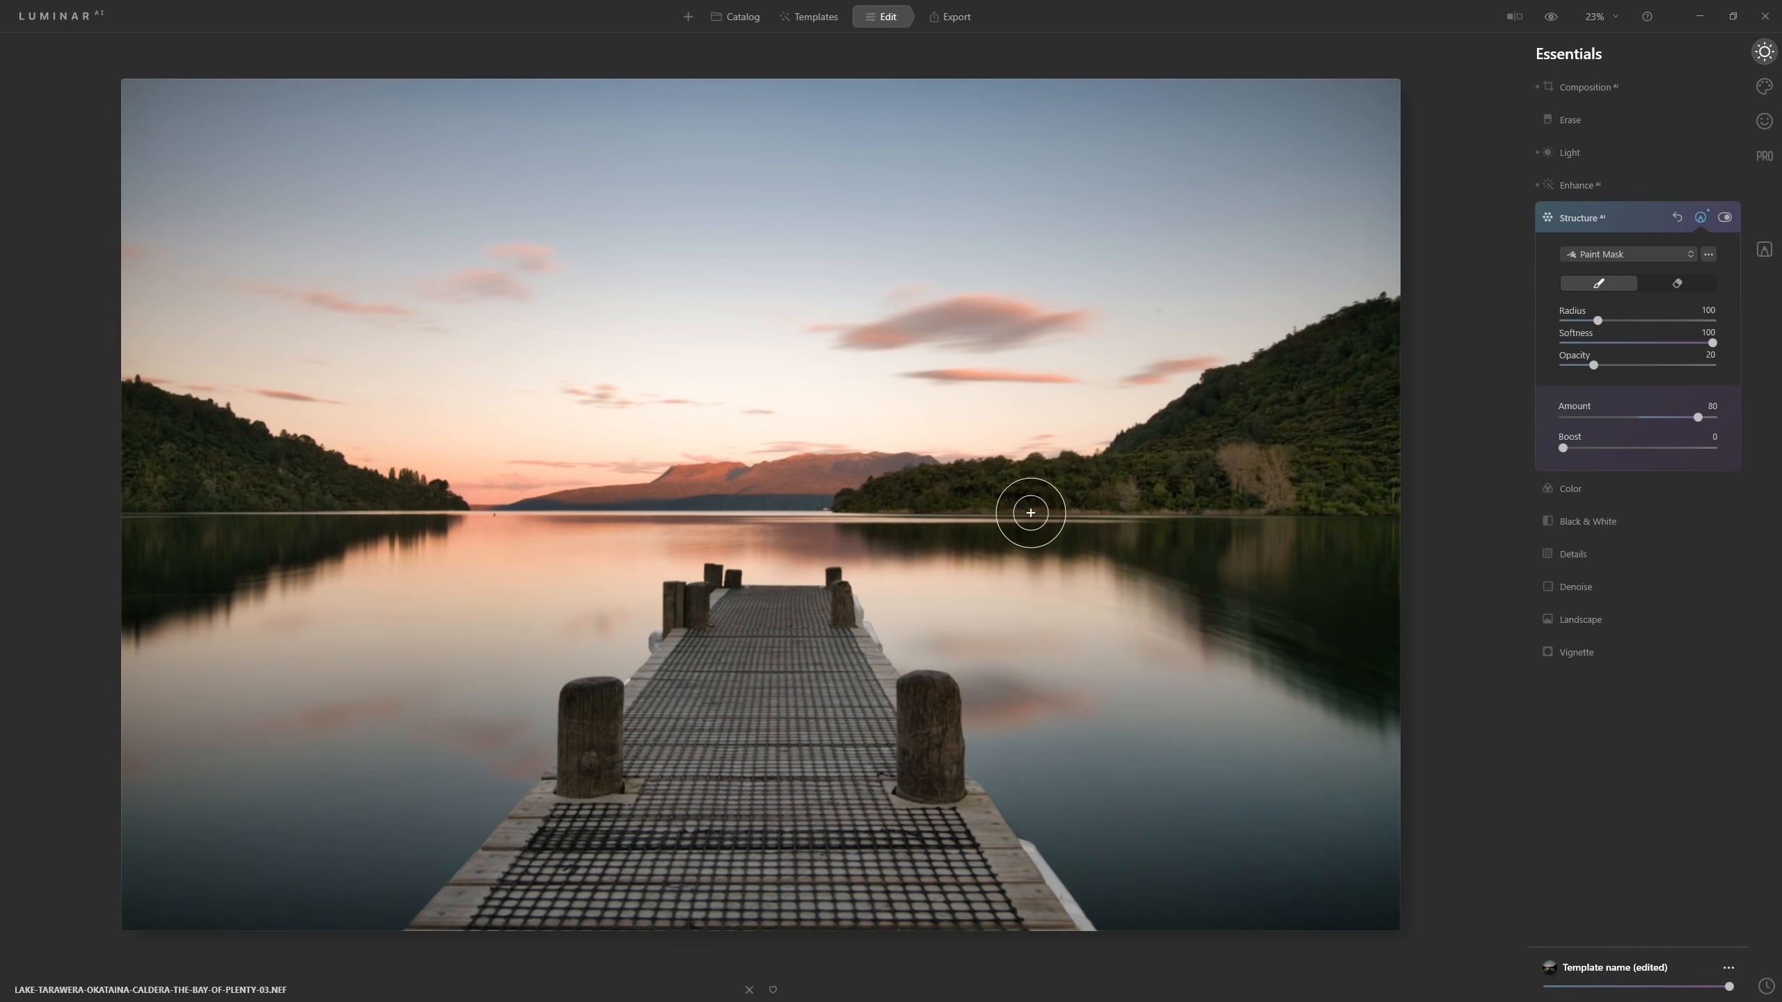
Reduce the brush radius to 52, paint the Structure mask over the distant mountains, and compare the photo with the effect off and on
{"action": "key", "text": "bracketleft"}
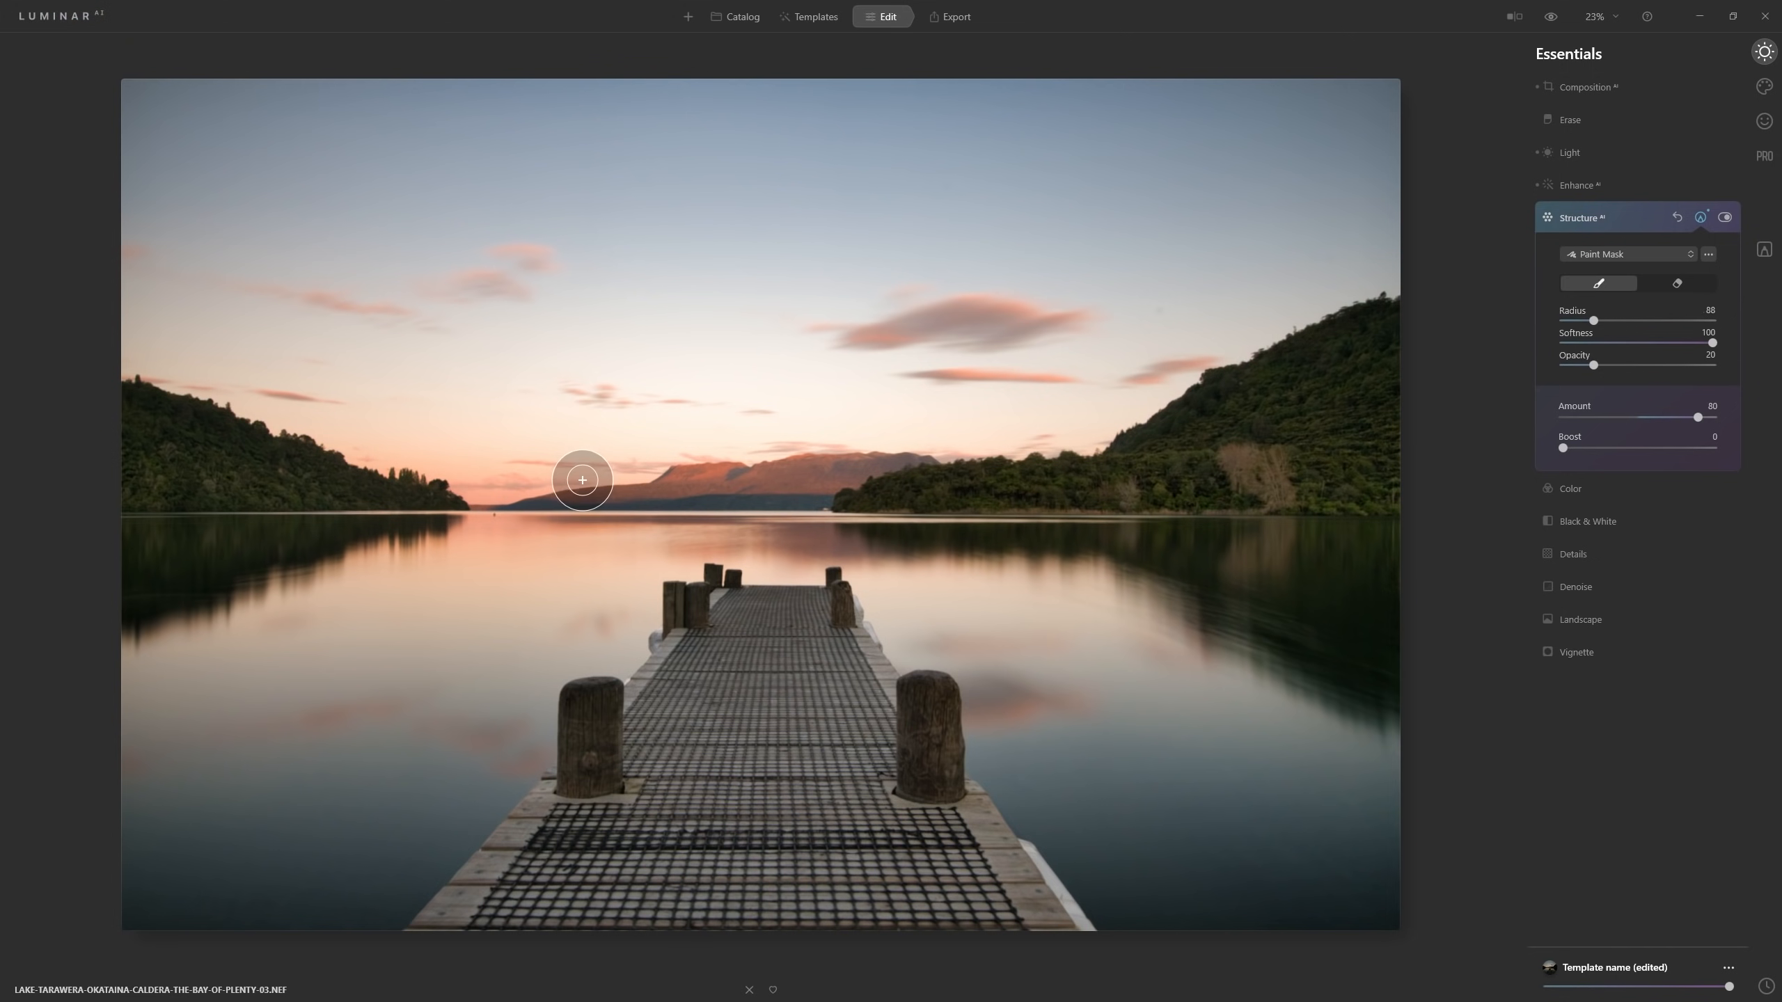
{"action": "key", "text": "bracketleft"}
{"action": "key", "text": "bracketleft"}
{"action": "mouse_move", "coordinate": [524, 506]}
{"action": "left_mouse_down"}
{"action": "mouse_move", "coordinate": [927, 461]}
{"action": "mouse_move", "coordinate": [806, 494]}
{"action": "mouse_move", "coordinate": [532, 505]}
{"action": "mouse_move", "coordinate": [839, 486]}
{"action": "mouse_move", "coordinate": [648, 497]}
{"action": "mouse_move", "coordinate": [804, 496]}
{"action": "mouse_move", "coordinate": [739, 481]}
{"action": "mouse_move", "coordinate": [906, 460]}
{"action": "left_mouse_up"}
{"action": "key", "text": "bracketleft"}
{"action": "key", "text": "bracketleft"}
{"action": "key", "text": "bracketright"}
{"action": "mouse_move", "coordinate": [534, 507]}
{"action": "left_mouse_down"}
{"action": "mouse_move", "coordinate": [932, 456]}
{"action": "mouse_move", "coordinate": [815, 494]}
{"action": "mouse_move", "coordinate": [491, 510]}
{"action": "mouse_move", "coordinate": [895, 494]}
{"action": "mouse_move", "coordinate": [688, 477]}
{"action": "mouse_move", "coordinate": [836, 475]}
{"action": "left_mouse_up"}
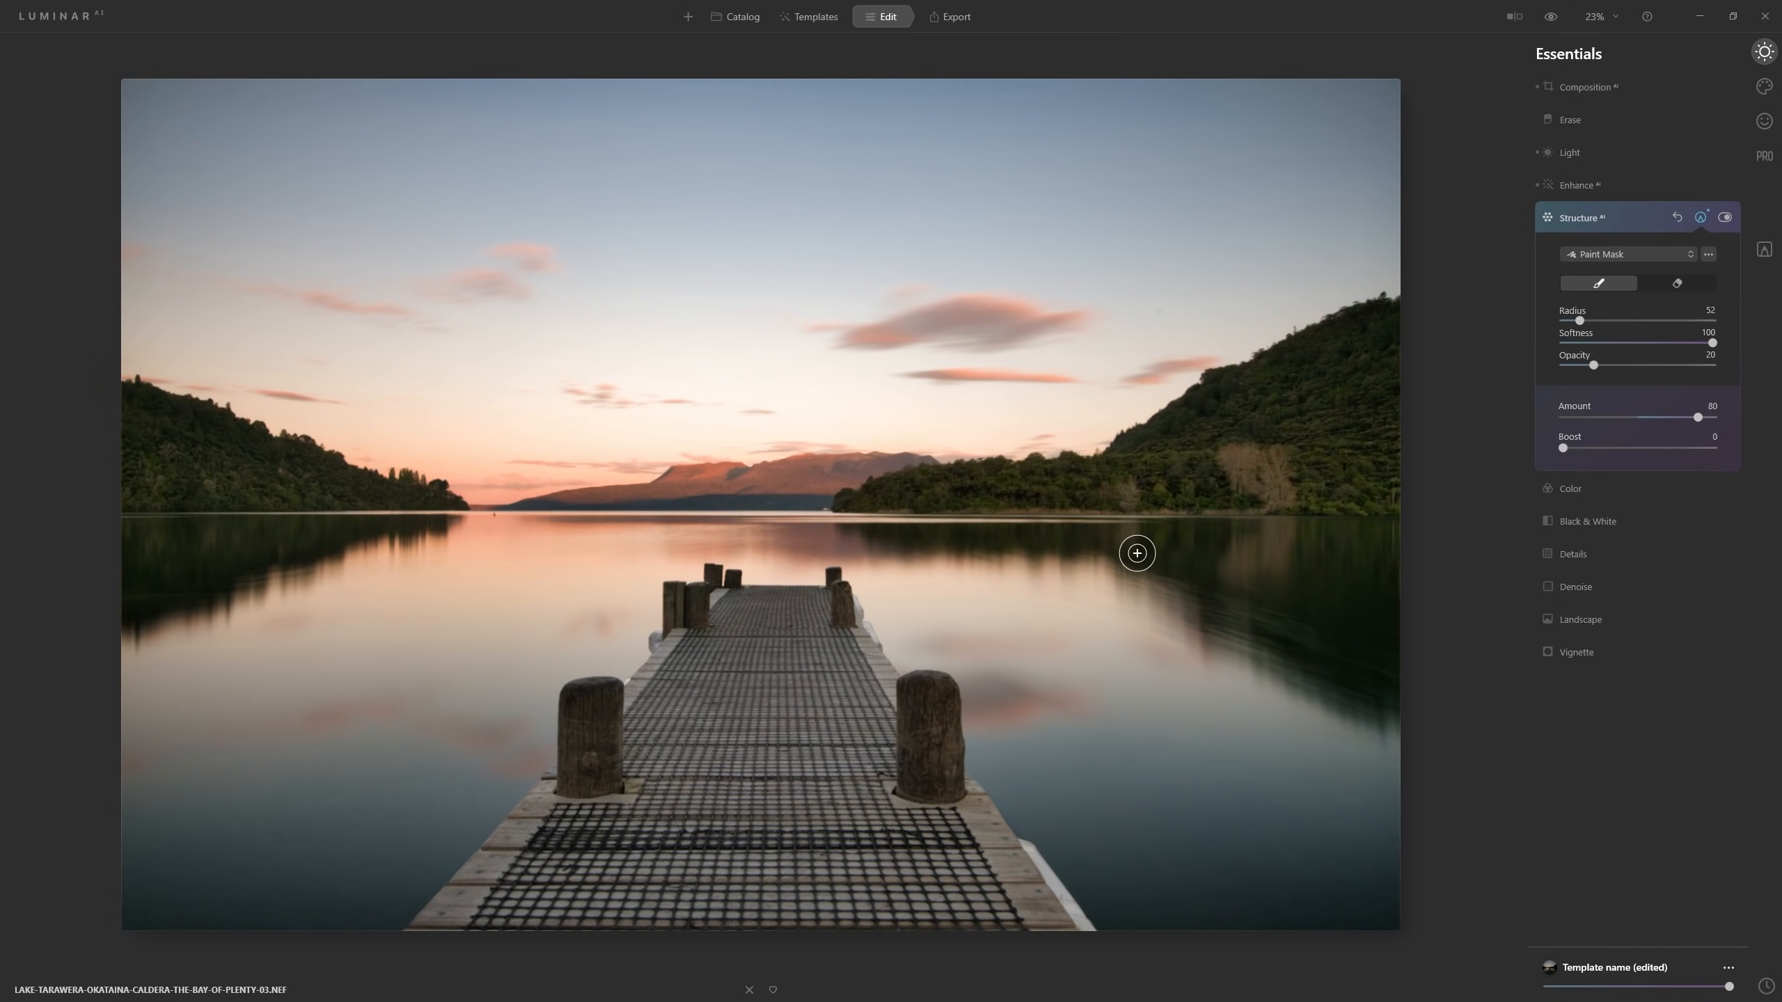
{"action": "left_click", "coordinate": [1725, 218]}
{"action": "left_click", "coordinate": [1725, 218]}
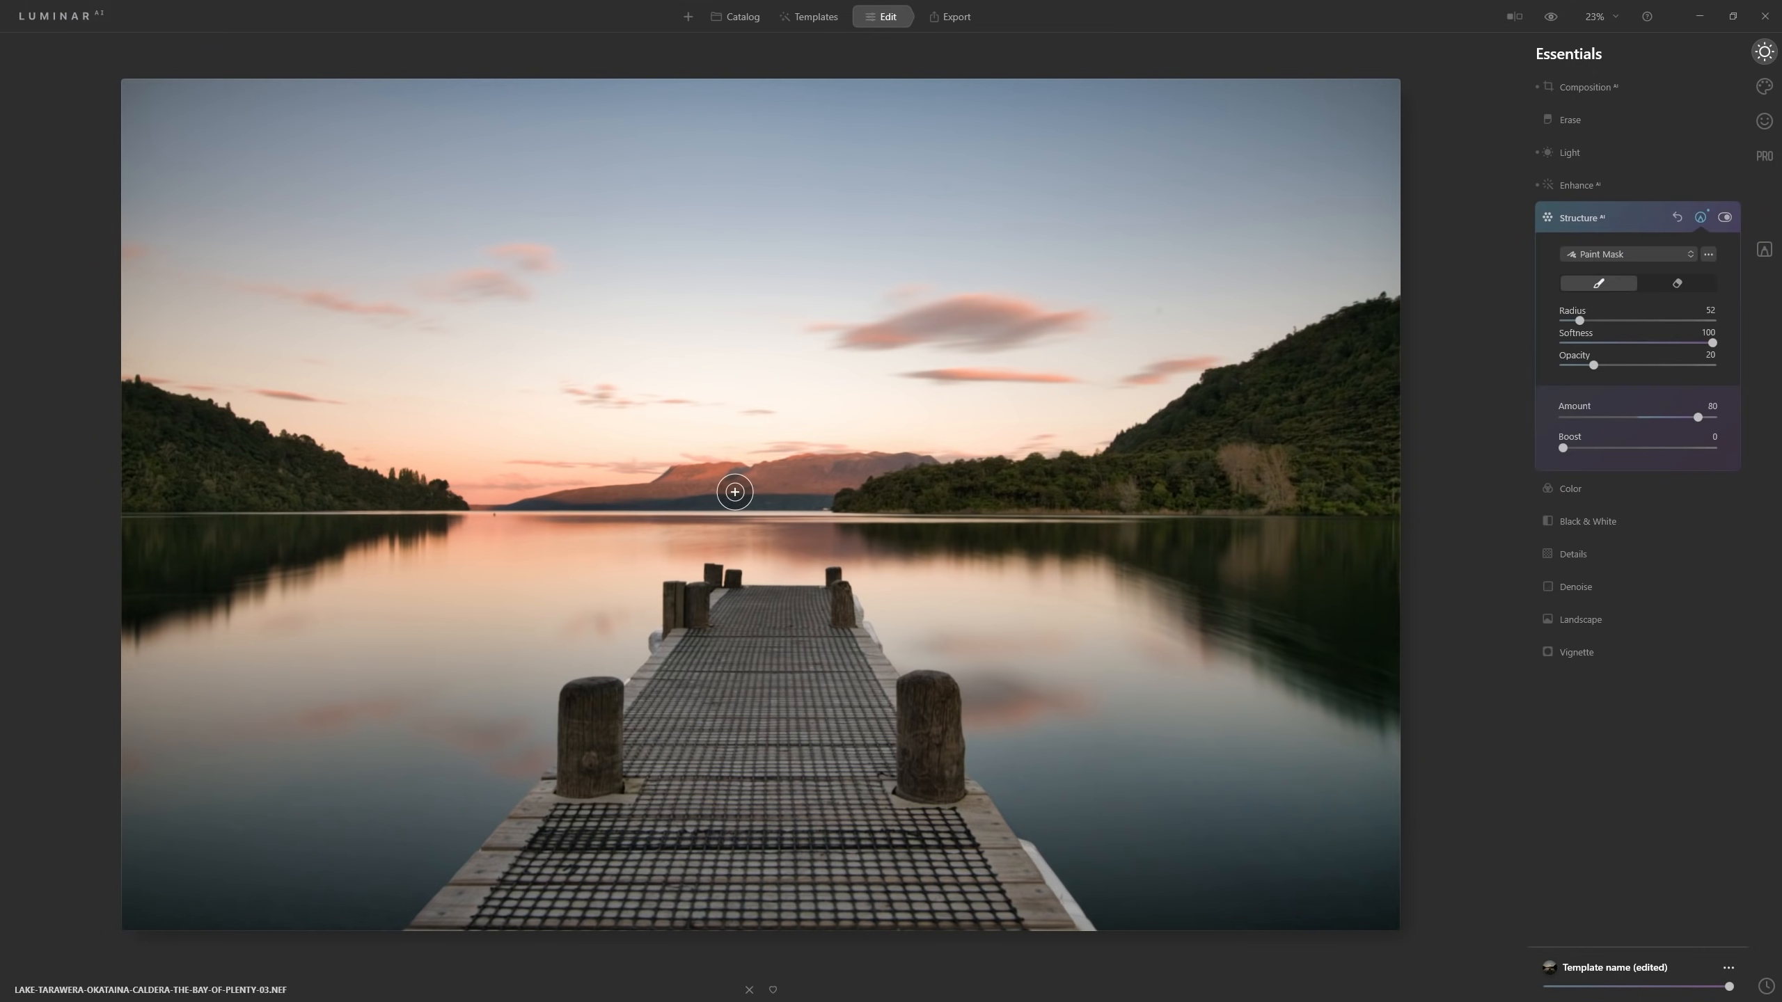
Enlarge the mask brush and paint the Structure effect onto the tops of the two large foreground jetty posts
{"action": "key", "text": "bracketright"}
{"action": "key", "text": "bracketright"}
{"action": "key", "text": "bracketright"}
{"action": "key", "text": "bracketright"}
{"action": "key", "text": "bracketright"}
{"action": "mouse_move", "coordinate": [576, 694]}
{"action": "left_mouse_down"}
{"action": "mouse_move", "coordinate": [589, 779]}
{"action": "mouse_move", "coordinate": [605, 684]}
{"action": "mouse_move", "coordinate": [589, 772]}
{"action": "mouse_move", "coordinate": [589, 704]}
{"action": "left_mouse_up"}
{"action": "mouse_move", "coordinate": [926, 692]}
{"action": "left_mouse_down"}
{"action": "mouse_move", "coordinate": [933, 793]}
{"action": "mouse_move", "coordinate": [923, 709]}
{"action": "left_mouse_up"}
Shrink the brush radius to 40, paint the Structure mask over the far jetty posts, and compare the photo with the effect off and on
{"action": "key", "text": "bracketleft"}
{"action": "key", "text": "bracketleft"}
{"action": "key", "text": "bracketleft"}
{"action": "key", "text": "bracketleft"}
{"action": "key", "text": "bracketleft"}
{"action": "key", "text": "bracketleft"}
{"action": "key", "text": "bracketleft"}
{"action": "mouse_move", "coordinate": [835, 591]}
{"action": "left_mouse_down"}
{"action": "mouse_move", "coordinate": [833, 571]}
{"action": "mouse_move", "coordinate": [841, 608]}
{"action": "left_mouse_up"}
{"action": "mouse_move", "coordinate": [697, 606]}
{"action": "left_mouse_down"}
{"action": "mouse_move", "coordinate": [721, 567]}
{"action": "mouse_move", "coordinate": [673, 629]}
{"action": "mouse_move", "coordinate": [694, 608]}
{"action": "left_mouse_up"}
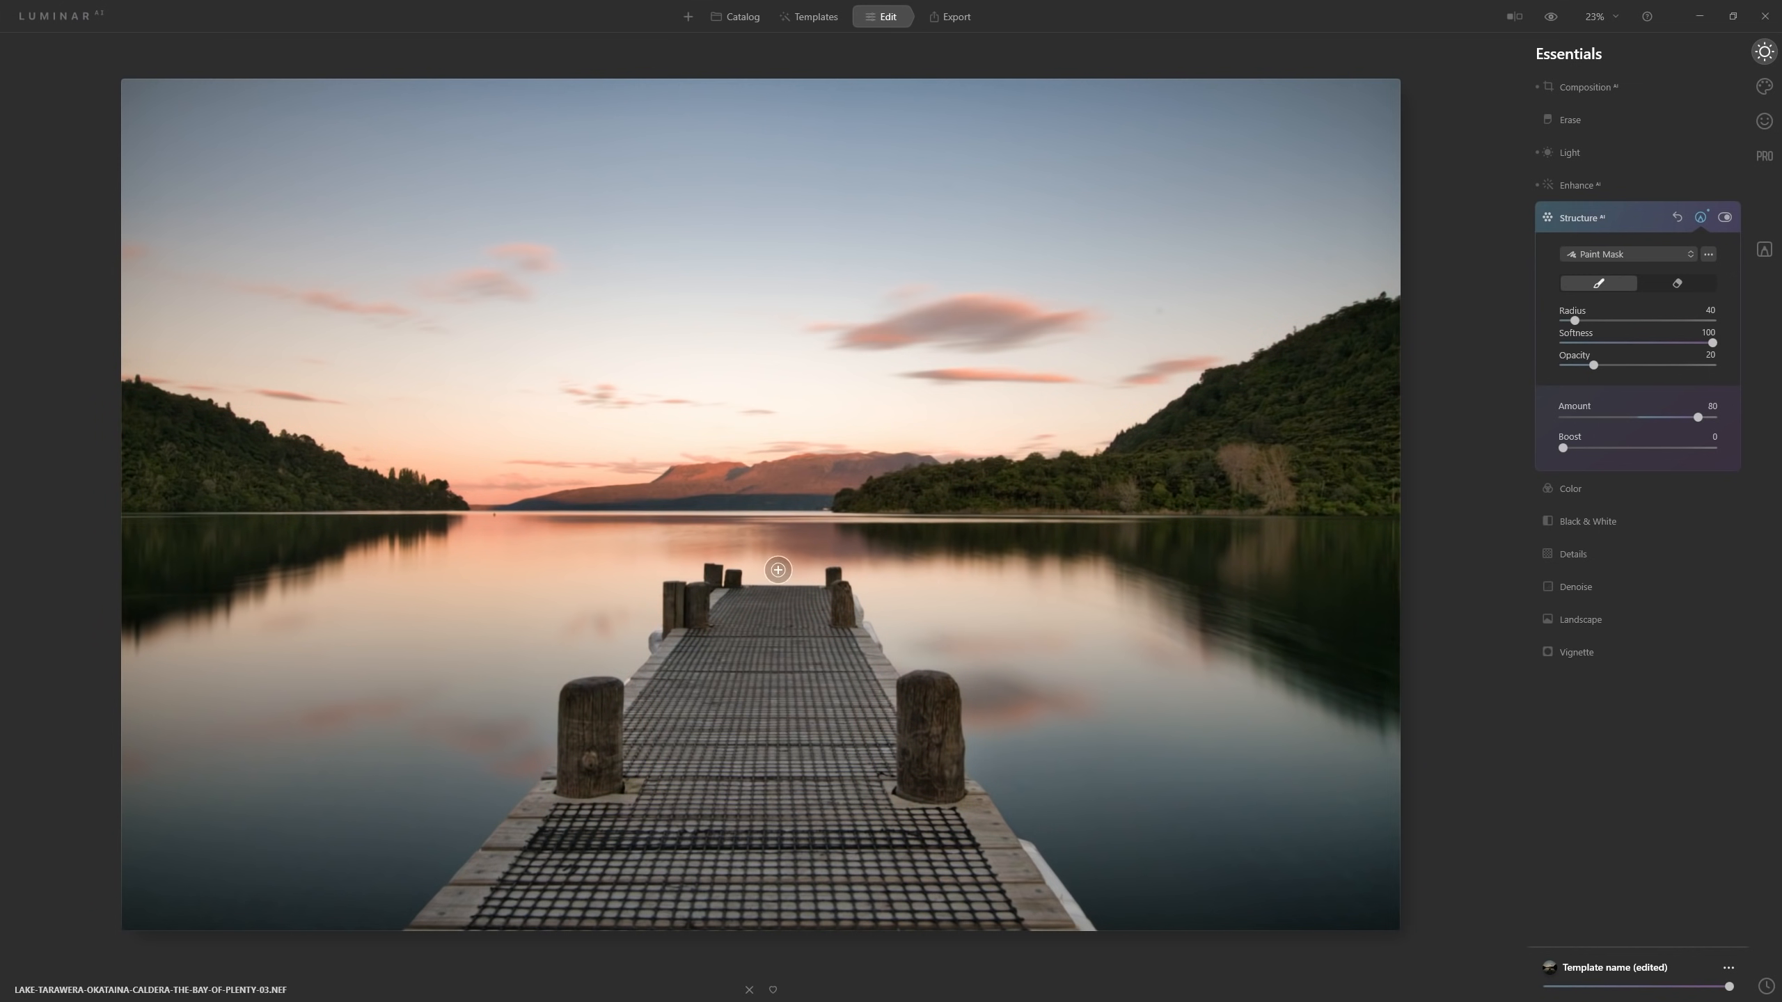
{"action": "left_click", "coordinate": [1723, 219]}
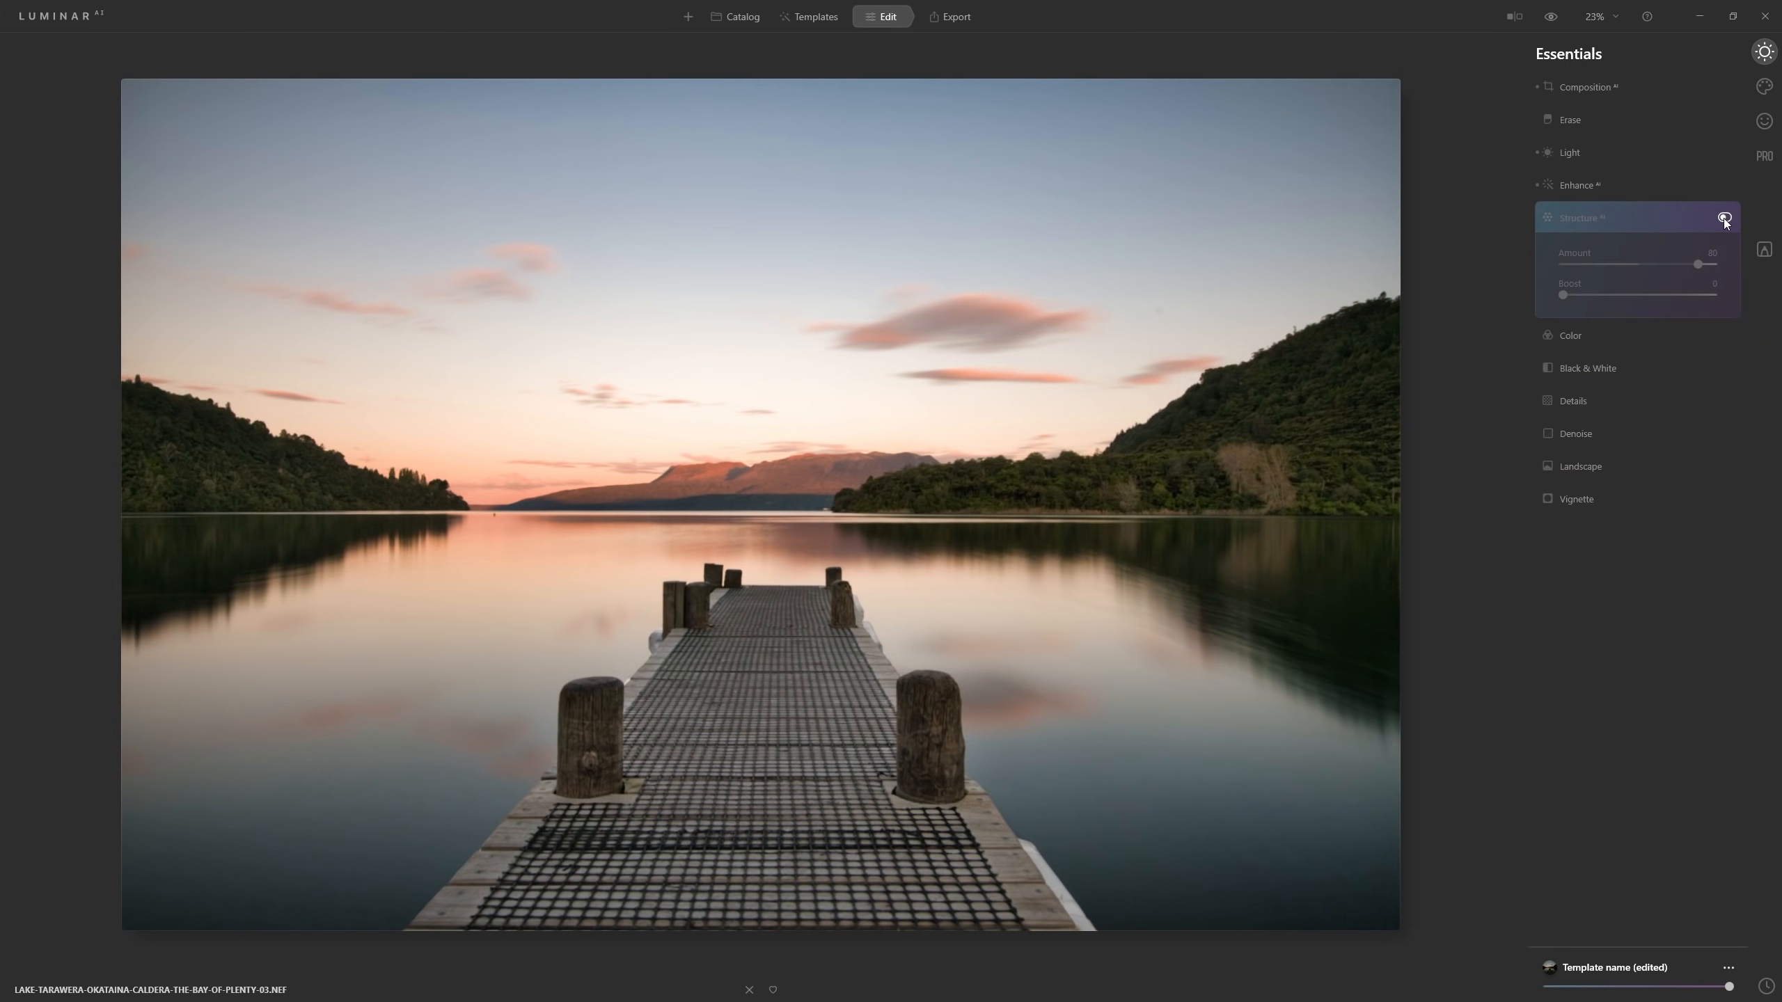
{"action": "left_click", "coordinate": [1723, 218]}
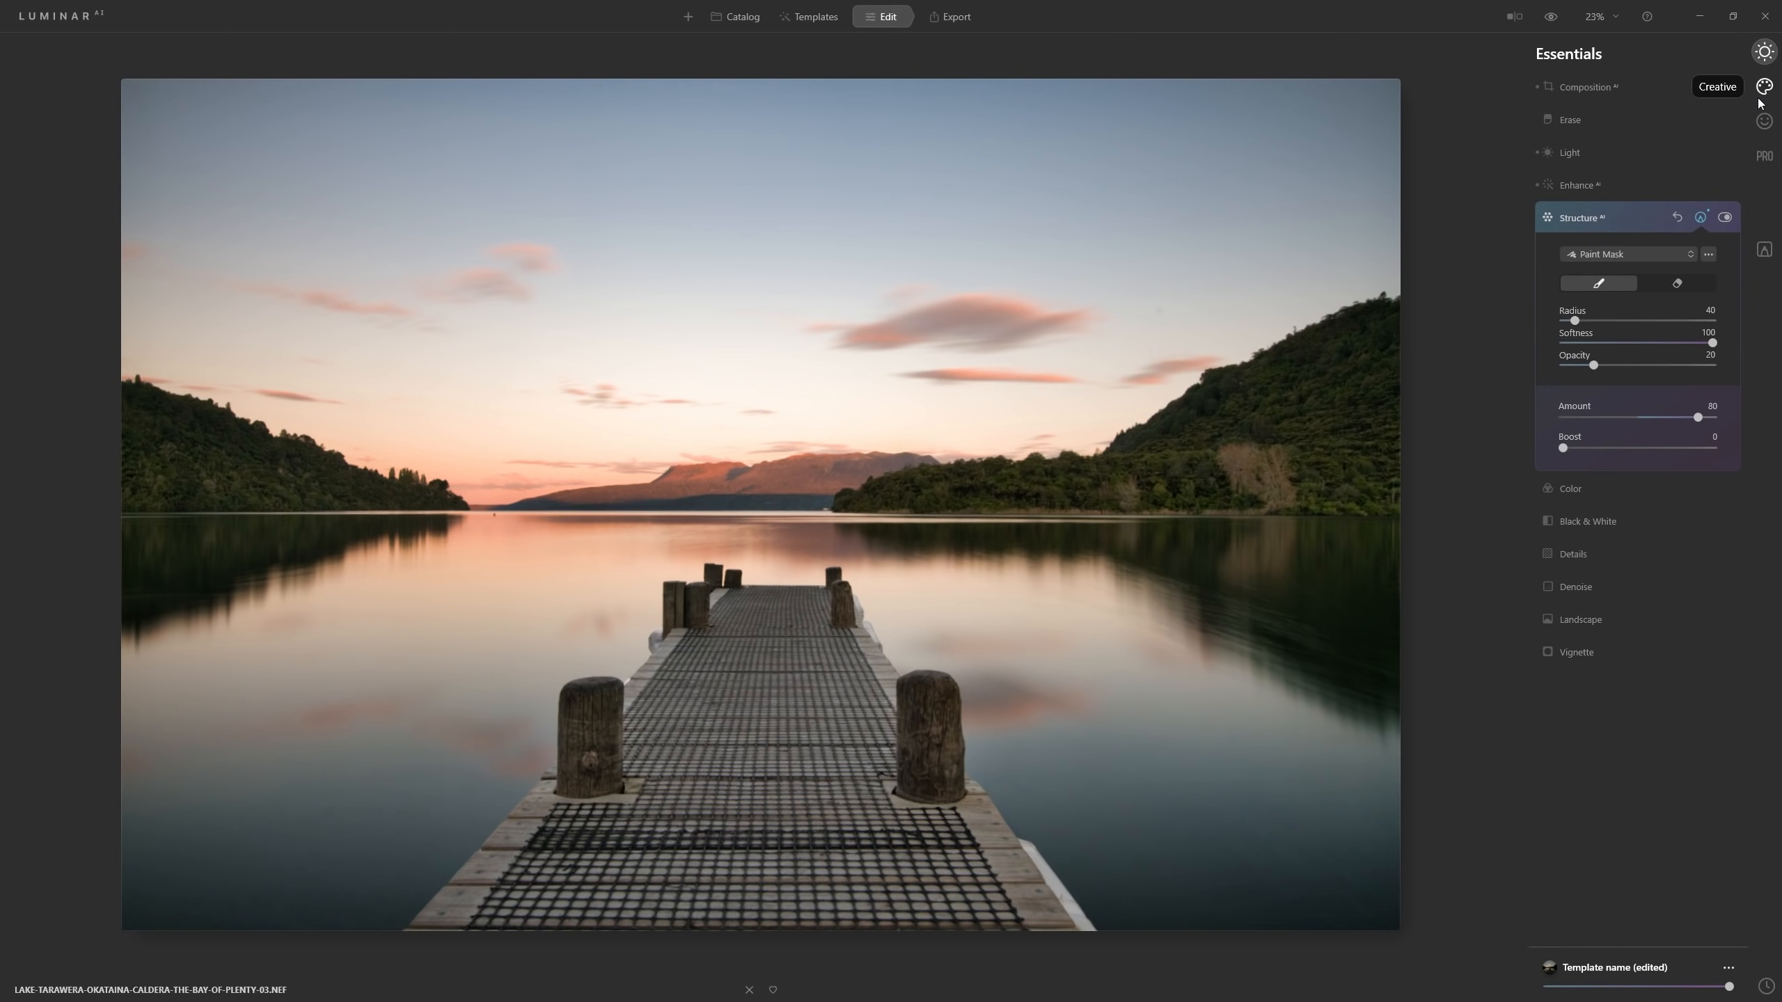
Add a vignette with Amount -100, Feather 100, Size 19 and Roundness -2
{"action": "left_click", "coordinate": [1610, 652]}
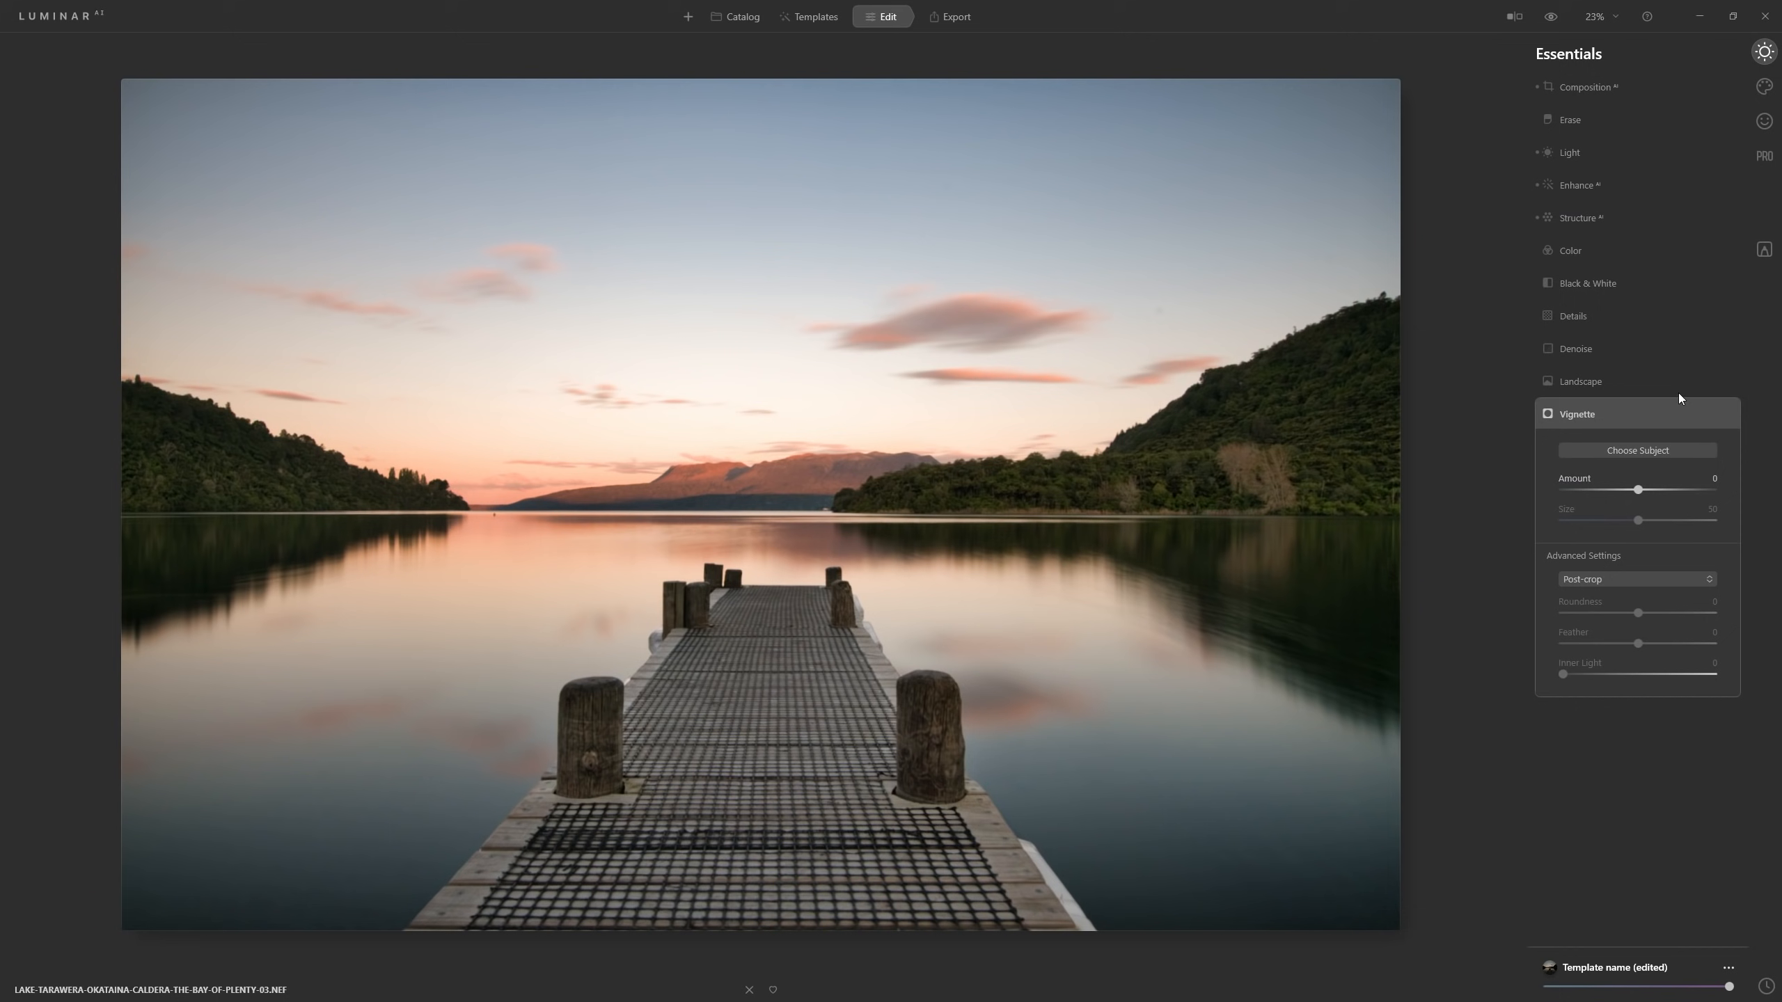
{"action": "left_click_drag", "start_coordinate": [1639, 490], "coordinate": [1528, 496]}
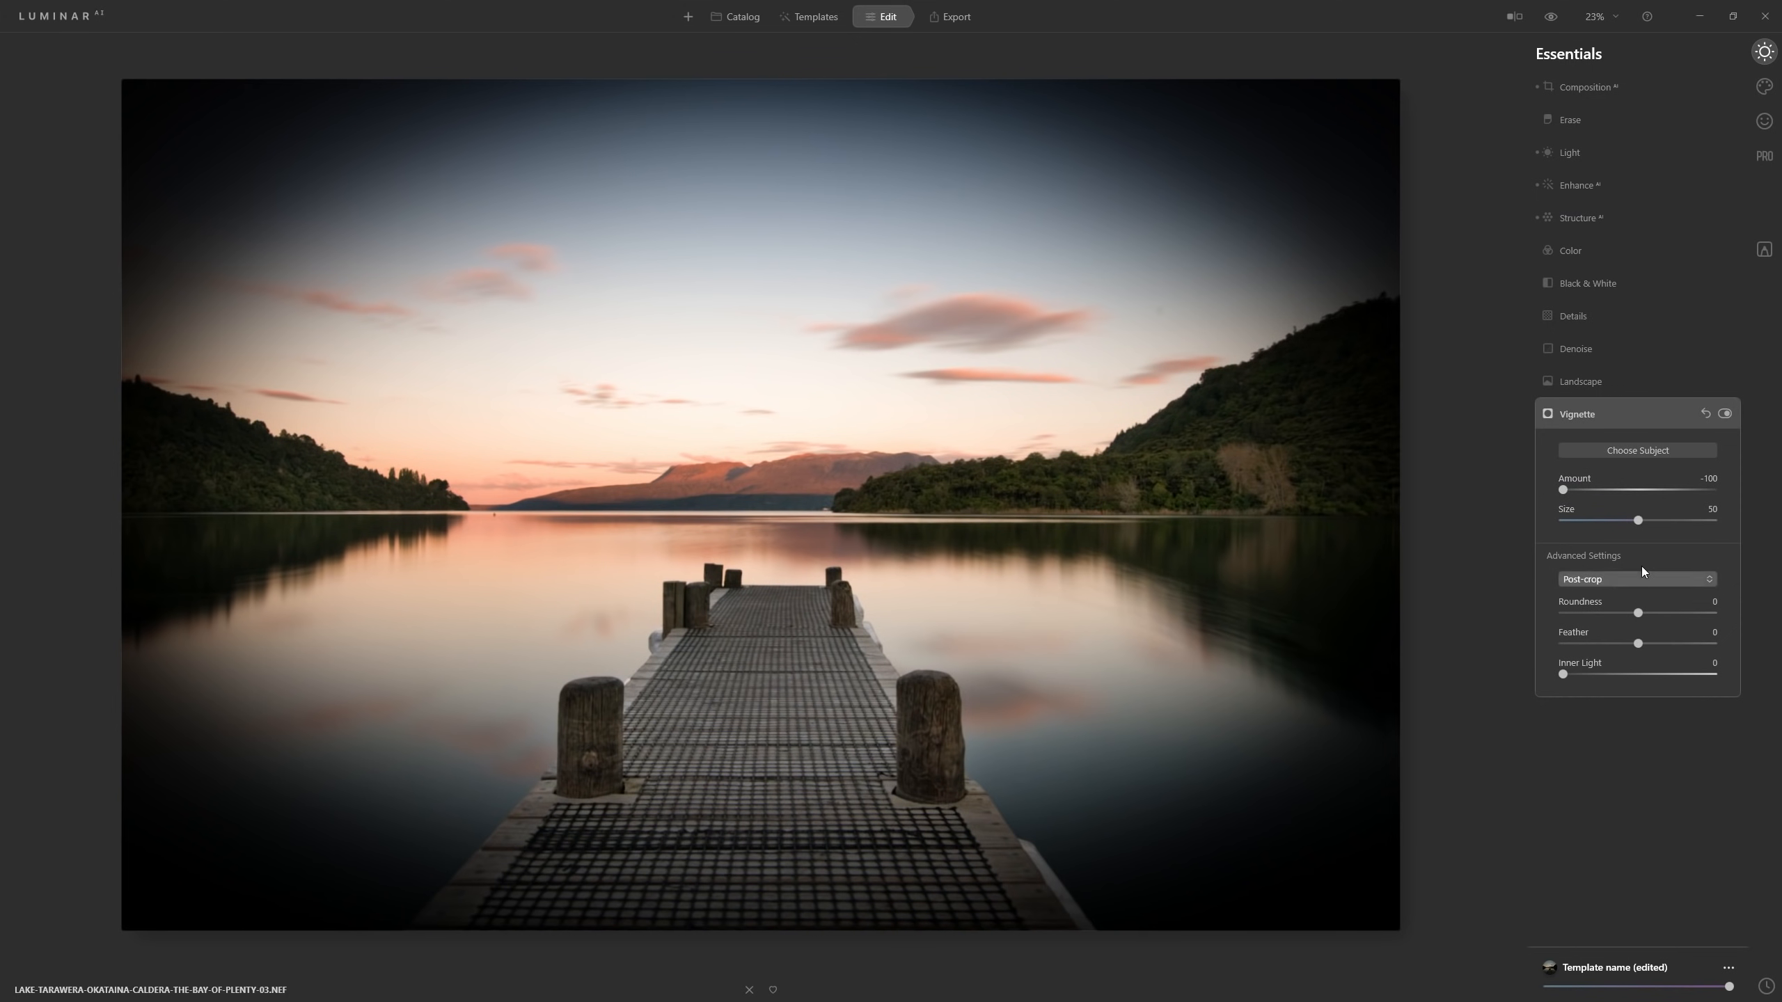
{"action": "left_click_drag", "start_coordinate": [1641, 644], "coordinate": [1713, 644]}
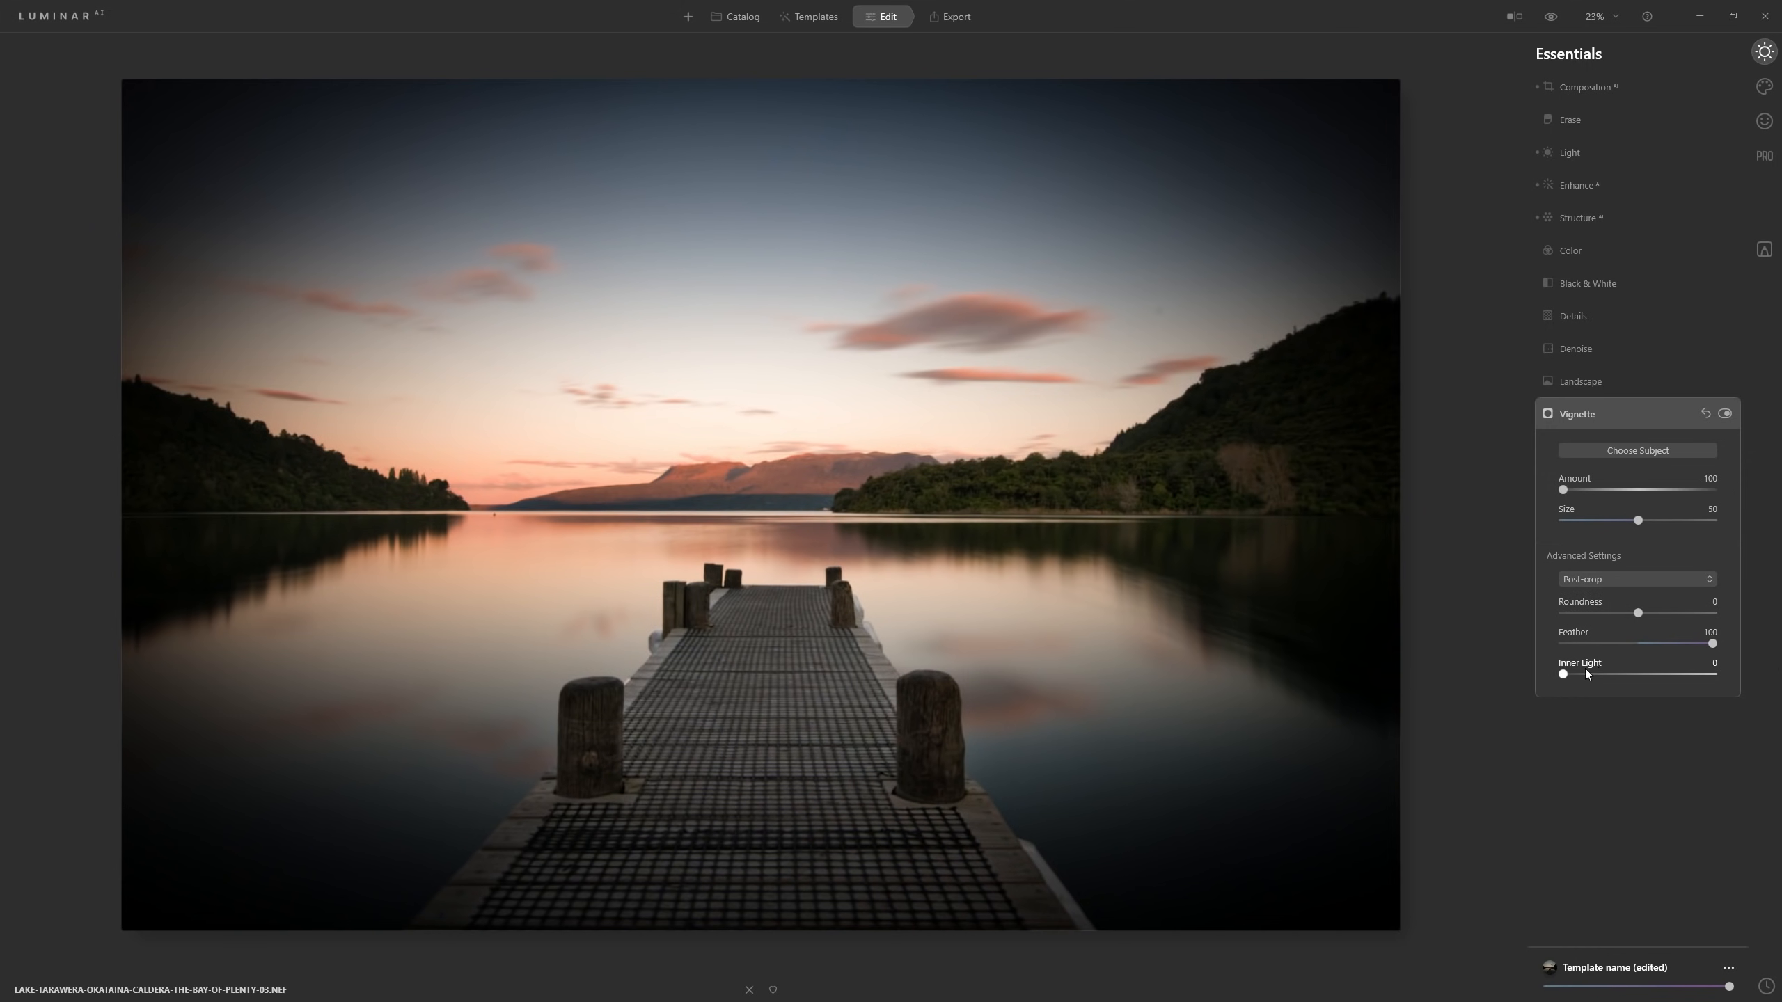
{"action": "left_click_drag", "start_coordinate": [1642, 520], "coordinate": [1595, 518]}
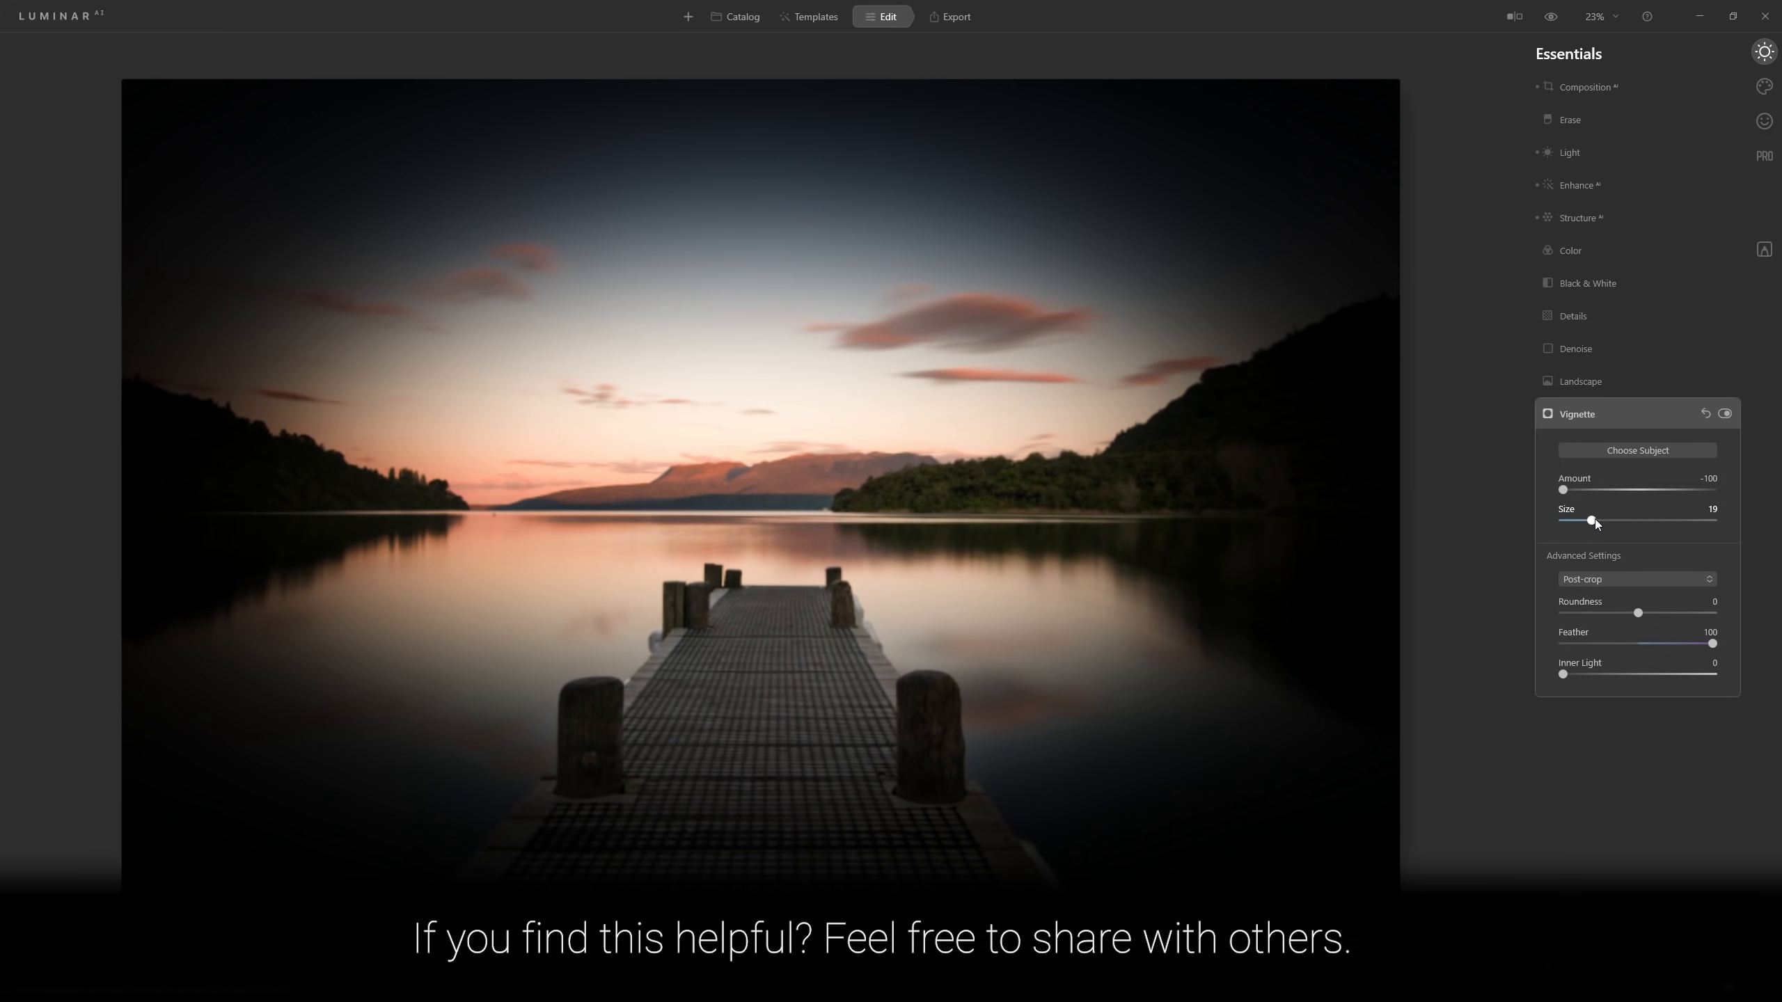
{"action": "mouse_move", "coordinate": [1637, 613]}
{"action": "left_mouse_down"}
{"action": "mouse_move", "coordinate": [1682, 615]}
{"action": "mouse_move", "coordinate": [1615, 615]}
{"action": "mouse_move", "coordinate": [1664, 616]}
{"action": "mouse_move", "coordinate": [1642, 619]}
{"action": "left_mouse_up"}
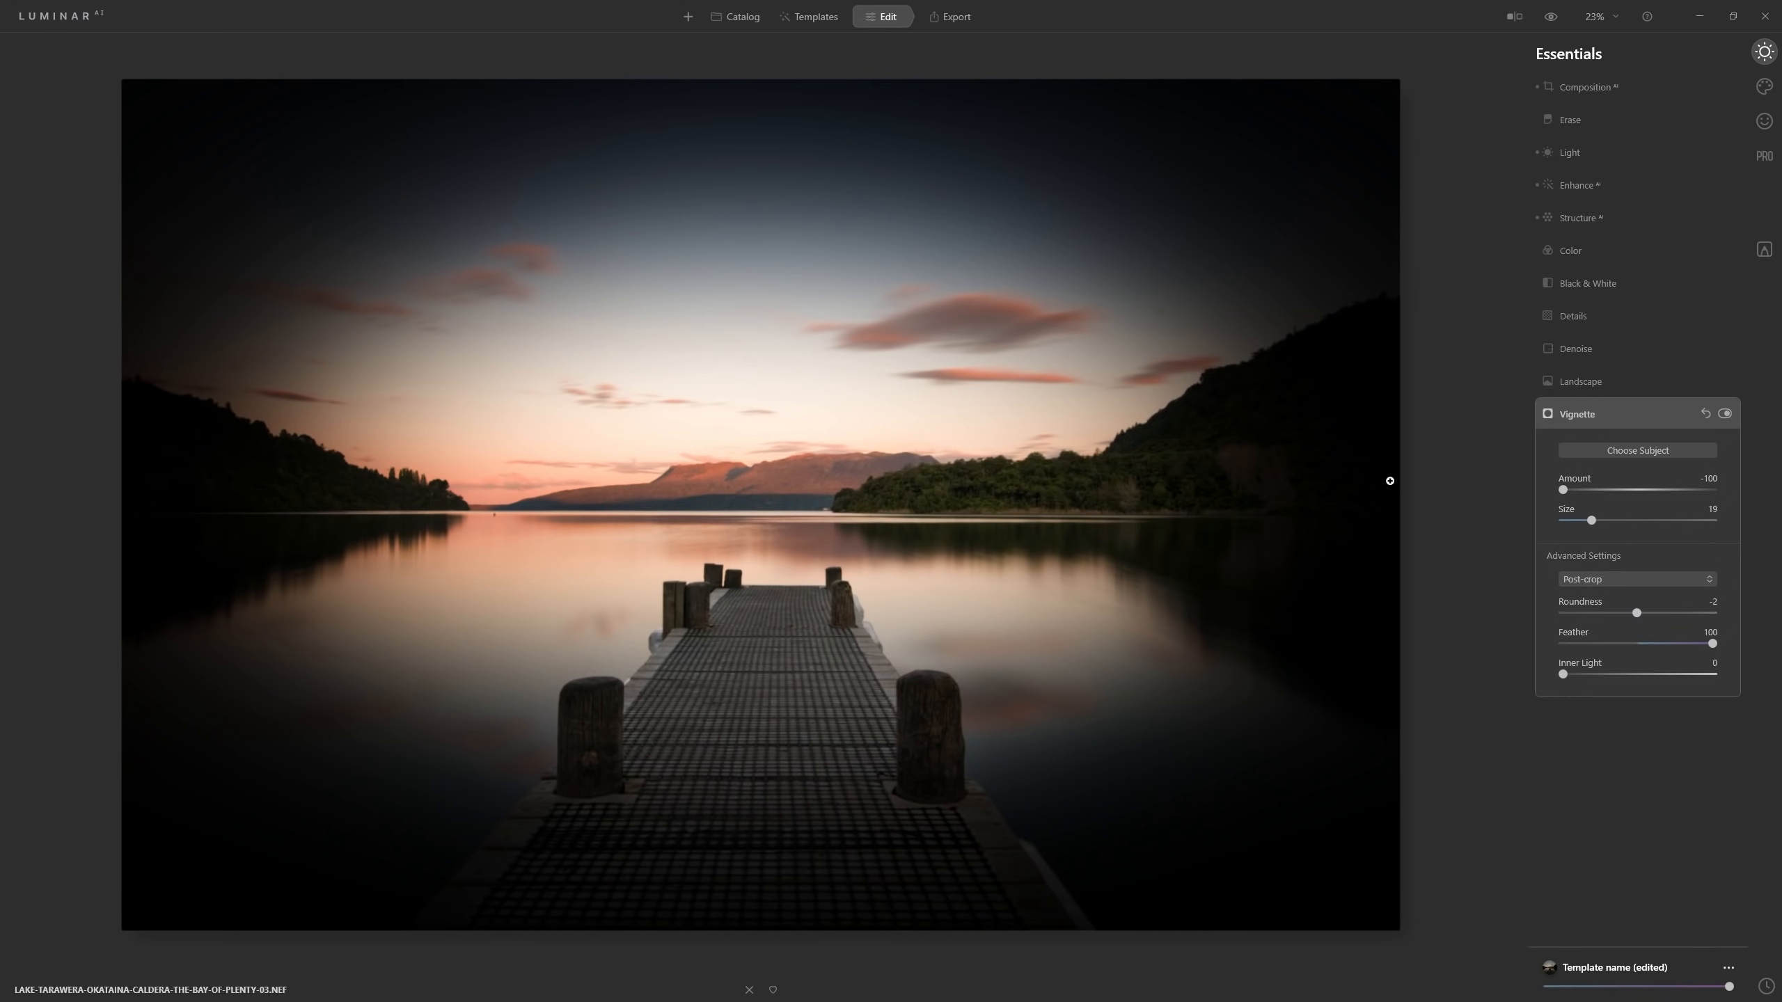
Try Vignette Amounts of -44 and -69, compare the photo with and without the vignette, and set the Amount to -56
{"action": "left_click_drag", "start_coordinate": [1565, 489], "coordinate": [1610, 493]}
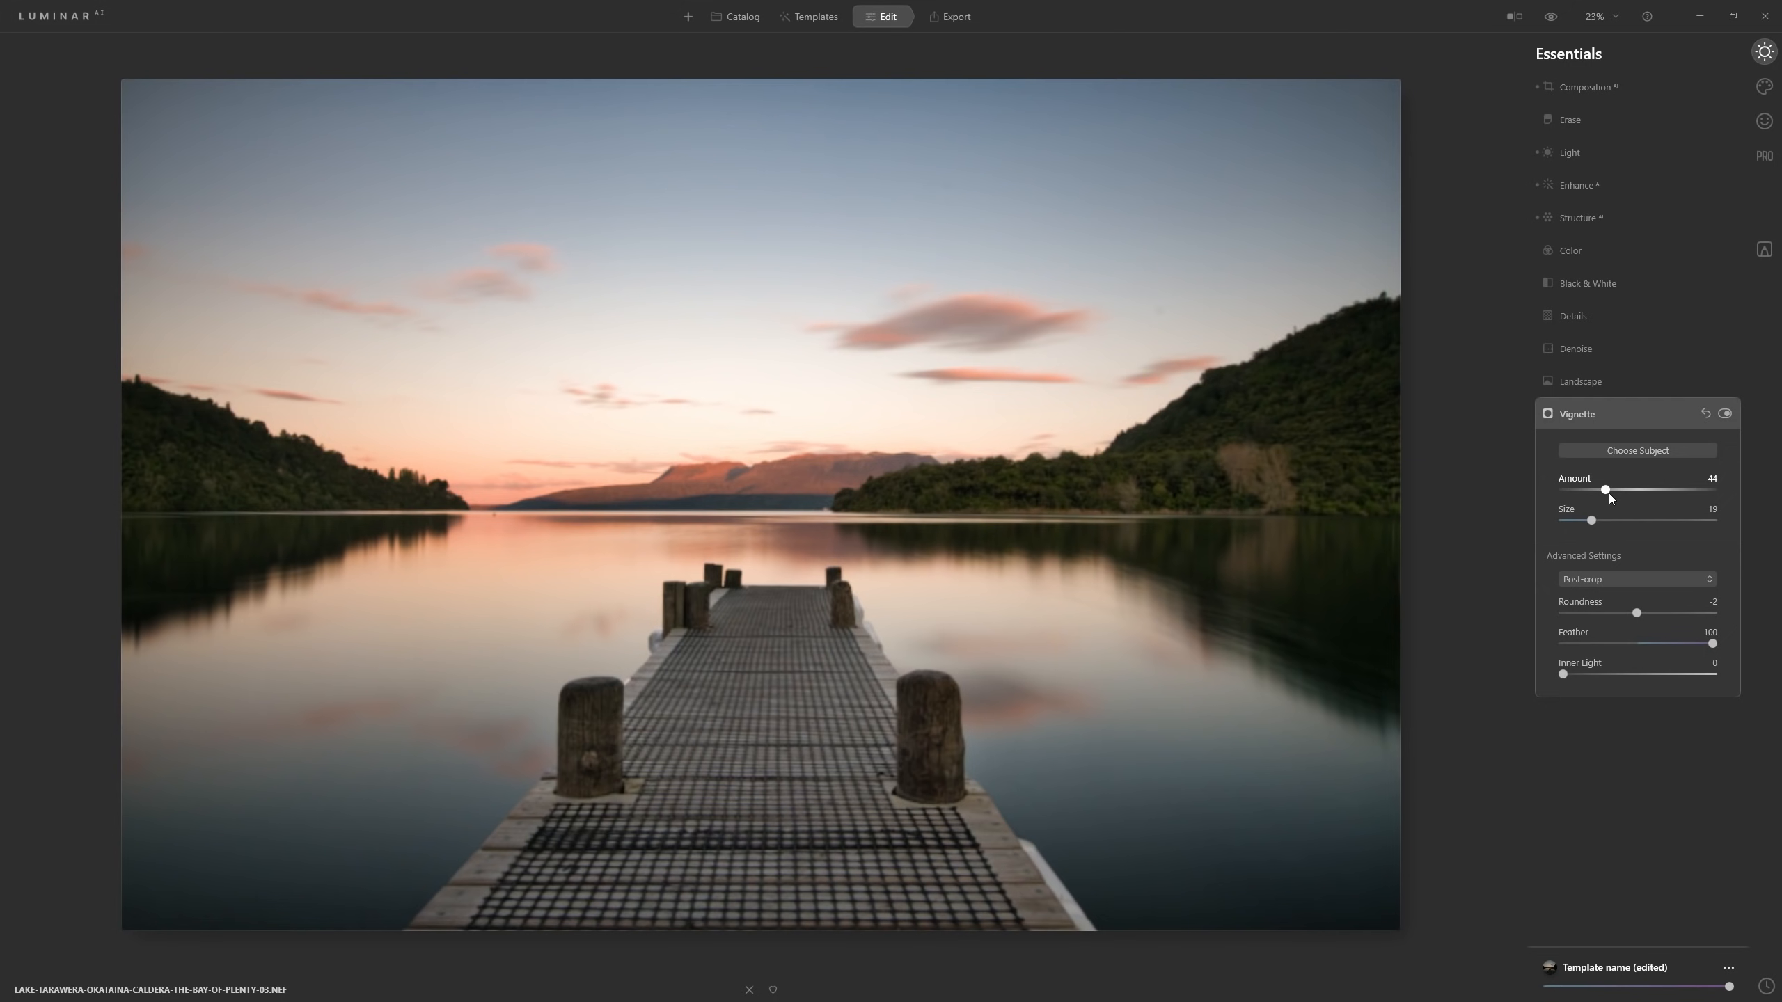
{"action": "left_click_drag", "start_coordinate": [1603, 493], "coordinate": [1590, 493]}
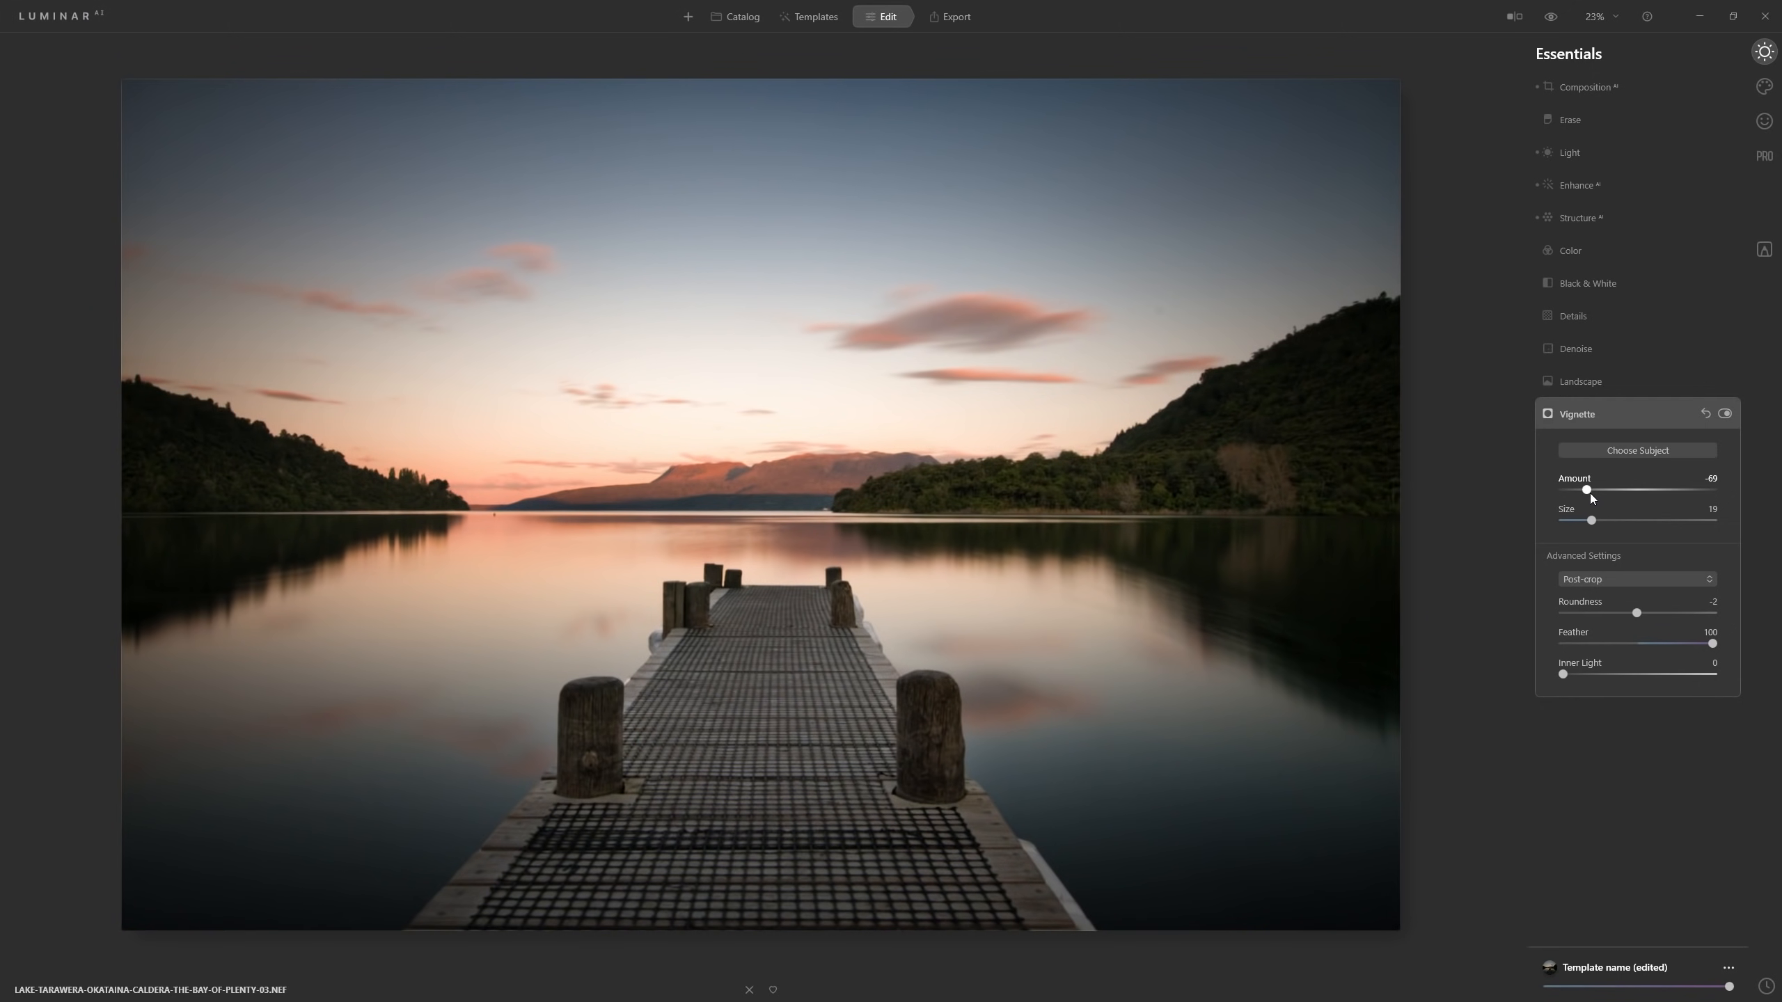
{"action": "left_click", "coordinate": [1725, 415]}
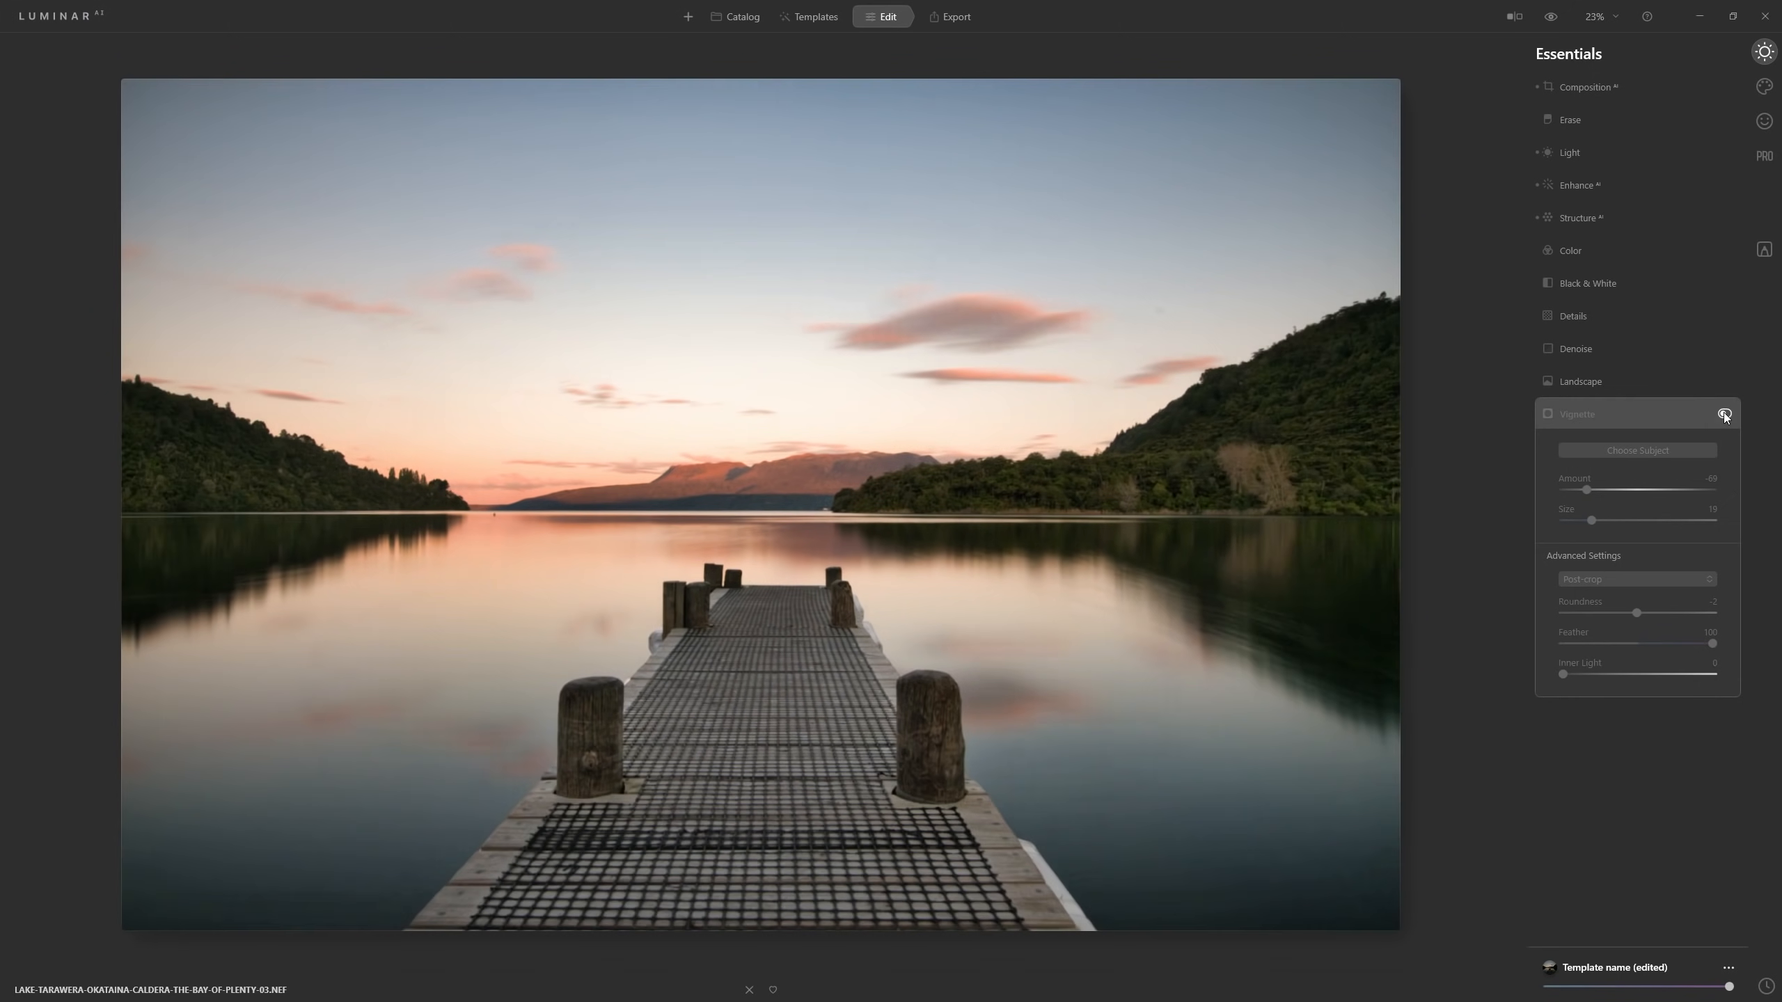
{"action": "left_click", "coordinate": [1724, 413]}
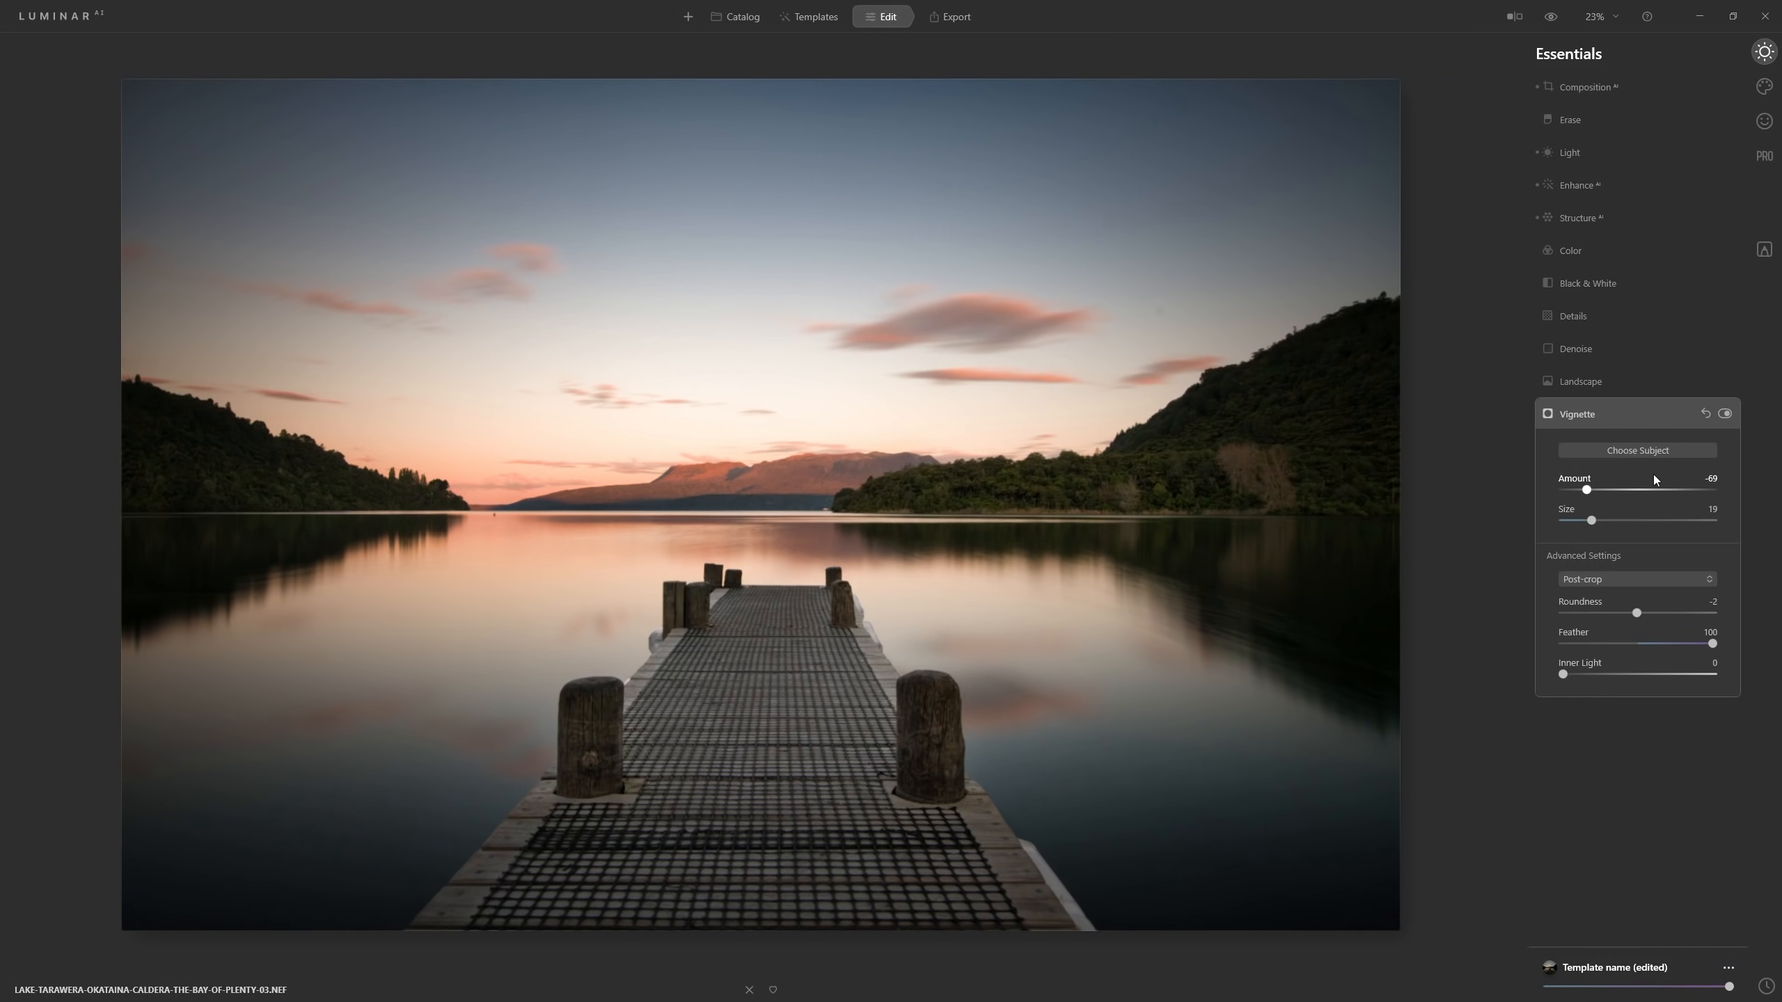
{"action": "left_click", "coordinate": [1724, 414]}
{"action": "left_click", "coordinate": [1724, 414]}
{"action": "left_click_drag", "start_coordinate": [1586, 491], "coordinate": [1595, 492]}
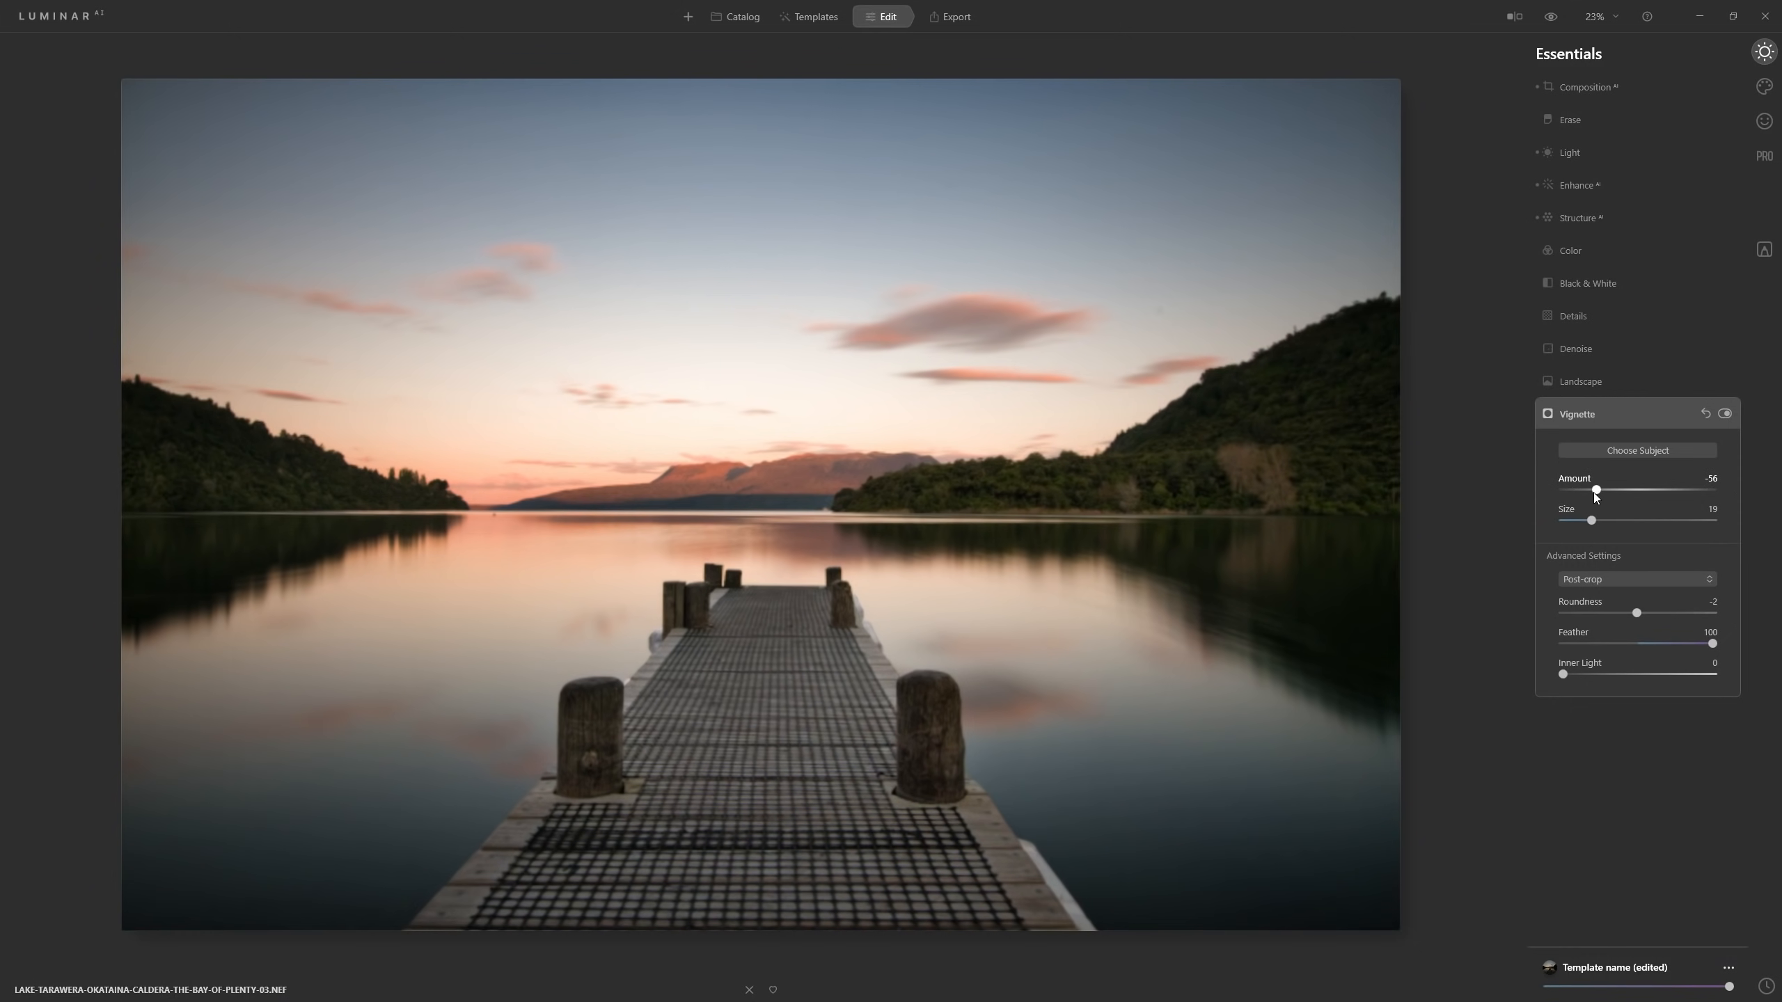
Try raising the Foliage Enhancer in the Landscape adjustments and return it to 0
{"action": "left_click", "coordinate": [1583, 385]}
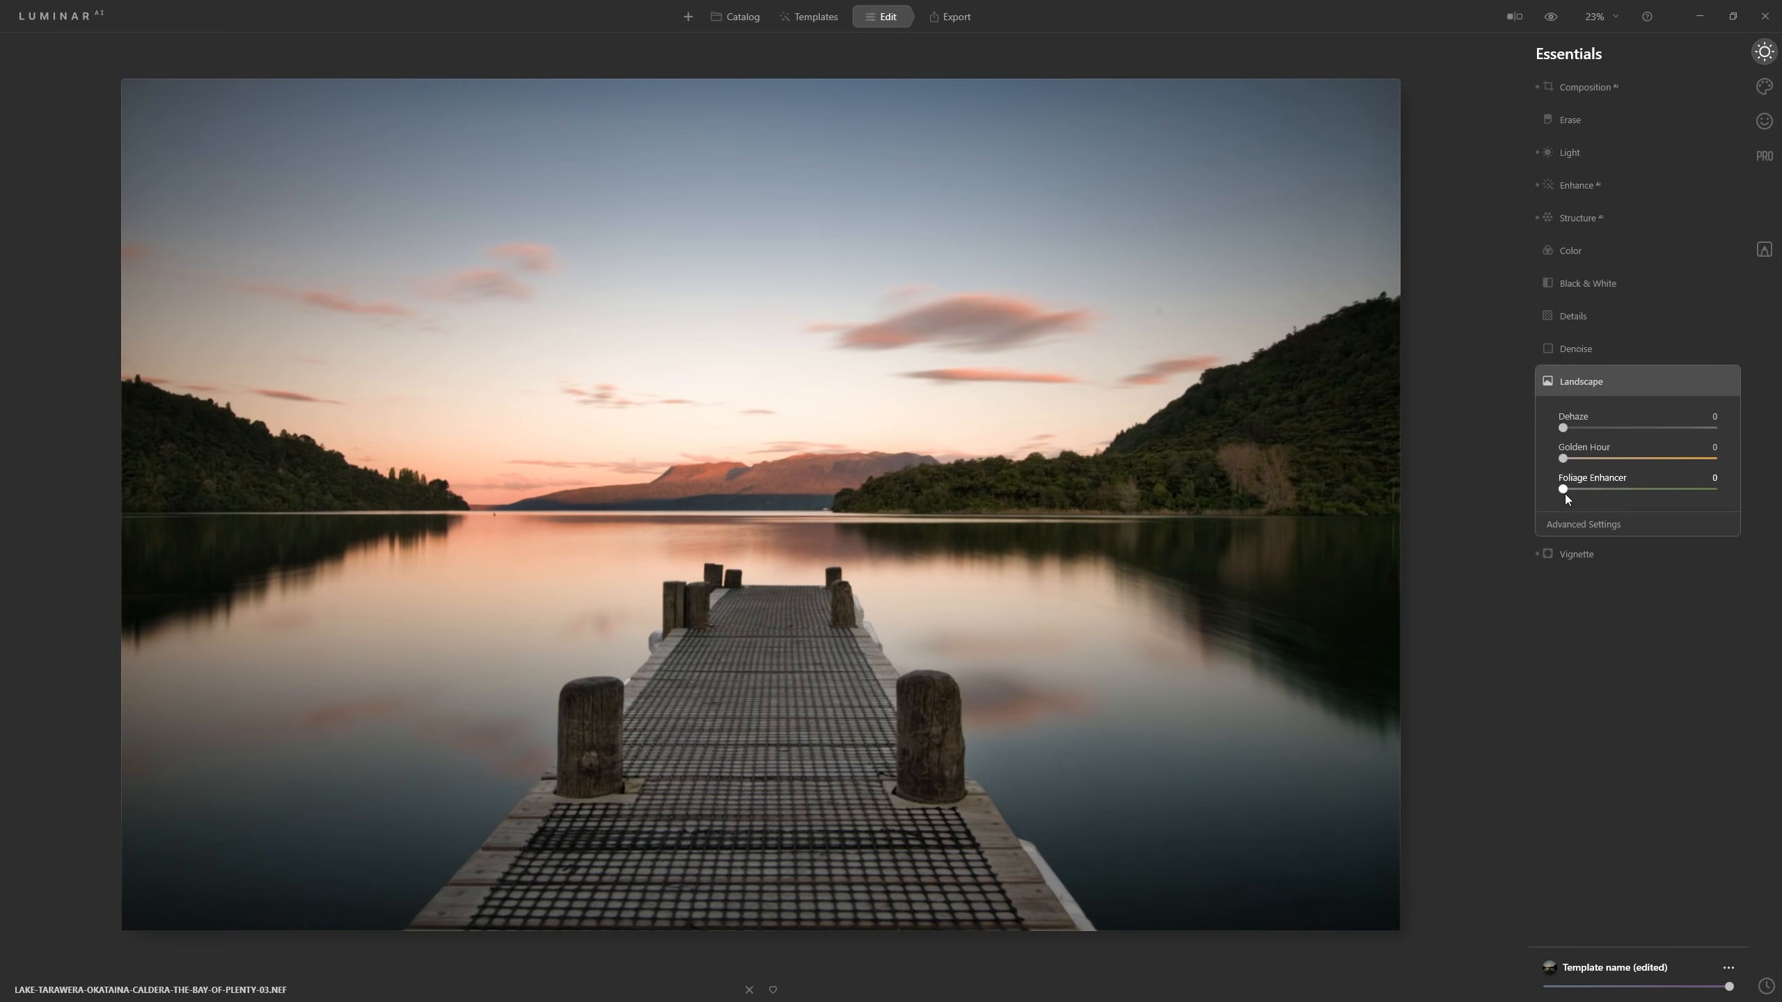
{"action": "left_click_drag", "start_coordinate": [1564, 491], "coordinate": [1646, 489]}
{"action": "left_click_drag", "start_coordinate": [1633, 490], "coordinate": [1537, 482]}
Set the Landscape Golden Hour to 11, trying stronger values such as 98 and 39 first
{"action": "left_click_drag", "start_coordinate": [1564, 459], "coordinate": [1587, 459]}
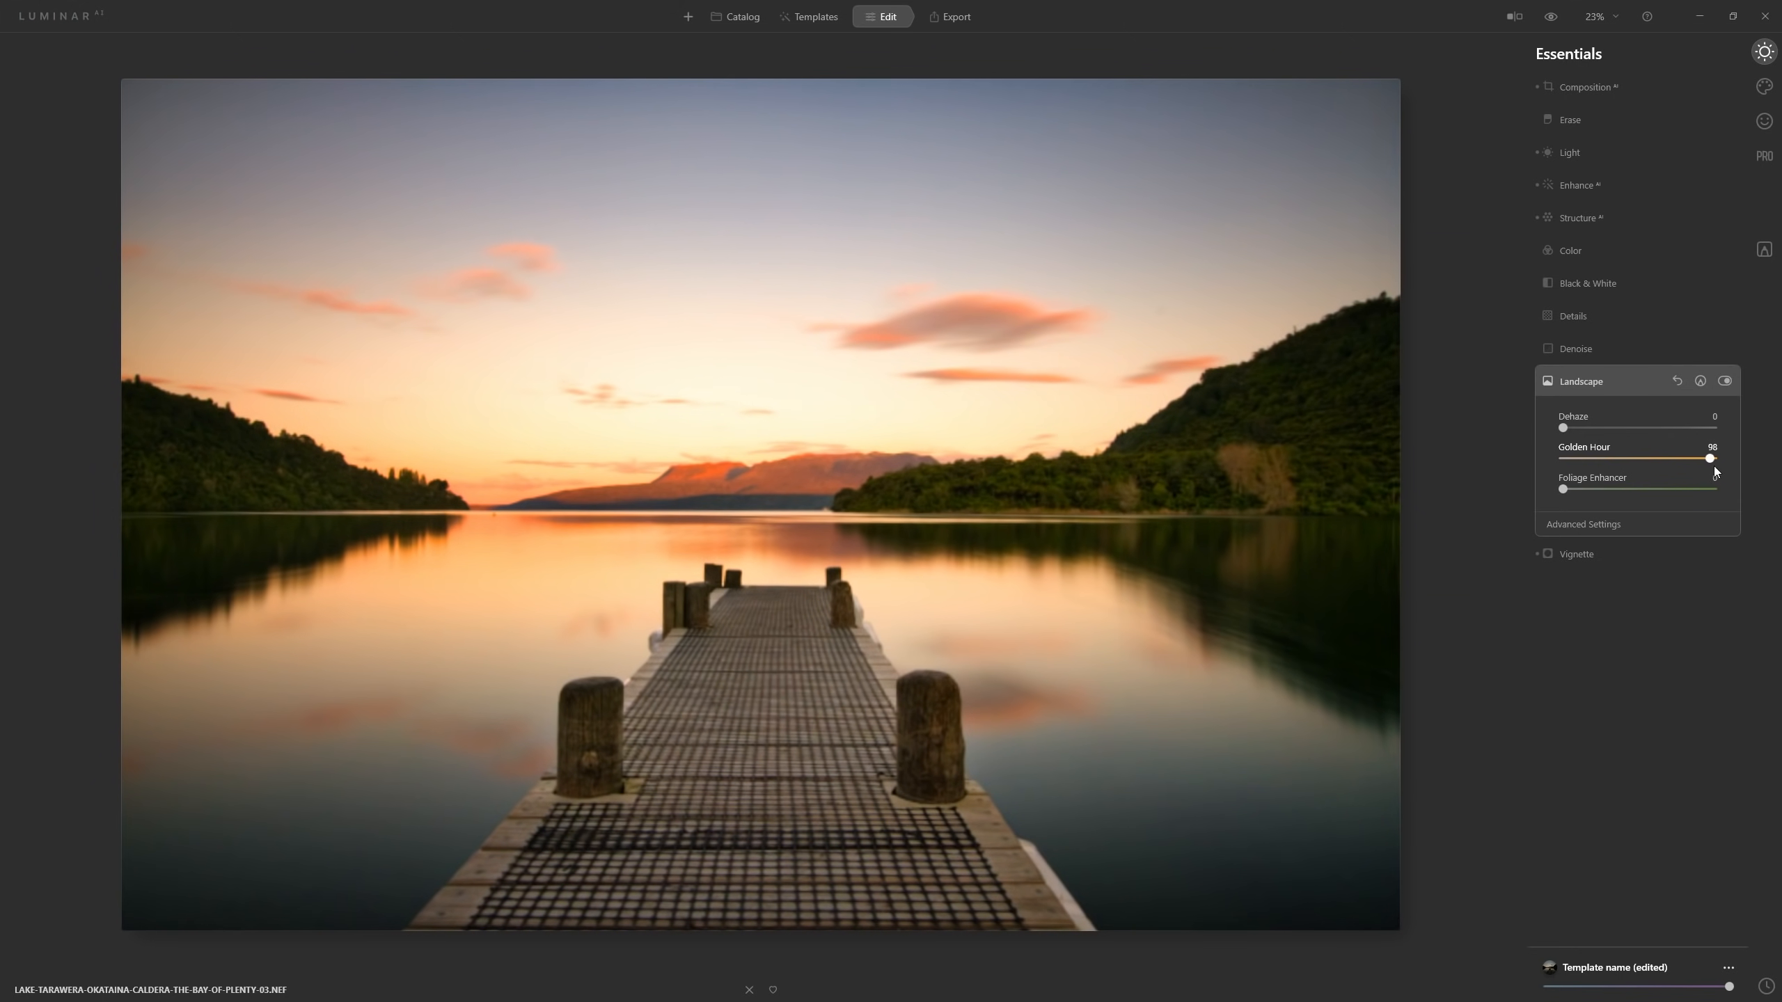
{"action": "left_click_drag", "start_coordinate": [1659, 471], "coordinate": [1601, 474]}
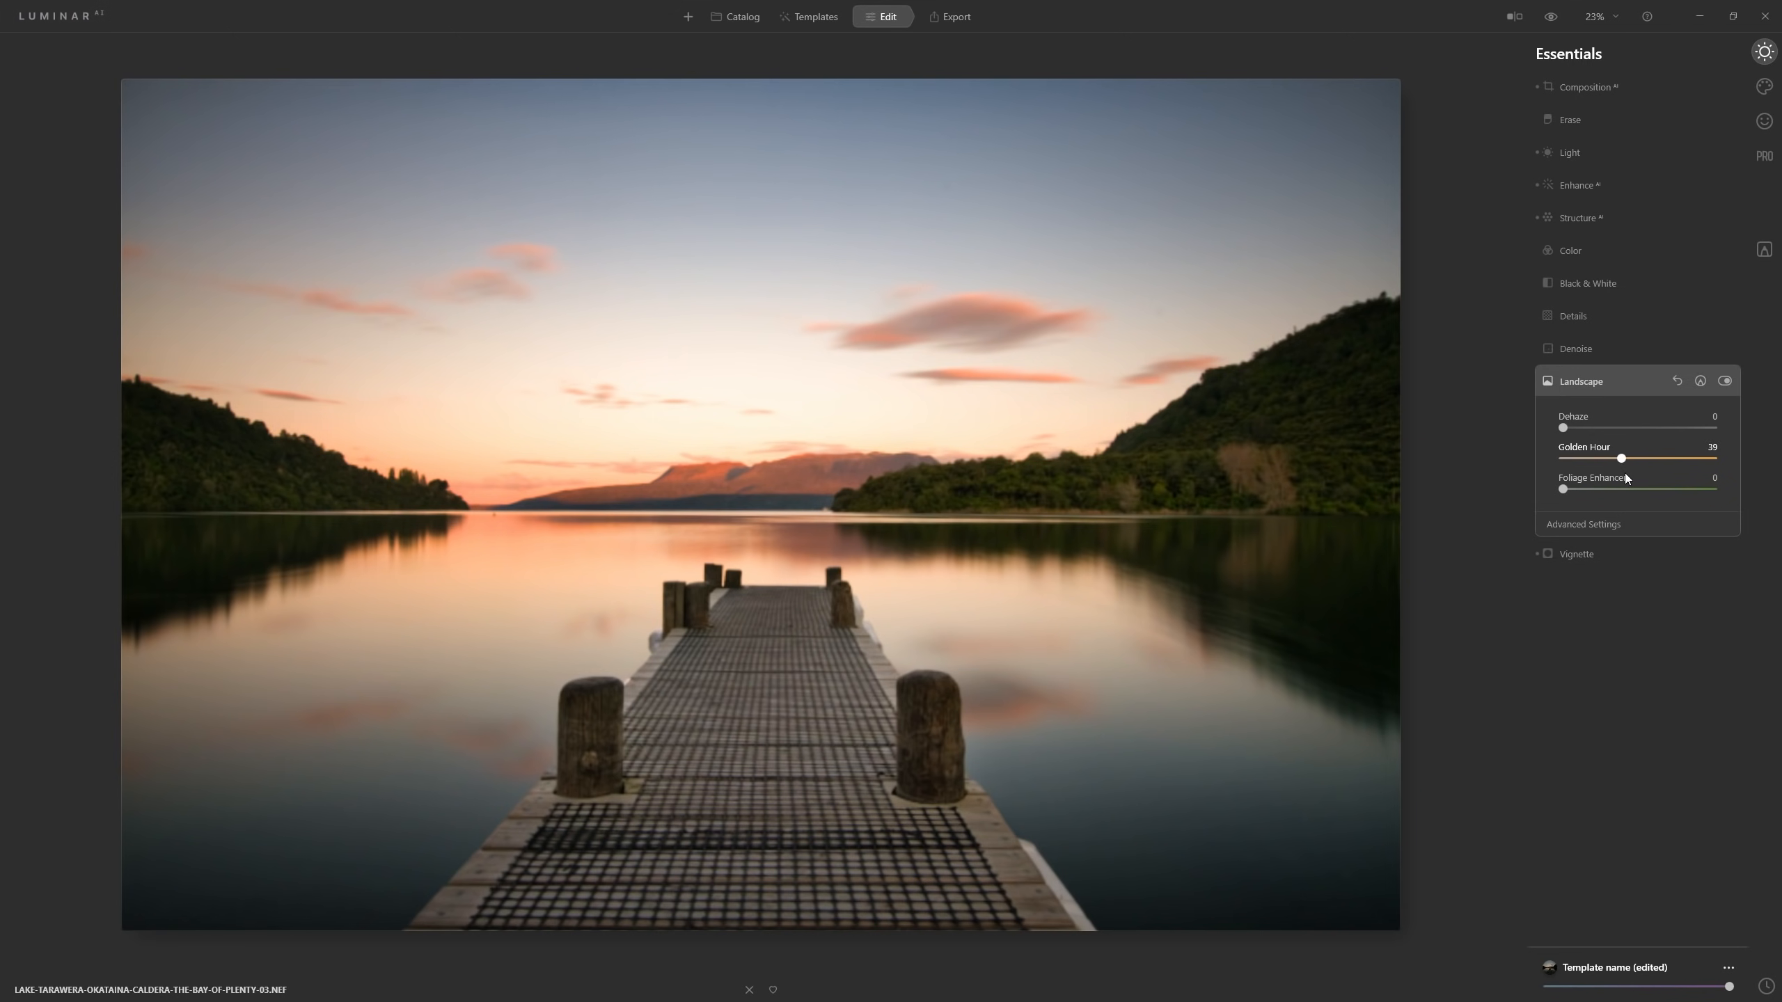
{"action": "left_click", "coordinate": [1621, 460]}
{"action": "left_click_drag", "start_coordinate": [1619, 463], "coordinate": [1611, 463]}
{"action": "left_click", "coordinate": [1606, 458]}
{"action": "left_click_drag", "start_coordinate": [1586, 462], "coordinate": [1580, 462]}
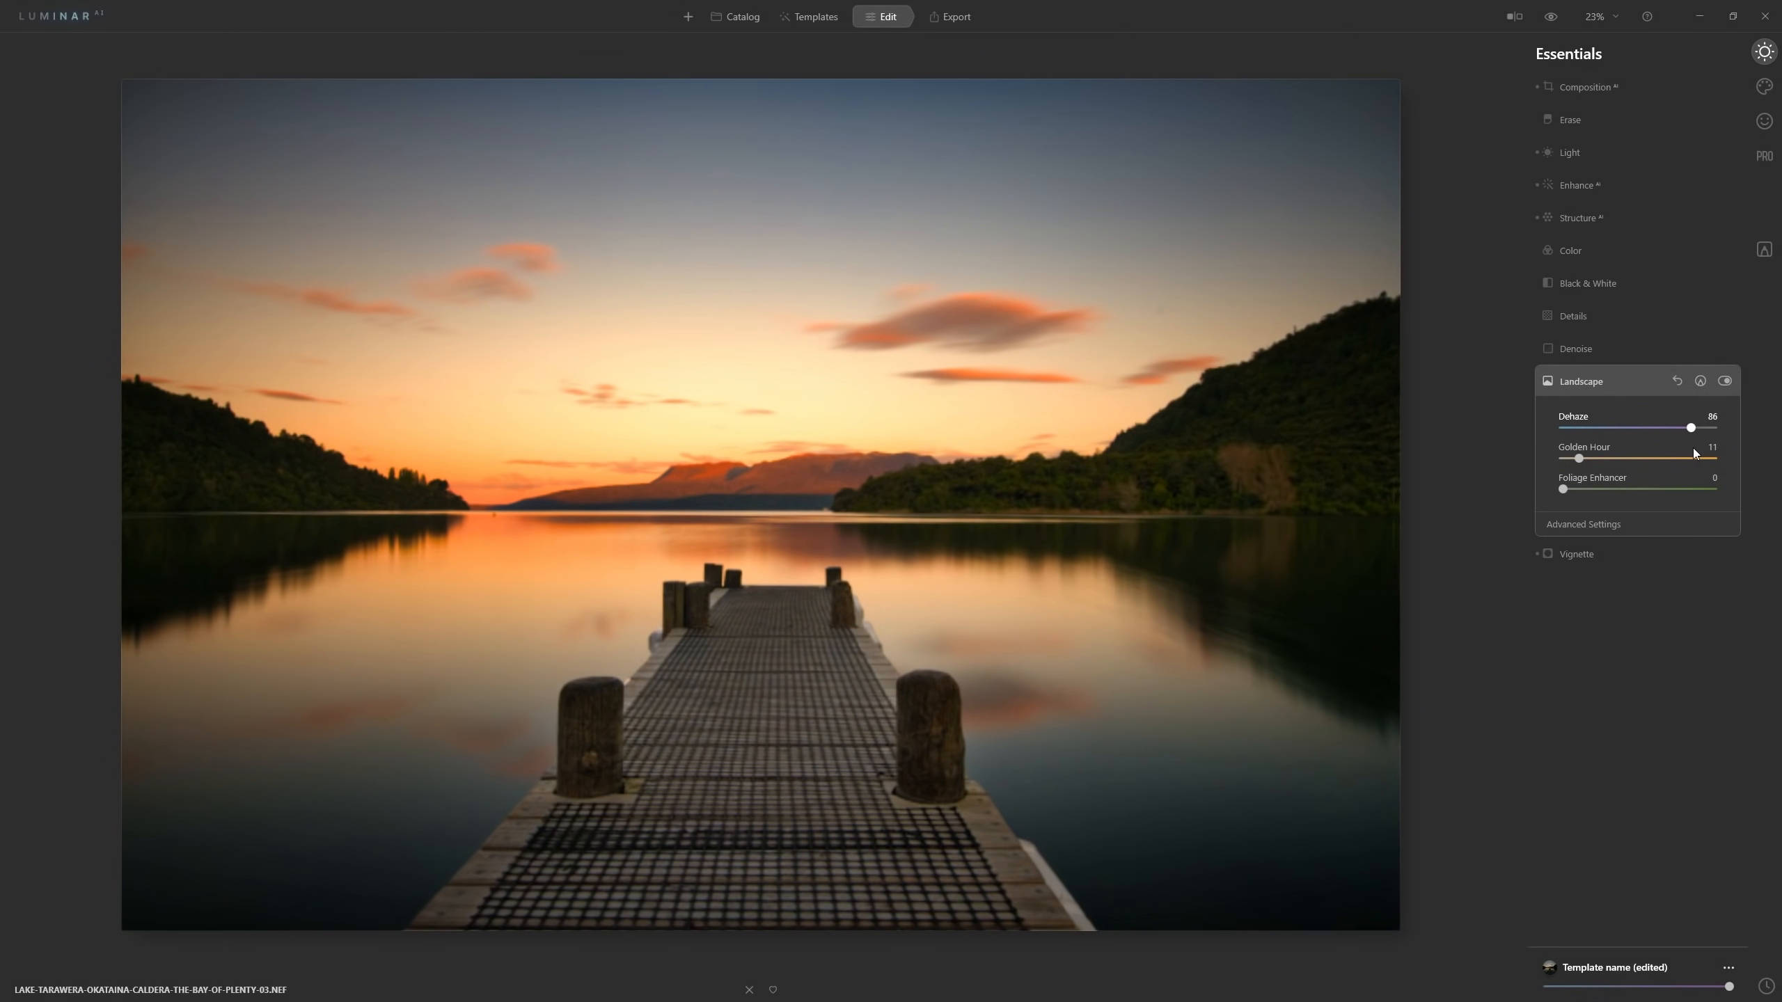
Reset the Landscape Dehaze to 0 and raise it to 77
{"action": "left_click_drag", "start_coordinate": [1693, 449], "coordinate": [1554, 452]}
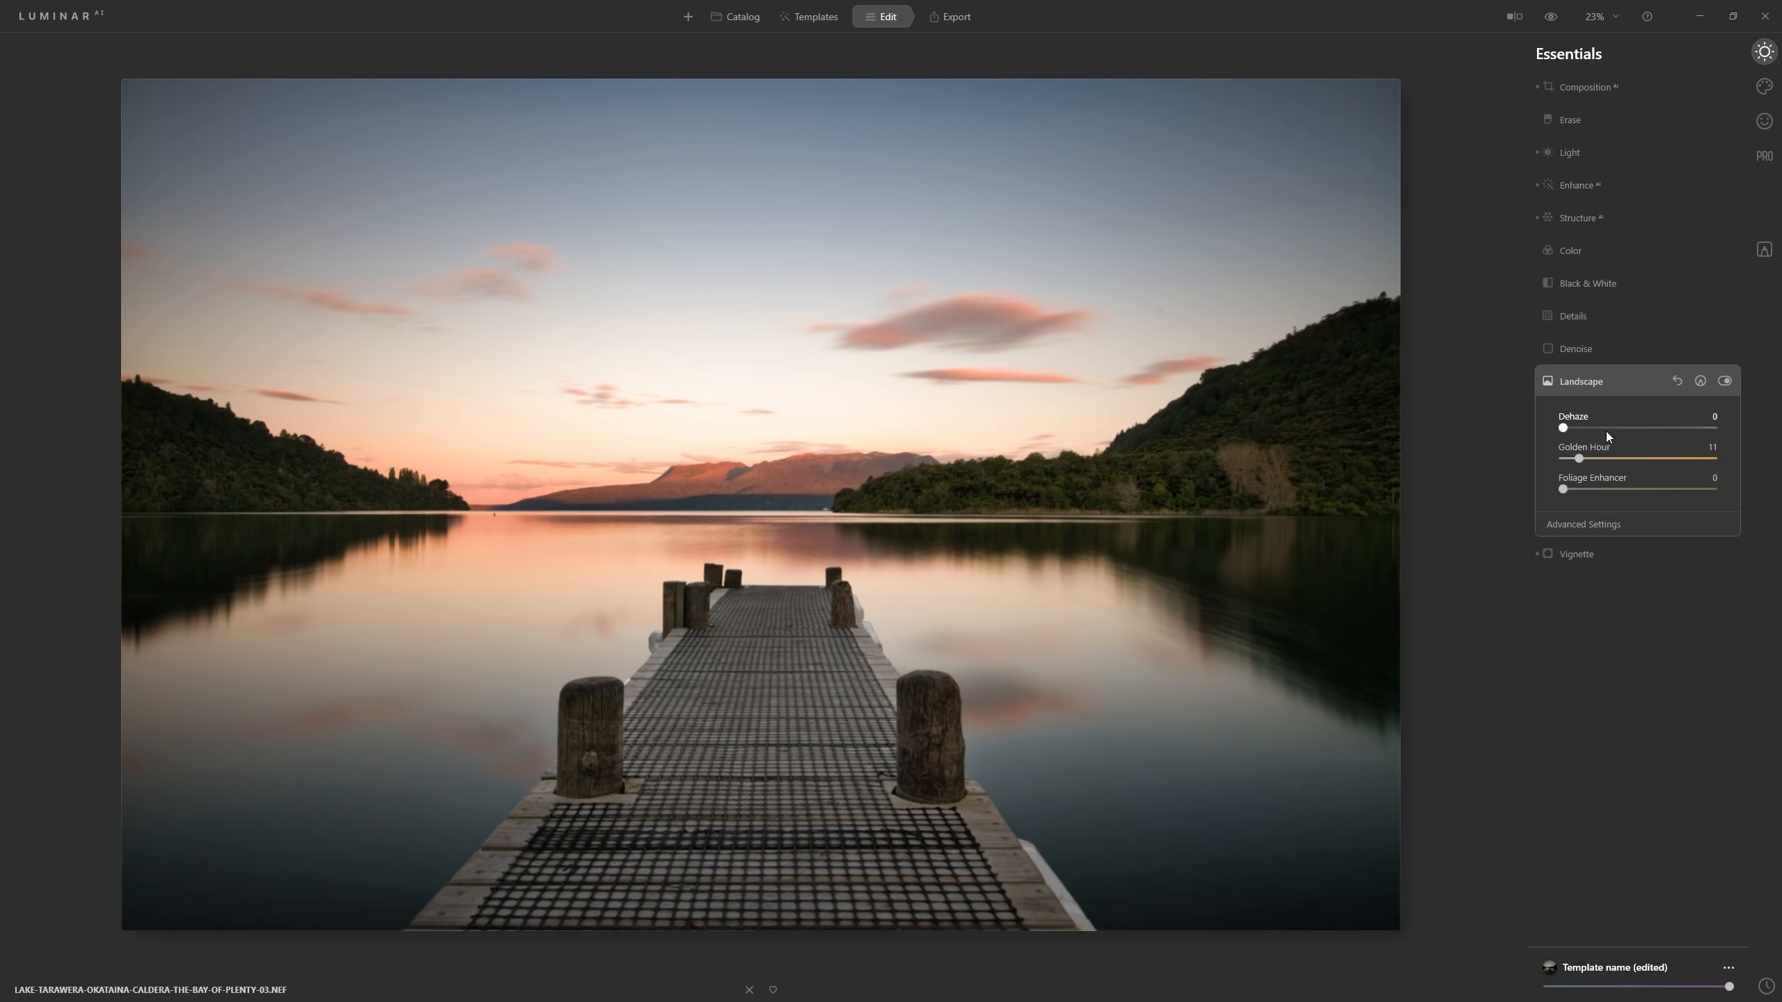
{"action": "left_click_drag", "start_coordinate": [1564, 428], "coordinate": [1625, 430]}
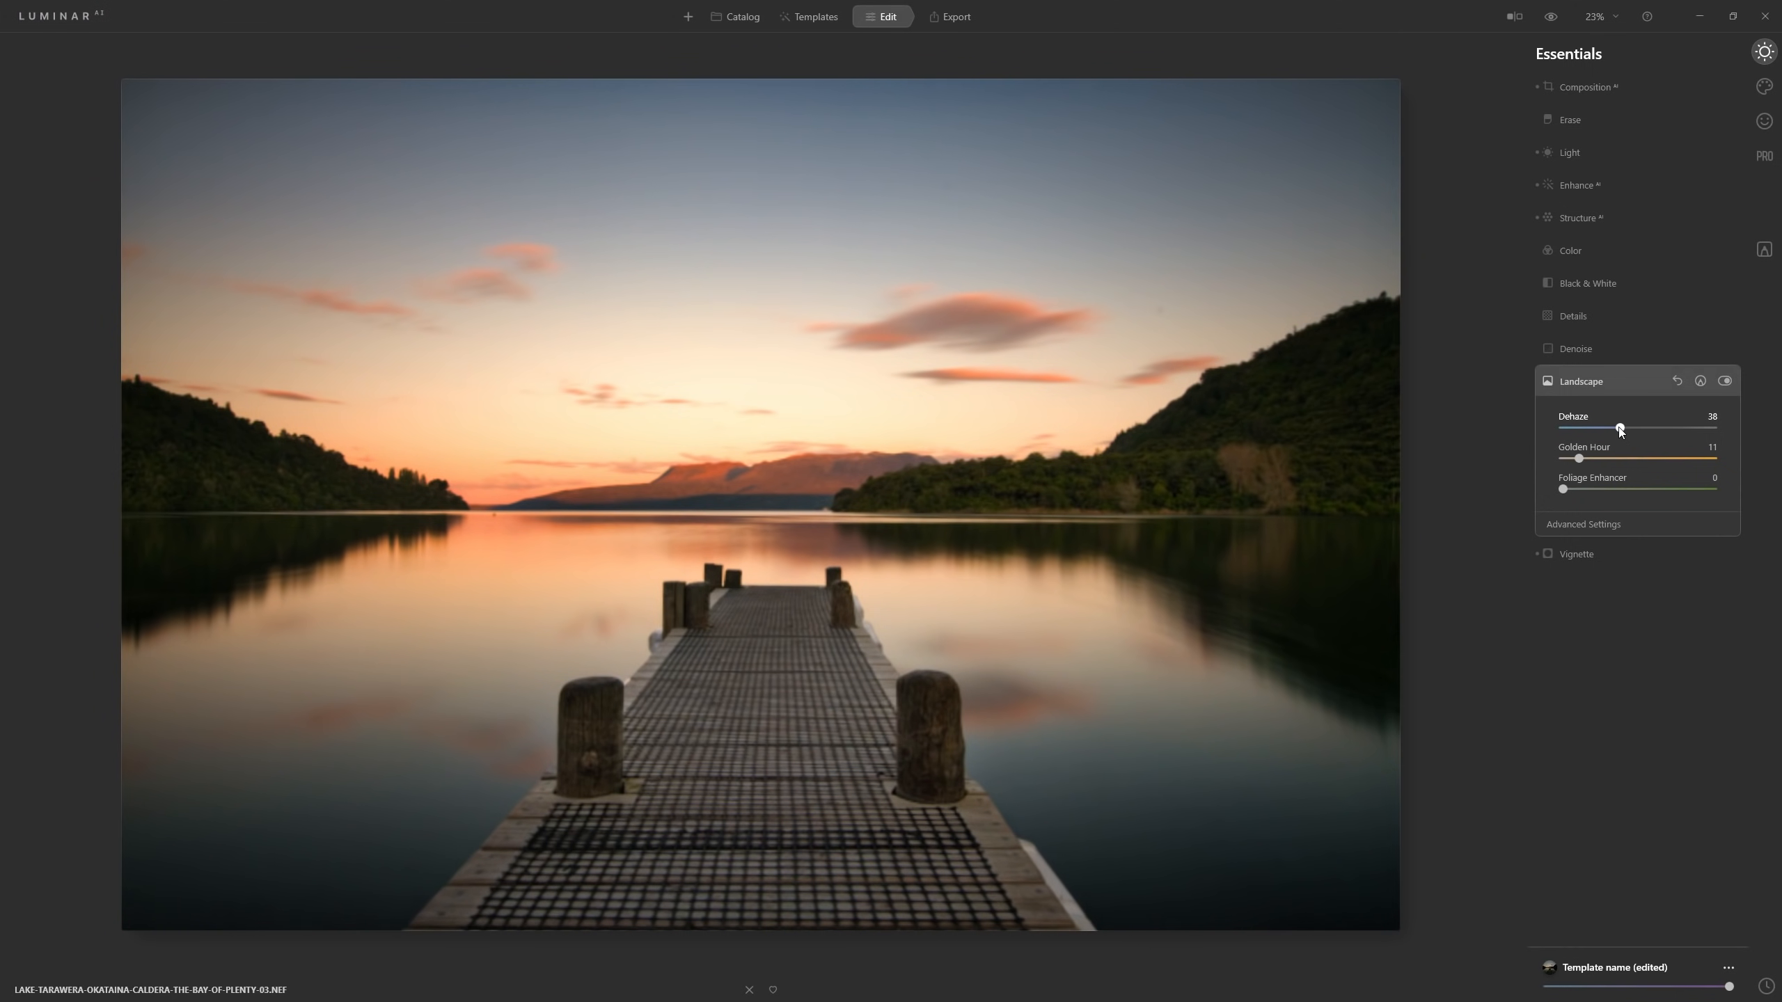
{"action": "mouse_move", "coordinate": [1651, 438]}
{"action": "left_mouse_down"}
{"action": "mouse_move", "coordinate": [1733, 454]}
{"action": "mouse_move", "coordinate": [1676, 454]}
{"action": "left_mouse_up"}
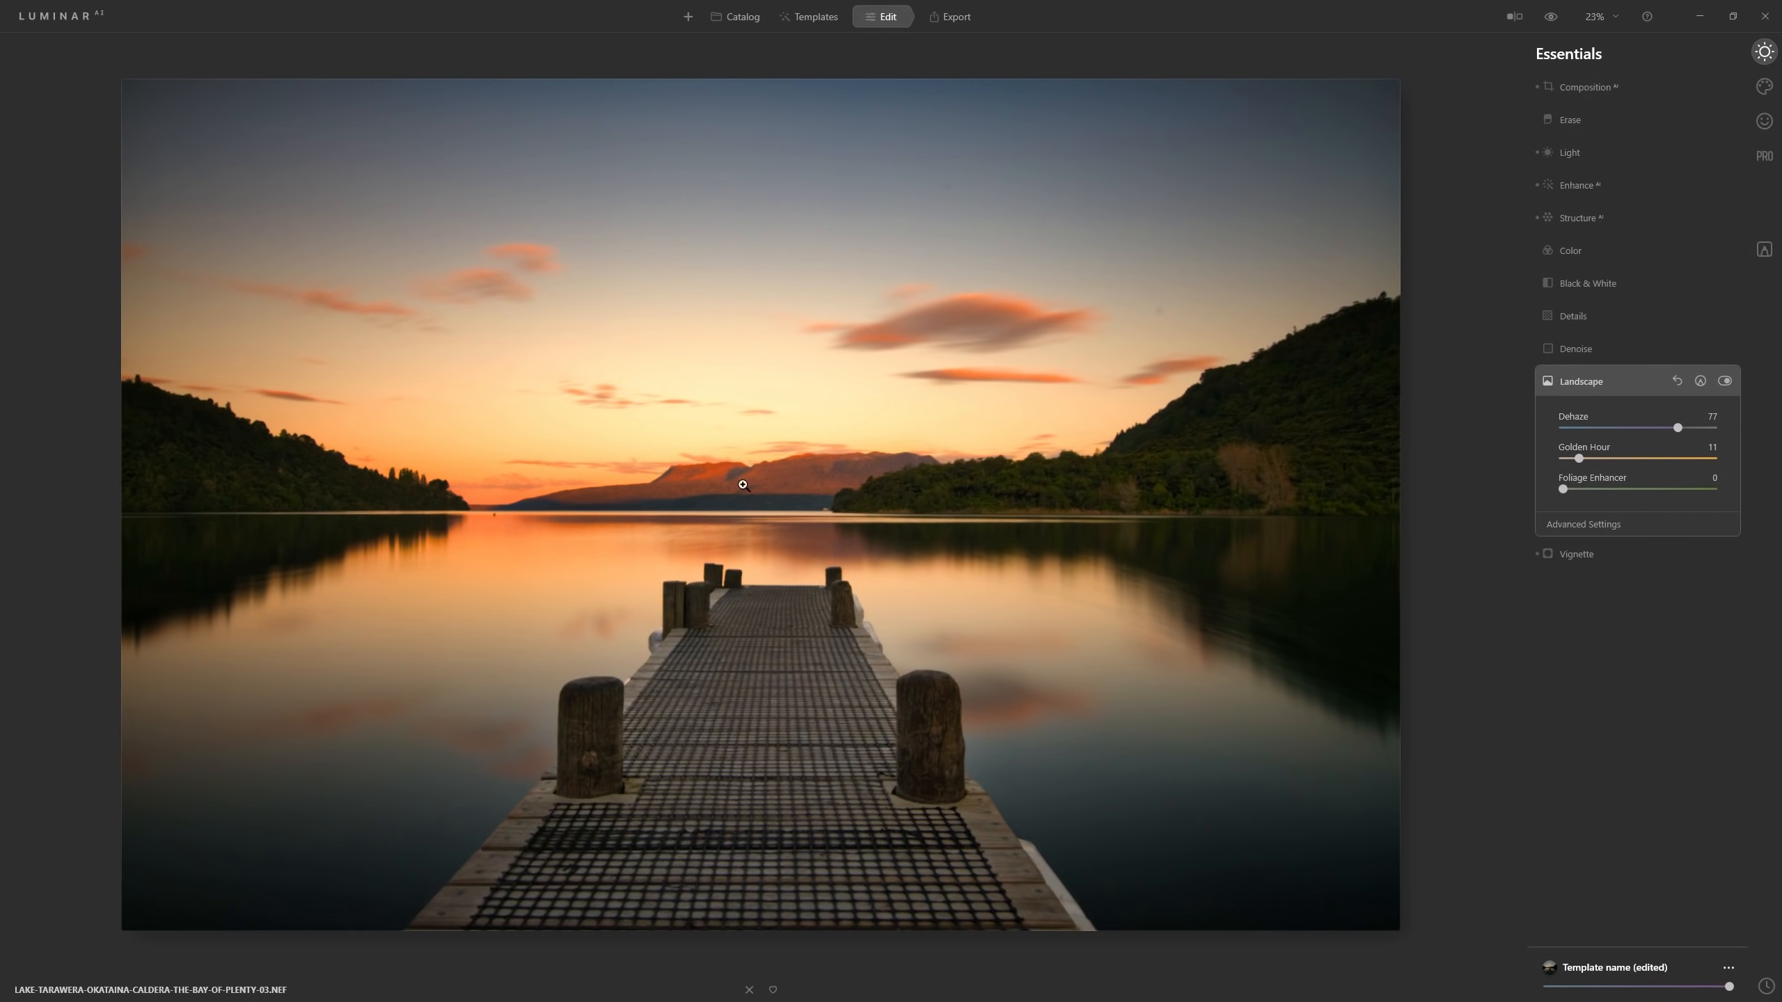
Start a painted mask for the Landscape adjustments and brush it over the sky and horizon with radius 400, softness 100 and opacity 20
{"action": "left_click", "coordinate": [1701, 382]}
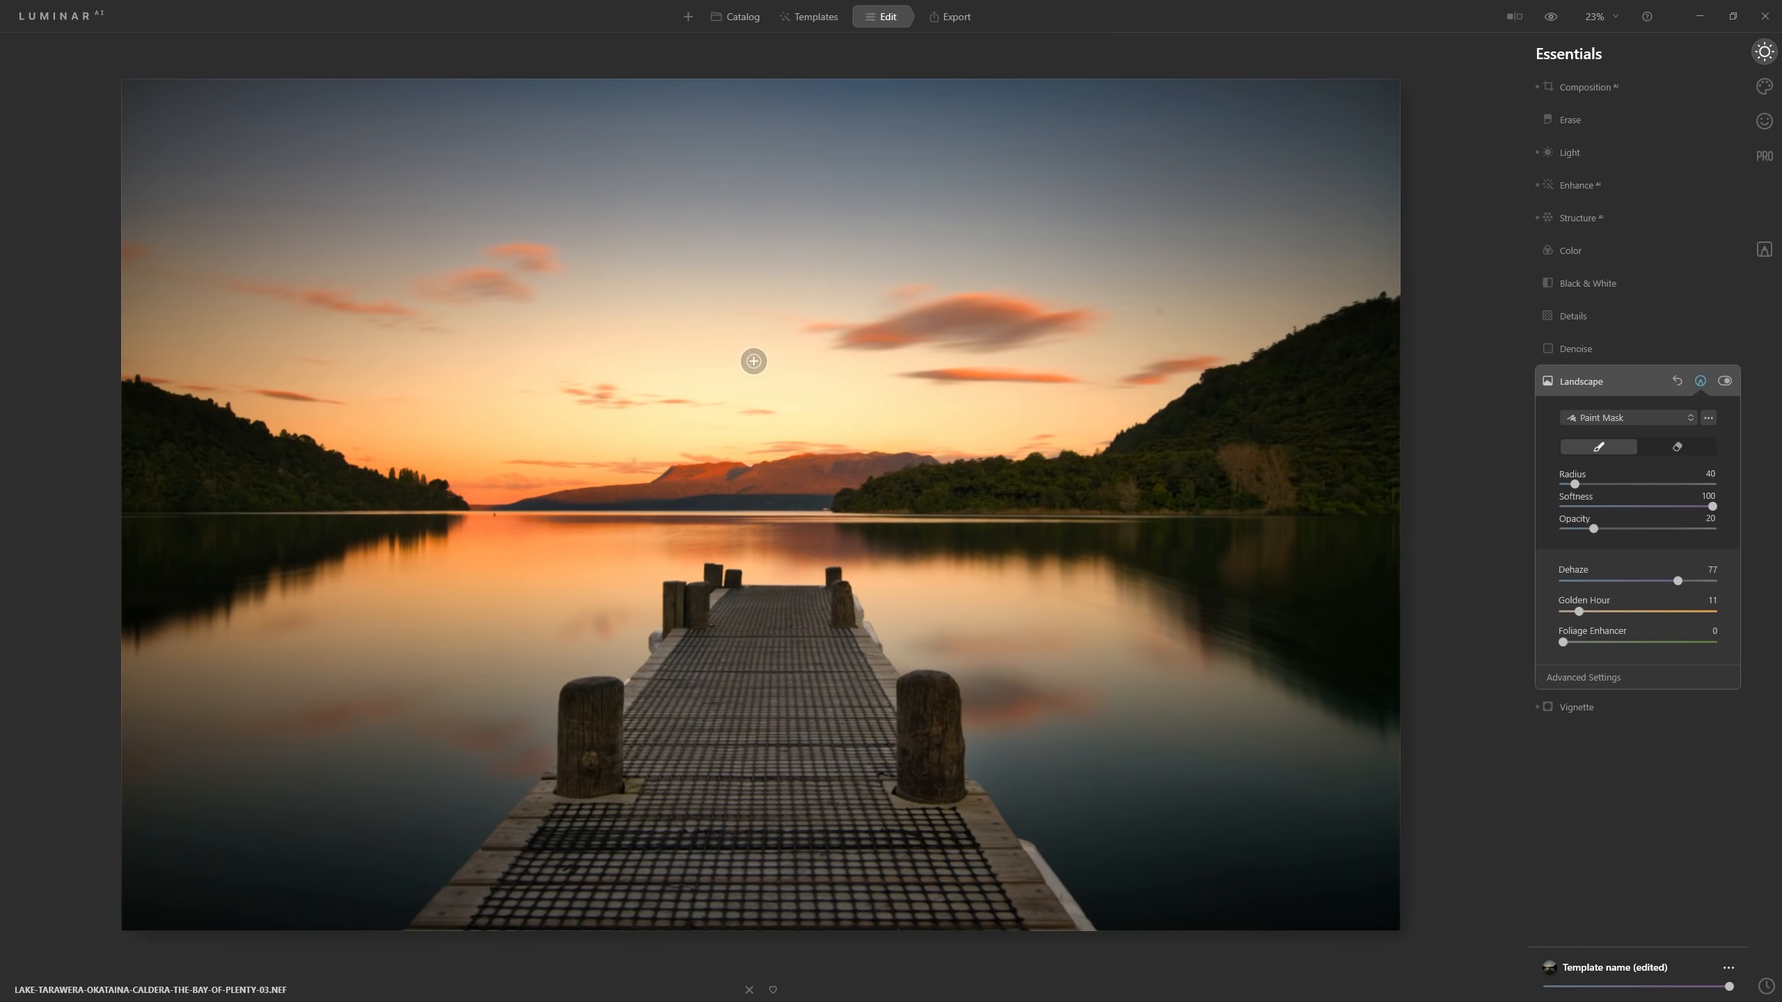
{"action": "scroll", "coordinate": [608, 343], "scroll_direction": "up", "scroll_amount": 10}
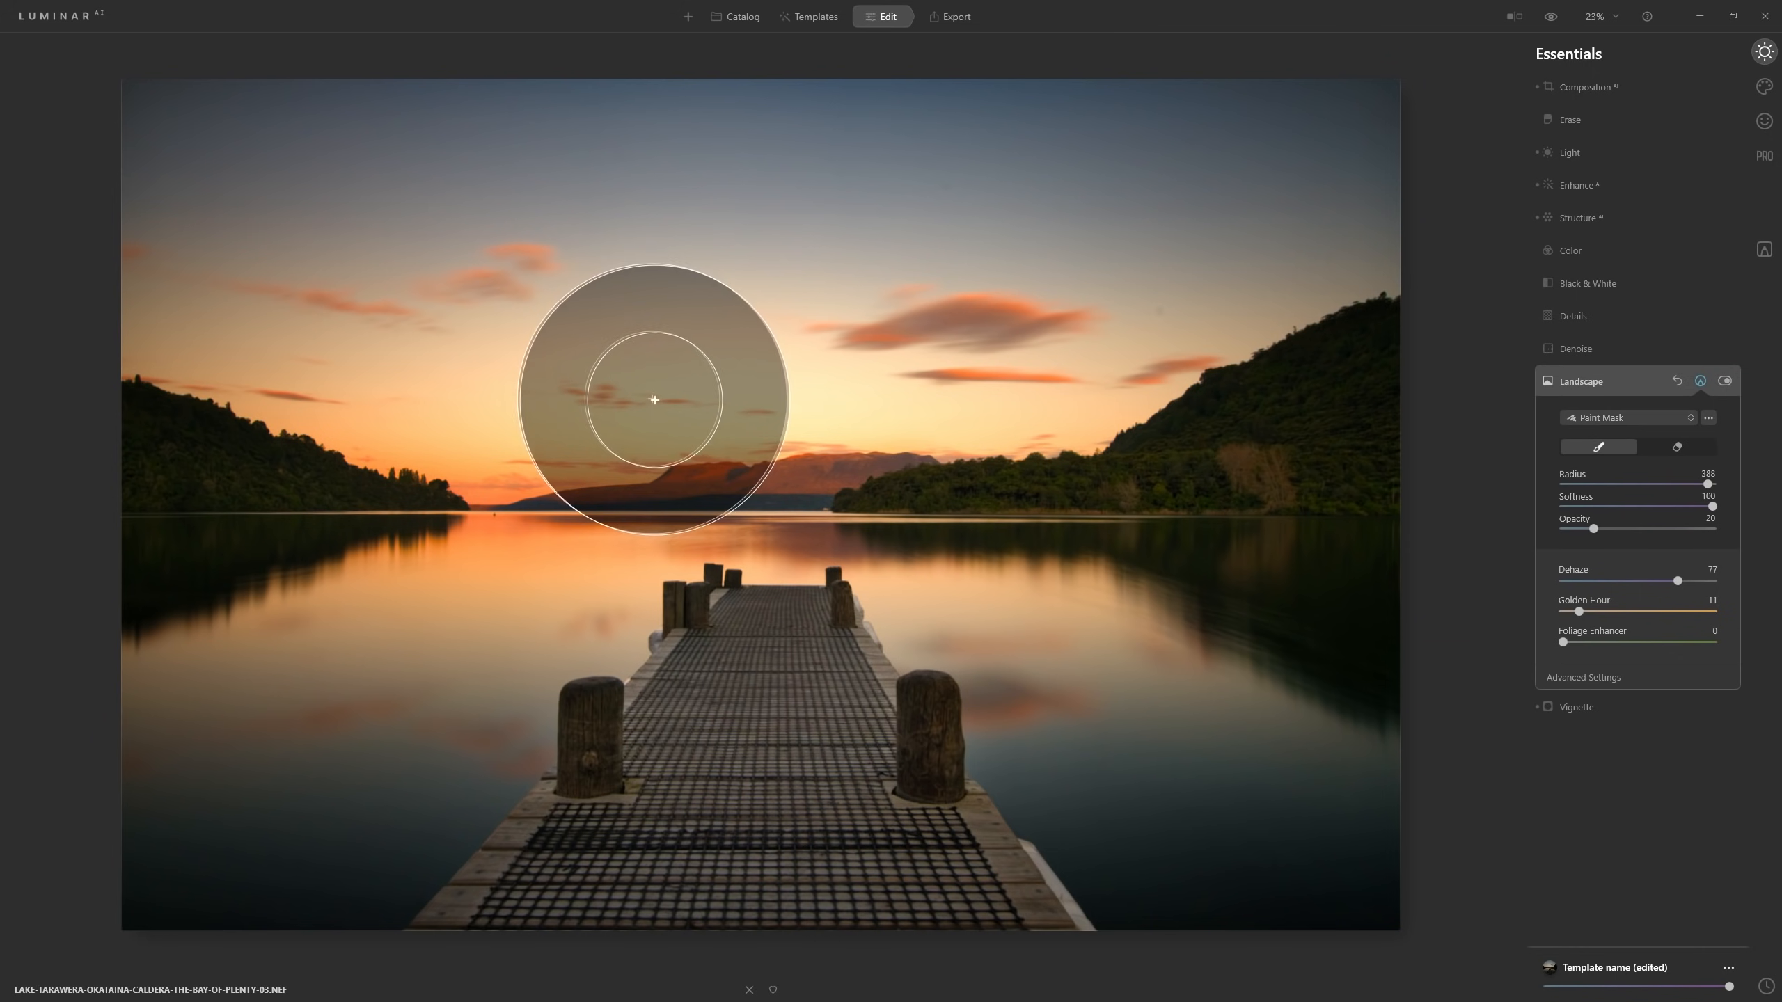
{"action": "scroll", "coordinate": [382, 372], "scroll_direction": "up", "scroll_amount": 1}
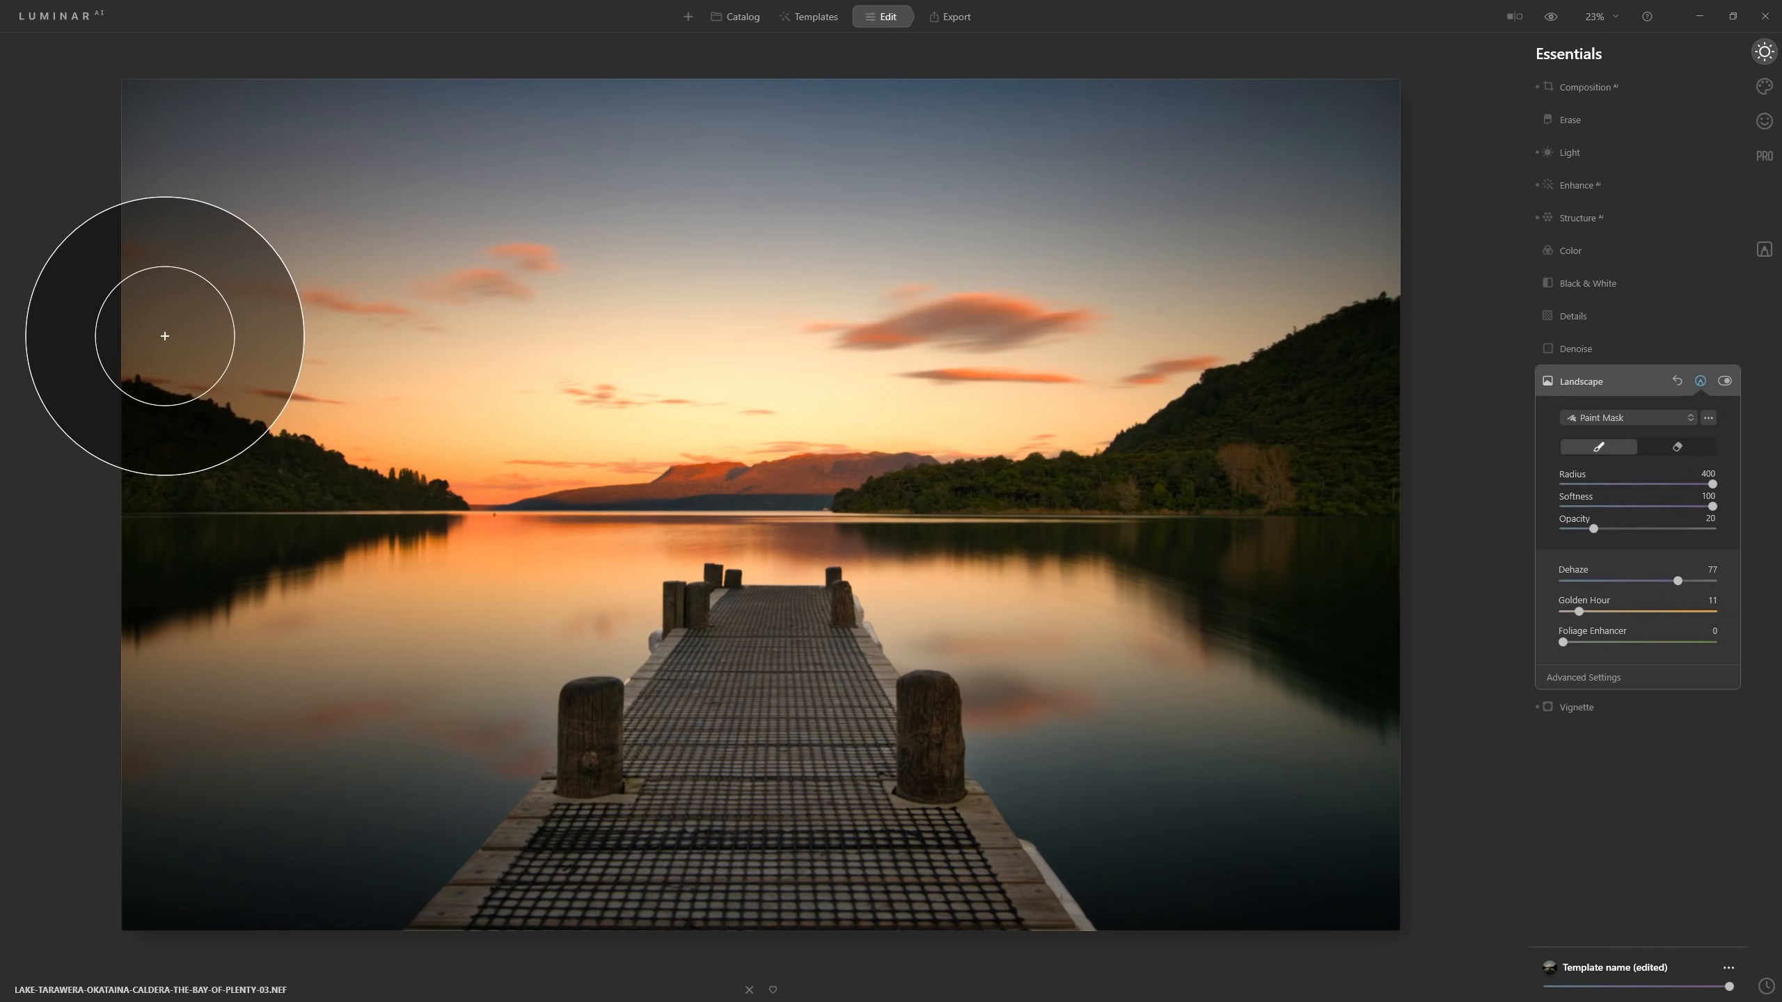
{"action": "mouse_move", "coordinate": [204, 341]}
{"action": "left_mouse_down"}
{"action": "mouse_move", "coordinate": [998, 467]}
{"action": "mouse_move", "coordinate": [276, 321]}
{"action": "mouse_move", "coordinate": [171, 319]}
{"action": "mouse_move", "coordinate": [227, 399]}
{"action": "mouse_move", "coordinate": [510, 529]}
{"action": "mouse_move", "coordinate": [1309, 623]}
{"action": "mouse_move", "coordinate": [1218, 558]}
{"action": "mouse_move", "coordinate": [5, 339]}
{"action": "left_mouse_up"}
{"action": "mouse_move", "coordinate": [180, 342]}
{"action": "left_mouse_down"}
{"action": "mouse_move", "coordinate": [647, 407]}
{"action": "mouse_move", "coordinate": [1162, 384]}
{"action": "mouse_move", "coordinate": [138, 309]}
{"action": "mouse_move", "coordinate": [919, 217]}
{"action": "mouse_move", "coordinate": [1228, 259]}
{"action": "mouse_move", "coordinate": [1313, 306]}
{"action": "mouse_move", "coordinate": [1432, 302]}
{"action": "mouse_move", "coordinate": [1093, 407]}
{"action": "mouse_move", "coordinate": [1212, 465]}
{"action": "mouse_move", "coordinate": [1198, 628]}
{"action": "mouse_move", "coordinate": [1020, 592]}
{"action": "mouse_move", "coordinate": [581, 553]}
{"action": "mouse_move", "coordinate": [333, 637]}
{"action": "mouse_move", "coordinate": [612, 599]}
{"action": "mouse_move", "coordinate": [333, 689]}
{"action": "mouse_move", "coordinate": [583, 570]}
{"action": "mouse_move", "coordinate": [325, 686]}
{"action": "mouse_move", "coordinate": [656, 420]}
{"action": "mouse_move", "coordinate": [274, 368]}
{"action": "mouse_move", "coordinate": [850, 380]}
{"action": "mouse_move", "coordinate": [940, 446]}
{"action": "mouse_move", "coordinate": [1088, 468]}
{"action": "left_mouse_up"}
{"action": "mouse_move", "coordinate": [991, 525]}
{"action": "left_mouse_down"}
{"action": "mouse_move", "coordinate": [853, 421]}
{"action": "mouse_move", "coordinate": [869, 396]}
{"action": "mouse_move", "coordinate": [748, 430]}
{"action": "left_mouse_up"}
Shrink the brush to radius 244 and extend the Landscape mask over the central horizon and the far part of the jetty
{"action": "key", "text": "bracketleft"}
{"action": "key", "text": "bracketleft"}
{"action": "key", "text": "bracketleft"}
{"action": "key", "text": "bracketleft"}
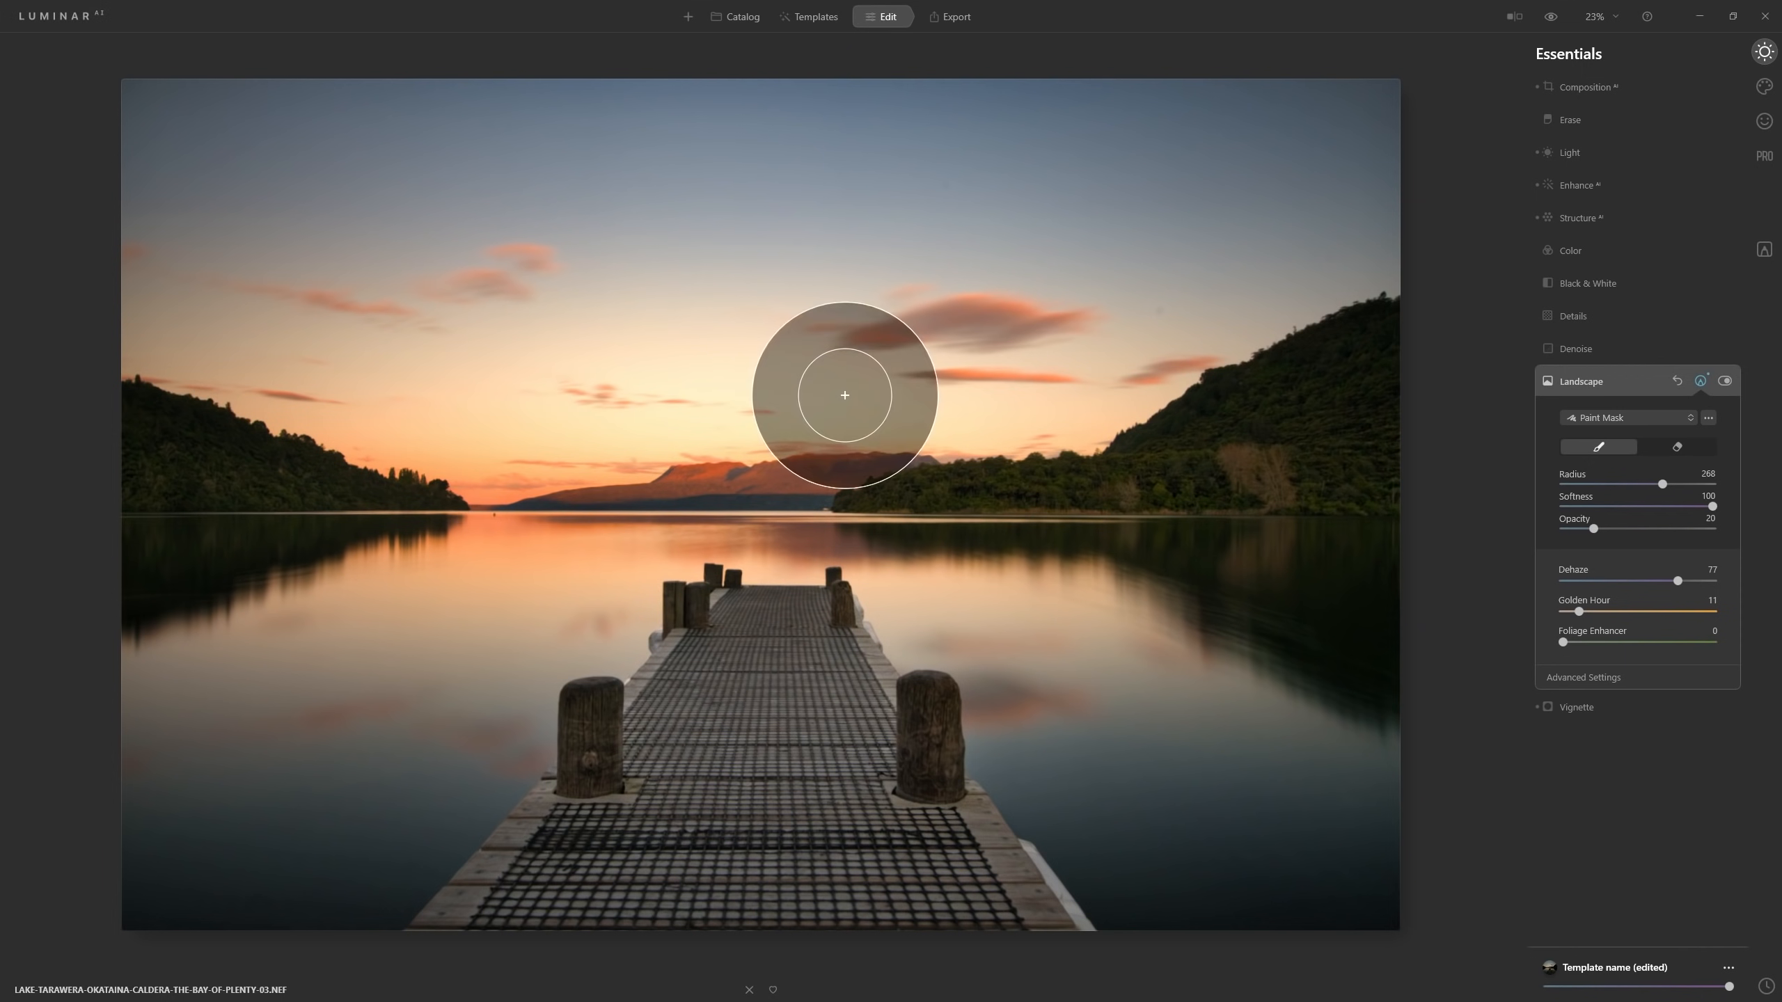
{"action": "key", "text": "bracketleft"}
{"action": "mouse_move", "coordinate": [807, 416]}
{"action": "left_mouse_down"}
{"action": "mouse_move", "coordinate": [1107, 415]}
{"action": "mouse_move", "coordinate": [735, 605]}
{"action": "left_mouse_up"}
{"action": "key", "text": "bracketleft"}
{"action": "left_click_drag", "start_coordinate": [597, 625], "coordinate": [823, 659]}
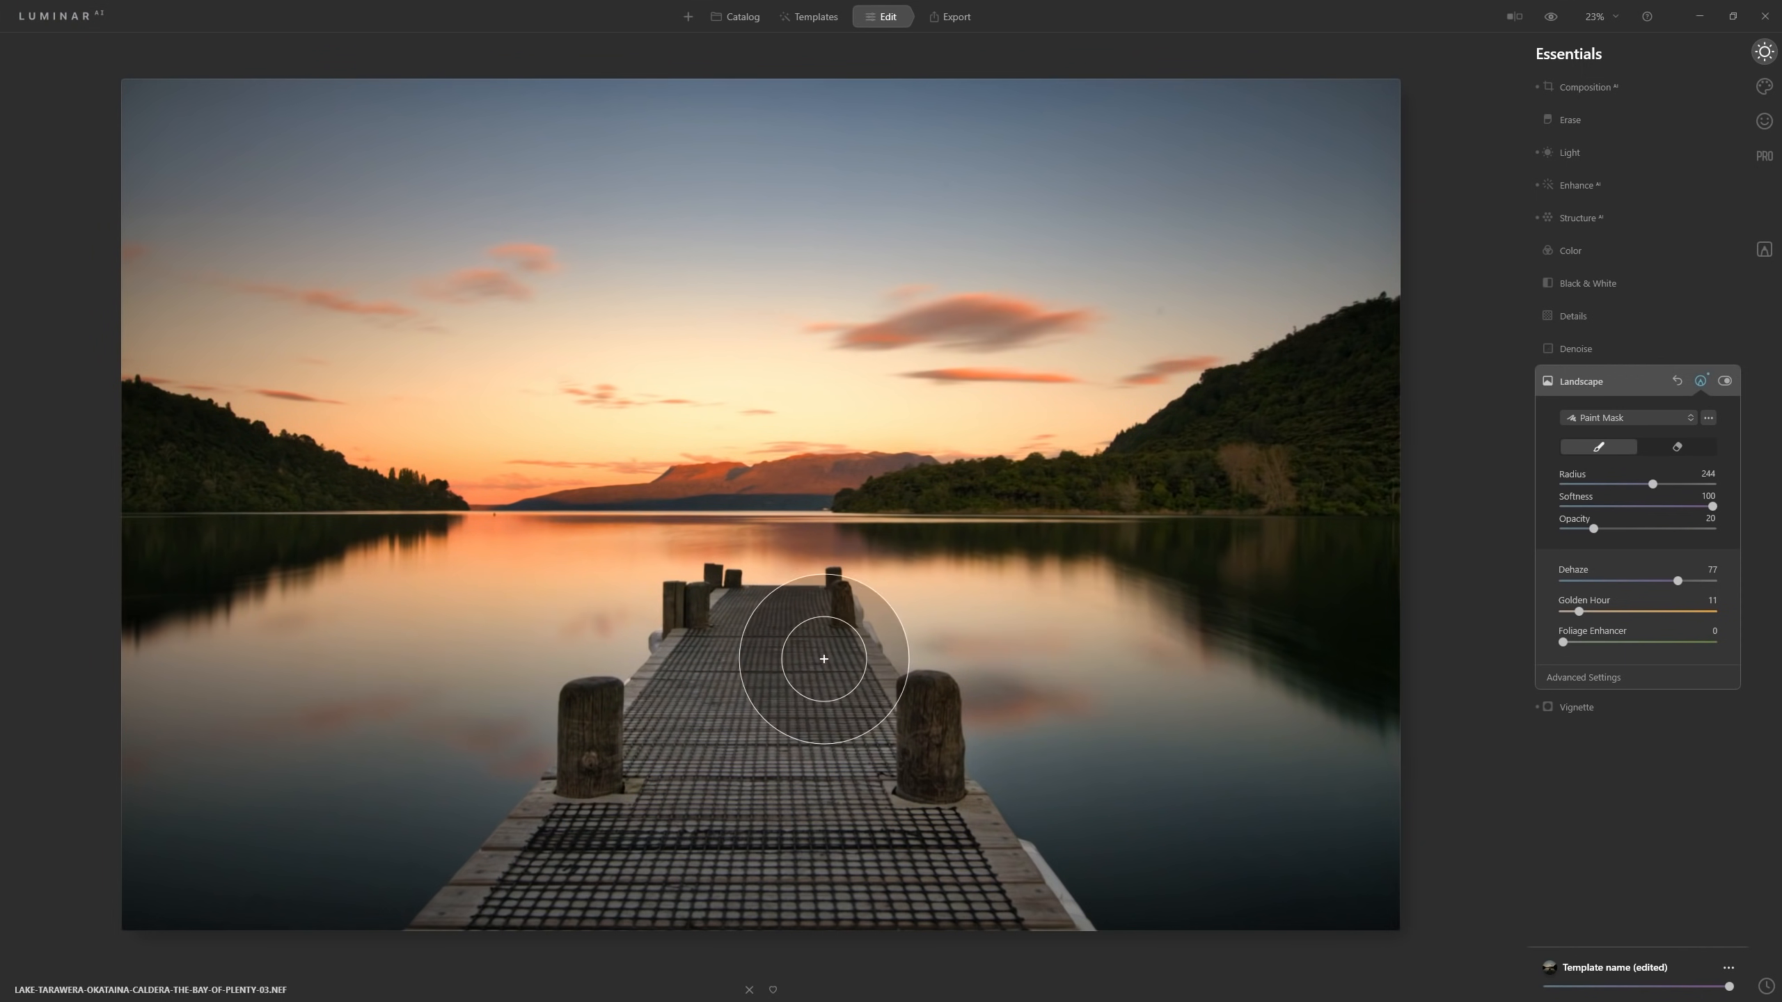
Shrink the brush to radius 196 and paint the Landscape mask where the sky meets the right-hand hillside
{"action": "key", "text": "bracketleft"}
{"action": "key", "text": "bracketleft"}
{"action": "key", "text": "bracketleft"}
{"action": "key", "text": "bracketleft"}
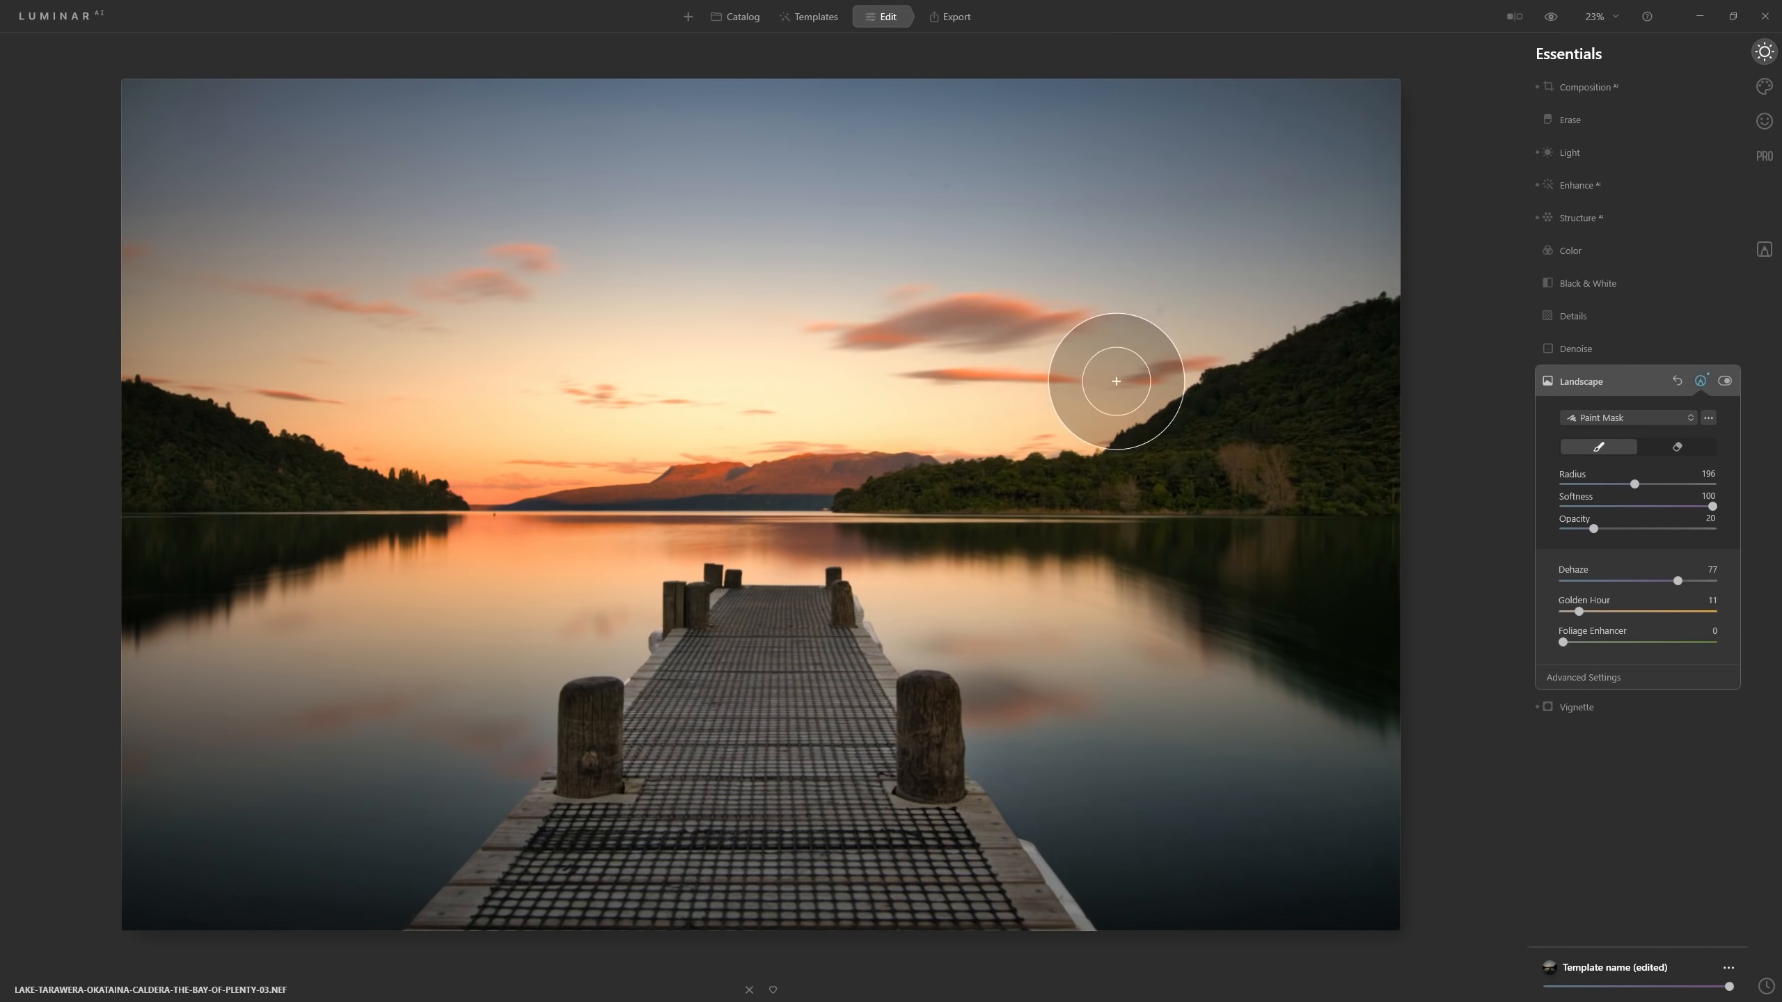
{"action": "mouse_move", "coordinate": [1117, 381]}
{"action": "left_mouse_down"}
{"action": "mouse_move", "coordinate": [596, 410]}
{"action": "mouse_move", "coordinate": [1130, 416]}
{"action": "left_mouse_up"}
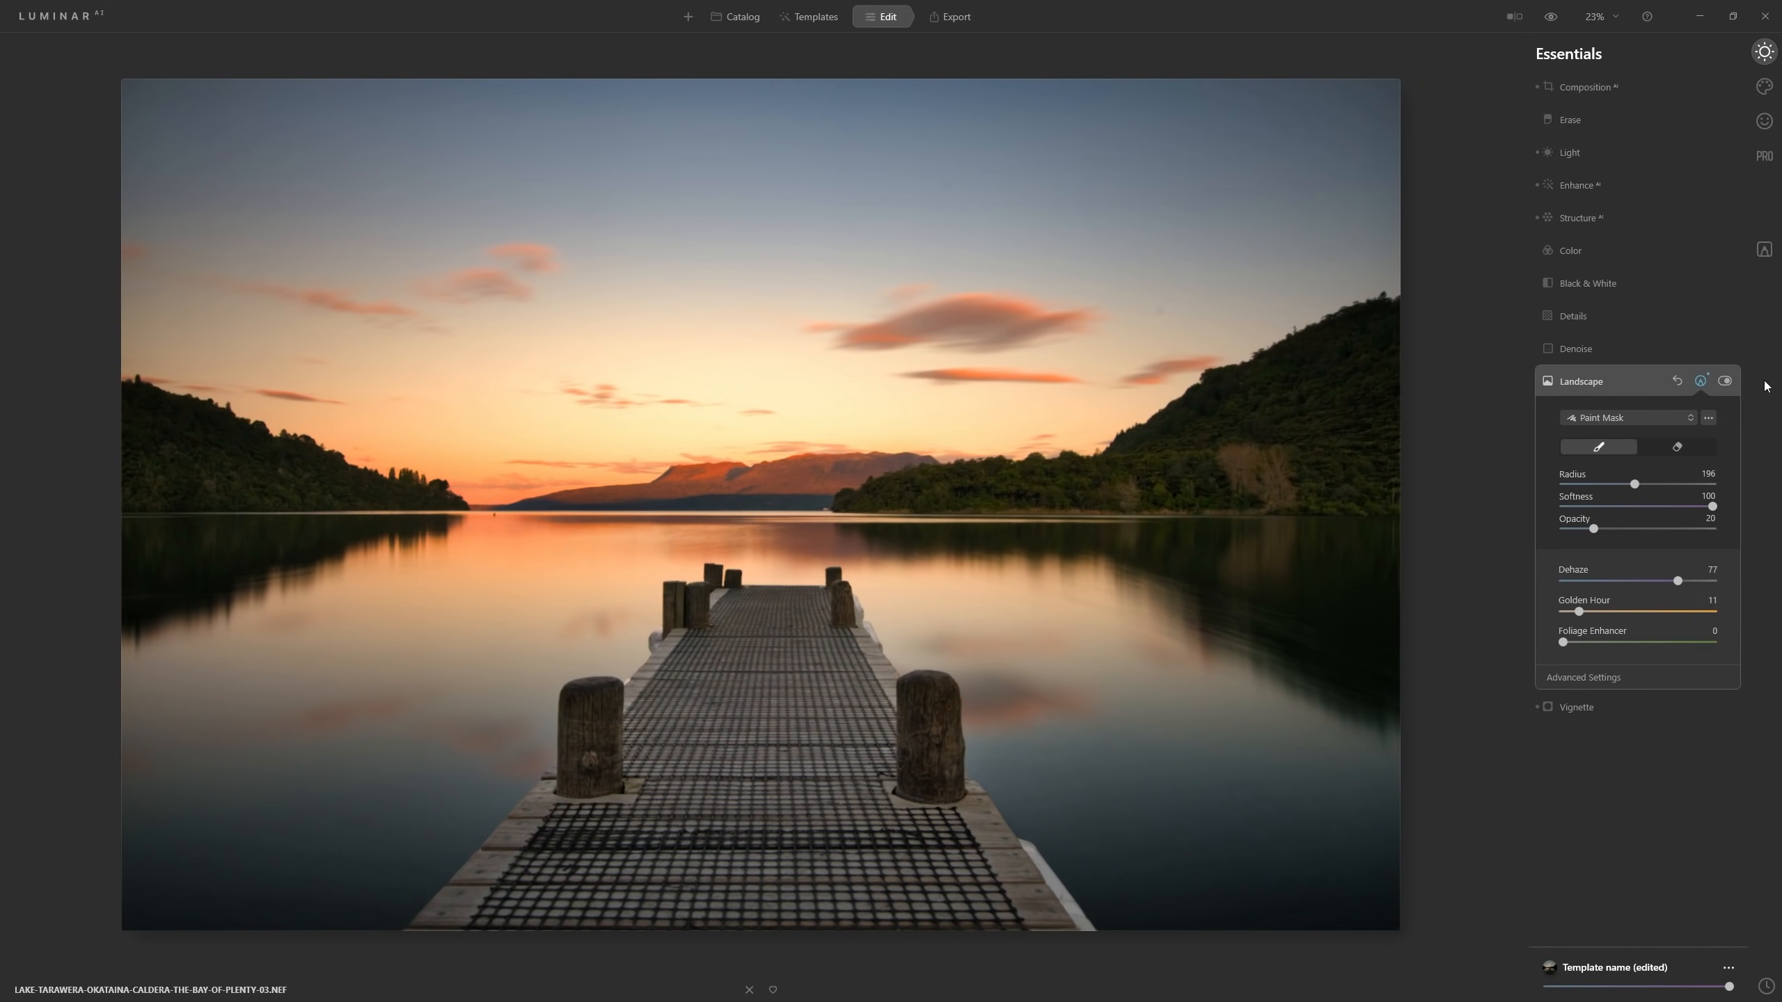
Compare the photo with and without the masked Landscape adjustments and lower Dehaze to 37
{"action": "left_click", "coordinate": [1725, 382]}
{"action": "left_click", "coordinate": [1726, 384]}
{"action": "left_click_drag", "start_coordinate": [1650, 588], "coordinate": [1607, 594]}
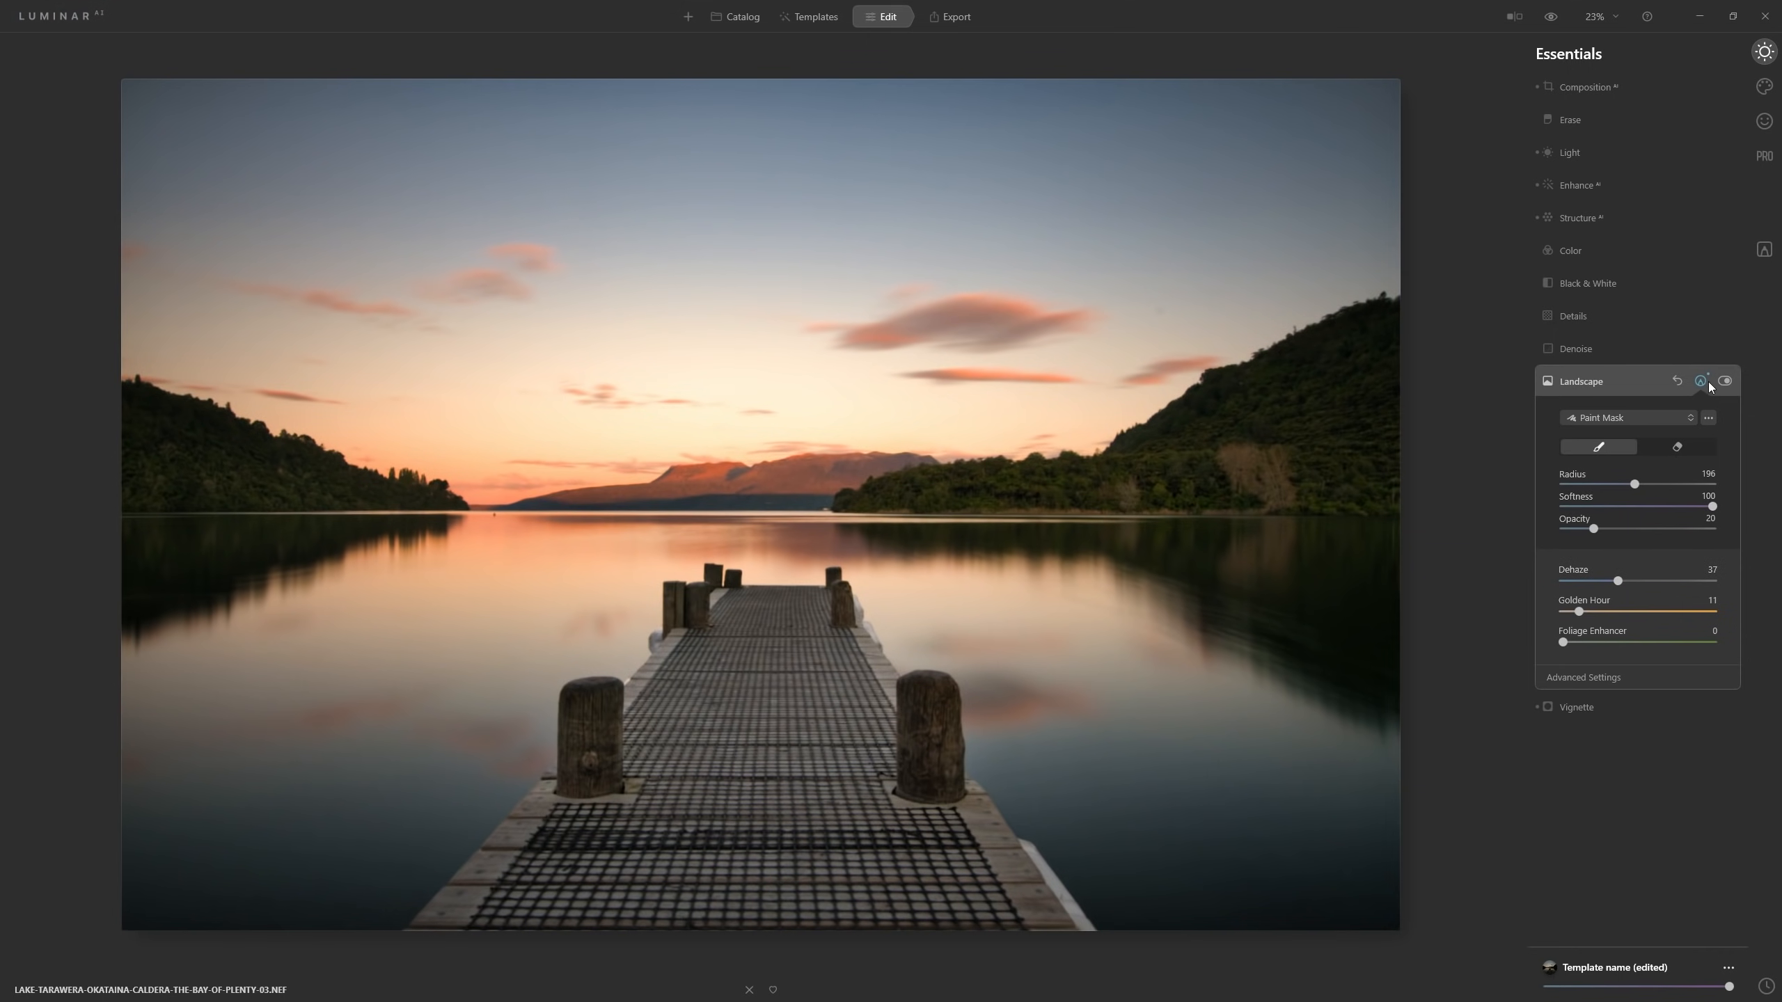
{"action": "left_click", "coordinate": [1731, 382]}
{"action": "left_click", "coordinate": [1731, 382]}
Add a Basic local mask and set its Exposure to 1.86 and Highlights to -36
{"action": "left_click", "coordinate": [1765, 250]}
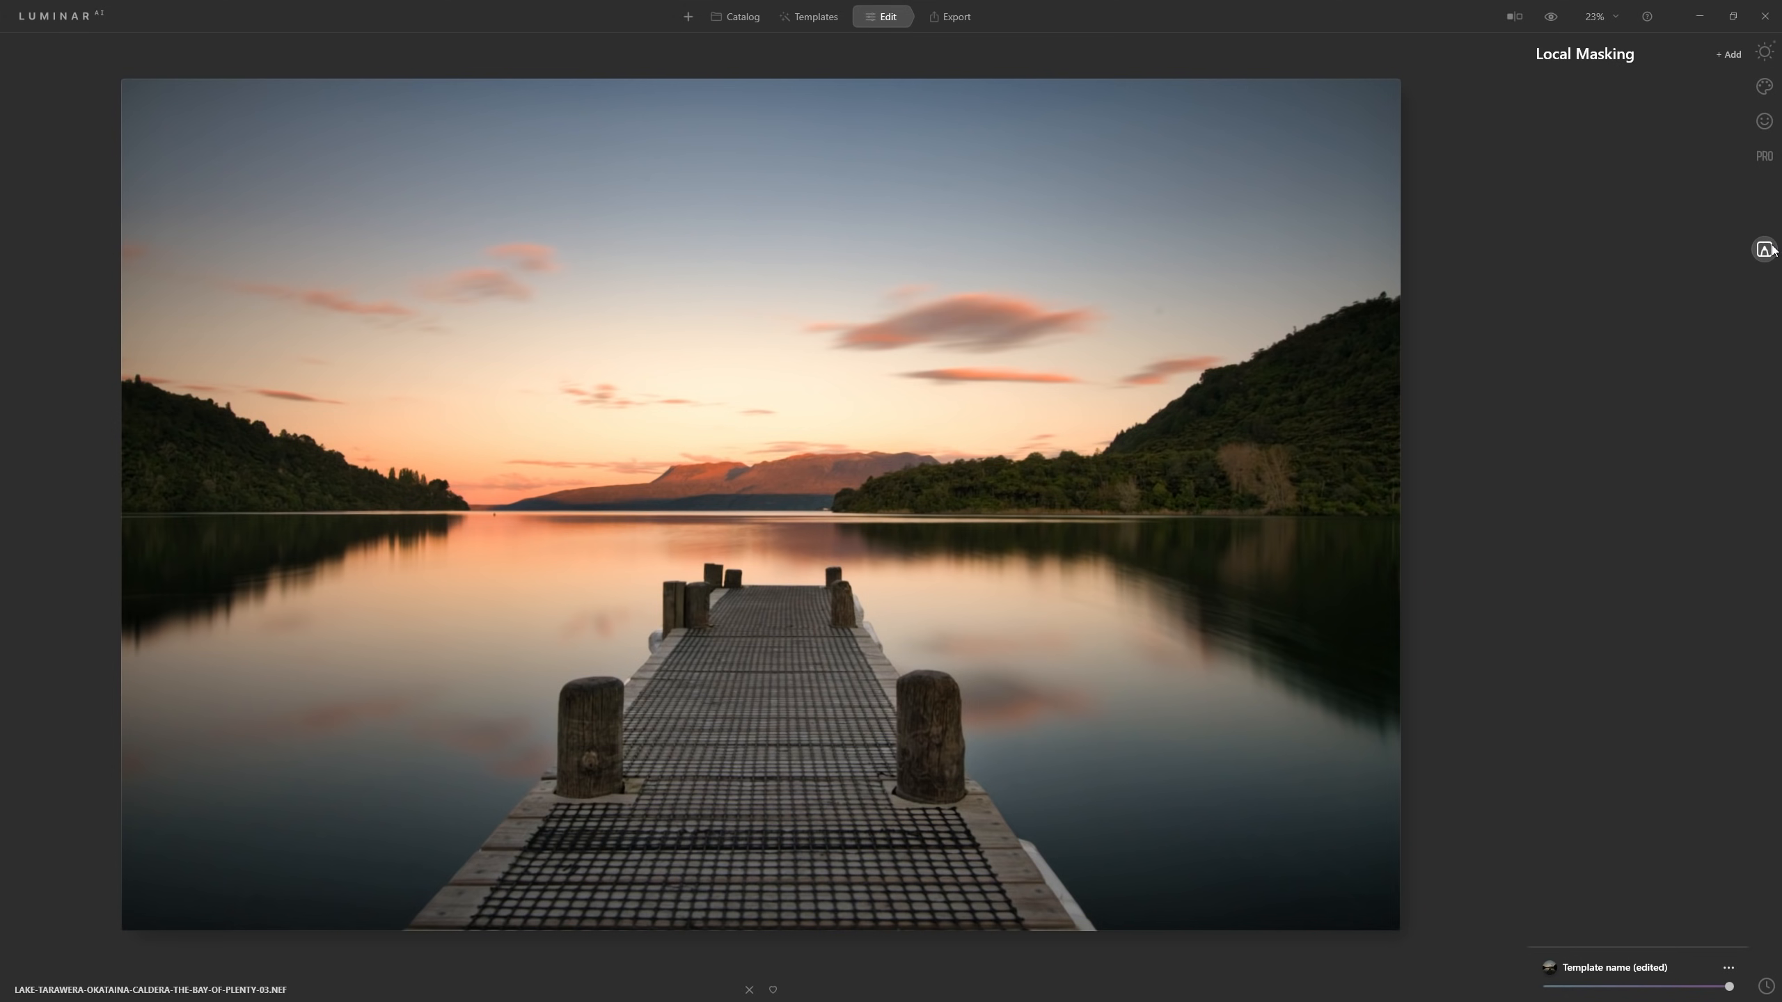
{"action": "left_click", "coordinate": [1730, 55]}
{"action": "left_click", "coordinate": [1727, 84]}
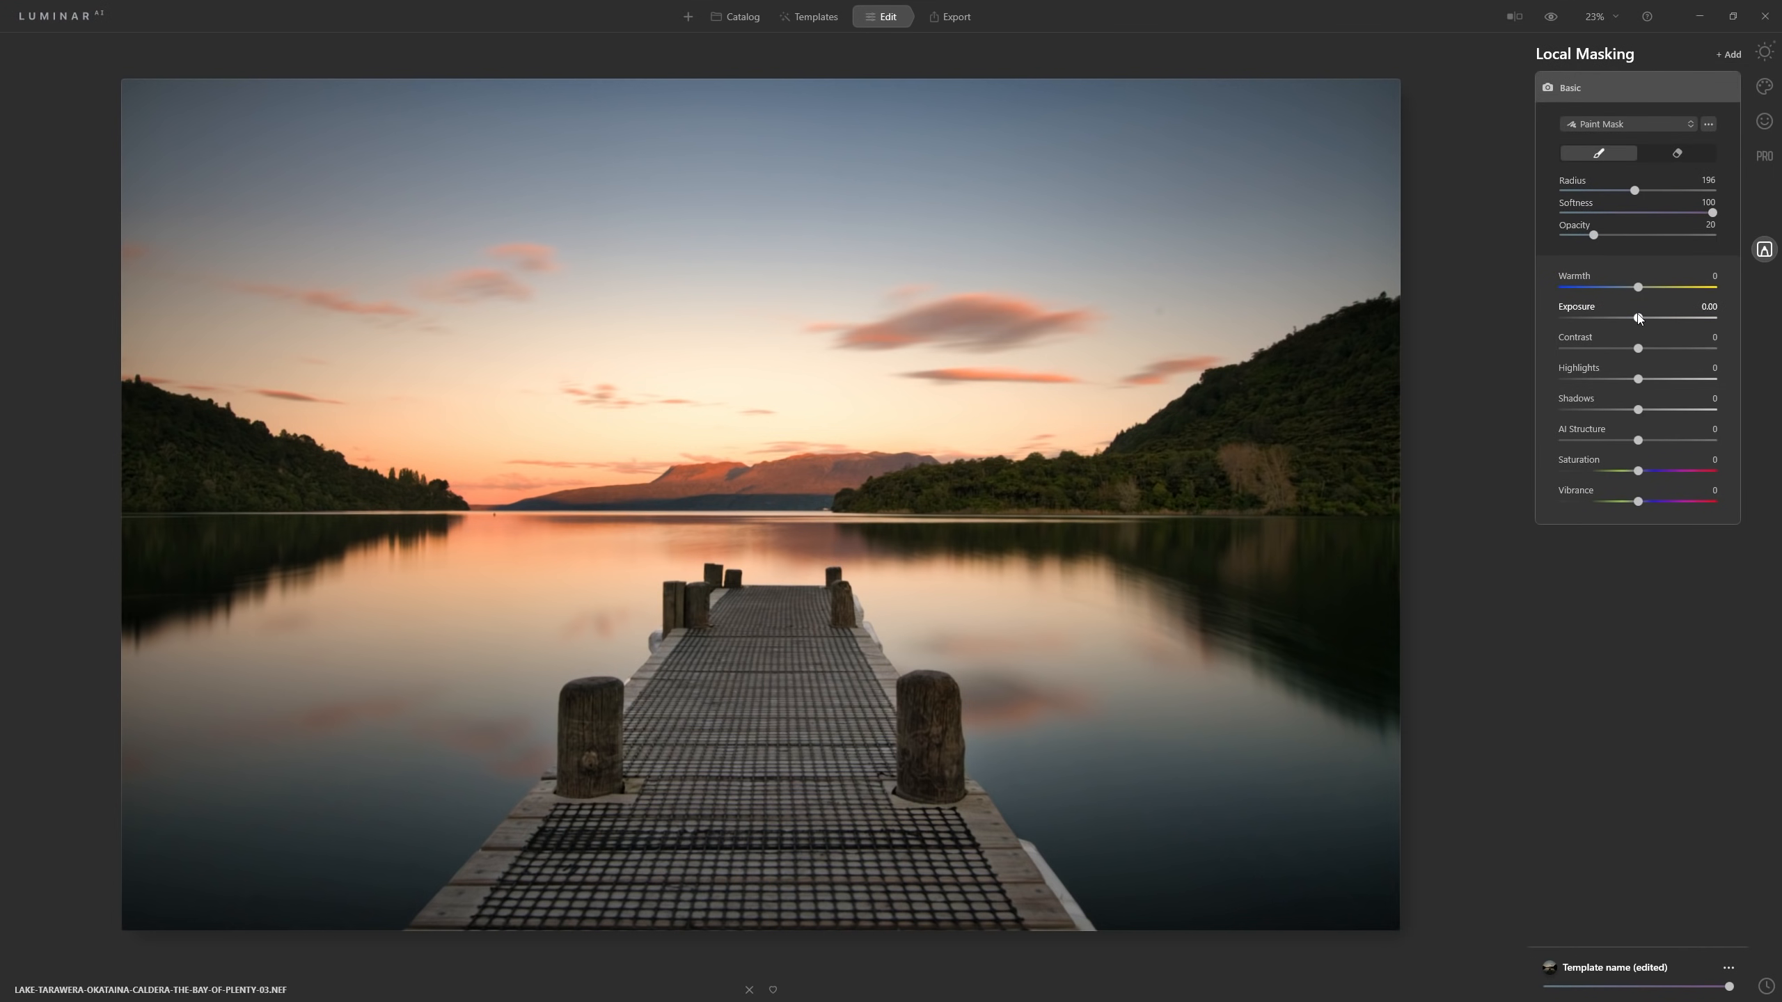
{"action": "left_click_drag", "start_coordinate": [1641, 317], "coordinate": [1667, 318]}
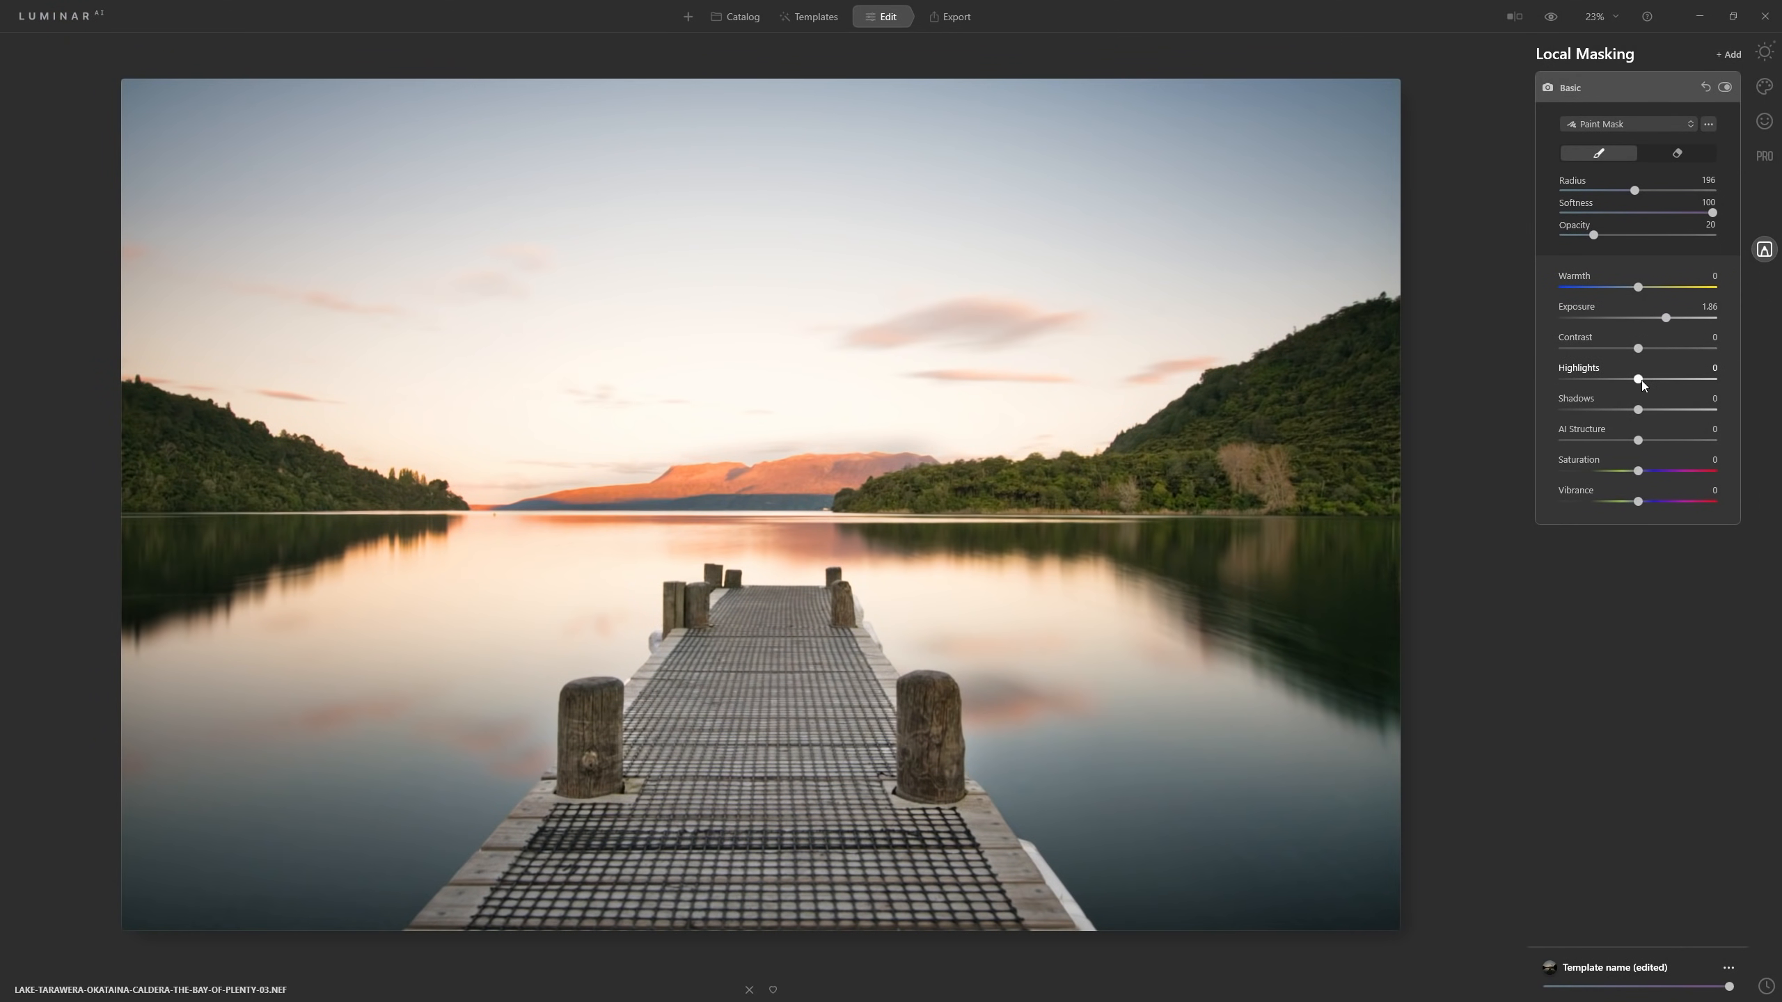
{"action": "left_click_drag", "start_coordinate": [1640, 381], "coordinate": [1618, 385]}
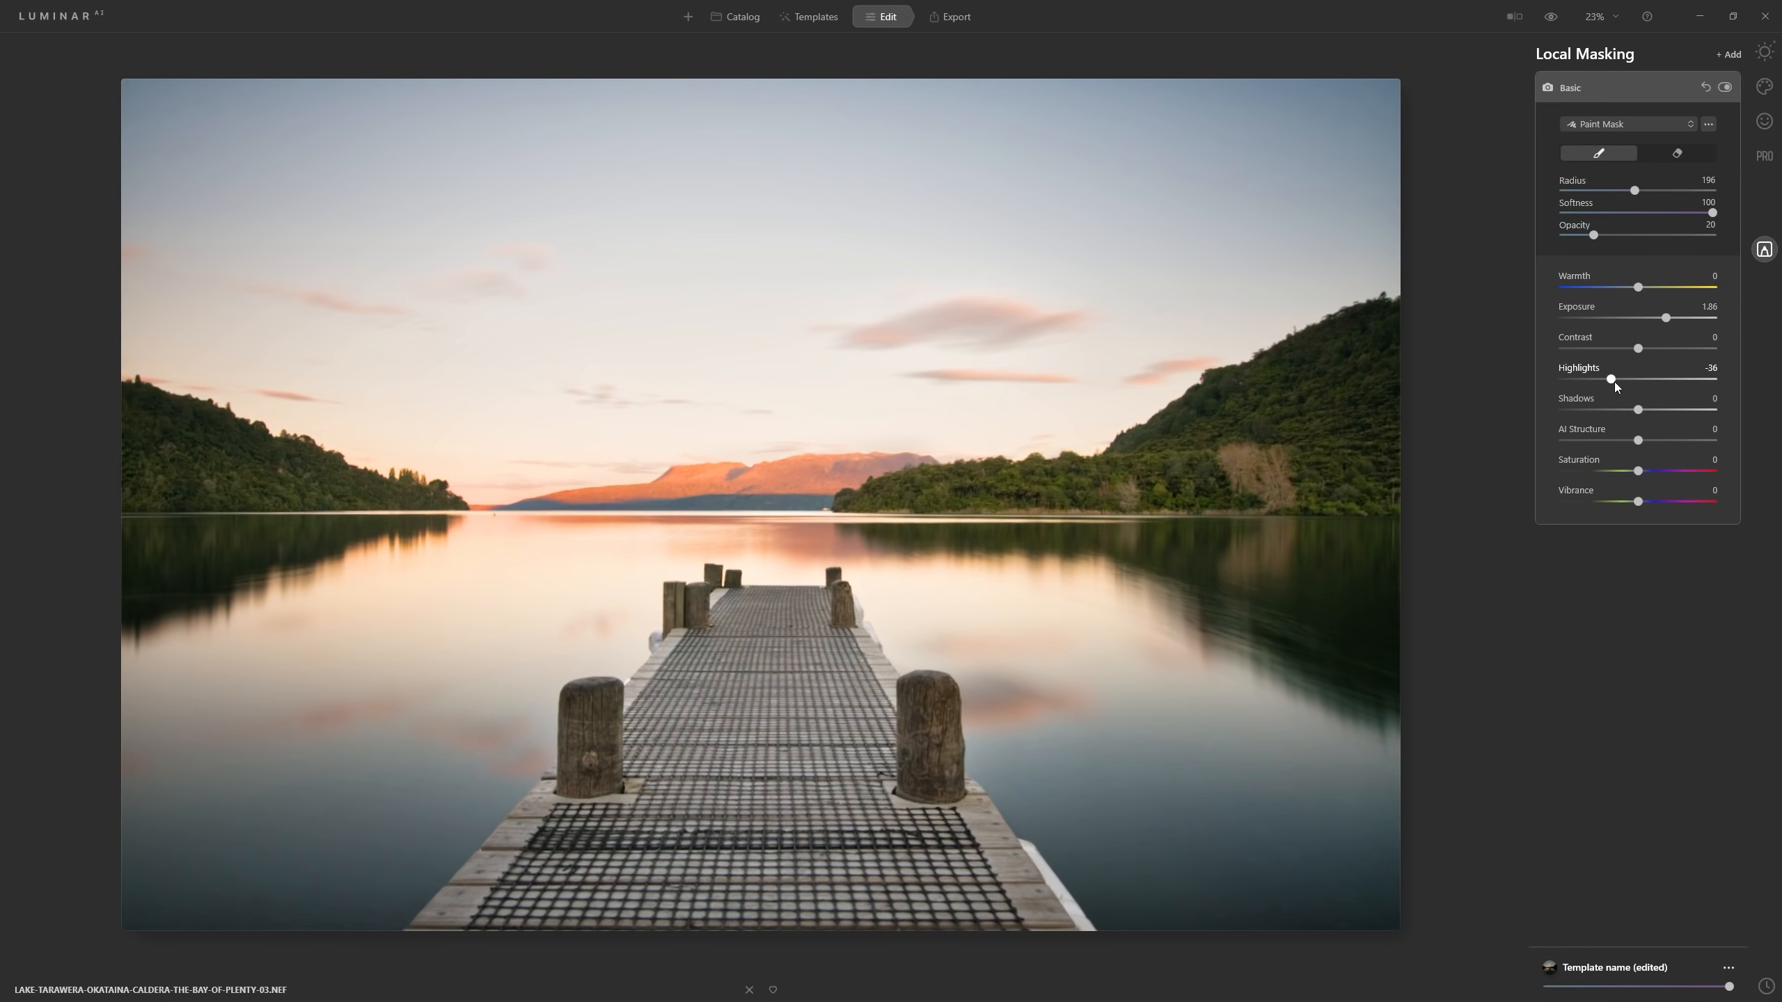
Shrink the brush and paint the brightening mask along the right-hand hillside and far shoreline
{"action": "key", "text": "bracketleft"}
{"action": "key", "text": "bracketleft"}
{"action": "key", "text": "bracketleft"}
{"action": "key", "text": "bracketleft"}
{"action": "key", "text": "bracketleft"}
{"action": "key", "text": "bracketleft"}
{"action": "key", "text": "bracketleft"}
{"action": "key", "text": "bracketleft"}
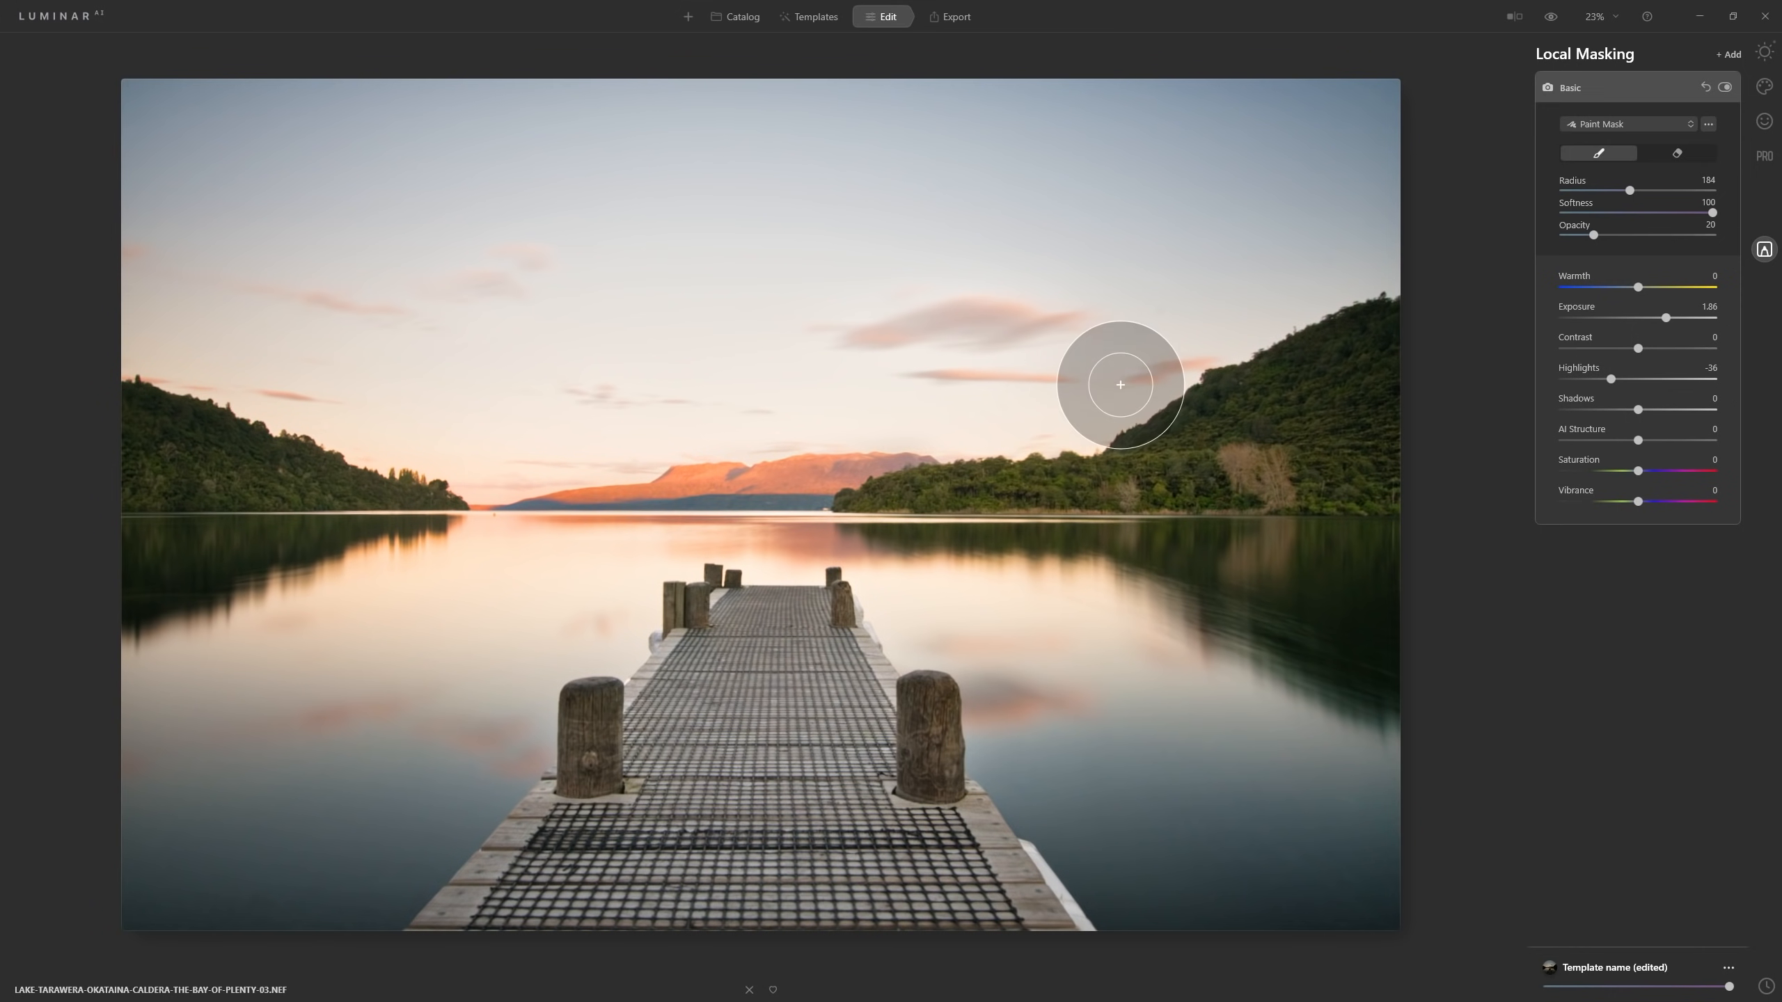
{"action": "key", "text": "bracketright"}
{"action": "left_click_drag", "start_coordinate": [845, 493], "coordinate": [1459, 440]}
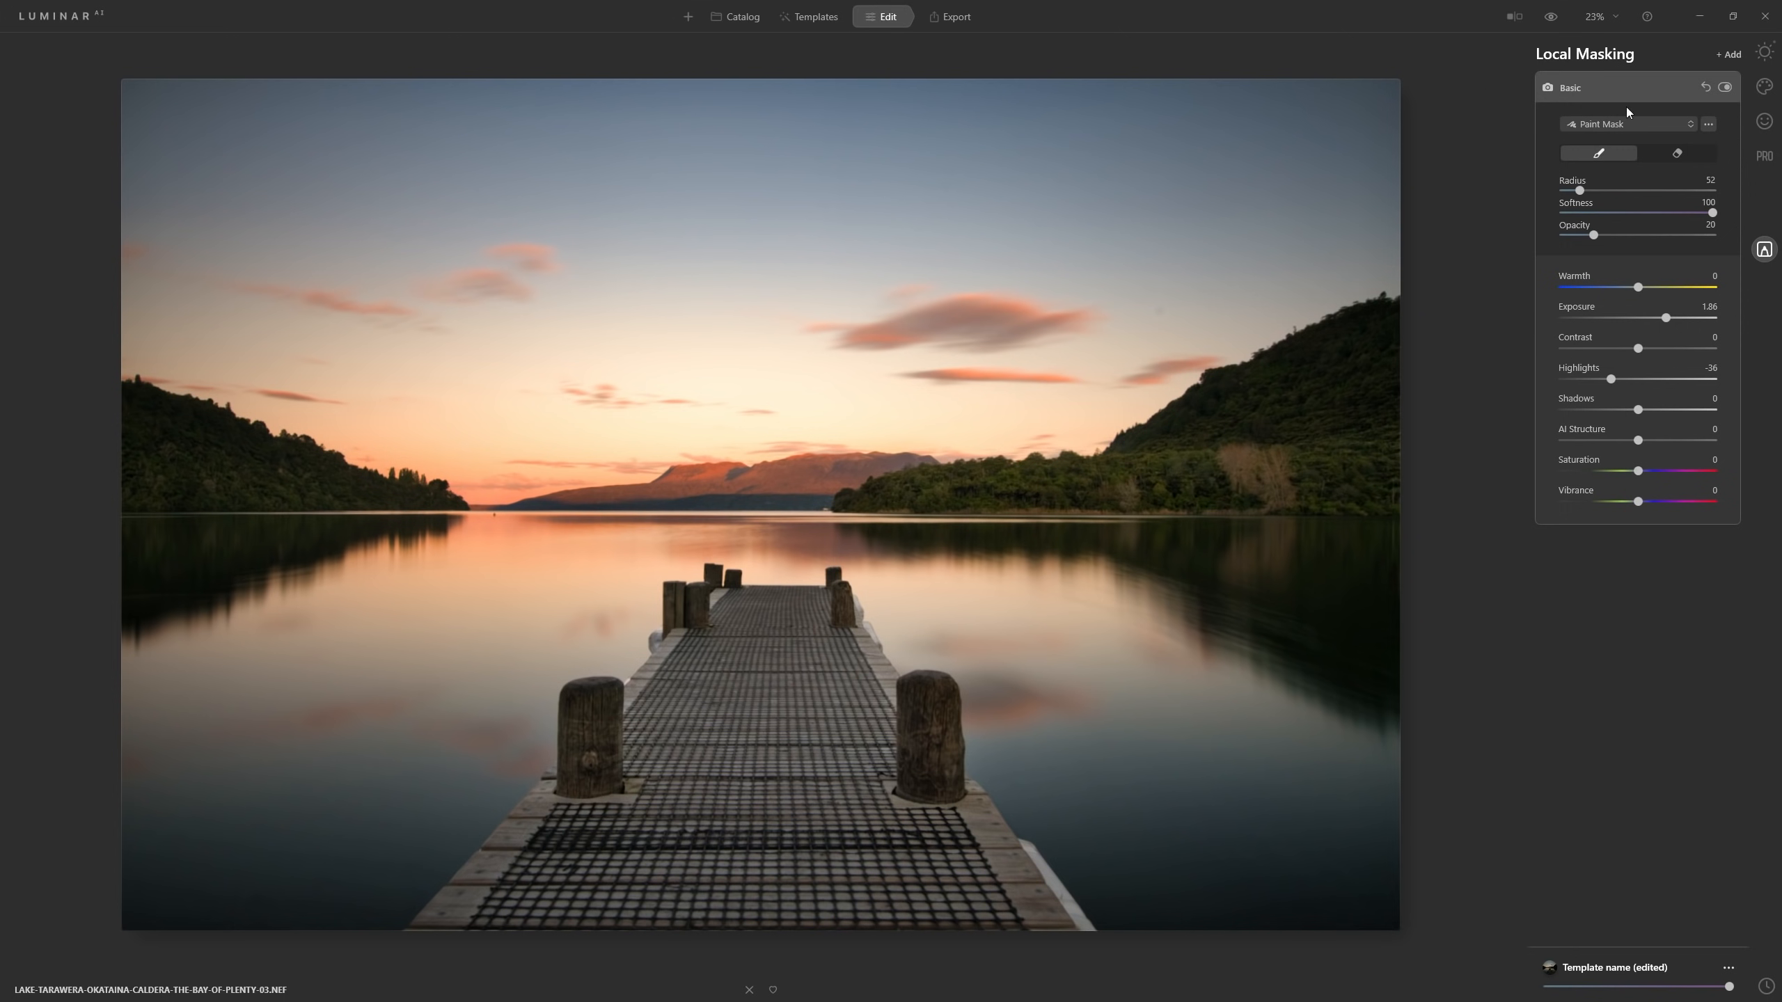
Add a second Basic local mask with Exposure -1.81, Highlights -14 and Shadows 26
{"action": "left_click", "coordinate": [1727, 54]}
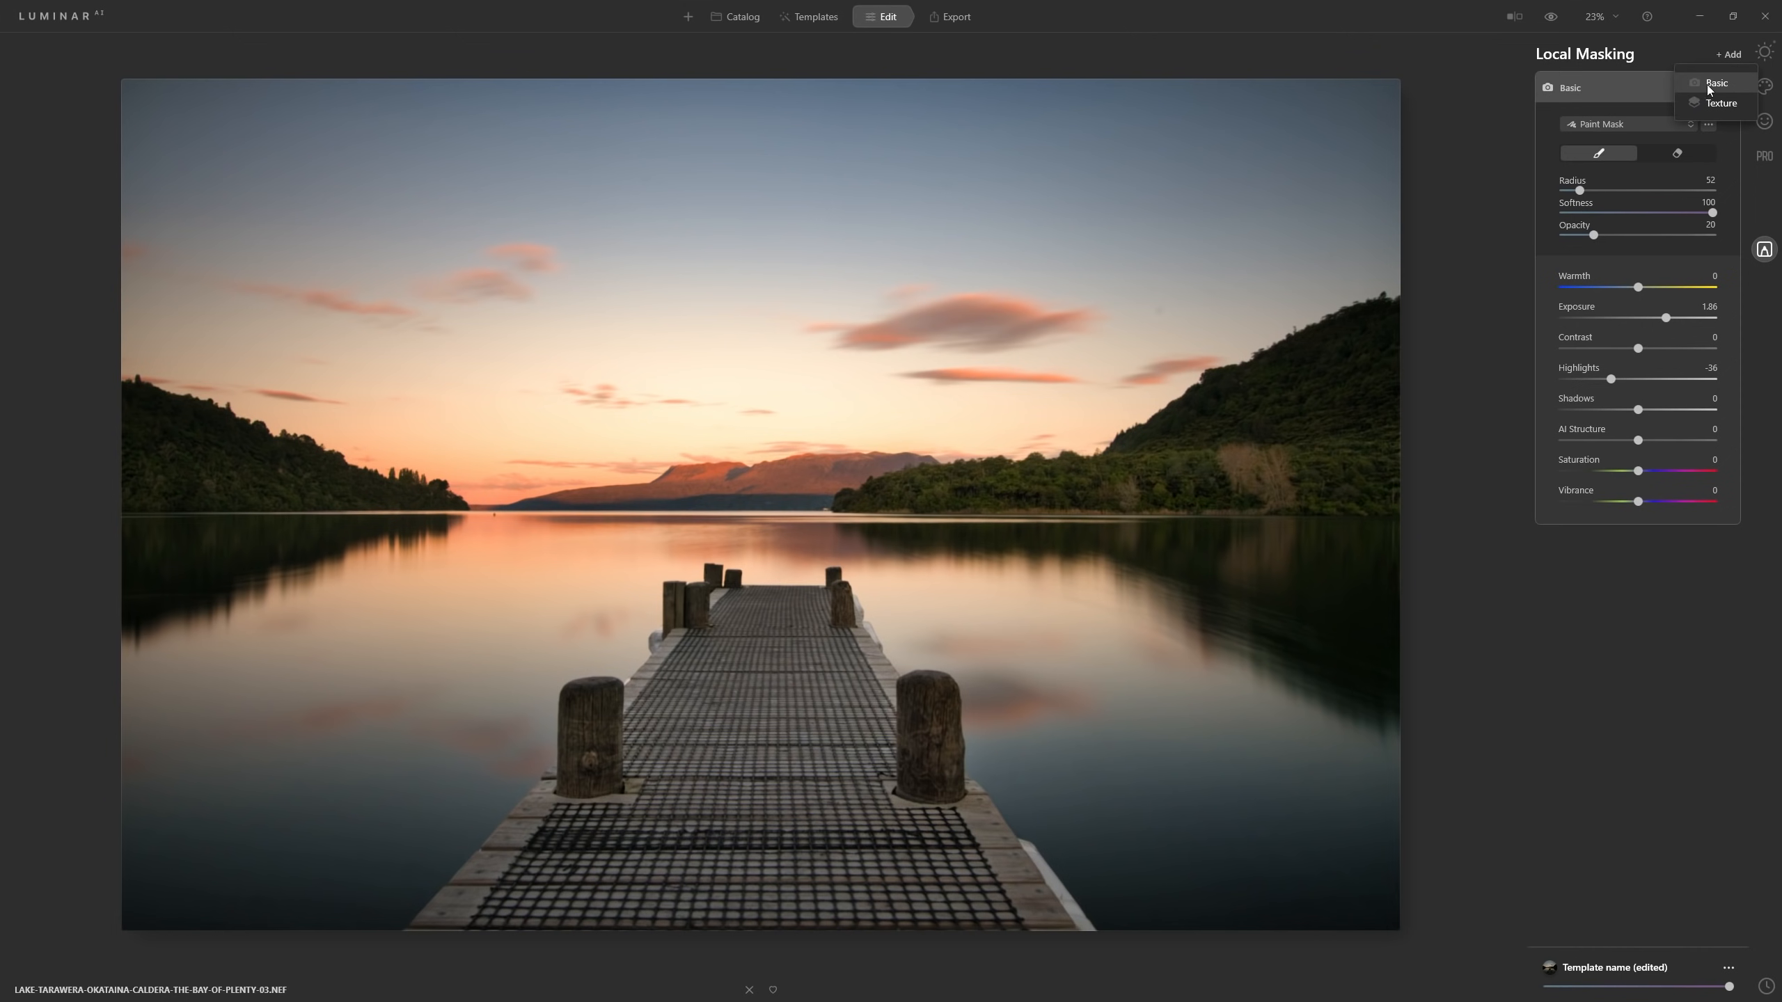
{"action": "left_click", "coordinate": [1730, 88]}
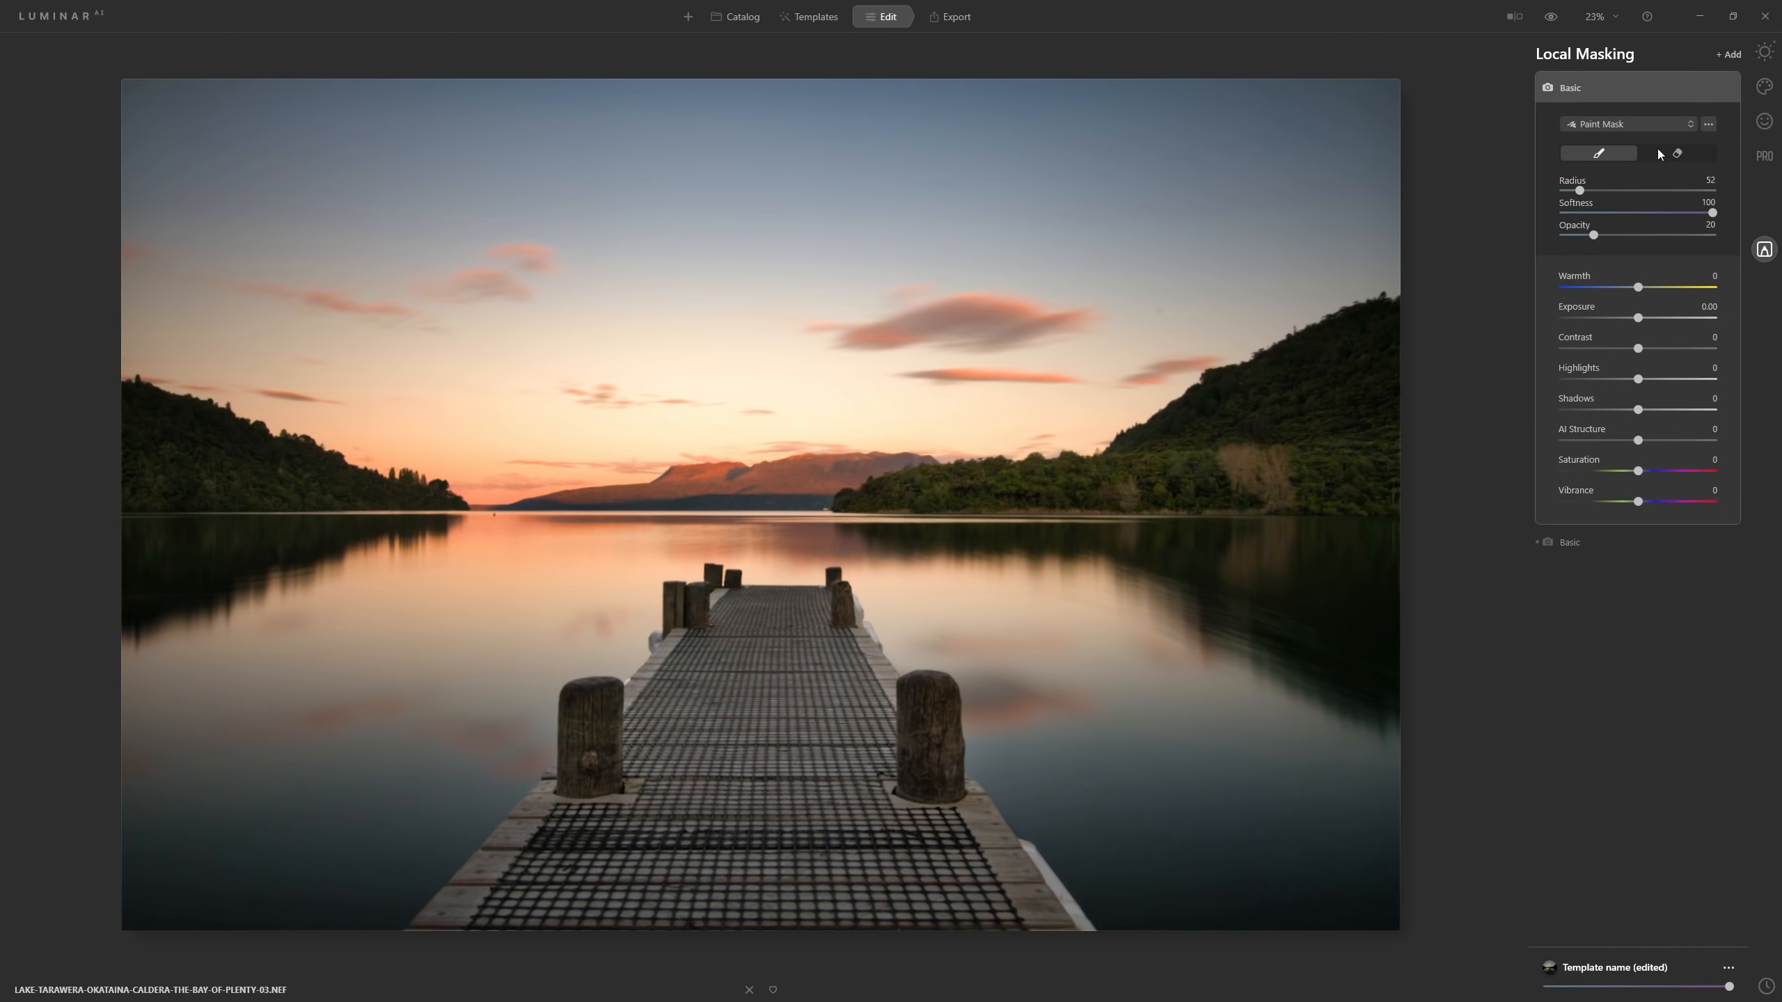
{"action": "left_click_drag", "start_coordinate": [1638, 318], "coordinate": [1609, 320]}
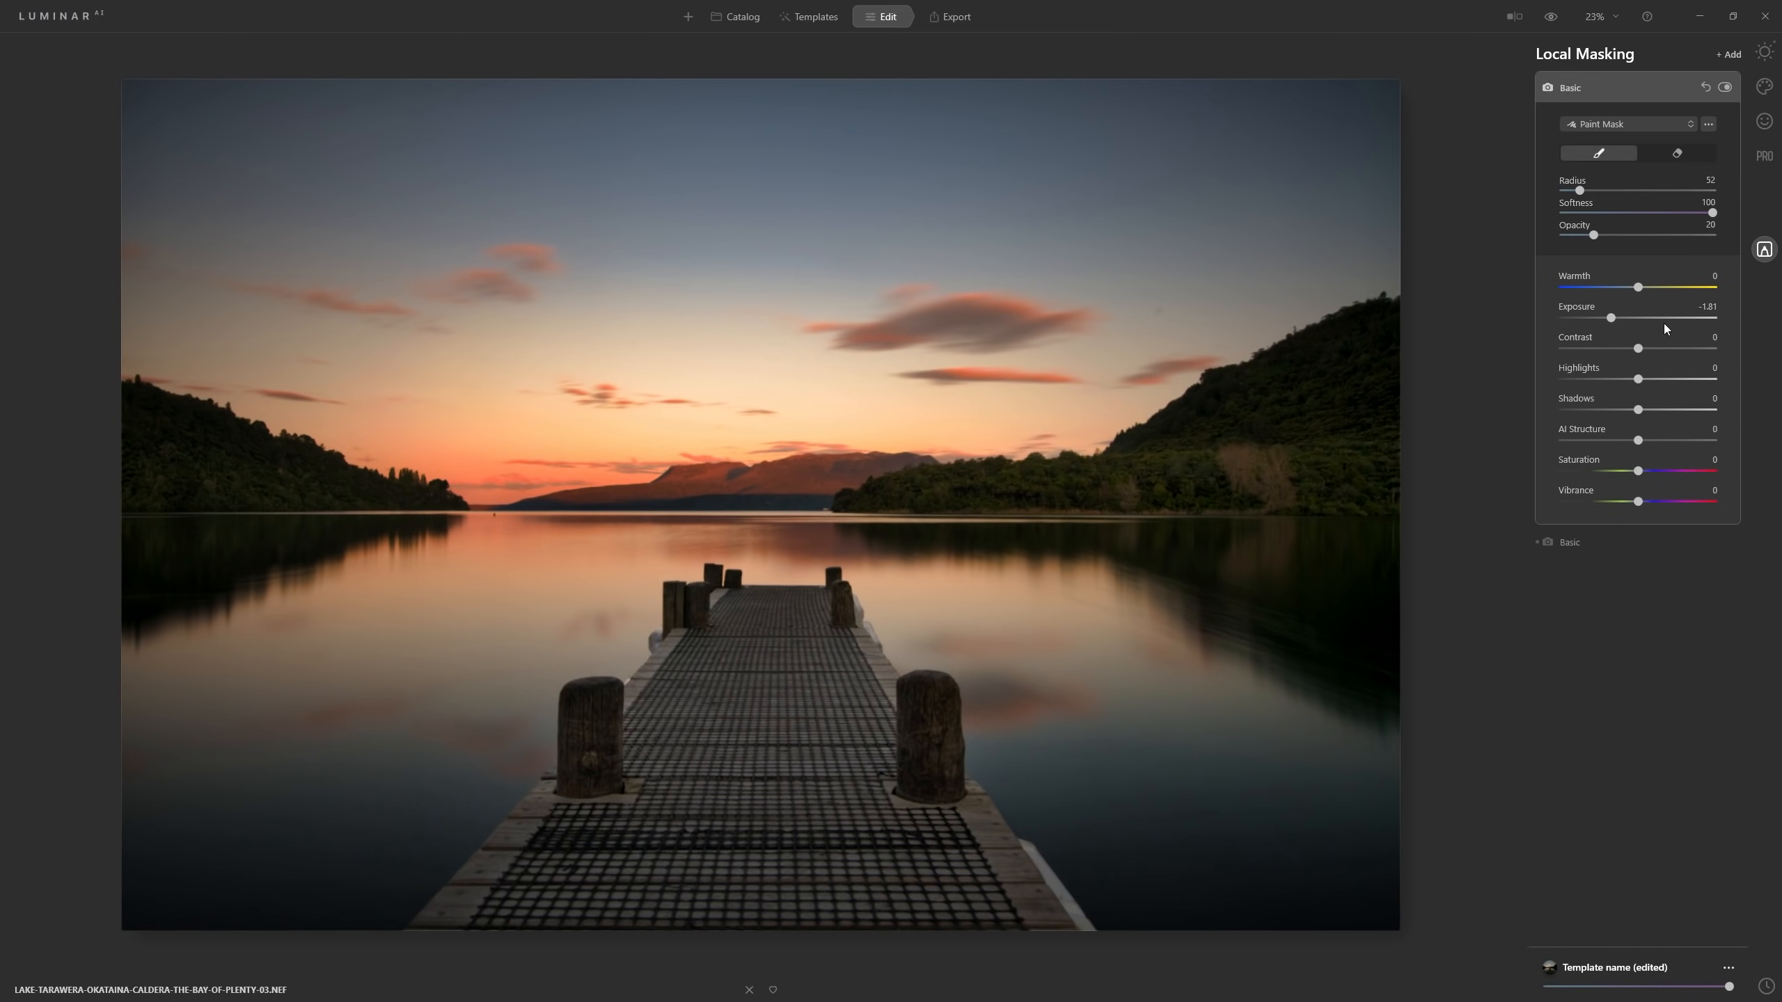
{"action": "left_click_drag", "start_coordinate": [1638, 380], "coordinate": [1629, 380]}
{"action": "left_click_drag", "start_coordinate": [1646, 414], "coordinate": [1657, 417]}
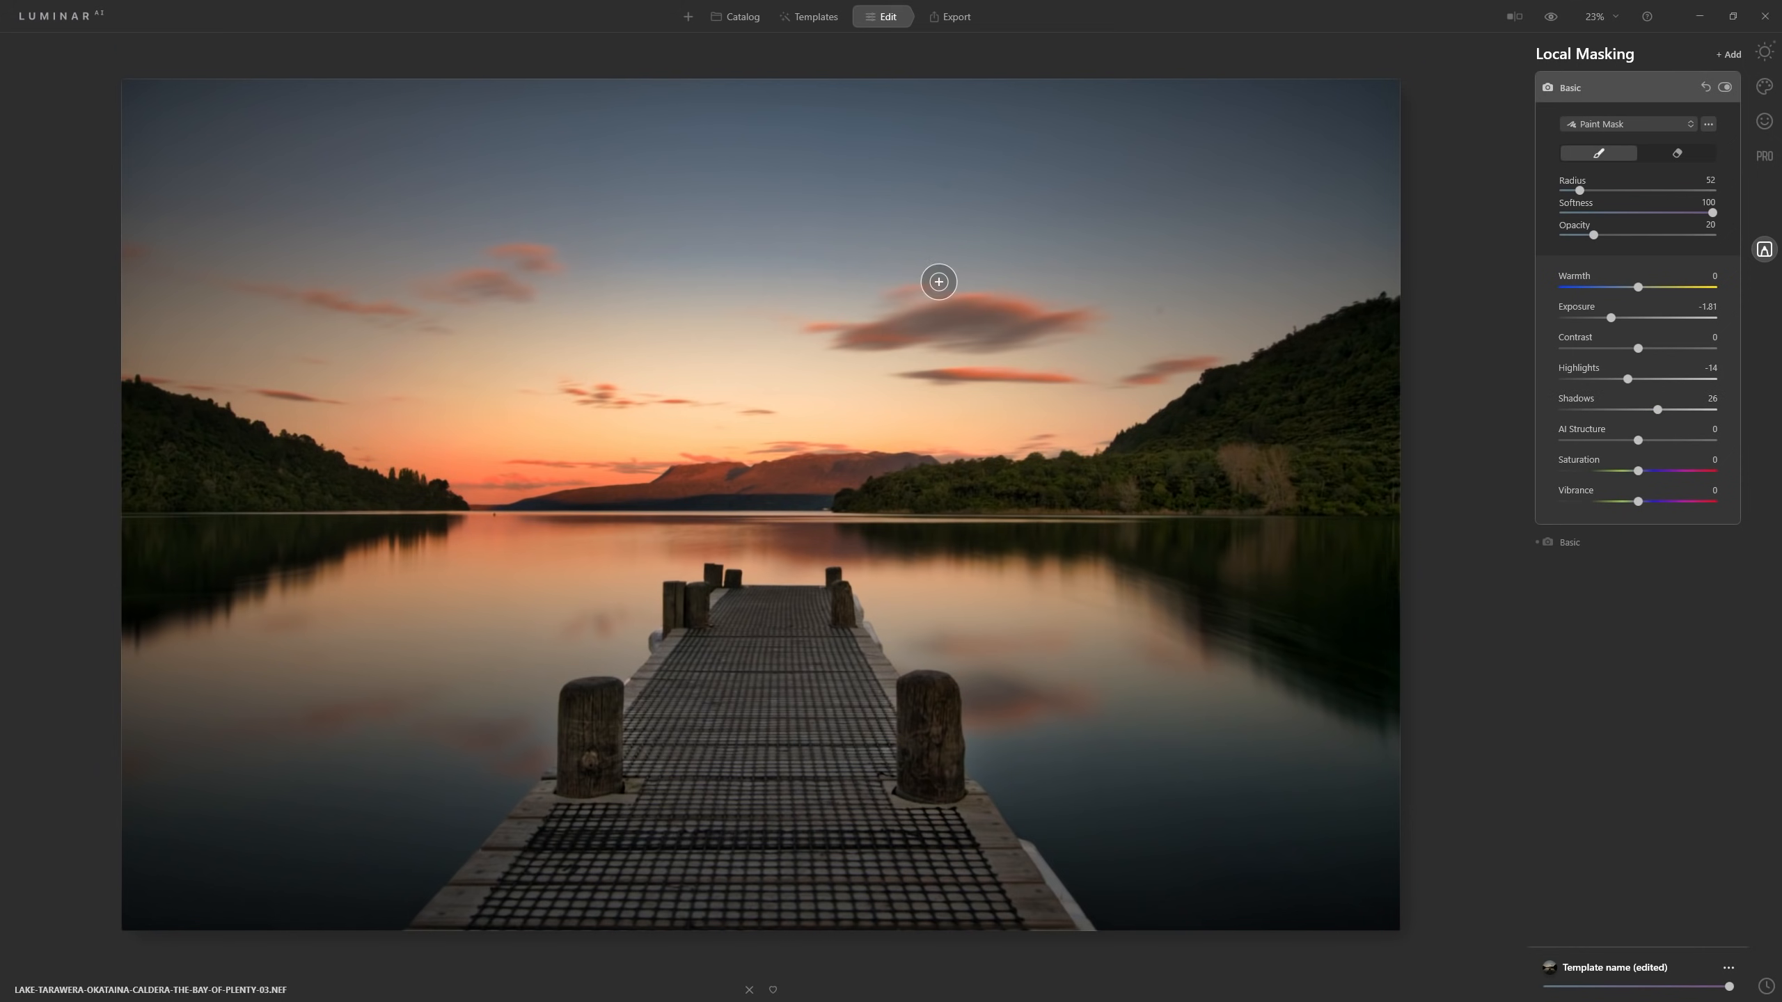
Enlarge the brush of the darkening mask to radius 316 for painting the sky
{"action": "key", "text": "bracketright"}
{"action": "key", "text": "bracketright"}
{"action": "key", "text": "bracketright"}
{"action": "key", "text": "bracketright"}
{"action": "key", "text": "bracketright"}
{"action": "key", "text": "bracketright"}
{"action": "key", "text": "bracketright"}
{"action": "key", "text": "bracketright"}
{"action": "key", "text": "bracketright"}
{"action": "key", "text": "bracketright"}
{"action": "key", "text": "bracketright"}
{"action": "key", "text": "bracketright"}
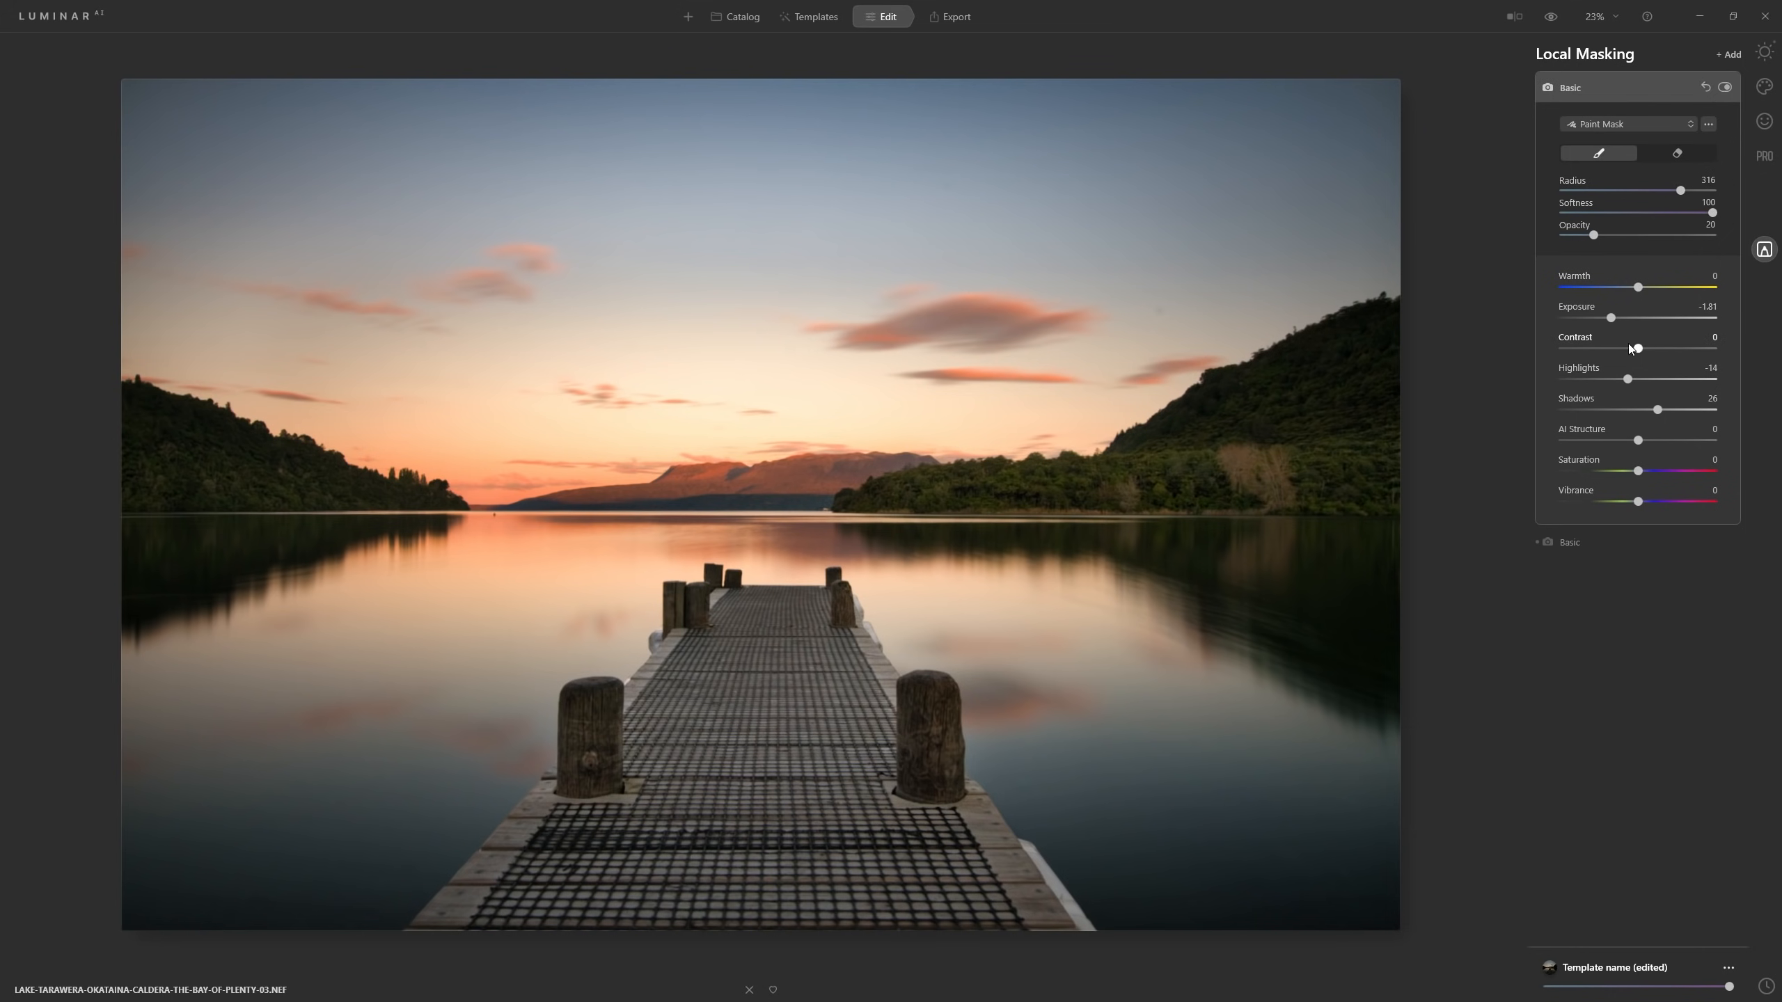
Erase the darkening mask across the sky and raise the eraser's opacity to 100
{"action": "left_click", "coordinate": [1676, 152]}
{"action": "mouse_move", "coordinate": [1224, 316]}
{"action": "left_mouse_down"}
{"action": "mouse_move", "coordinate": [795, 279]}
{"action": "mouse_move", "coordinate": [522, 351]}
{"action": "mouse_move", "coordinate": [247, 319]}
{"action": "left_mouse_up"}
{"action": "left_click_drag", "start_coordinate": [1595, 236], "coordinate": [1714, 235]}
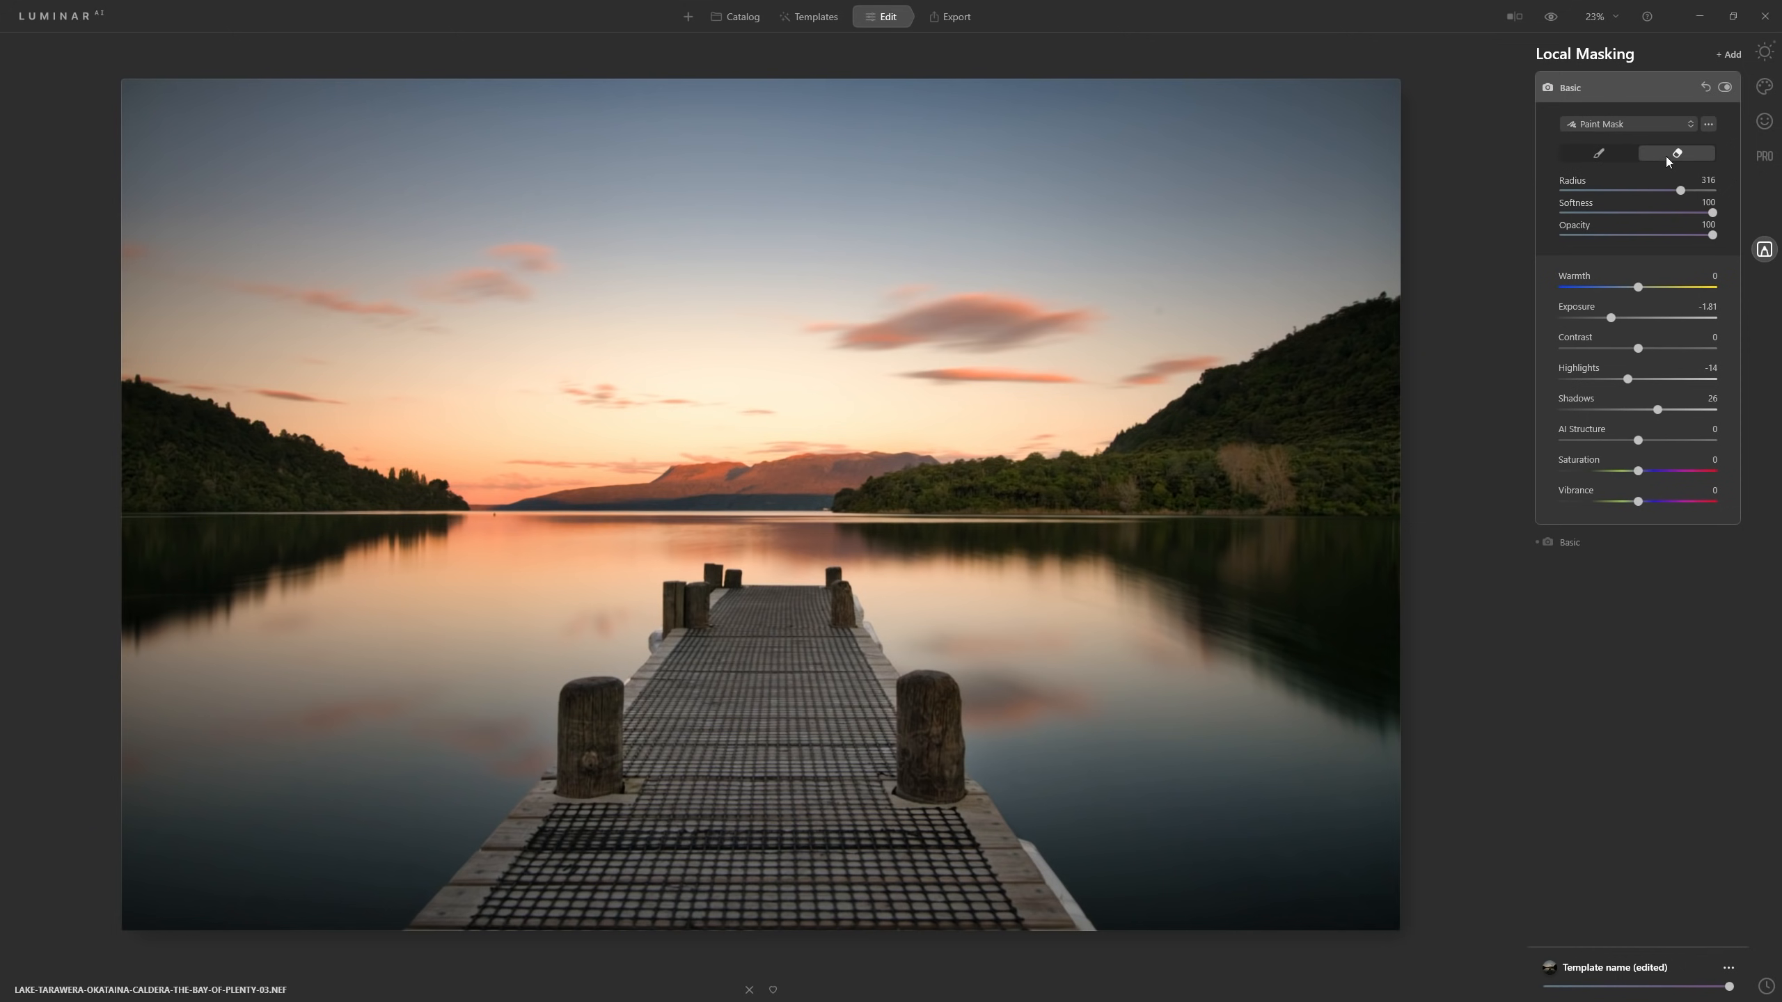
Return to painting the darkening mask with opacity 7 and radius 400, and brush over the sky
{"action": "left_click", "coordinate": [1615, 155]}
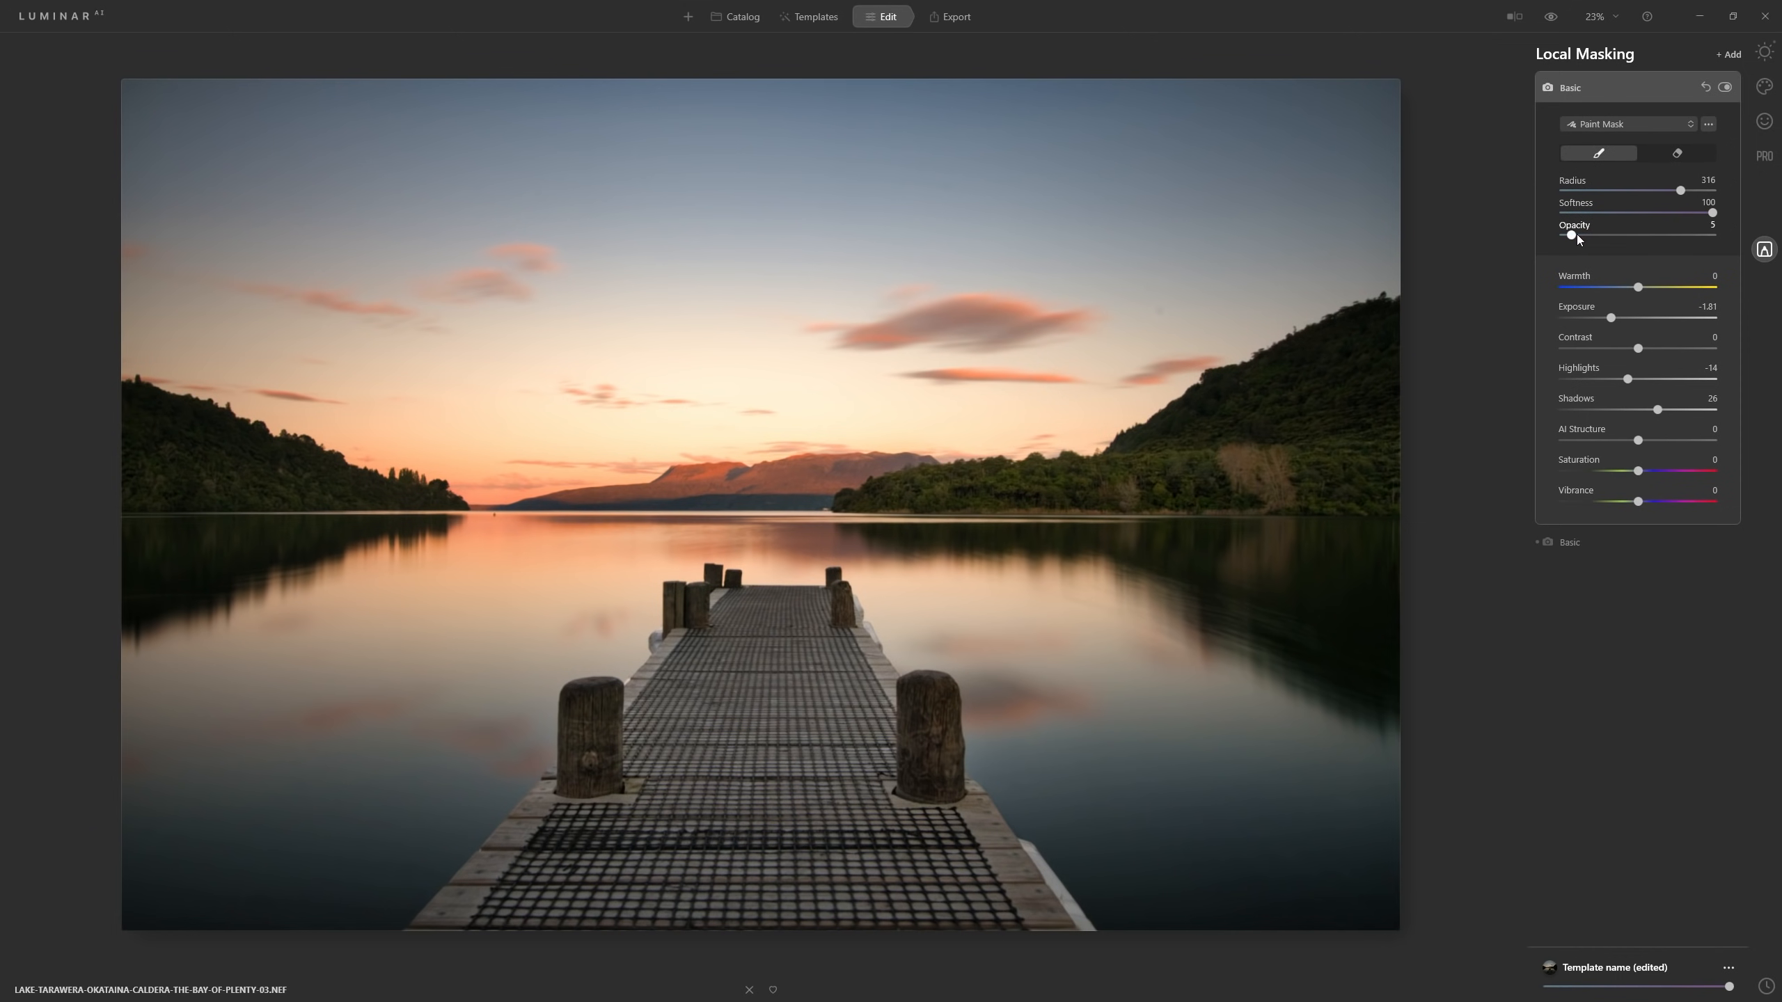
{"action": "left_click_drag", "start_coordinate": [1578, 237], "coordinate": [1575, 238]}
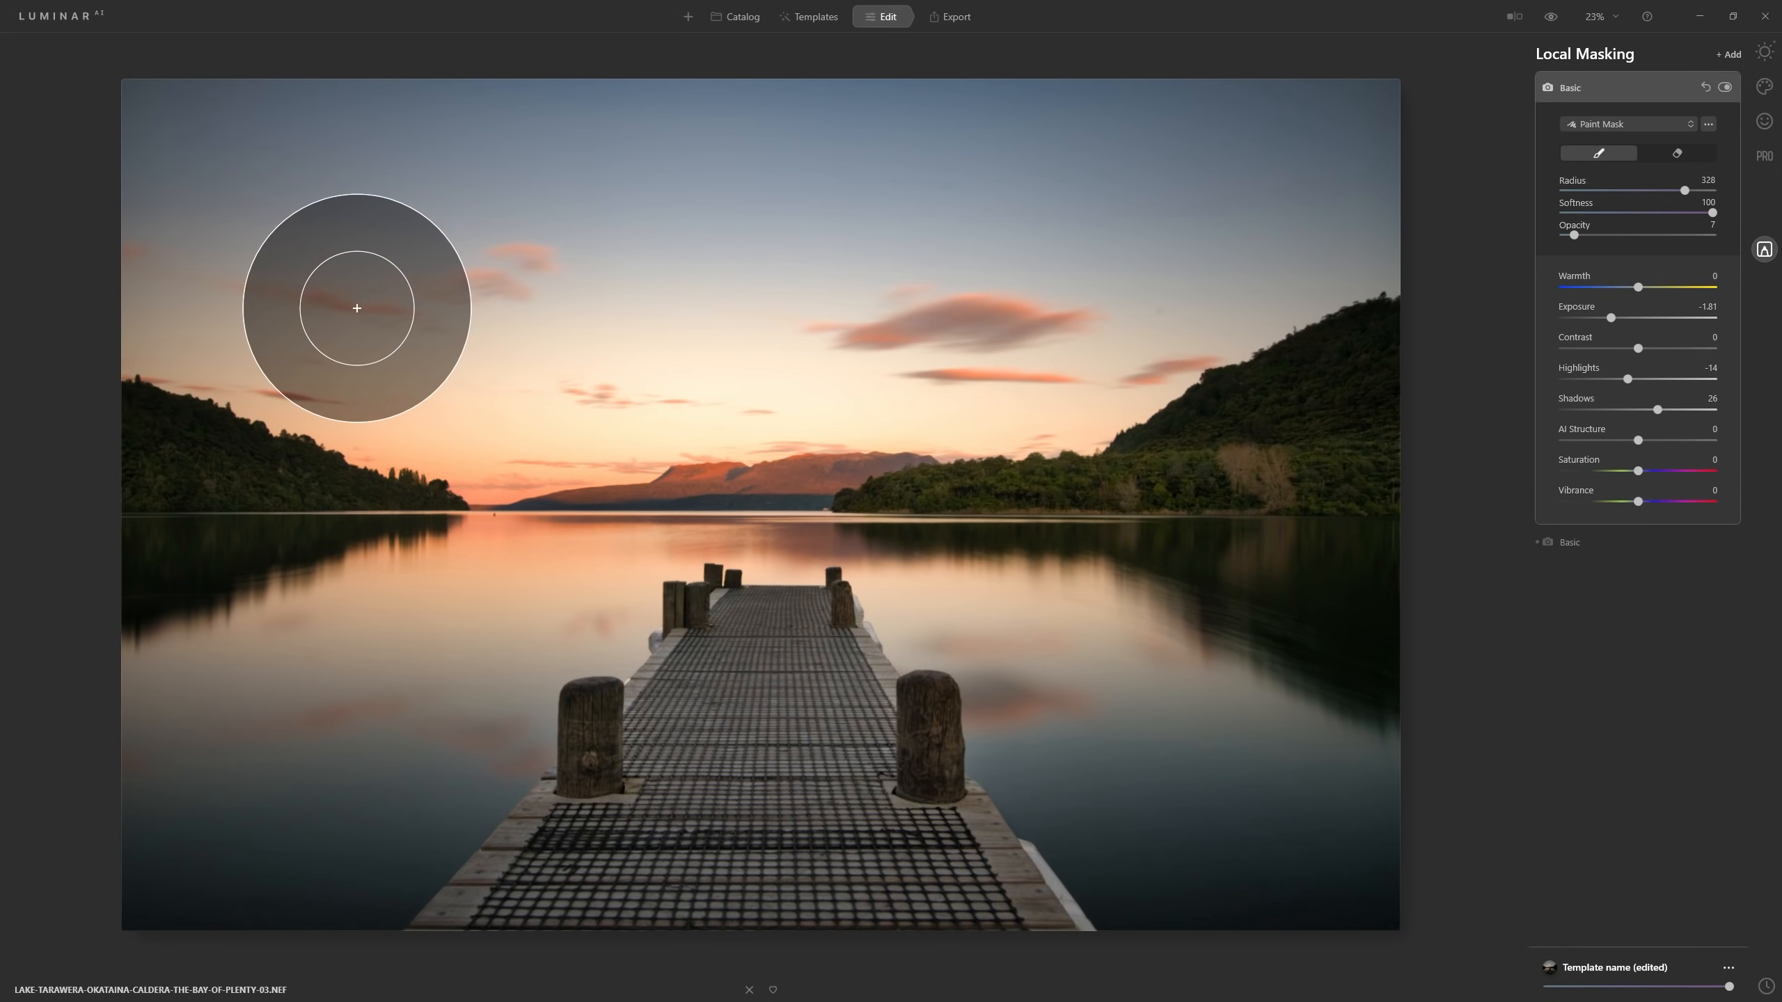
{"action": "key", "text": "bracketright"}
{"action": "key", "text": "bracketright"}
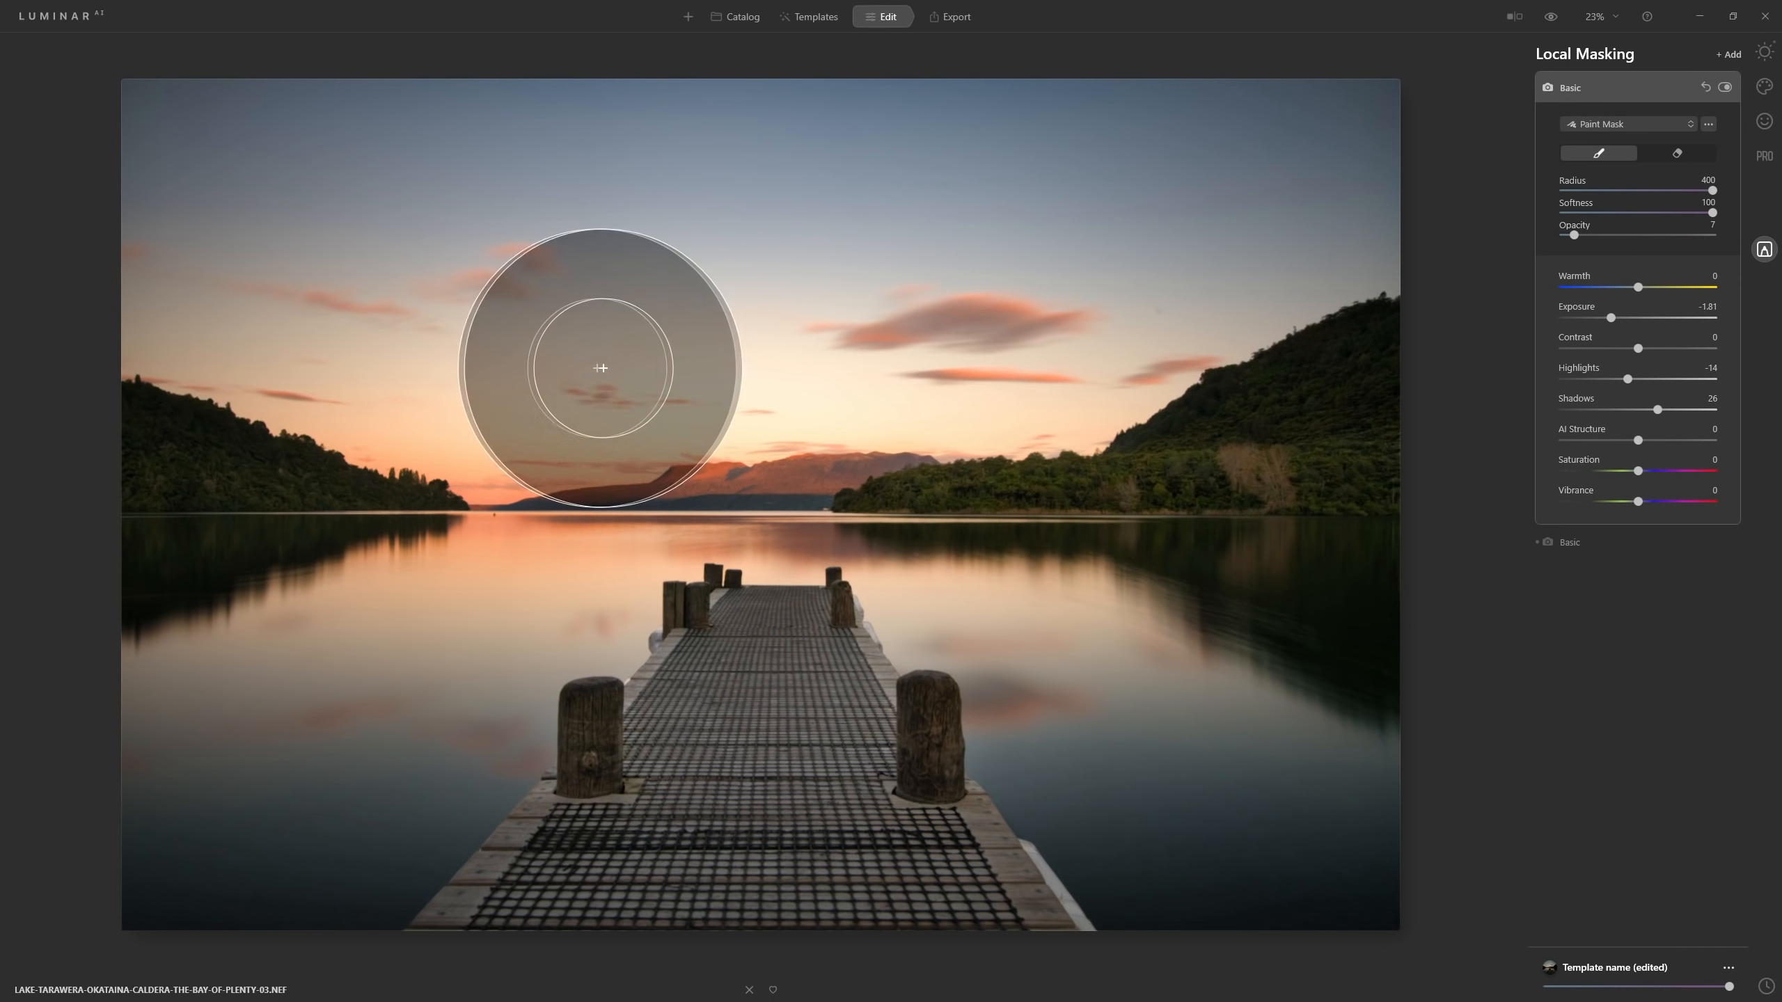
{"action": "left_click", "coordinate": [1007, 347]}
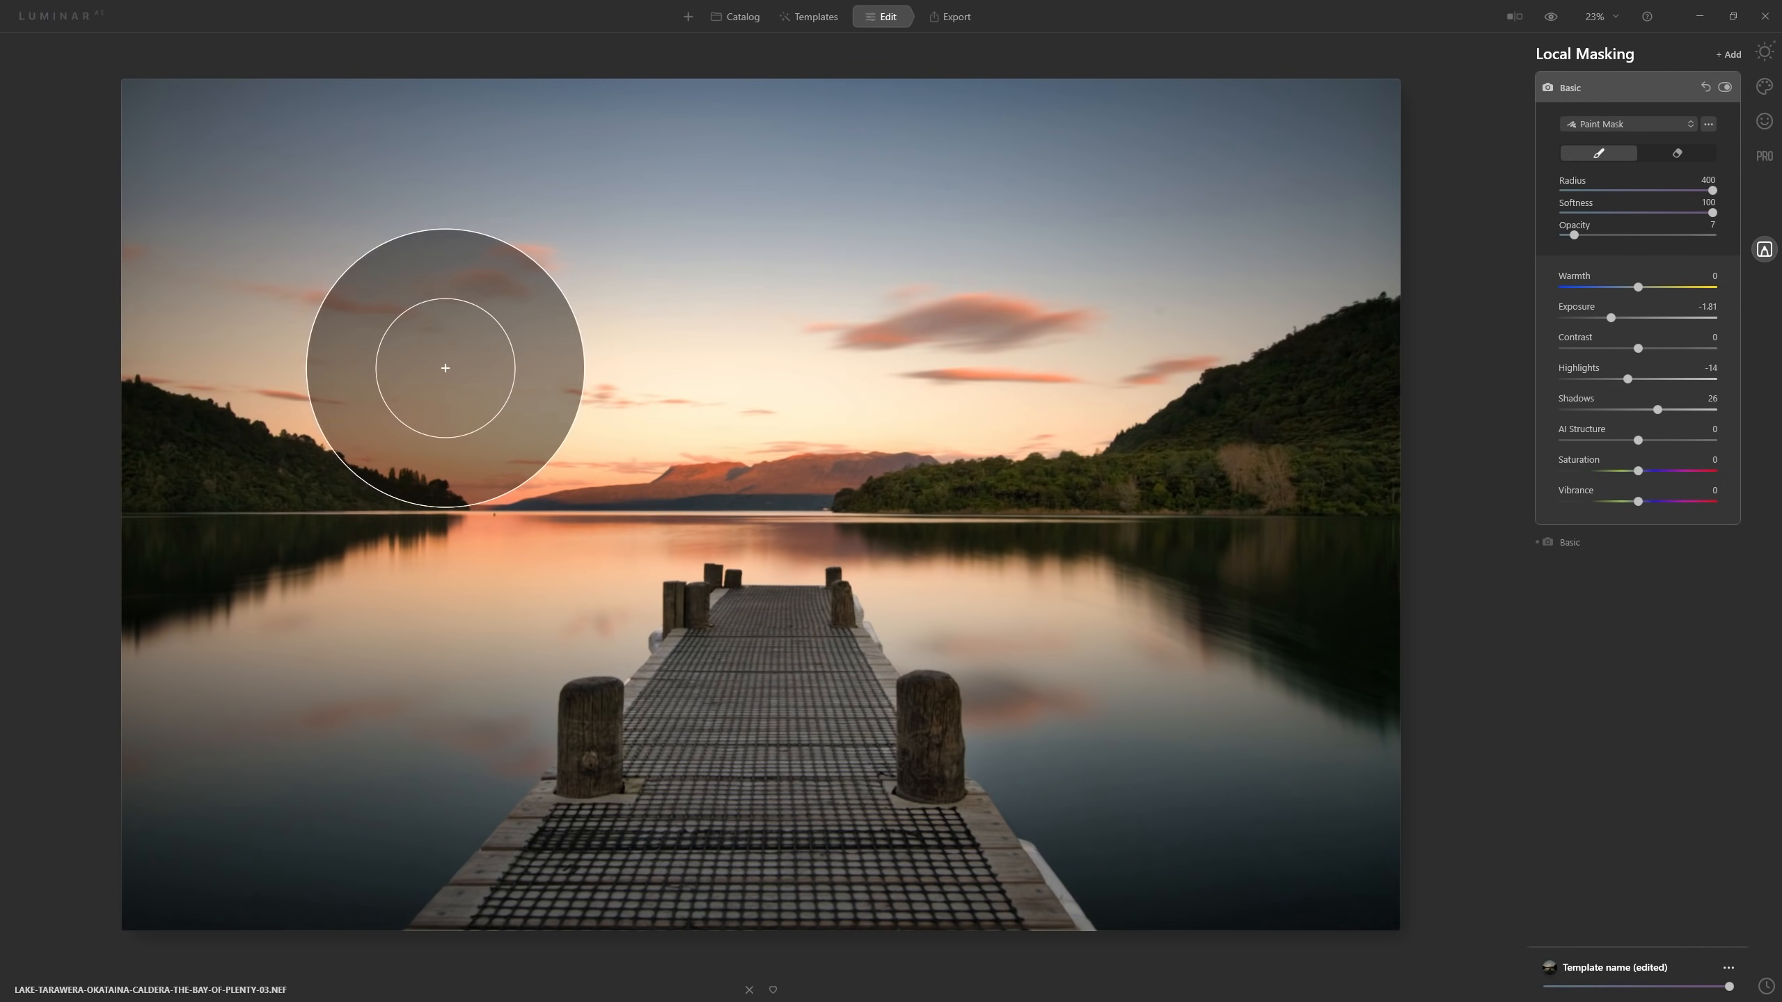
Shrink the brush to radius 148 and paint the darkening mask along the low sky above the distant mountains
{"action": "key", "text": "bracketleft"}
{"action": "key", "text": "bracketleft"}
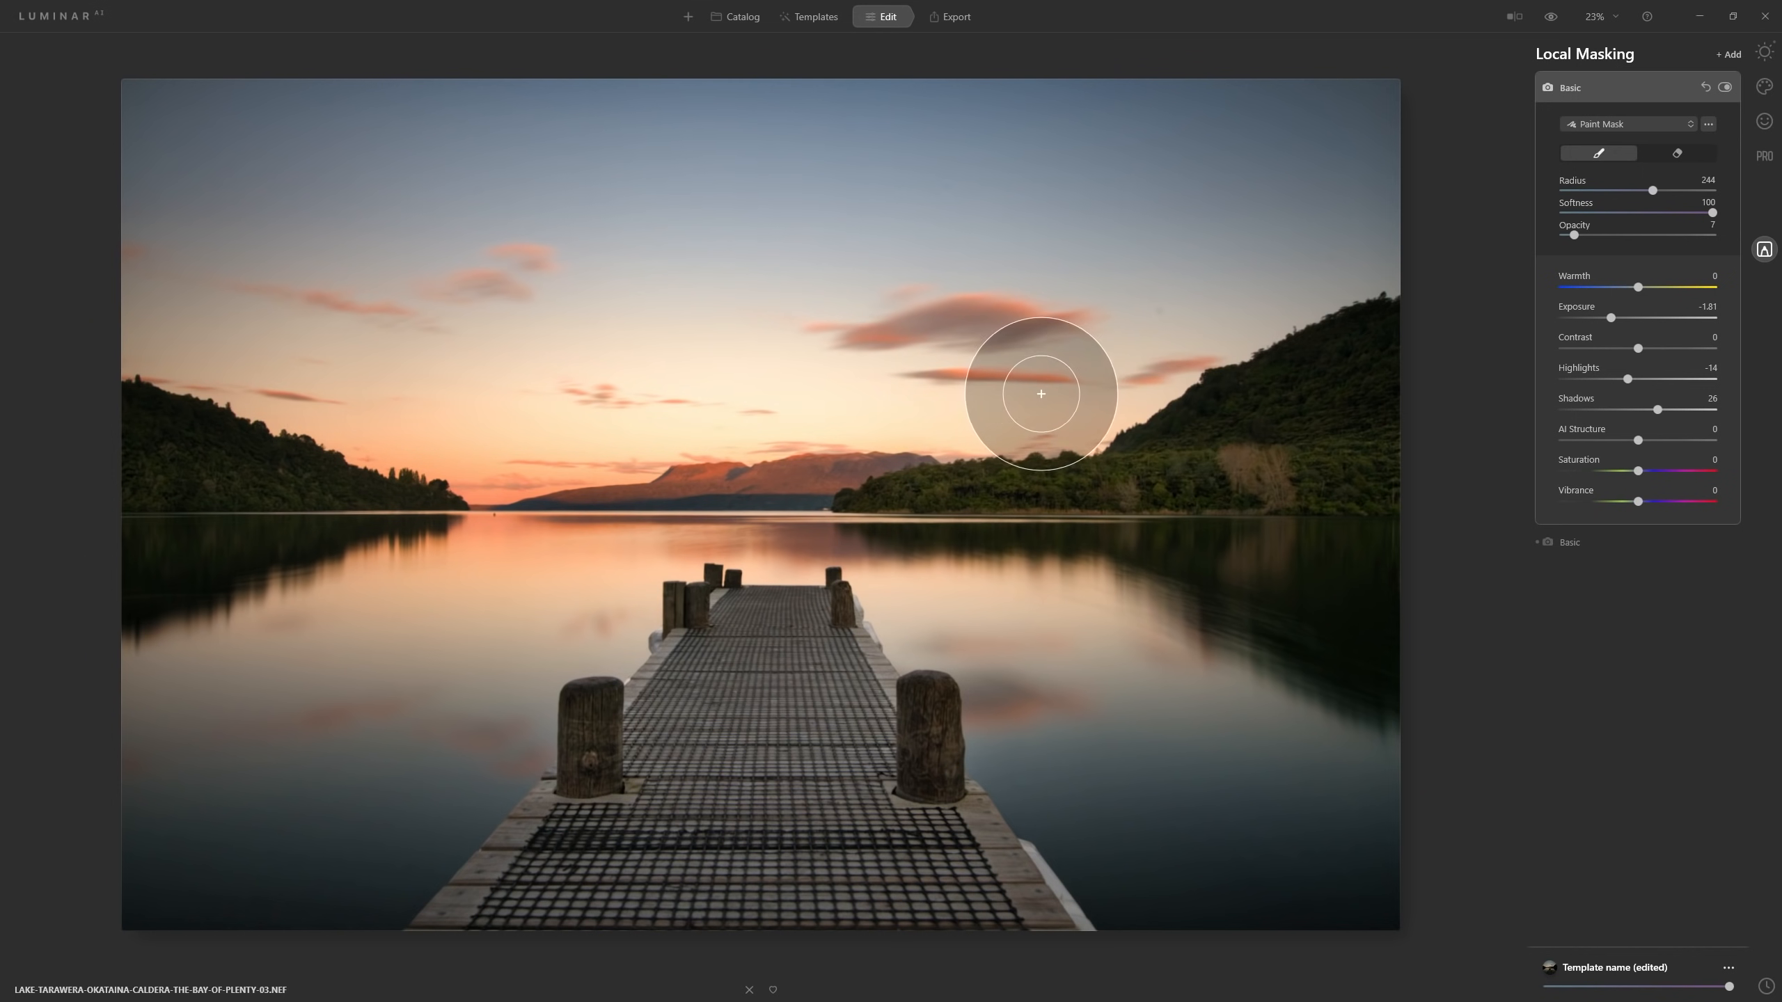
{"action": "key", "text": "bracketleft"}
{"action": "key", "text": "bracketleft"}
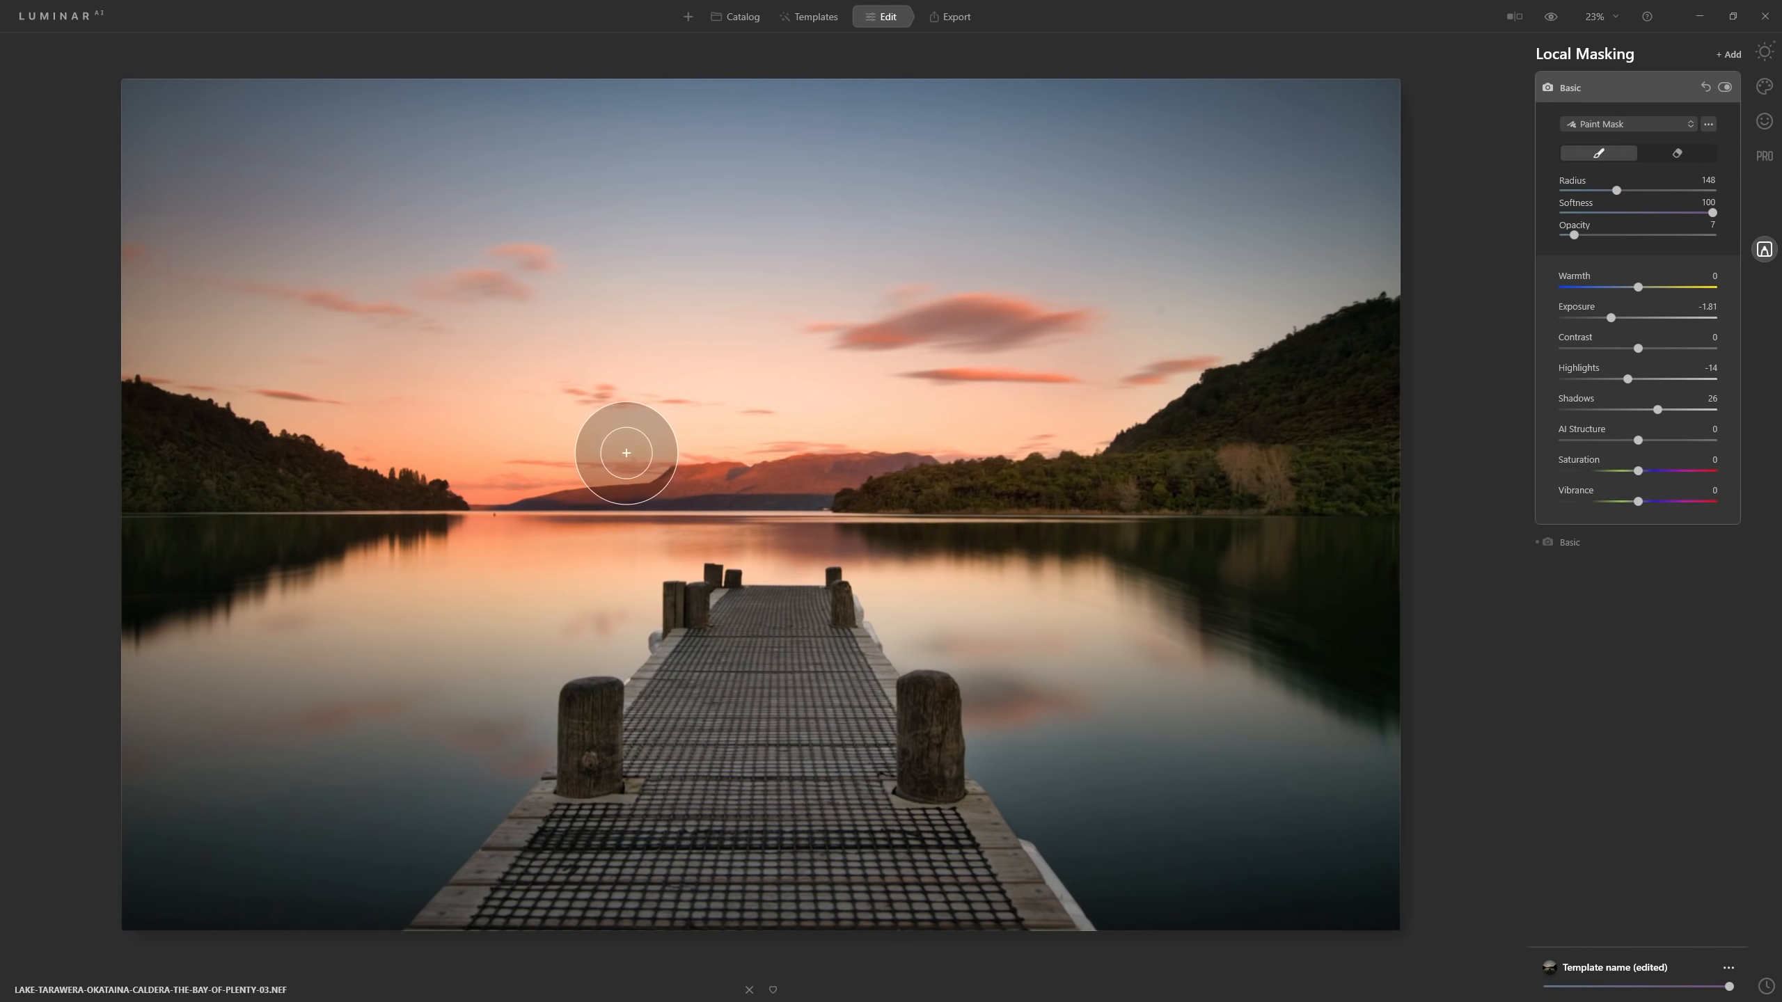
Try a broad darkening stroke across the whole sky at radius 400 and undo it
{"action": "key", "text": "bracketright"}
{"action": "key", "text": "bracketright"}
{"action": "key", "text": "bracketright"}
{"action": "key", "text": "bracketright"}
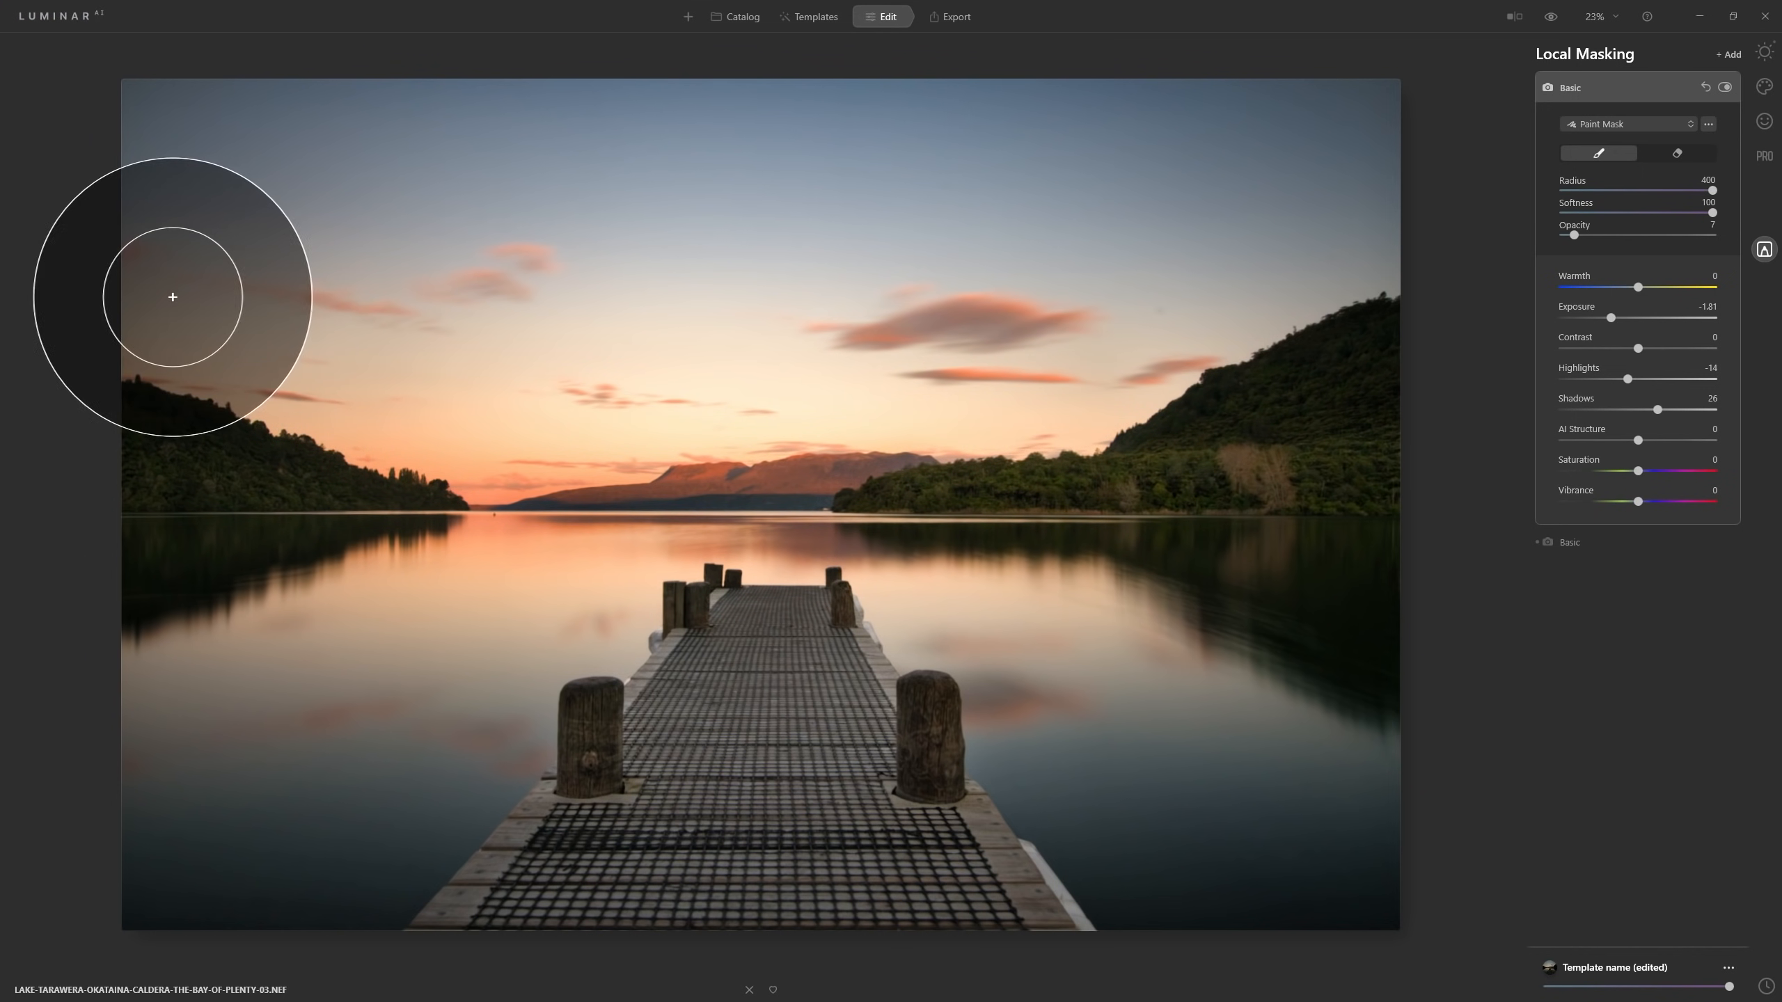
{"action": "mouse_move", "coordinate": [1351, 199]}
{"action": "left_mouse_down"}
{"action": "mouse_move", "coordinate": [986, 302]}
{"action": "mouse_move", "coordinate": [238, 271]}
{"action": "mouse_move", "coordinate": [1118, 299]}
{"action": "mouse_move", "coordinate": [252, 273]}
{"action": "mouse_move", "coordinate": [286, 303]}
{"action": "mouse_move", "coordinate": [1380, 243]}
{"action": "mouse_move", "coordinate": [350, 227]}
{"action": "mouse_move", "coordinate": [894, 339]}
{"action": "mouse_move", "coordinate": [418, 358]}
{"action": "left_mouse_up"}
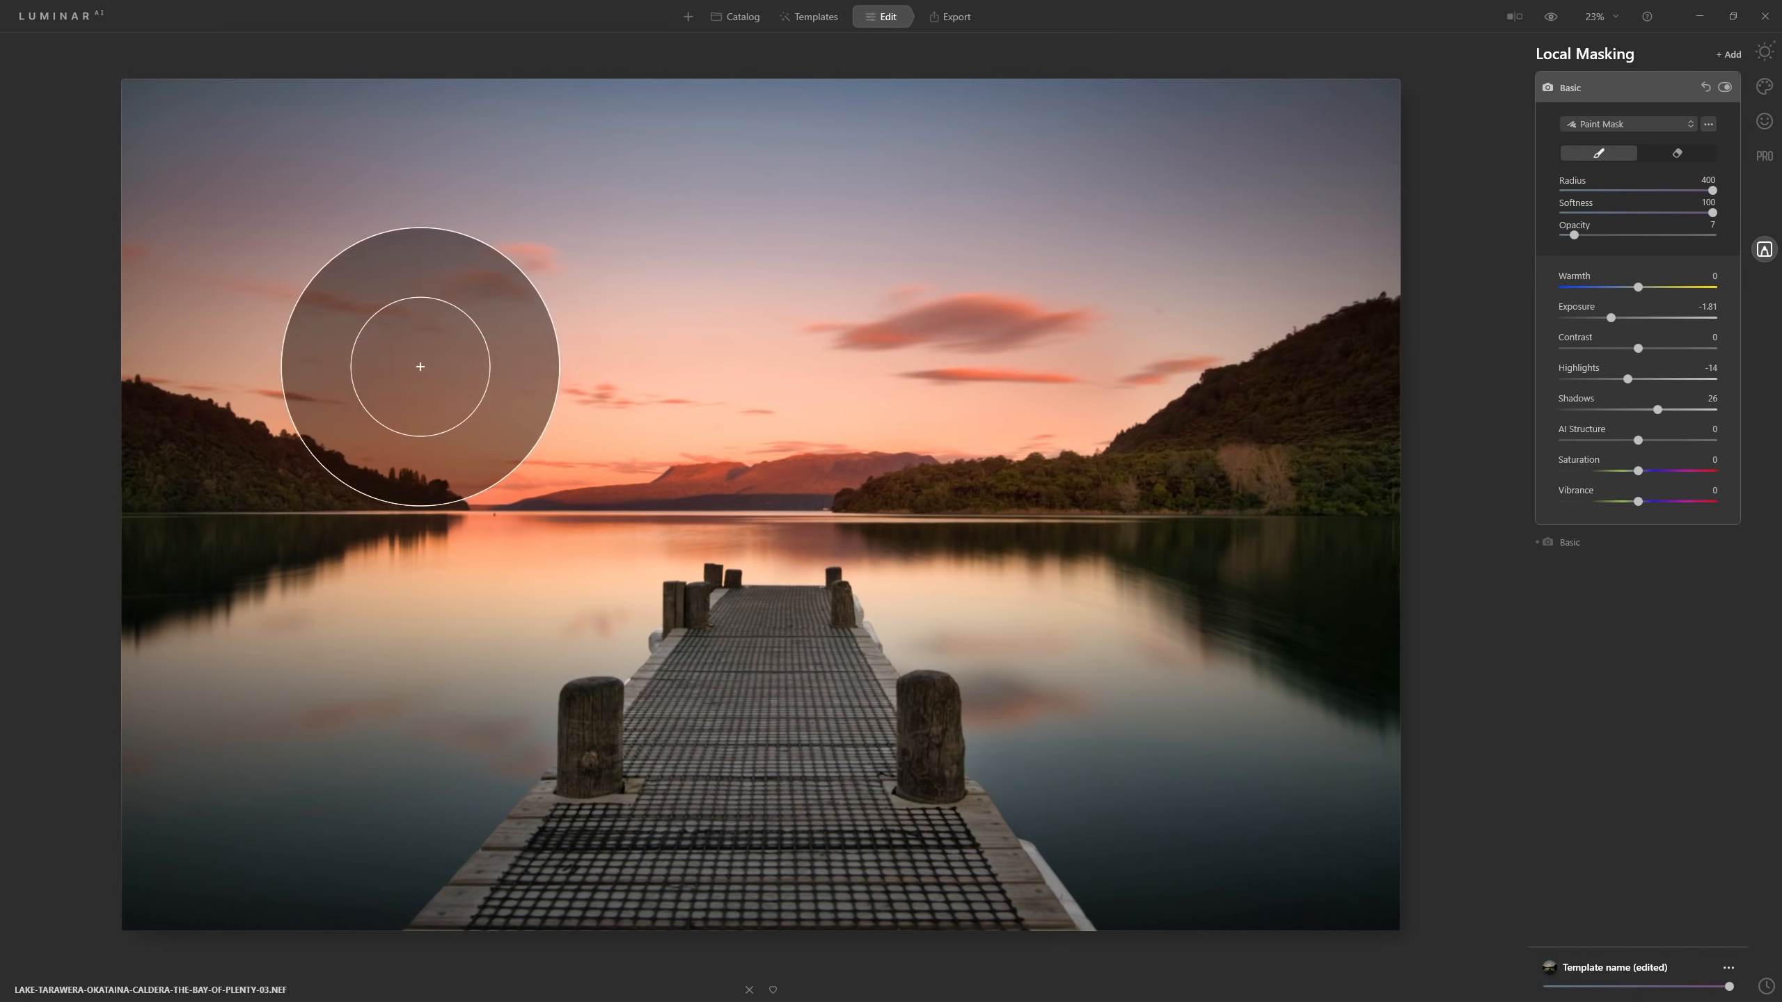
{"action": "key", "text": "ctrl+z"}
Shrink the brush to radius 256 and brush the darkening mask across the lake water
{"action": "key", "text": "bracketleft"}
{"action": "key", "text": "bracketleft"}
{"action": "mouse_move", "coordinate": [246, 605]}
{"action": "left_mouse_down"}
{"action": "mouse_move", "coordinate": [876, 553]}
{"action": "mouse_move", "coordinate": [1093, 584]}
{"action": "mouse_move", "coordinate": [996, 600]}
{"action": "mouse_move", "coordinate": [1261, 652]}
{"action": "mouse_move", "coordinate": [1298, 632]}
{"action": "left_mouse_up"}
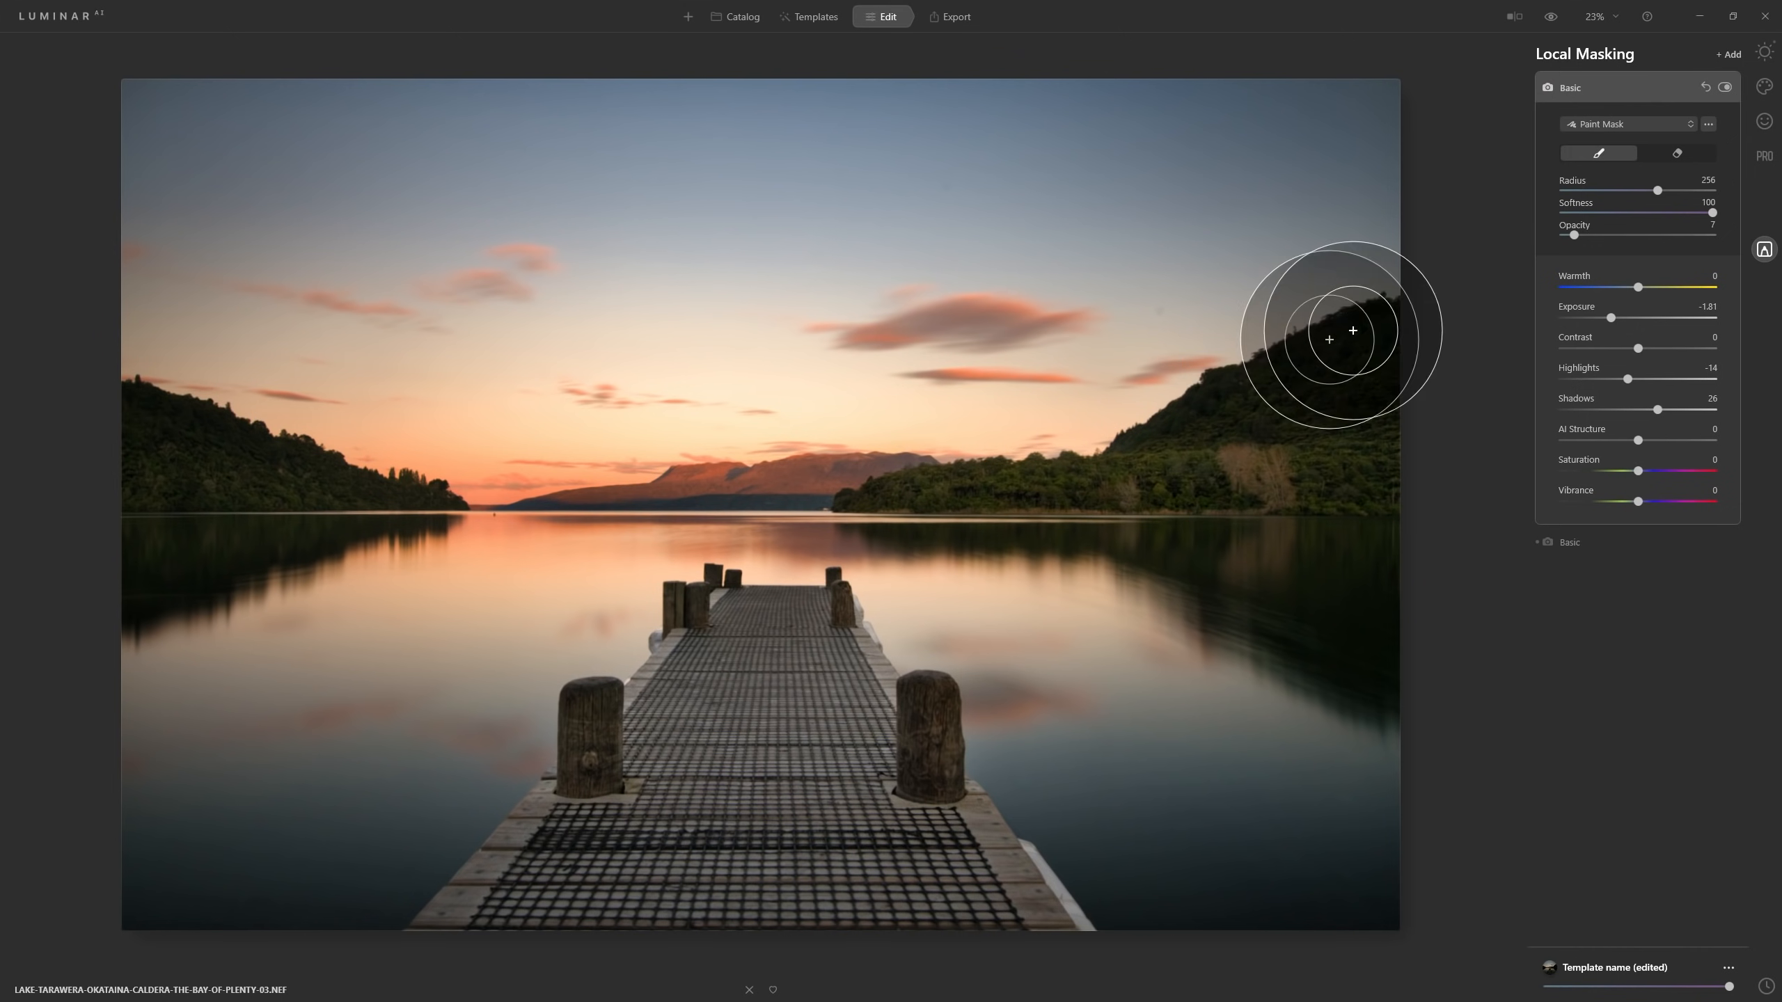
Reopen the first Basic mask, shrink the brush to radius 88 and brighten the right-hand hillside with opacity 7
{"action": "left_click", "coordinate": [1577, 541]}
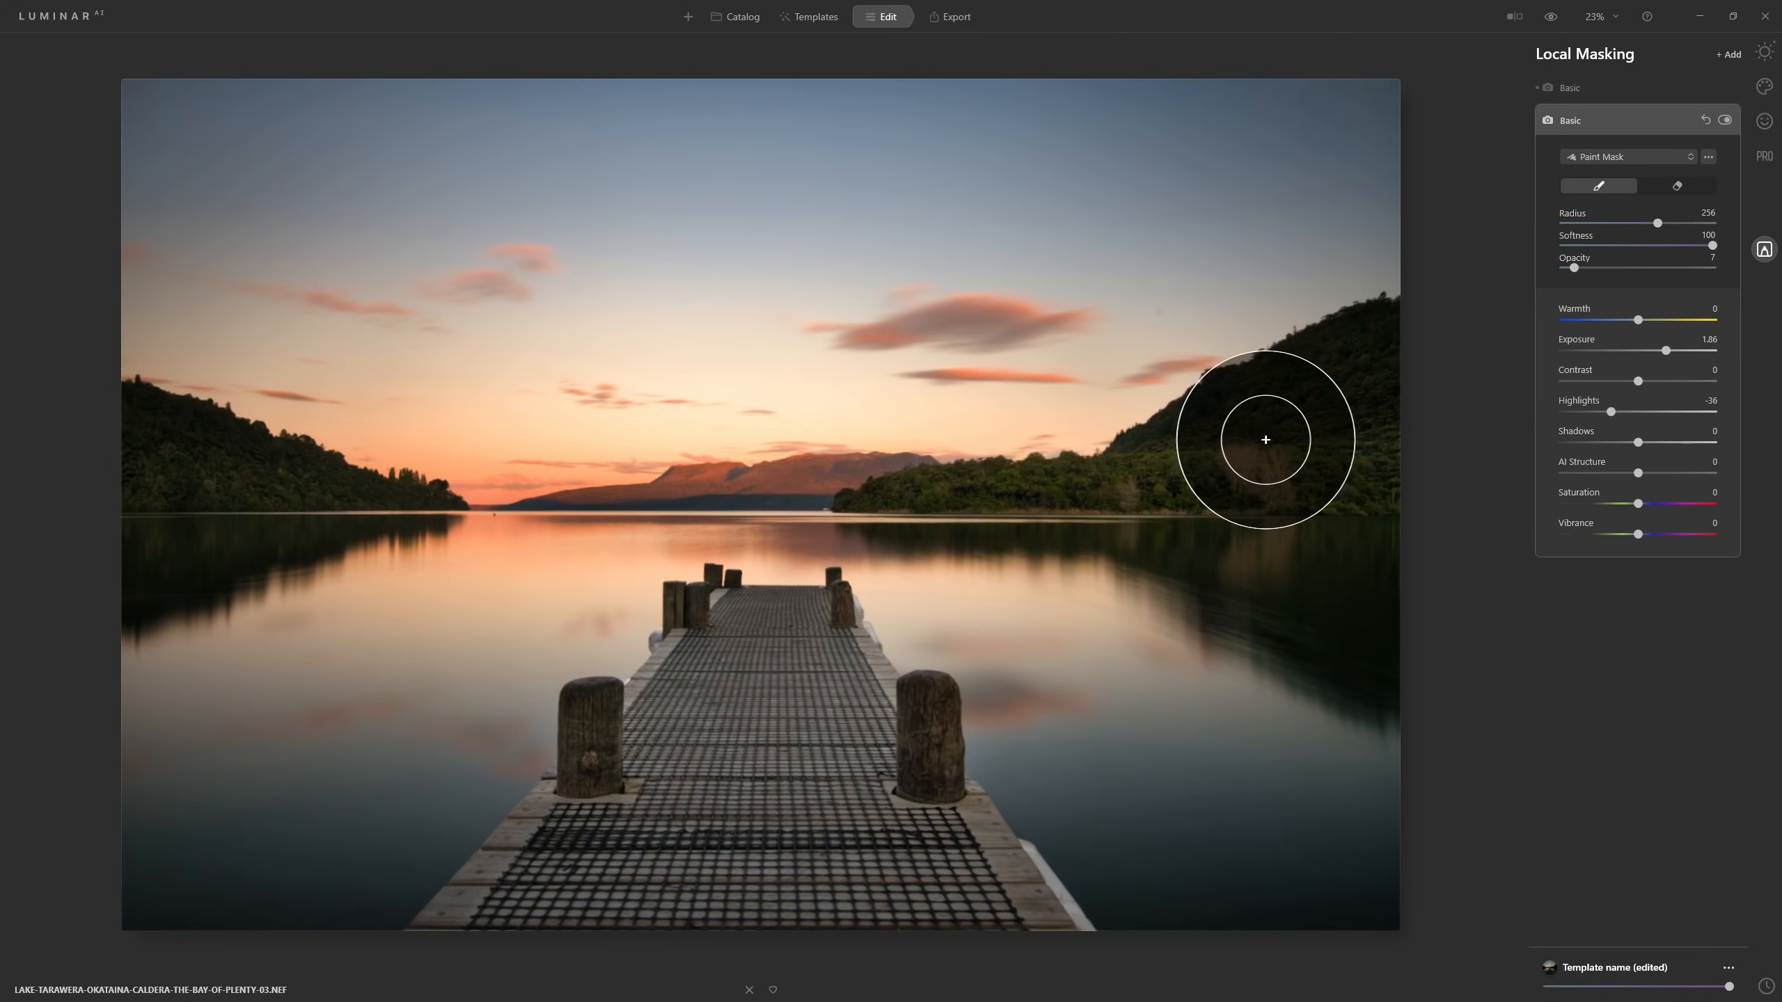
{"action": "key", "text": "bracketleft"}
{"action": "key", "text": "bracketleft"}
{"action": "key", "text": "bracketleft"}
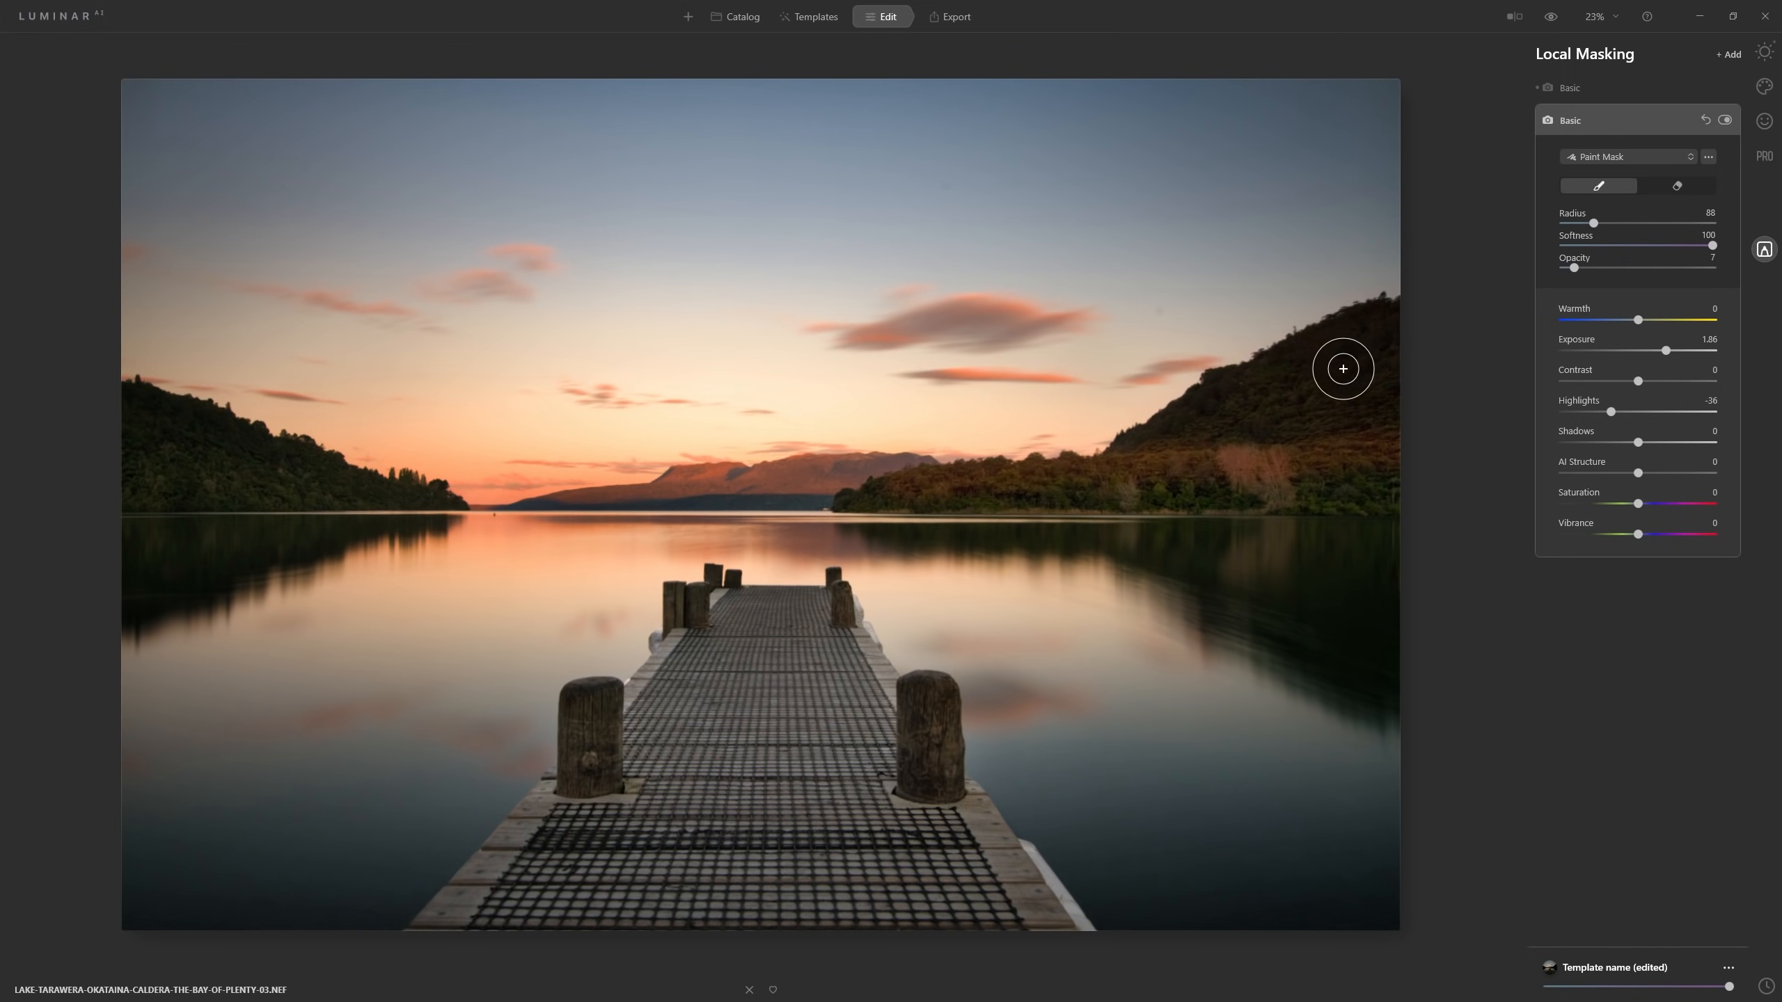
Adjust the brush to radius 160, then 148, and paint the brightening mask over the left-hand hillside down to the shoreline
{"action": "key", "text": "bracketright"}
{"action": "key", "text": "bracketright"}
{"action": "key", "text": "bracketright"}
{"action": "key", "text": "bracketright"}
{"action": "key", "text": "bracketright"}
{"action": "key", "text": "bracketright"}
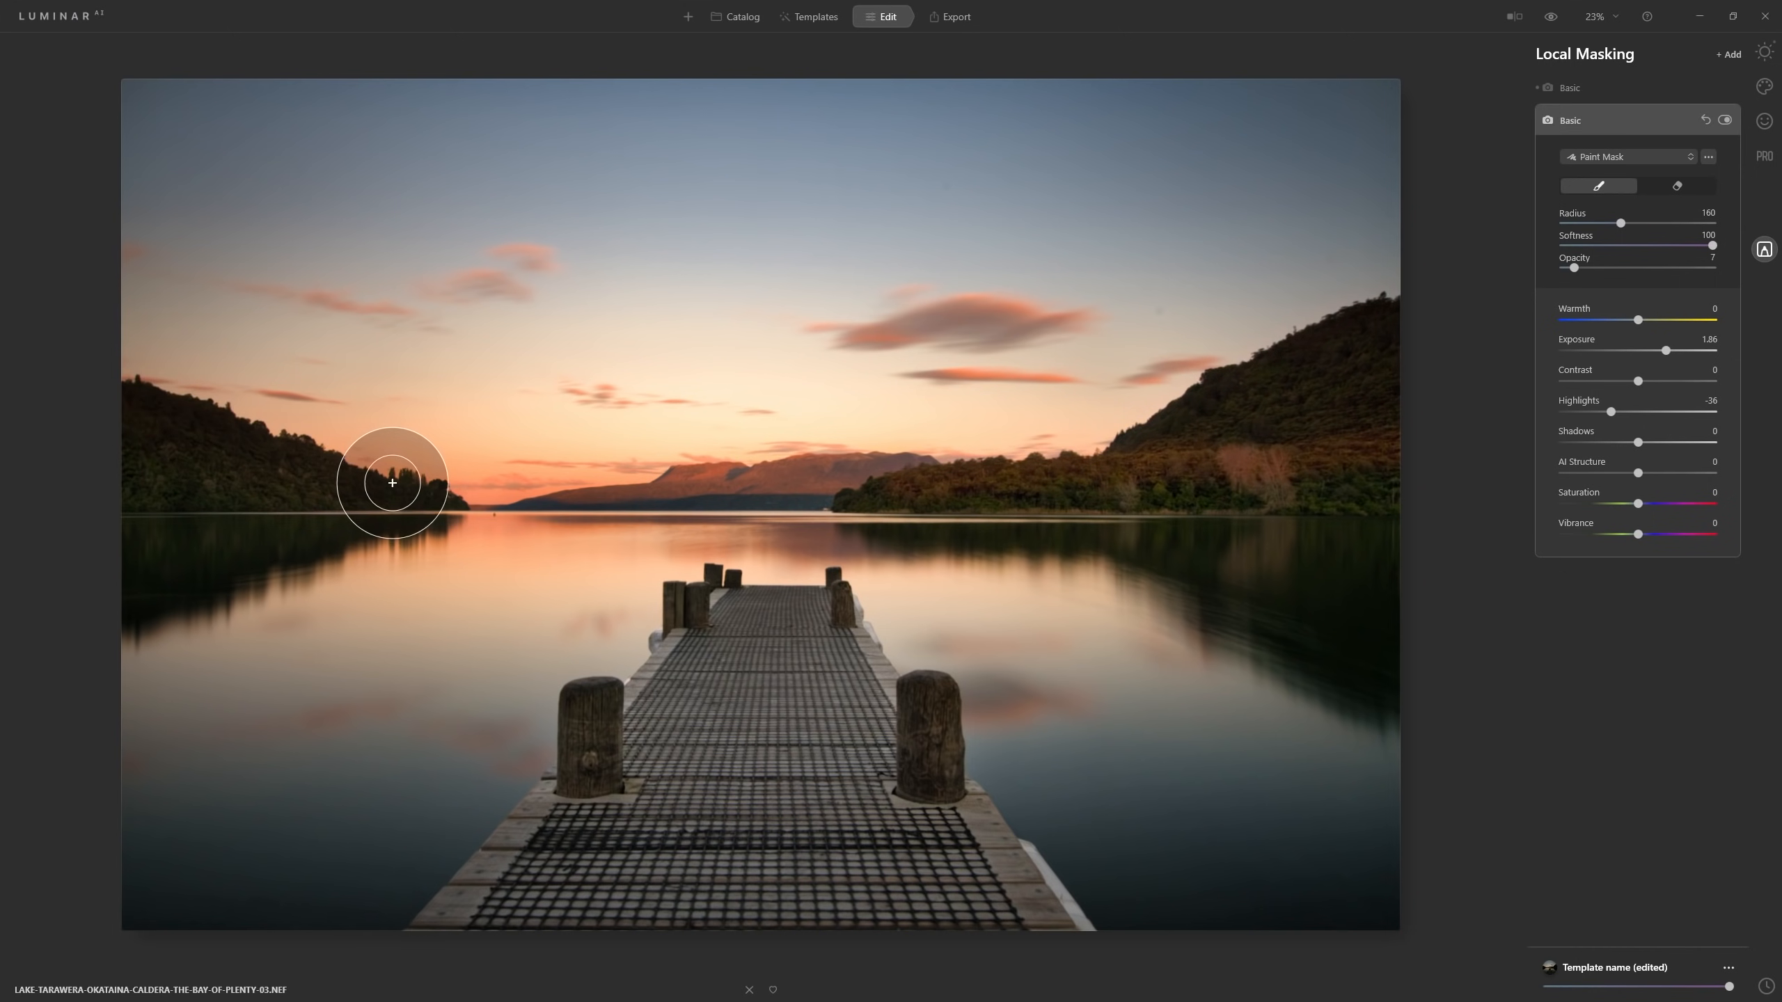
{"action": "key", "text": "bracketleft"}
{"action": "key", "text": "bracketleft"}
{"action": "key", "text": "bracketleft"}
{"action": "key", "text": "bracketleft"}
{"action": "key", "text": "bracketleft"}
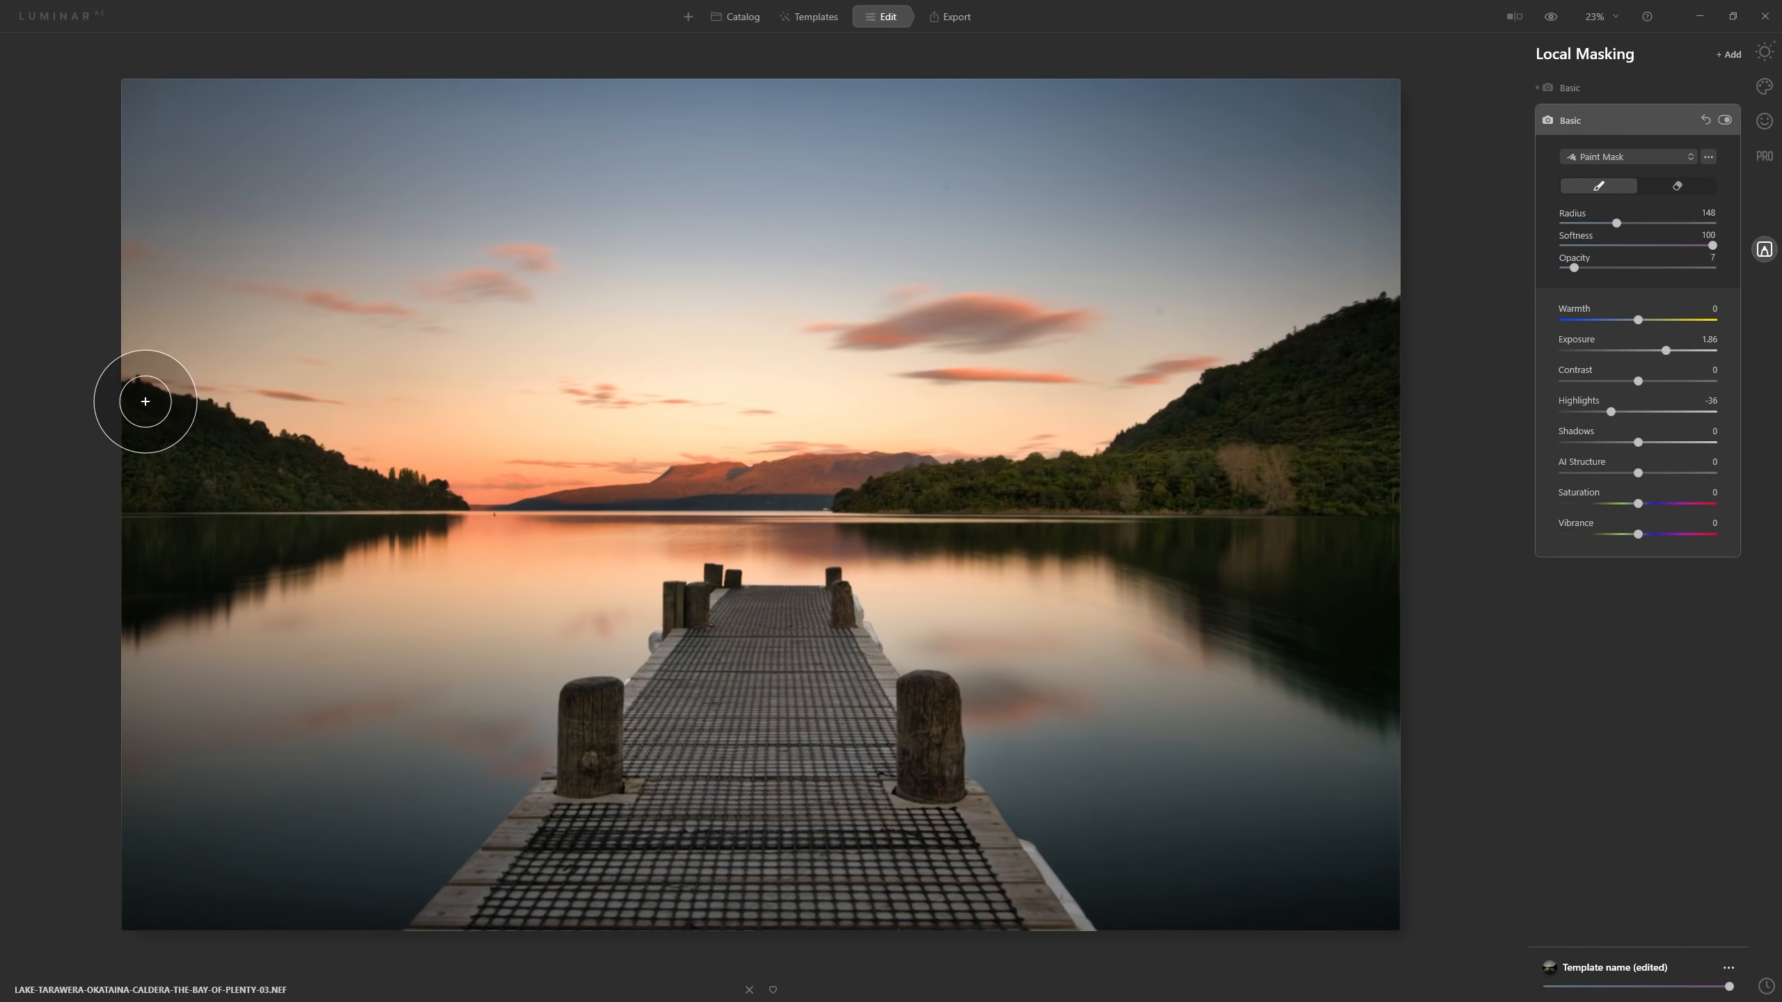
{"action": "left_click_drag", "start_coordinate": [129, 394], "coordinate": [437, 503]}
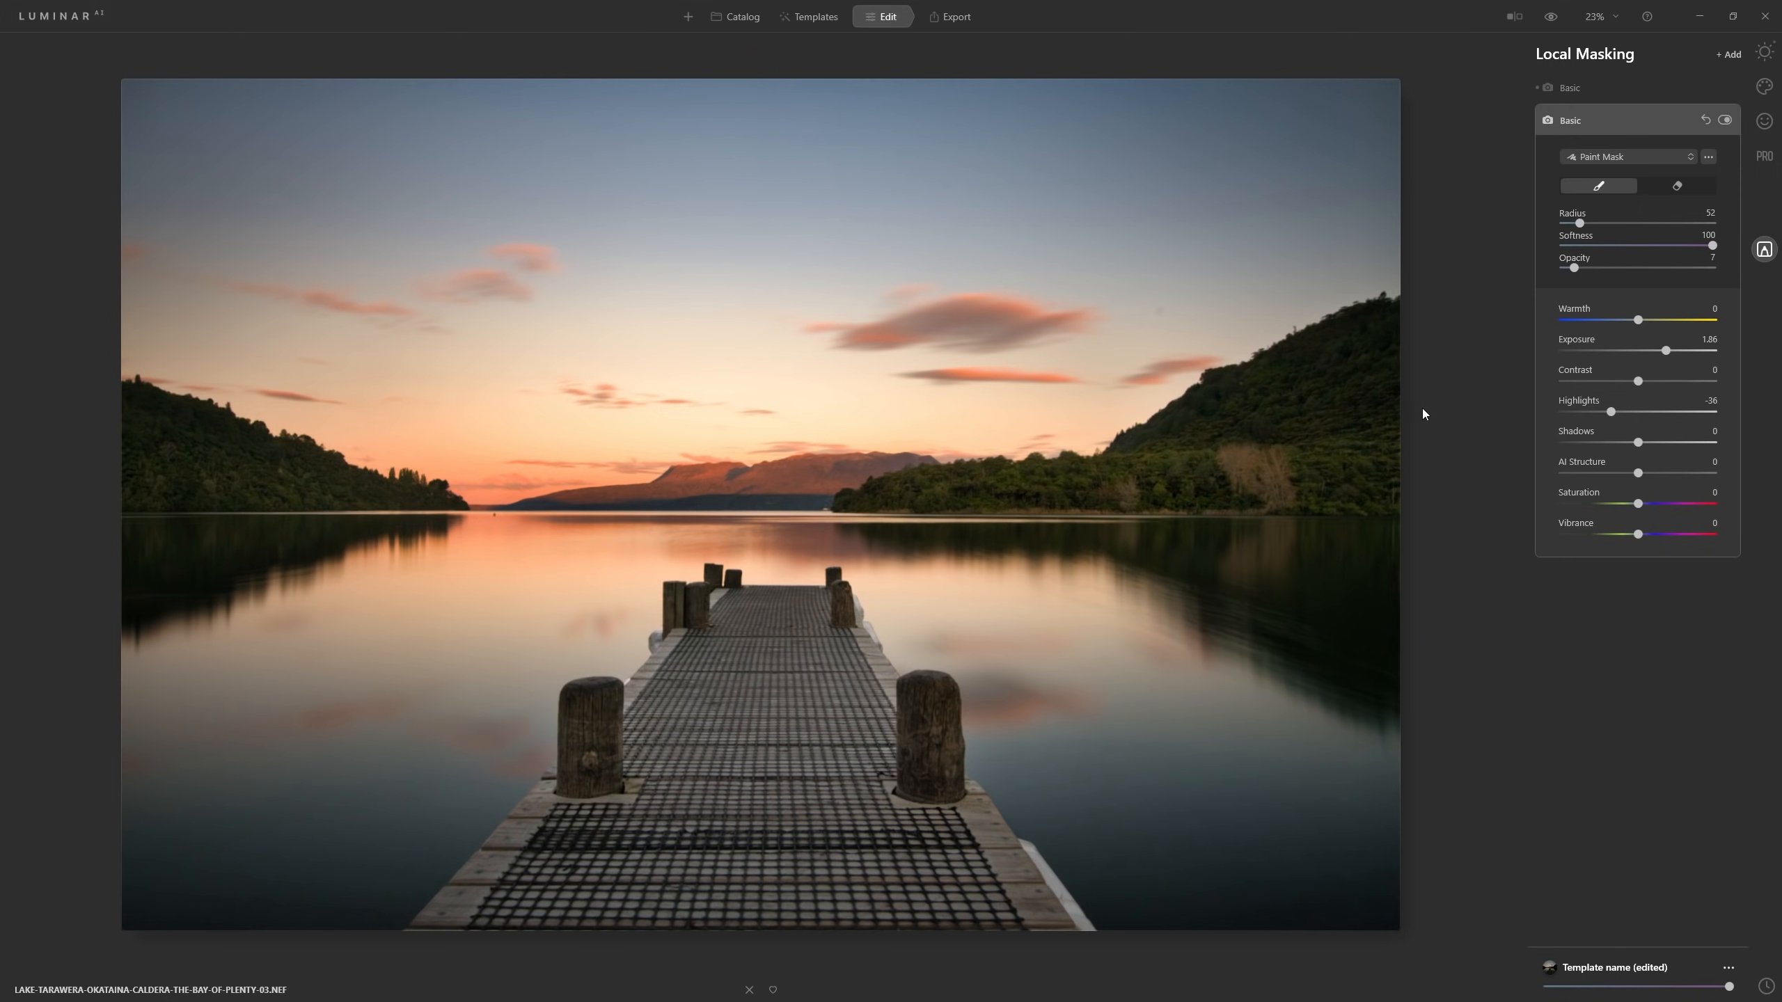
Resize the brush to radius 136, then 100, and paint the brightening mask over the right-hand hillside's dark reflection in the lake
{"action": "key", "text": "bracketright"}
{"action": "key", "text": "bracketright"}
{"action": "key", "text": "bracketright"}
{"action": "key", "text": "bracketright"}
{"action": "key", "text": "bracketright"}
{"action": "key", "text": "bracketright"}
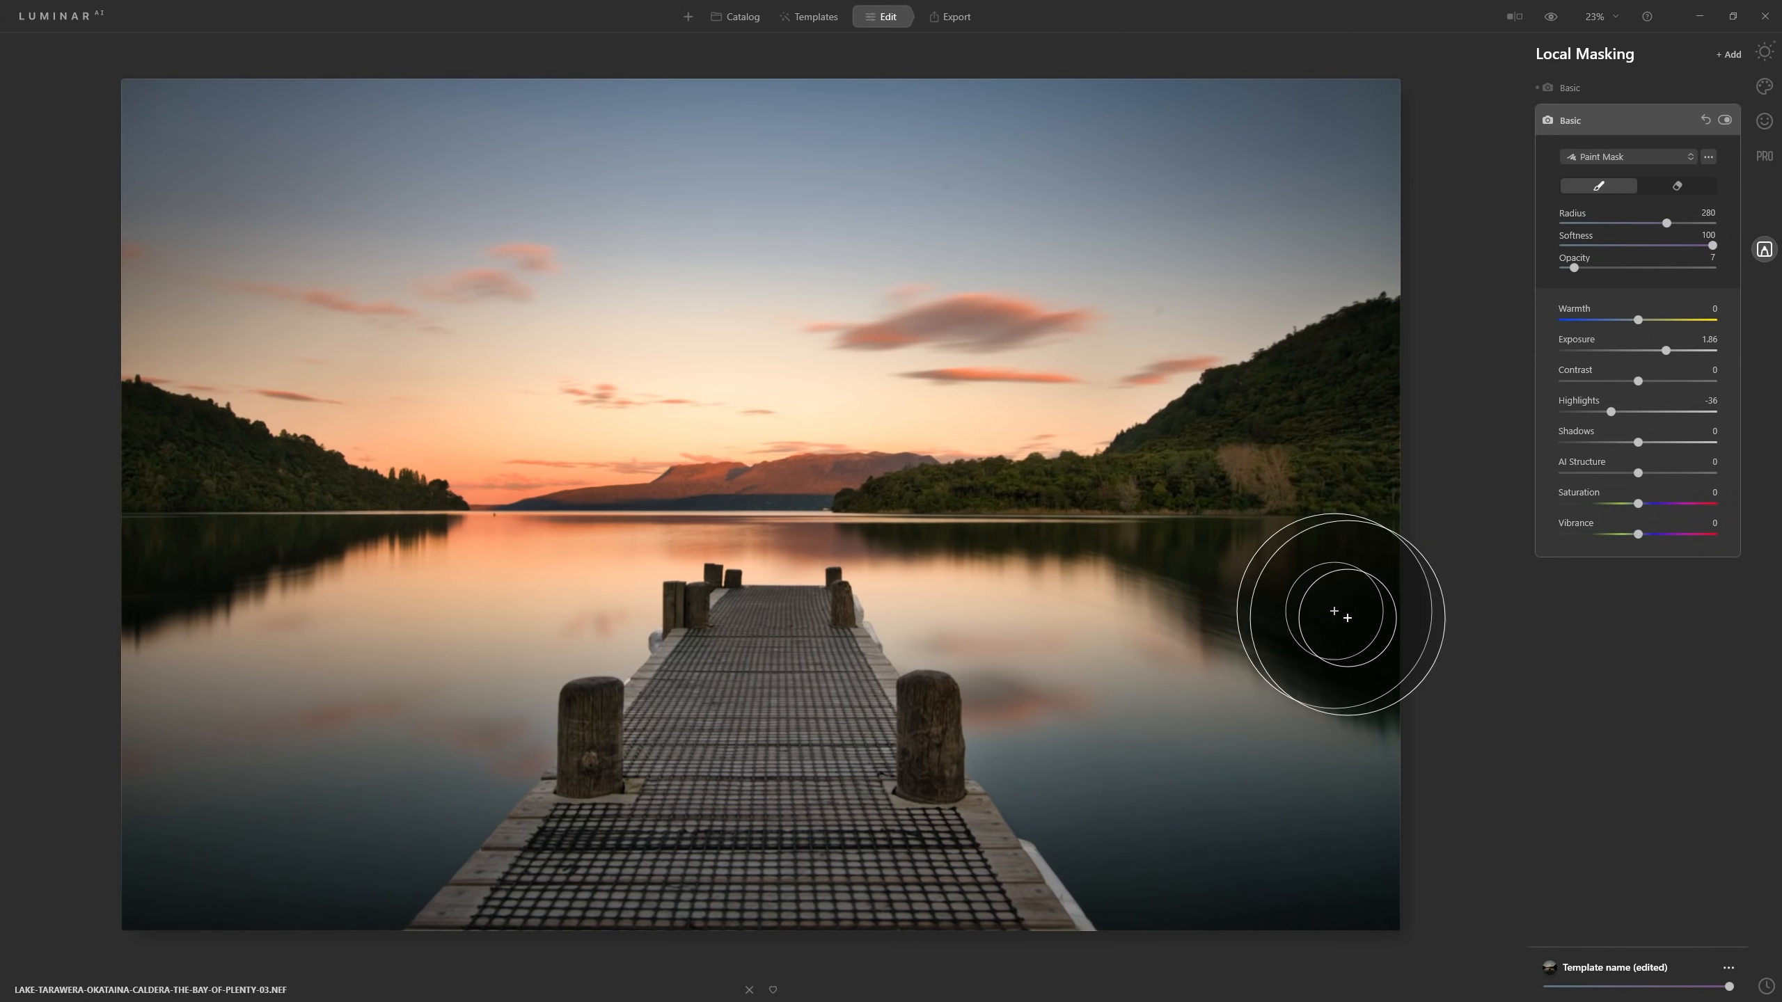
{"action": "key", "text": "bracketleft"}
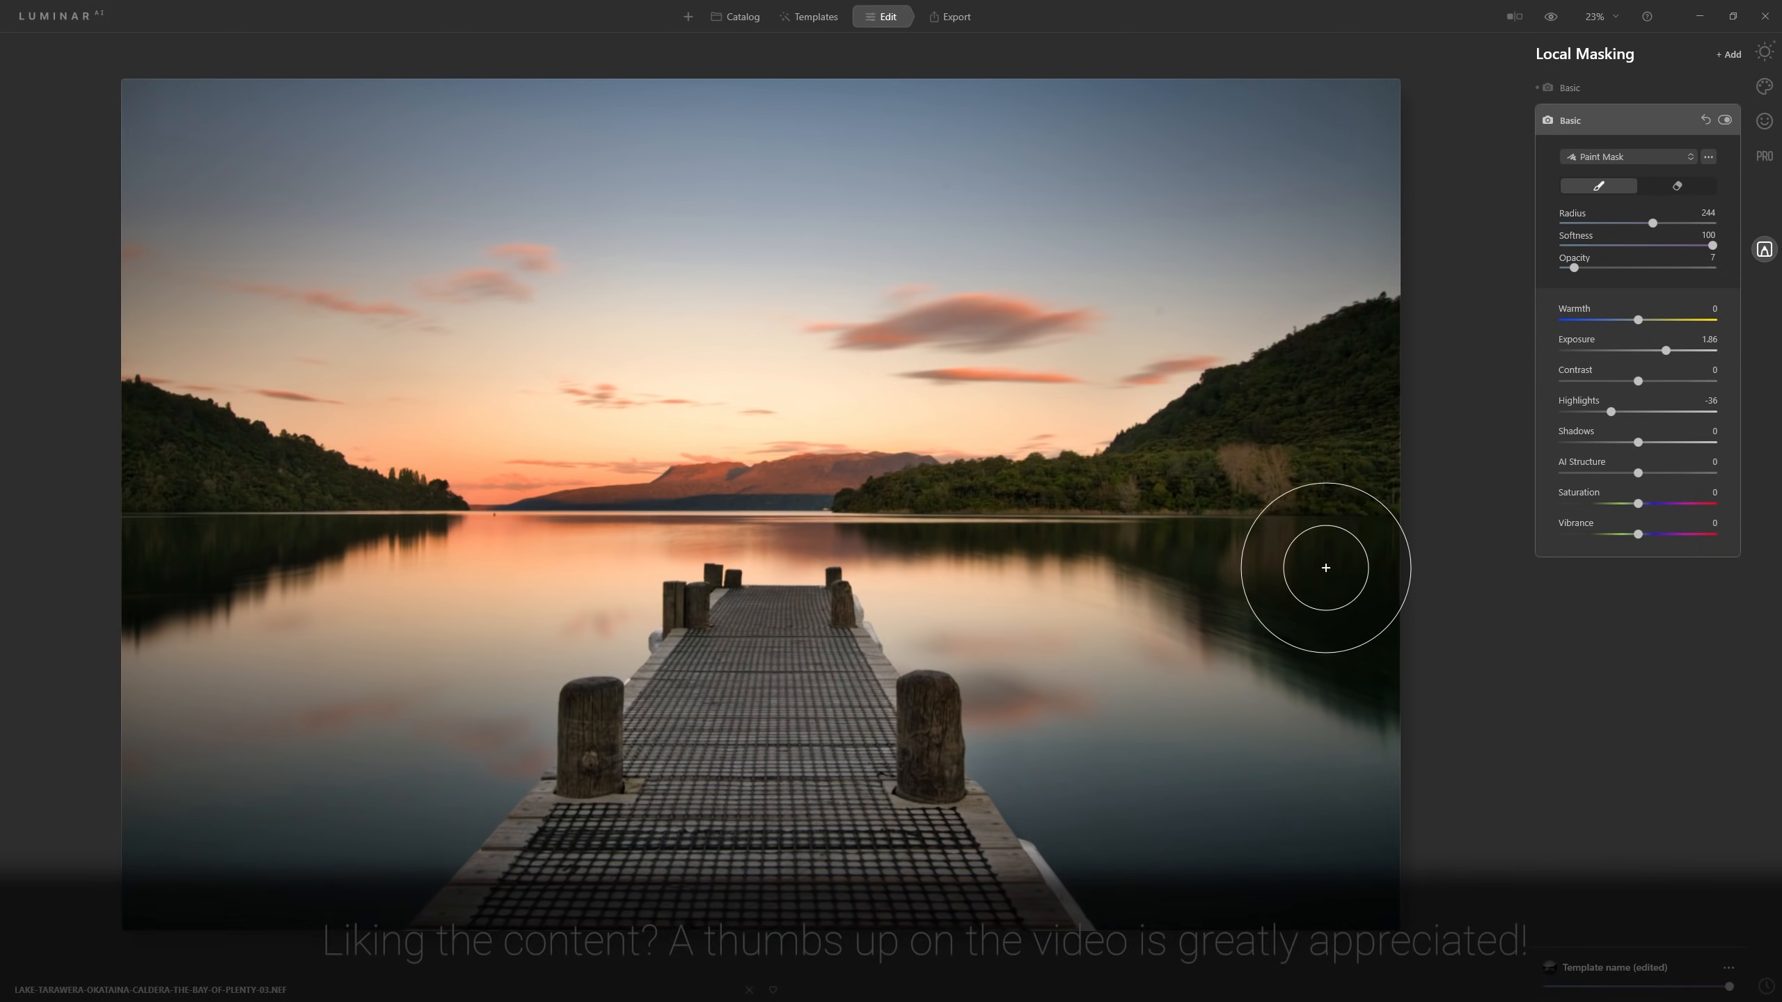
{"action": "key", "text": "bracketleft"}
{"action": "key", "text": "bracketleft"}
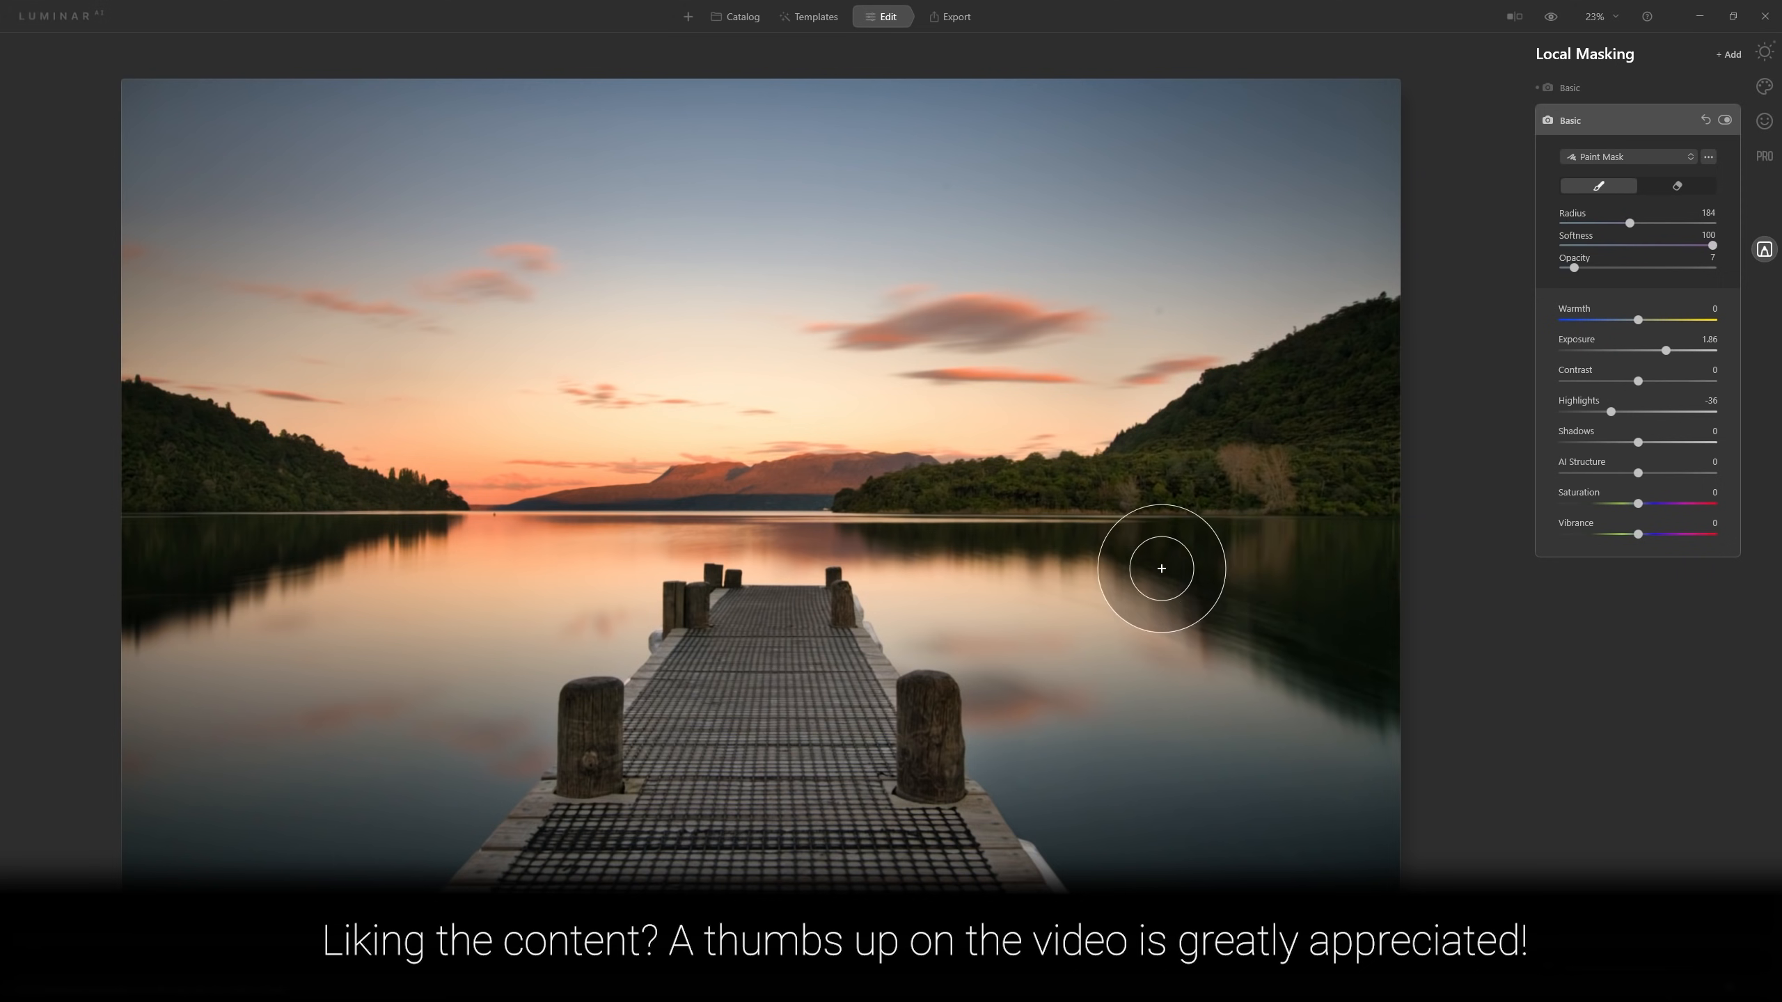
{"action": "key", "text": "bracketleft"}
{"action": "key", "text": "bracketleft"}
{"action": "mouse_move", "coordinate": [1337, 585]}
{"action": "left_mouse_down"}
{"action": "mouse_move", "coordinate": [1388, 637]}
{"action": "mouse_move", "coordinate": [1303, 606]}
{"action": "left_mouse_up"}
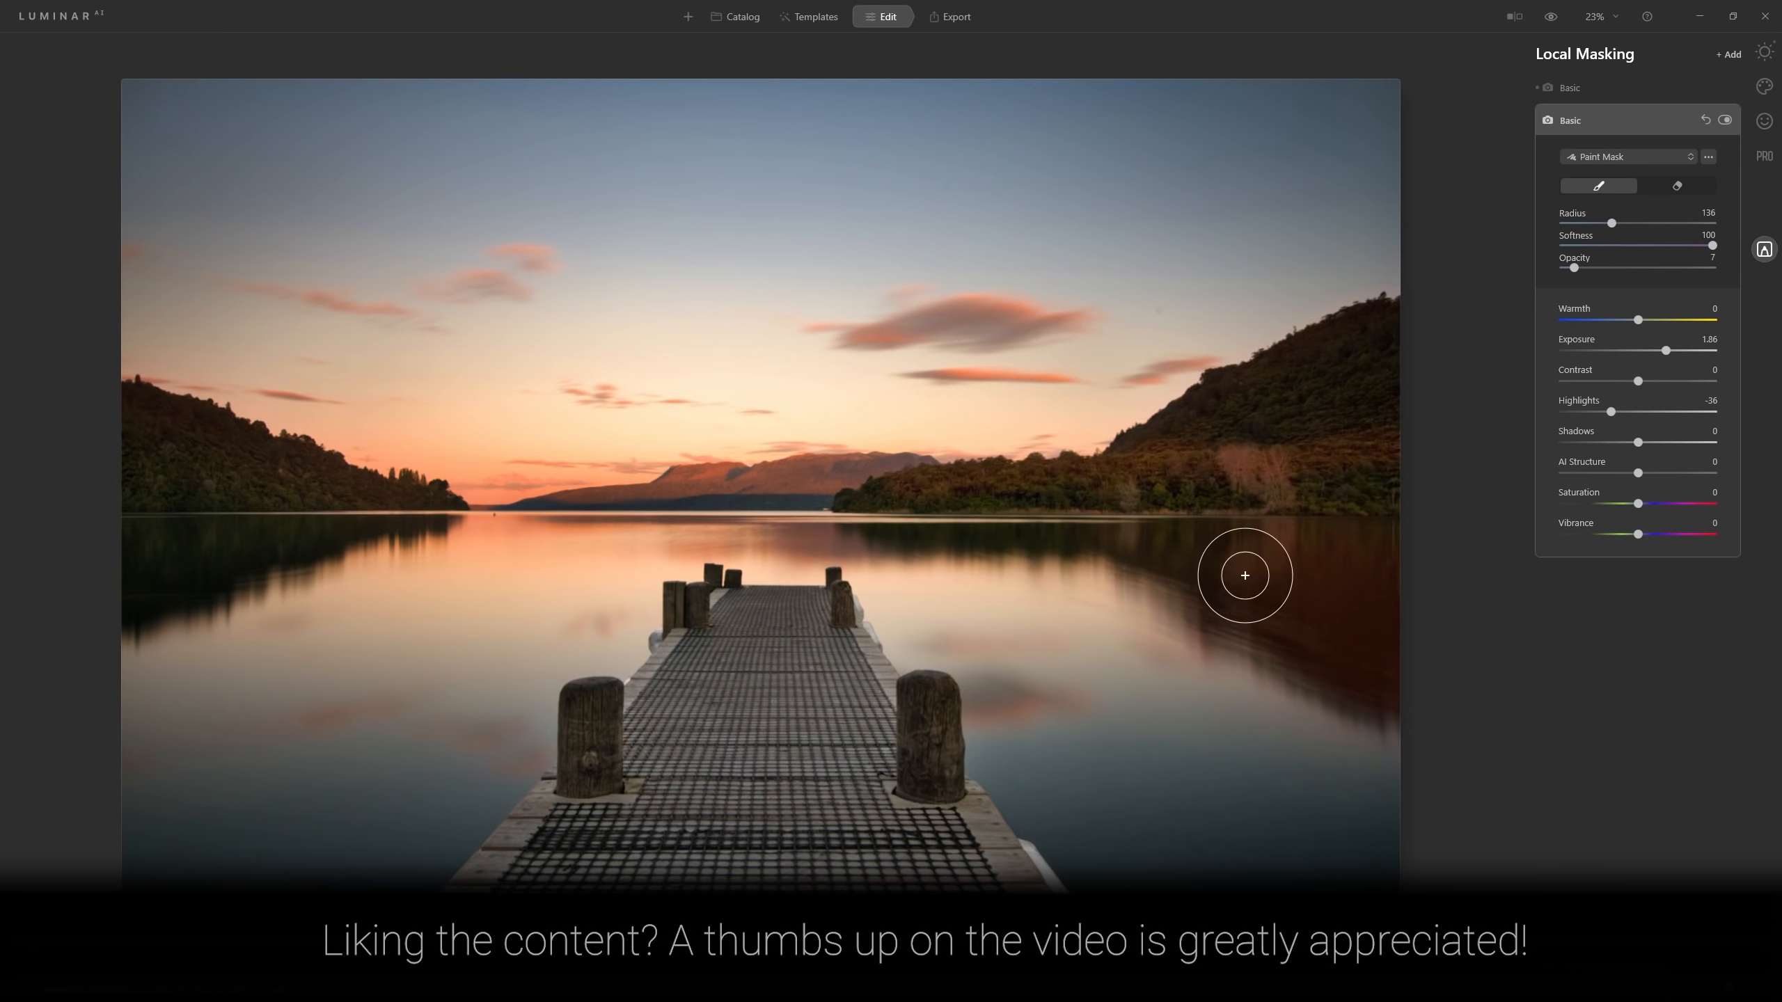
{"action": "key", "text": "bracketleft"}
{"action": "mouse_move", "coordinate": [1375, 577]}
{"action": "left_mouse_down"}
{"action": "mouse_move", "coordinate": [1413, 674]}
{"action": "mouse_move", "coordinate": [1398, 612]}
{"action": "mouse_move", "coordinate": [1298, 614]}
{"action": "mouse_move", "coordinate": [1388, 671]}
{"action": "mouse_move", "coordinate": [1178, 589]}
{"action": "mouse_move", "coordinate": [1416, 670]}
{"action": "left_mouse_up"}
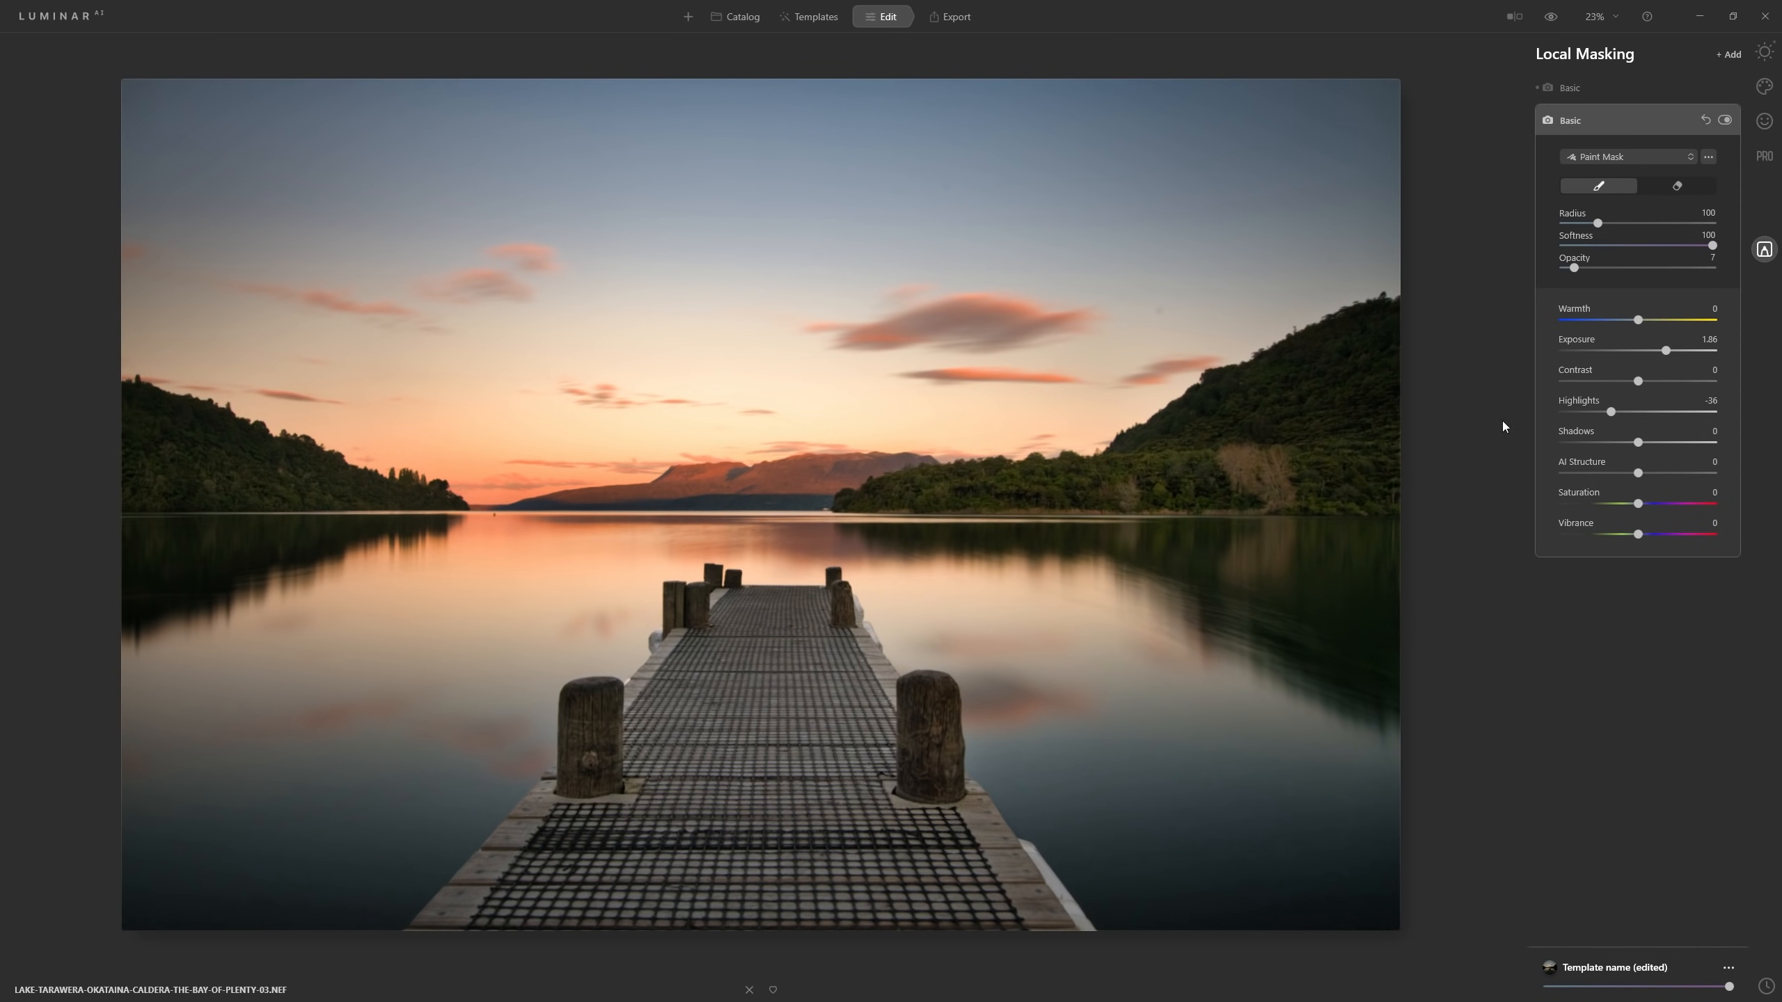
Compare the brightening mask on and off, and brush it at radius 100 over the left-hand hillside's reflection in the lake
{"action": "left_click", "coordinate": [1725, 122]}
{"action": "left_click", "coordinate": [1725, 121]}
{"action": "left_click", "coordinate": [1725, 122]}
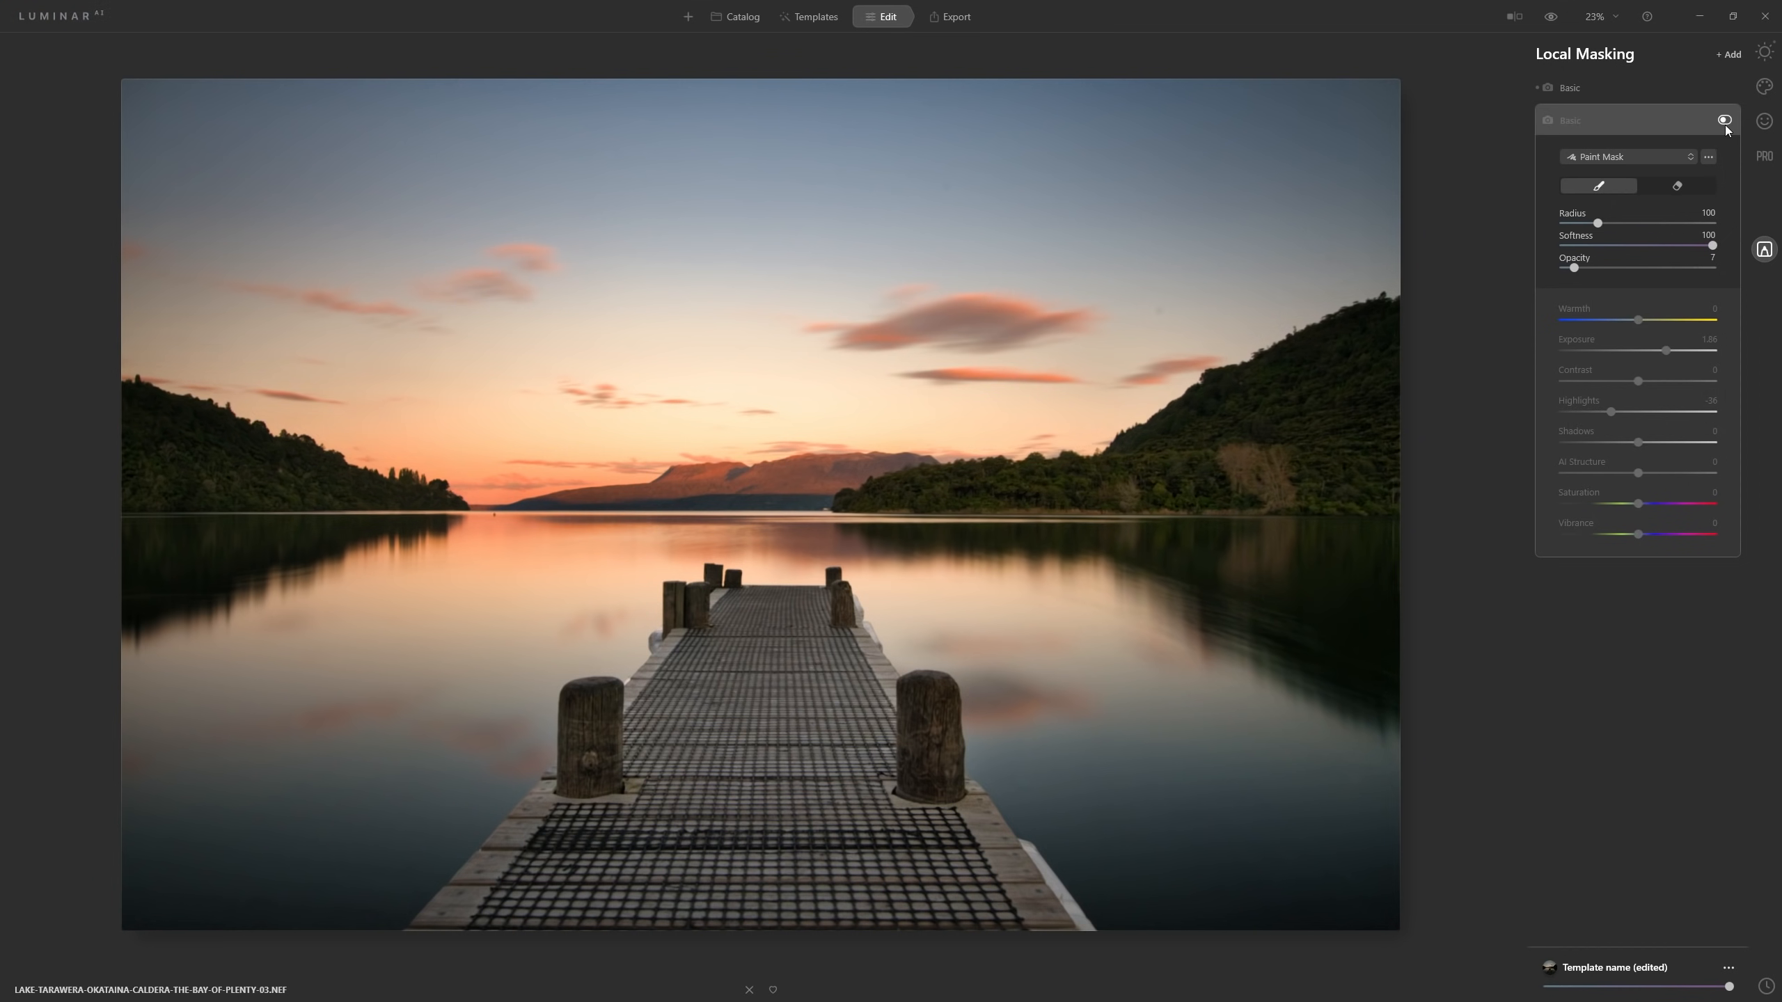
{"action": "left_click", "coordinate": [1725, 122]}
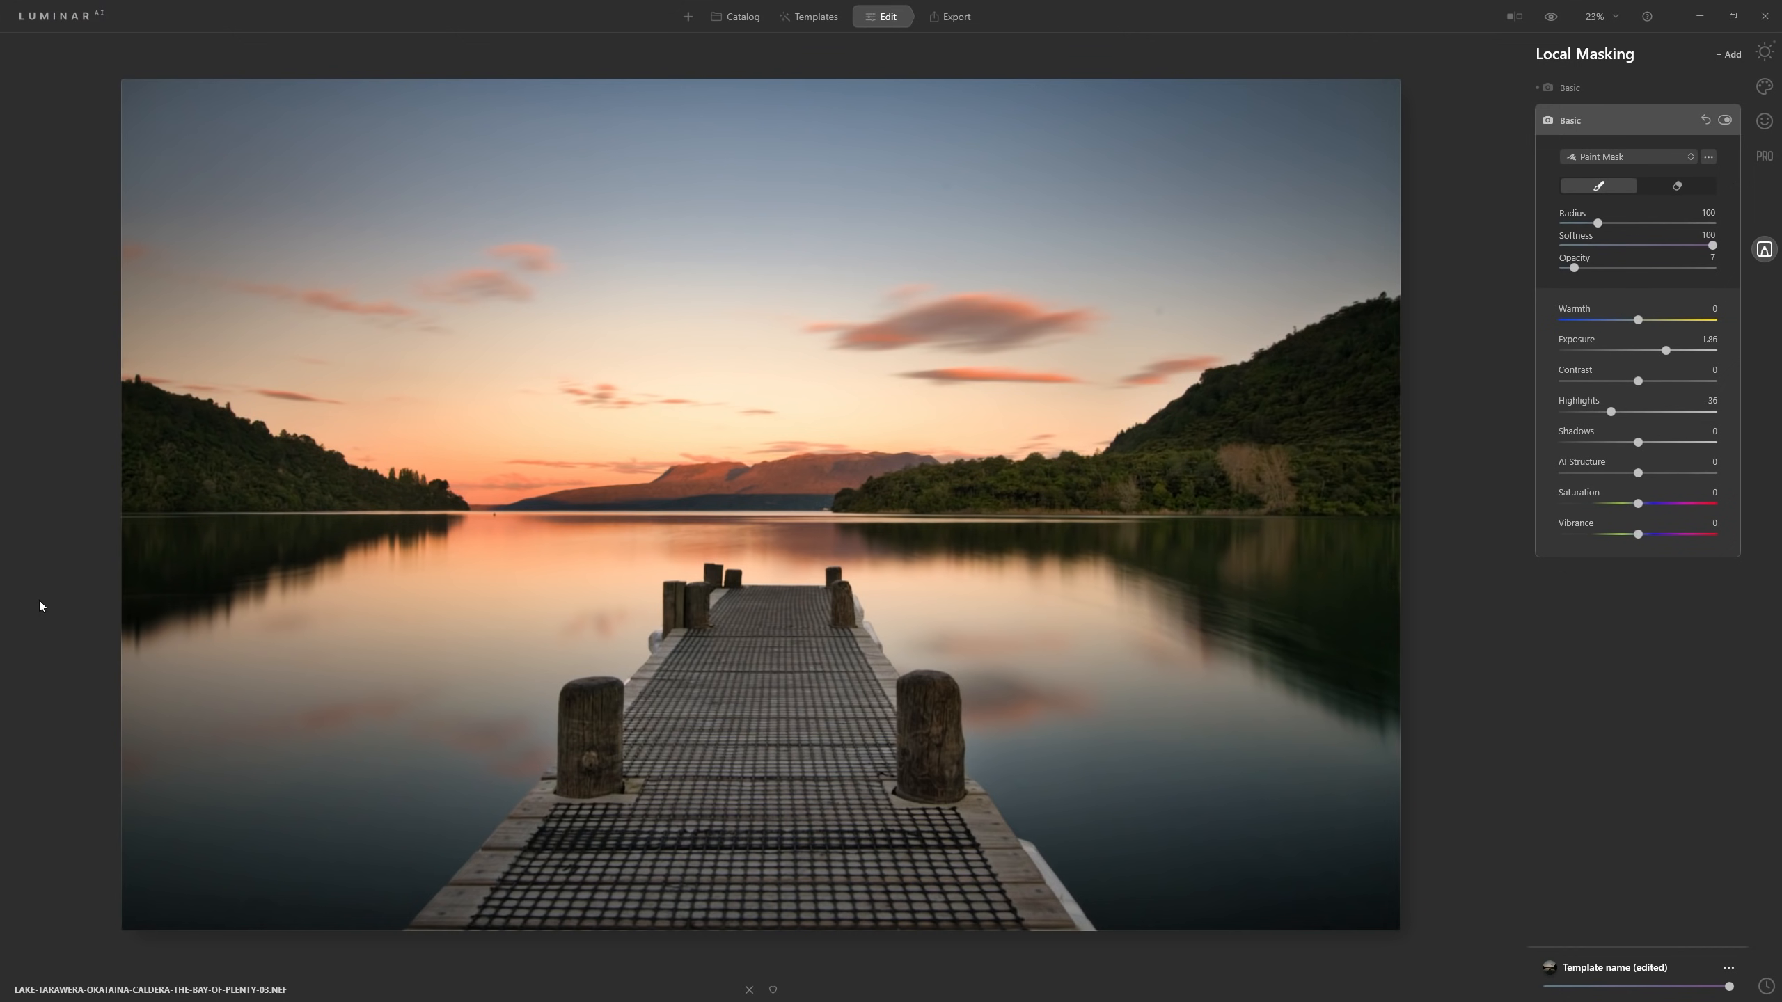
{"action": "left_click_drag", "start_coordinate": [156, 560], "coordinate": [316, 550]}
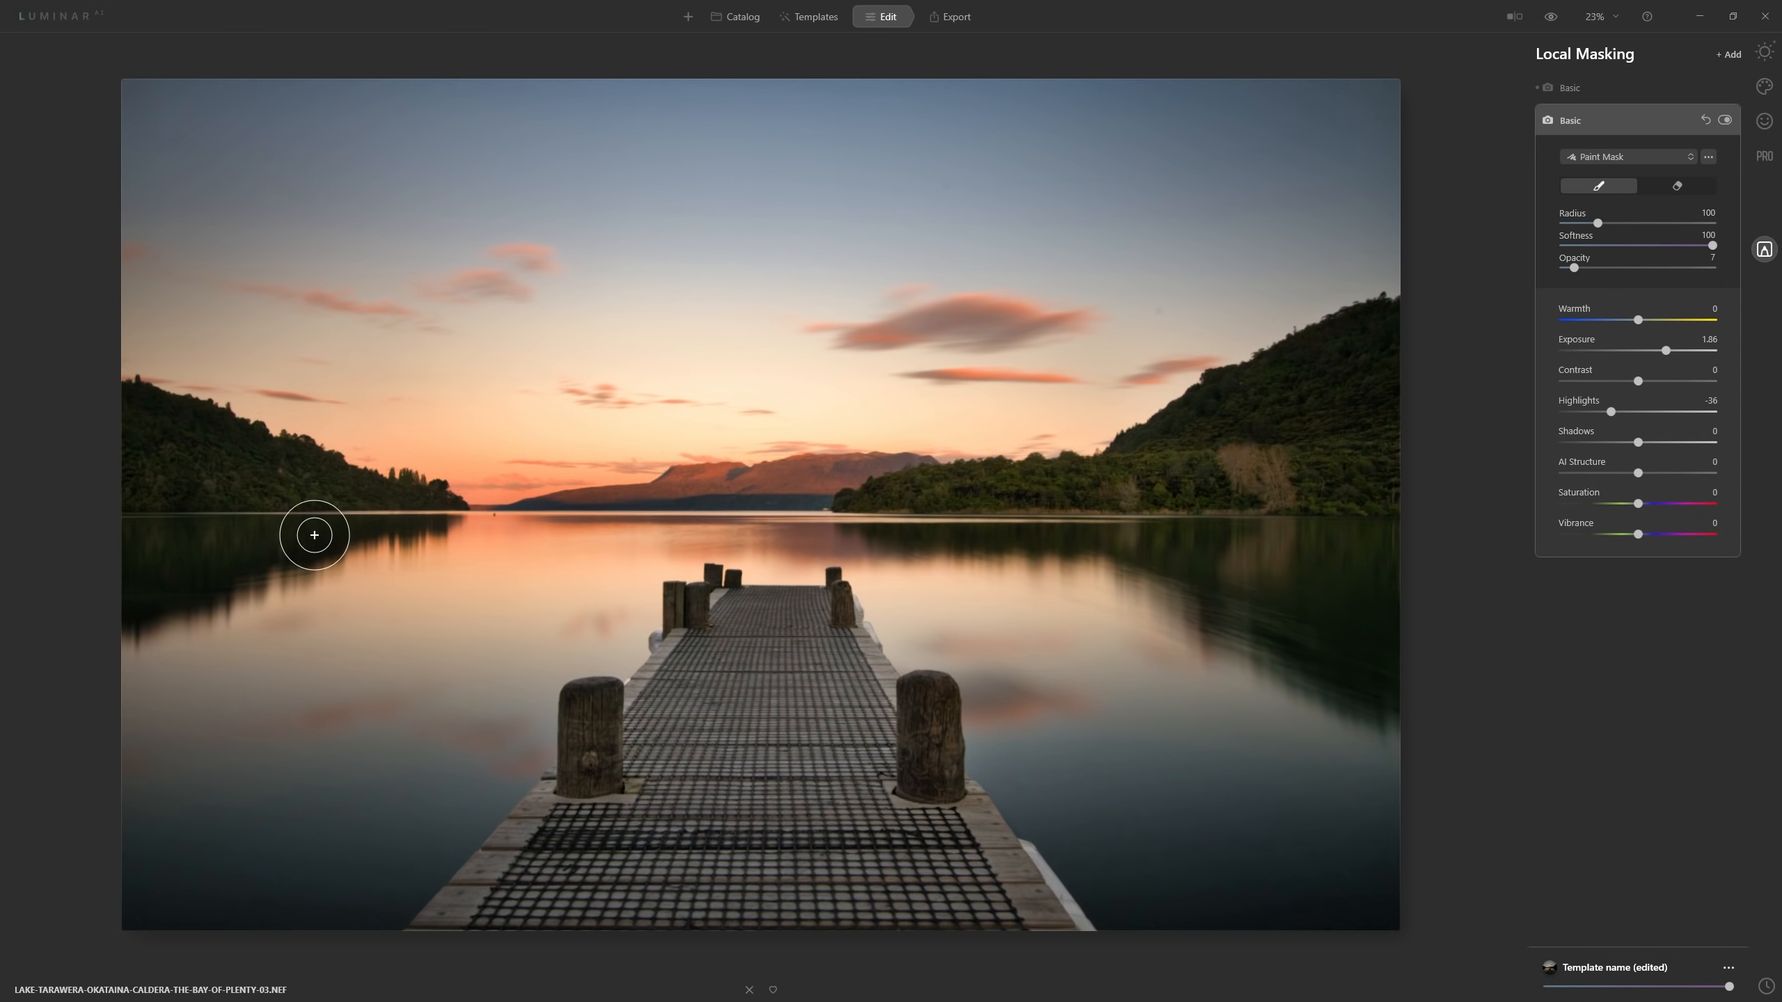
{"action": "mouse_move", "coordinate": [366, 529]}
{"action": "left_mouse_down"}
{"action": "mouse_move", "coordinate": [40, 565]}
{"action": "mouse_move", "coordinate": [78, 559]}
{"action": "left_mouse_up"}
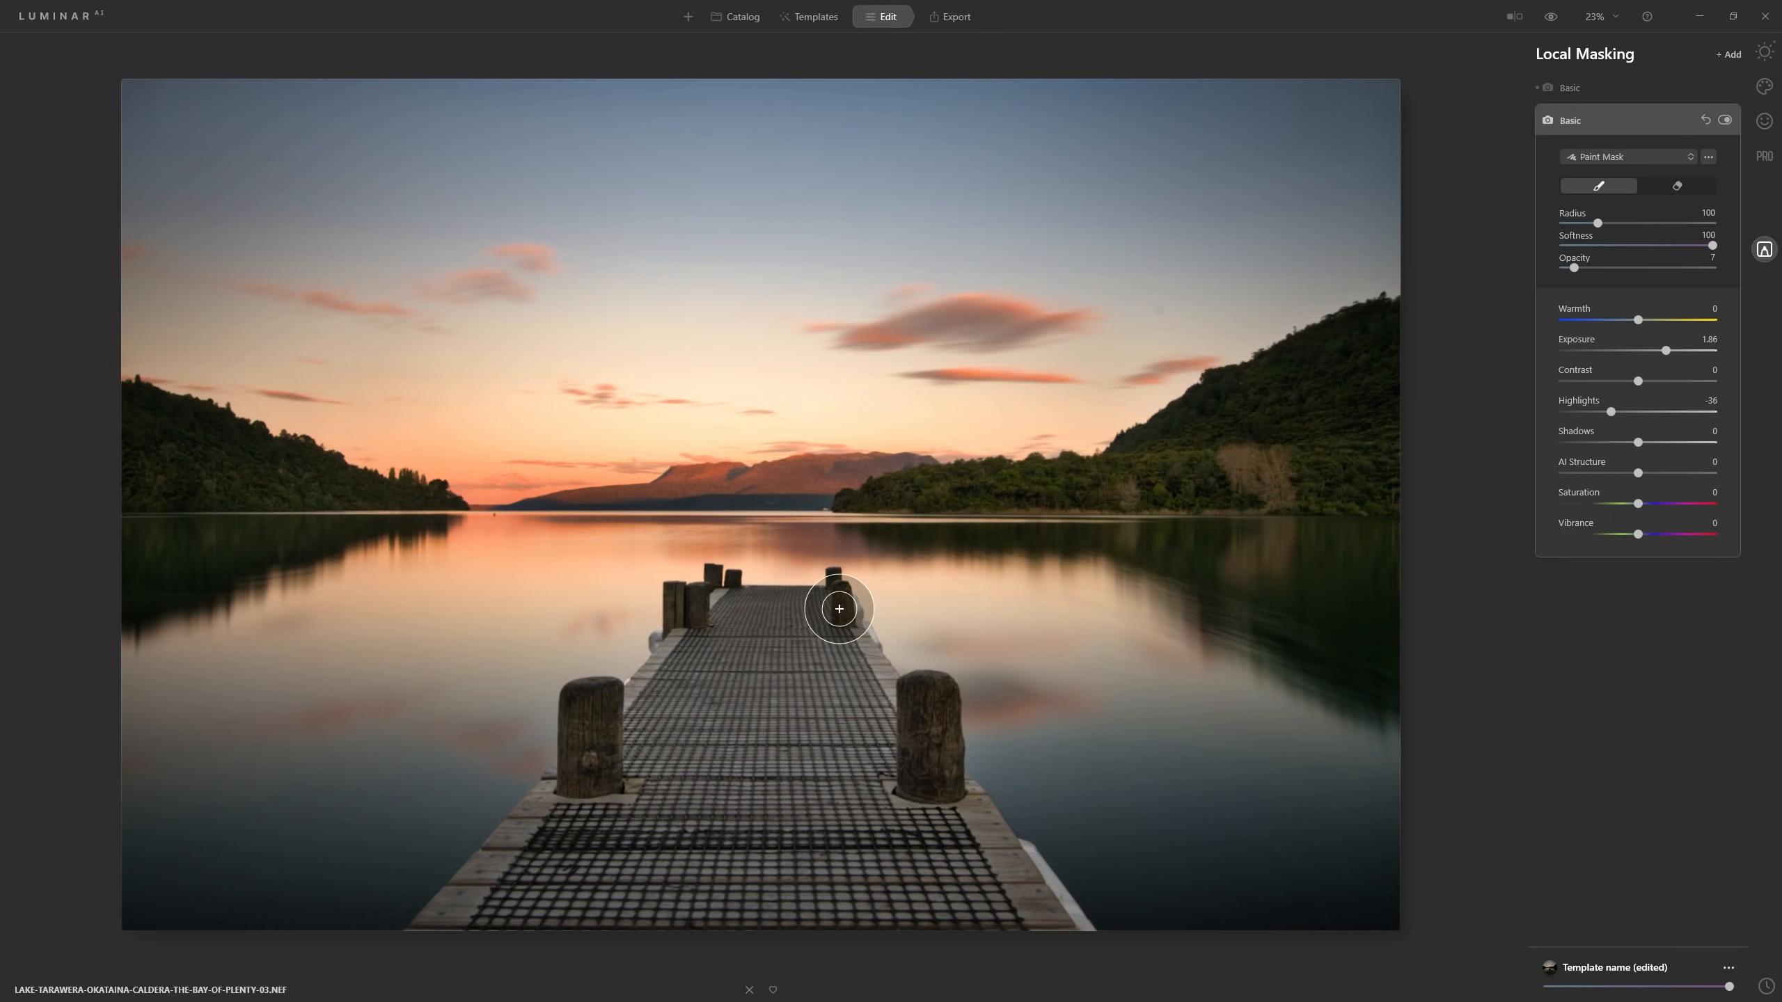
Enlarge the brush to radius 340 and brighten the dark water in the photo's lower corners with opacity 7
{"action": "key", "text": "bracketright"}
{"action": "key", "text": "bracketright"}
{"action": "key", "text": "bracketright"}
{"action": "key", "text": "bracketright"}
{"action": "key", "text": "bracketright"}
{"action": "key", "text": "bracketright"}
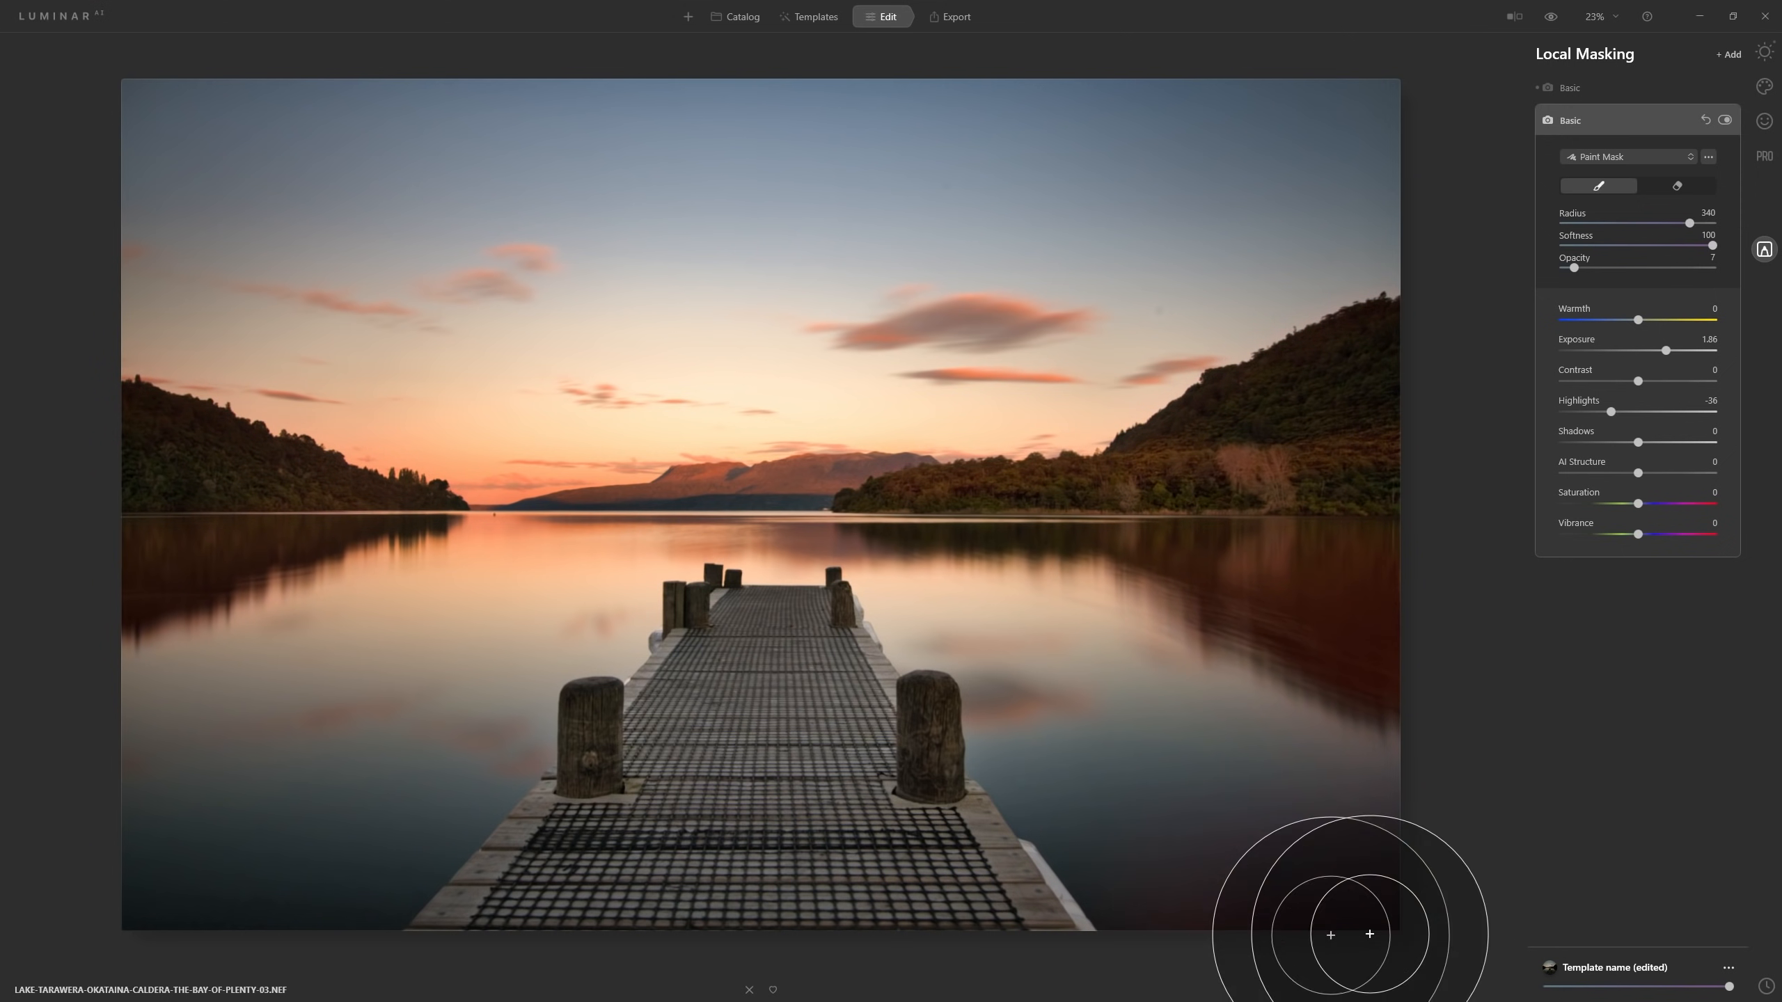
{"action": "left_click_drag", "start_coordinate": [1225, 939], "coordinate": [1450, 893]}
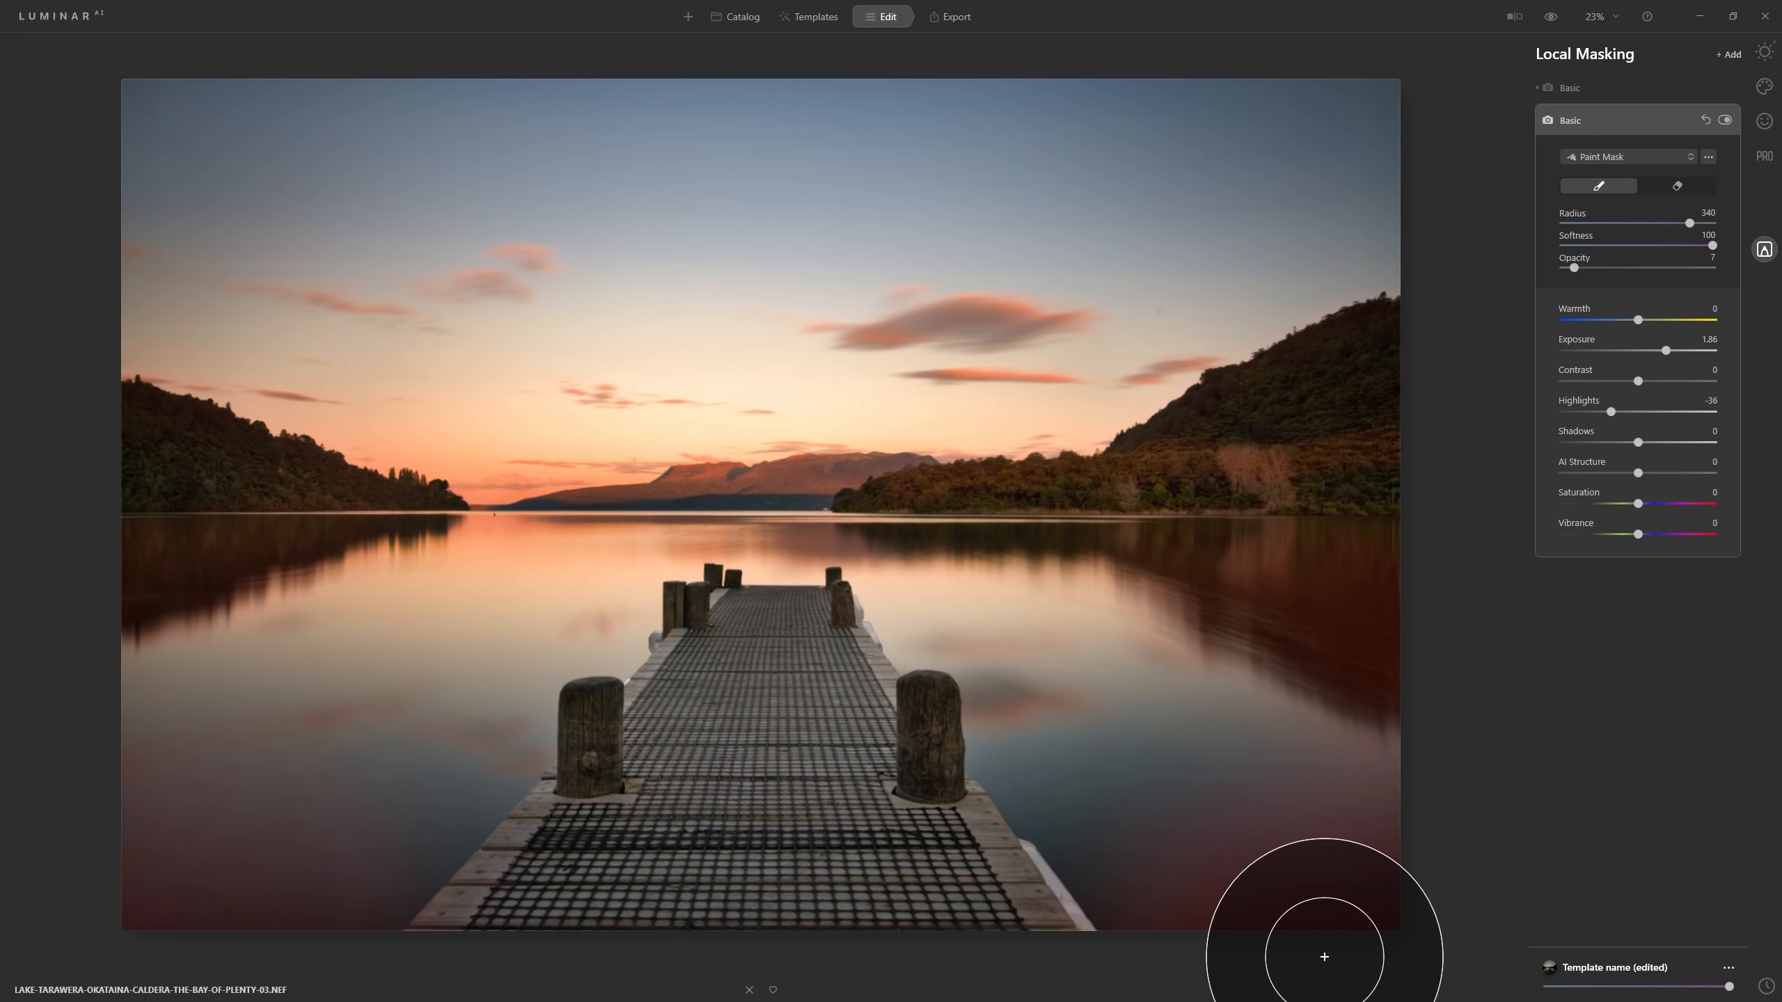
Build up the brightening in the lower water corners with opacity 12 and radius 208, and compare the mask on and off
{"action": "key", "text": "bracketleft"}
{"action": "key", "text": "bracketleft"}
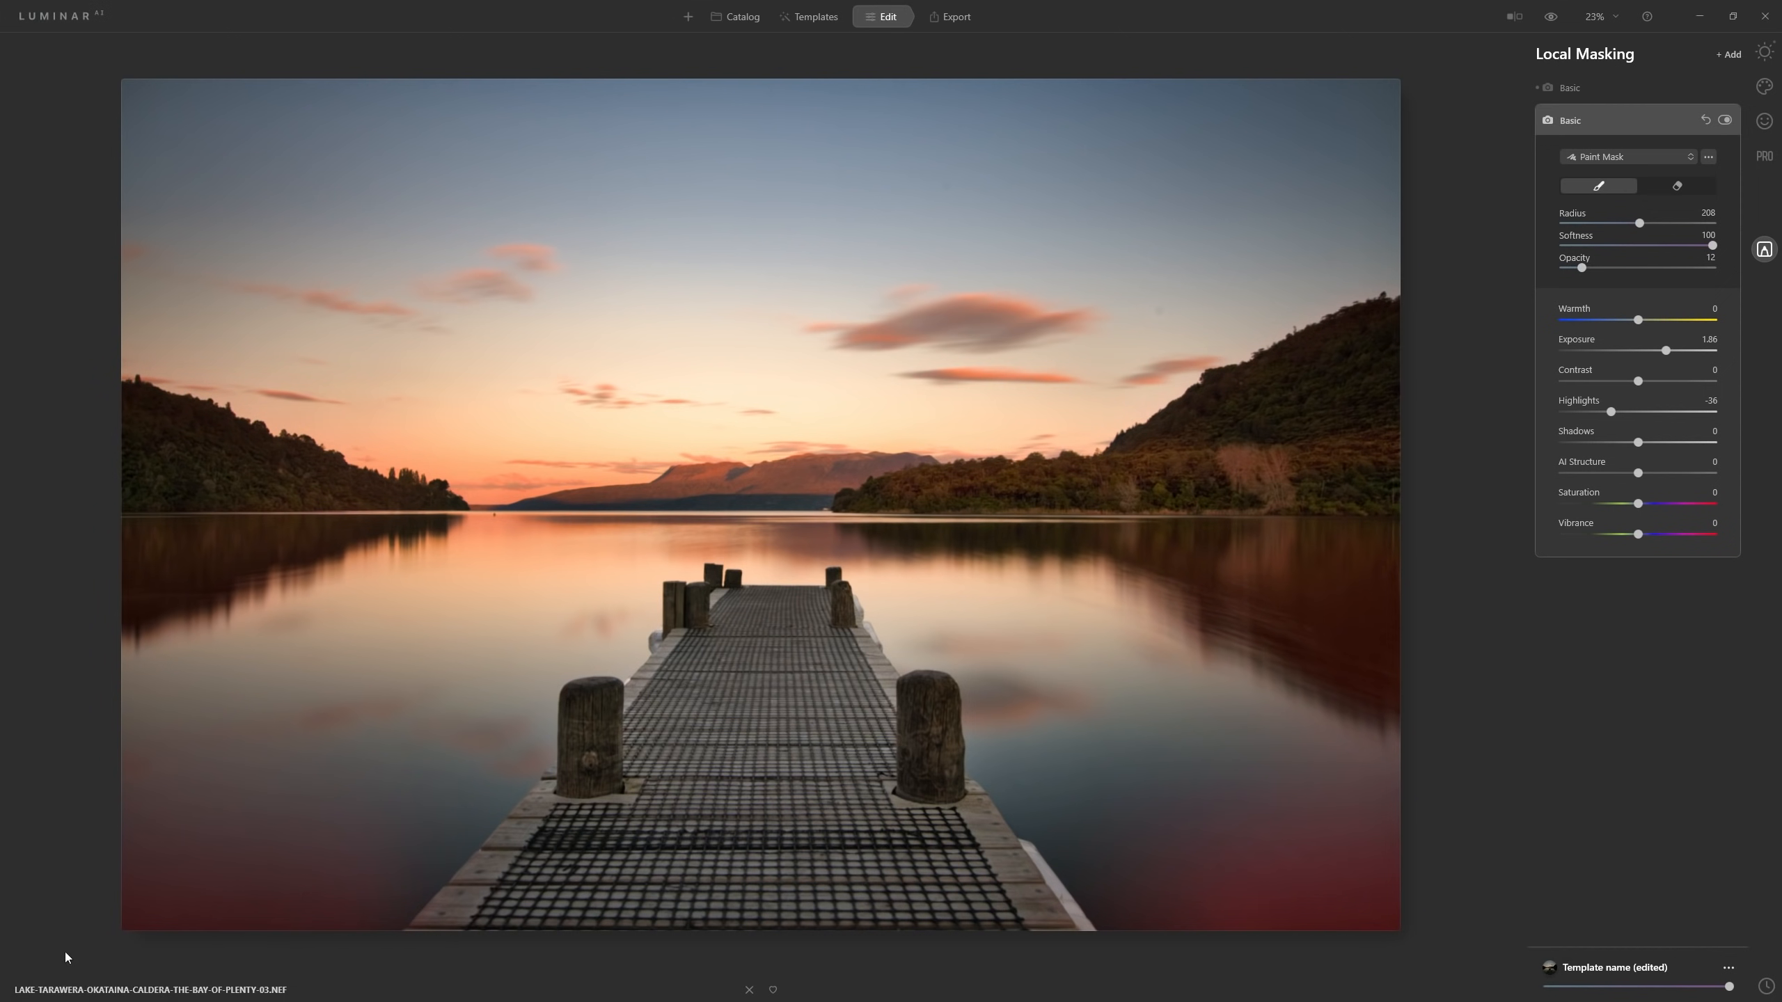
{"action": "key", "text": "bracketleft"}
{"action": "key", "text": "bracketleft"}
{"action": "key", "text": "bracketleft"}
{"action": "key", "text": "bracketleft"}
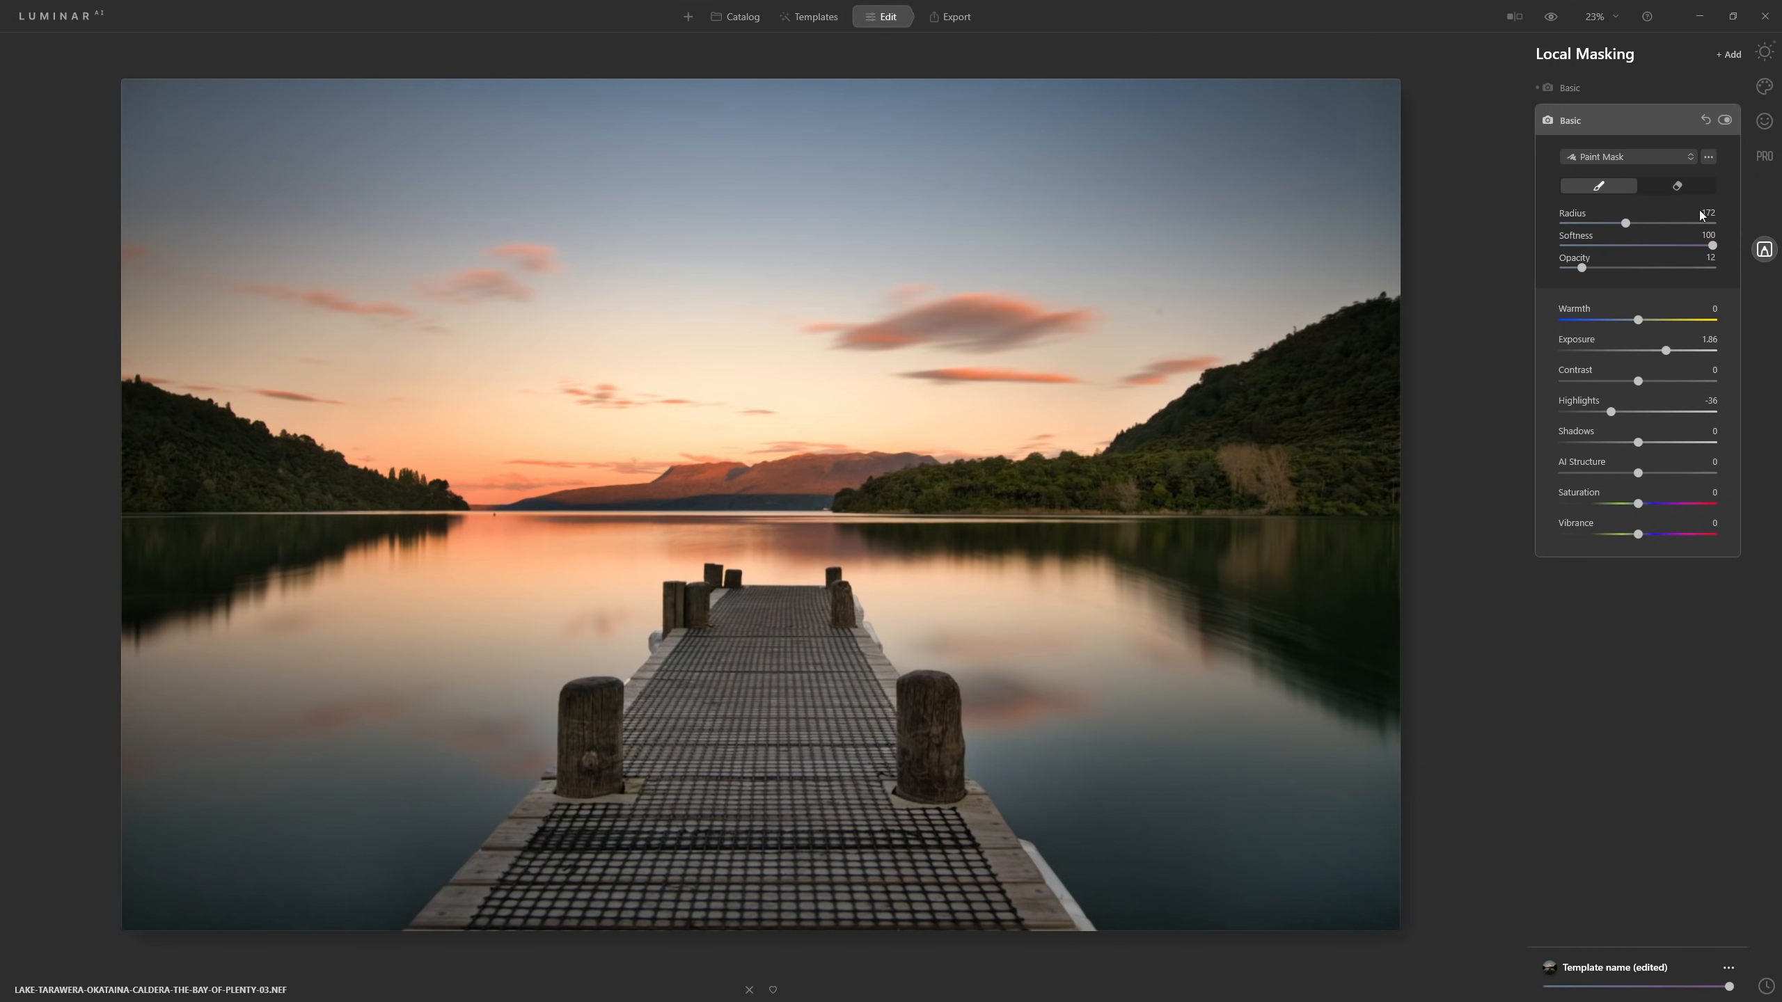
{"action": "left_click", "coordinate": [1725, 120]}
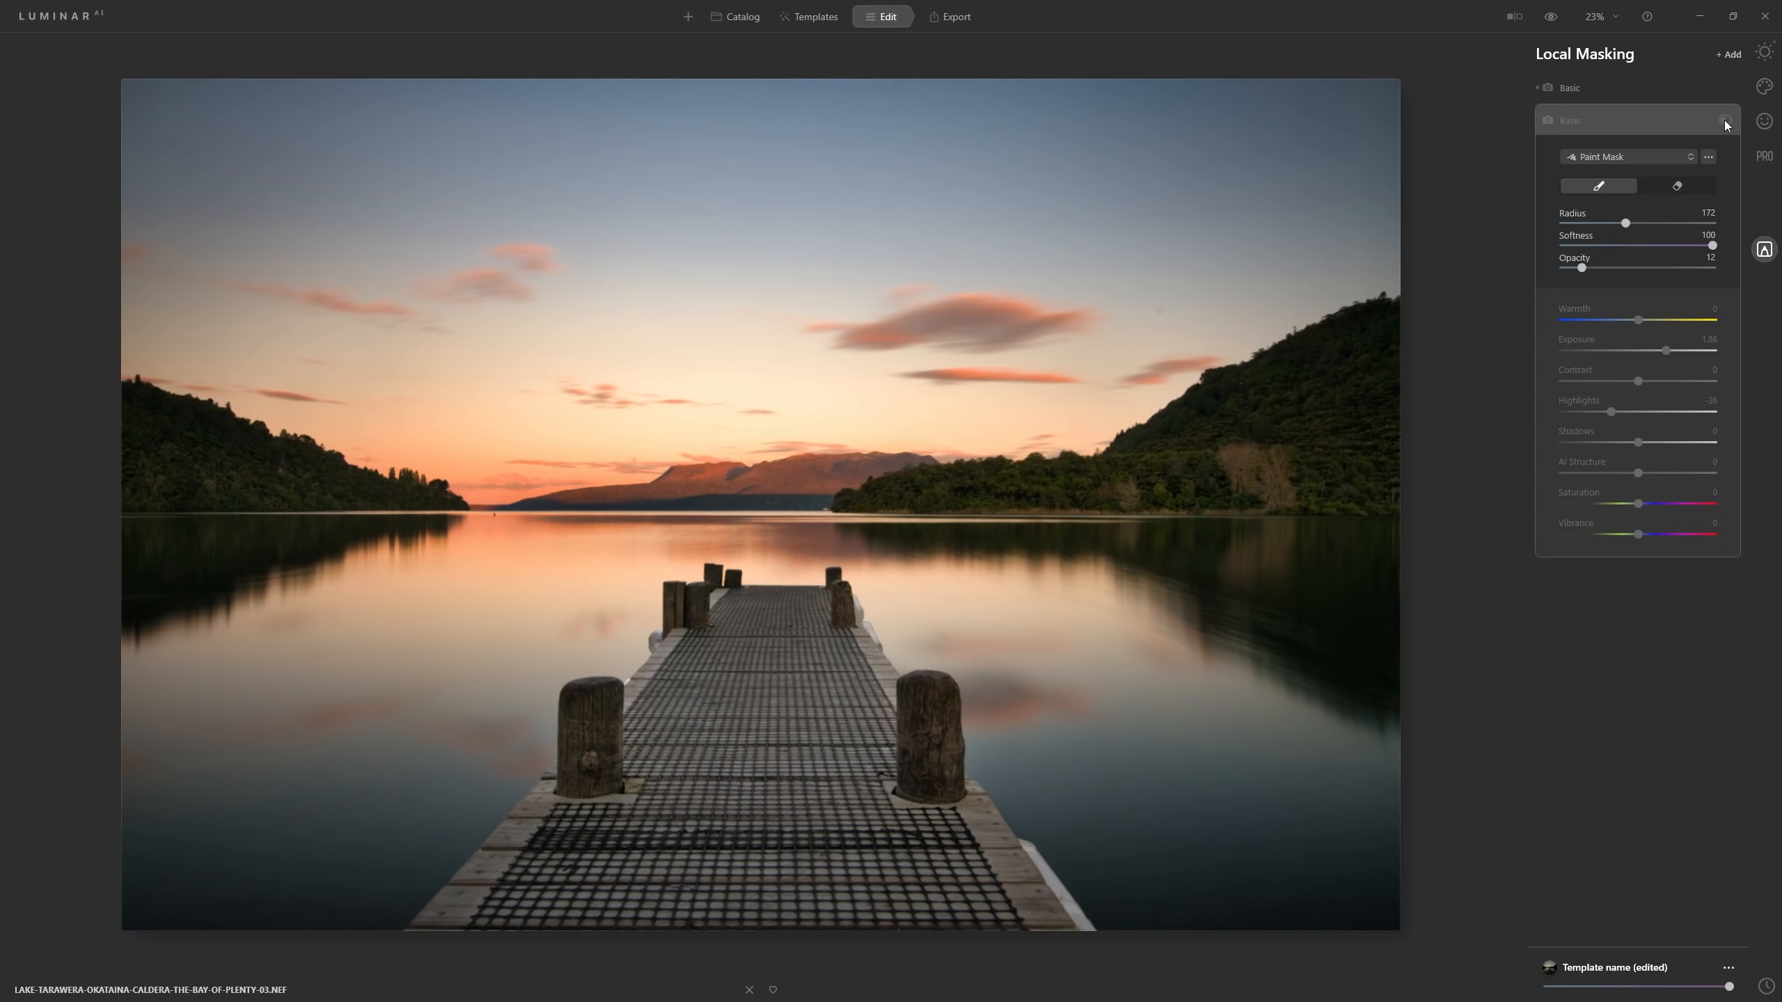
{"action": "left_click", "coordinate": [1725, 121]}
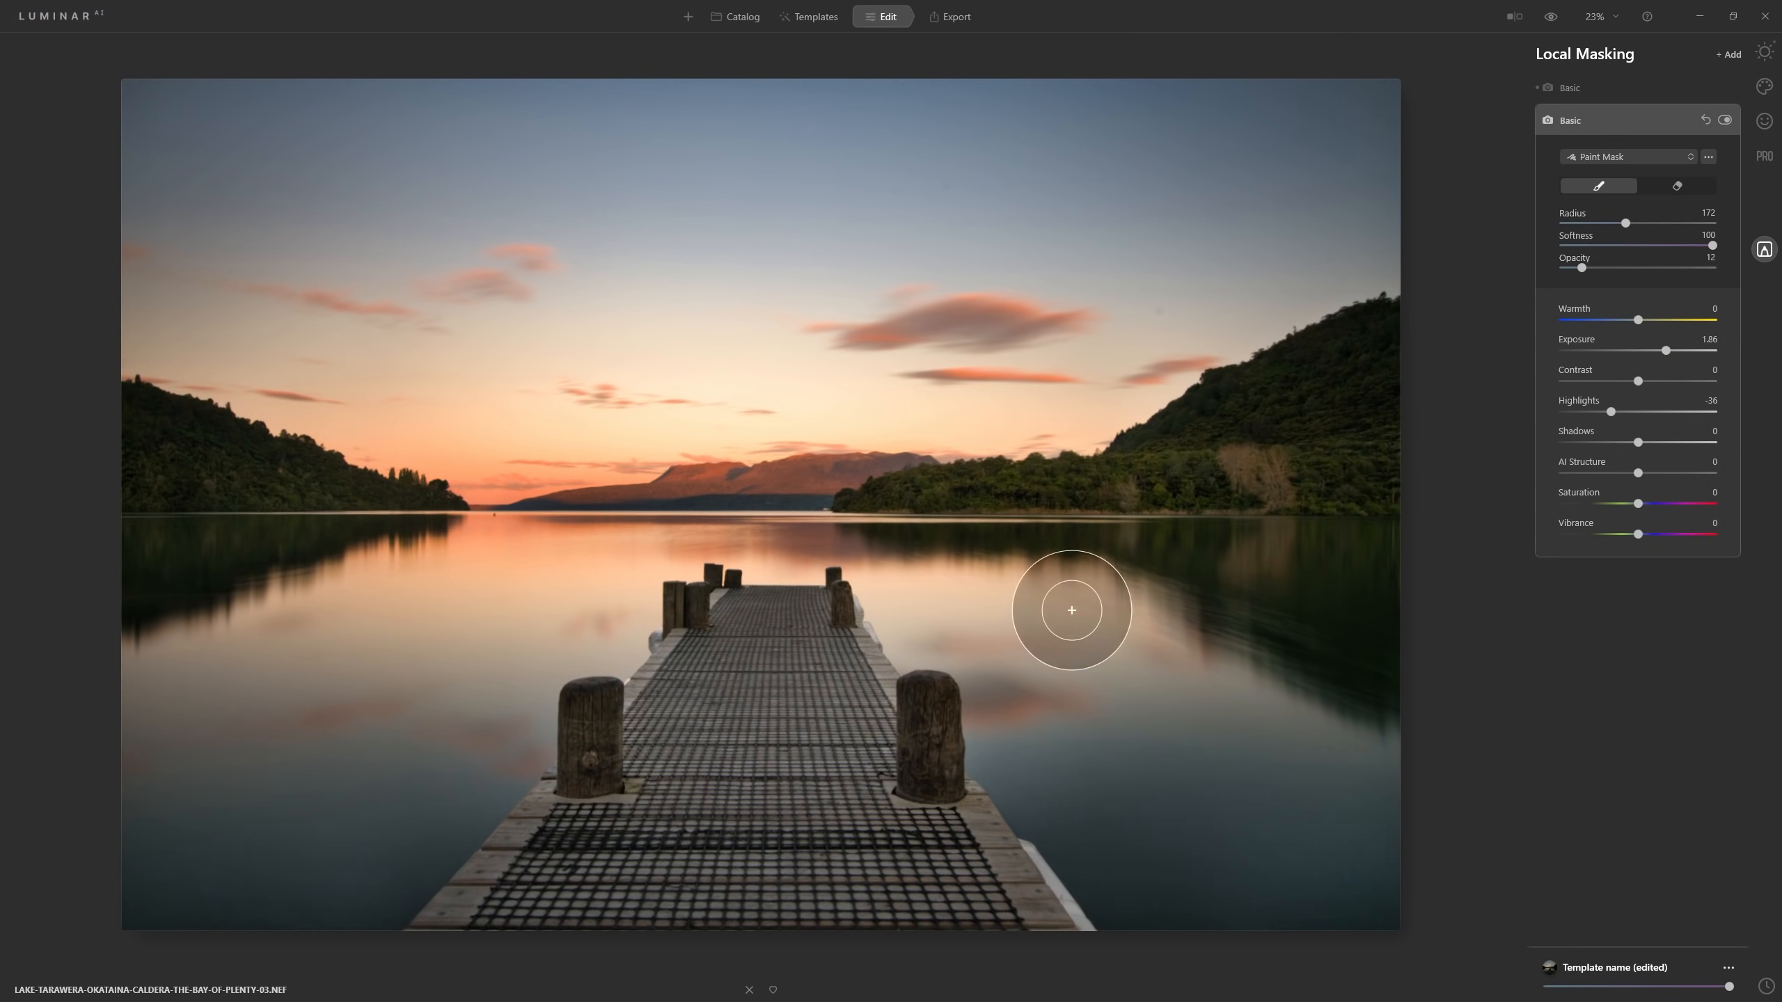
Reduce the brush radius in stages to 76, 52 and 28 and brighten the jetty's wooden posts with opacity 12
{"action": "key", "text": "bracketleft"}
{"action": "key", "text": "bracketleft"}
{"action": "key", "text": "bracketleft"}
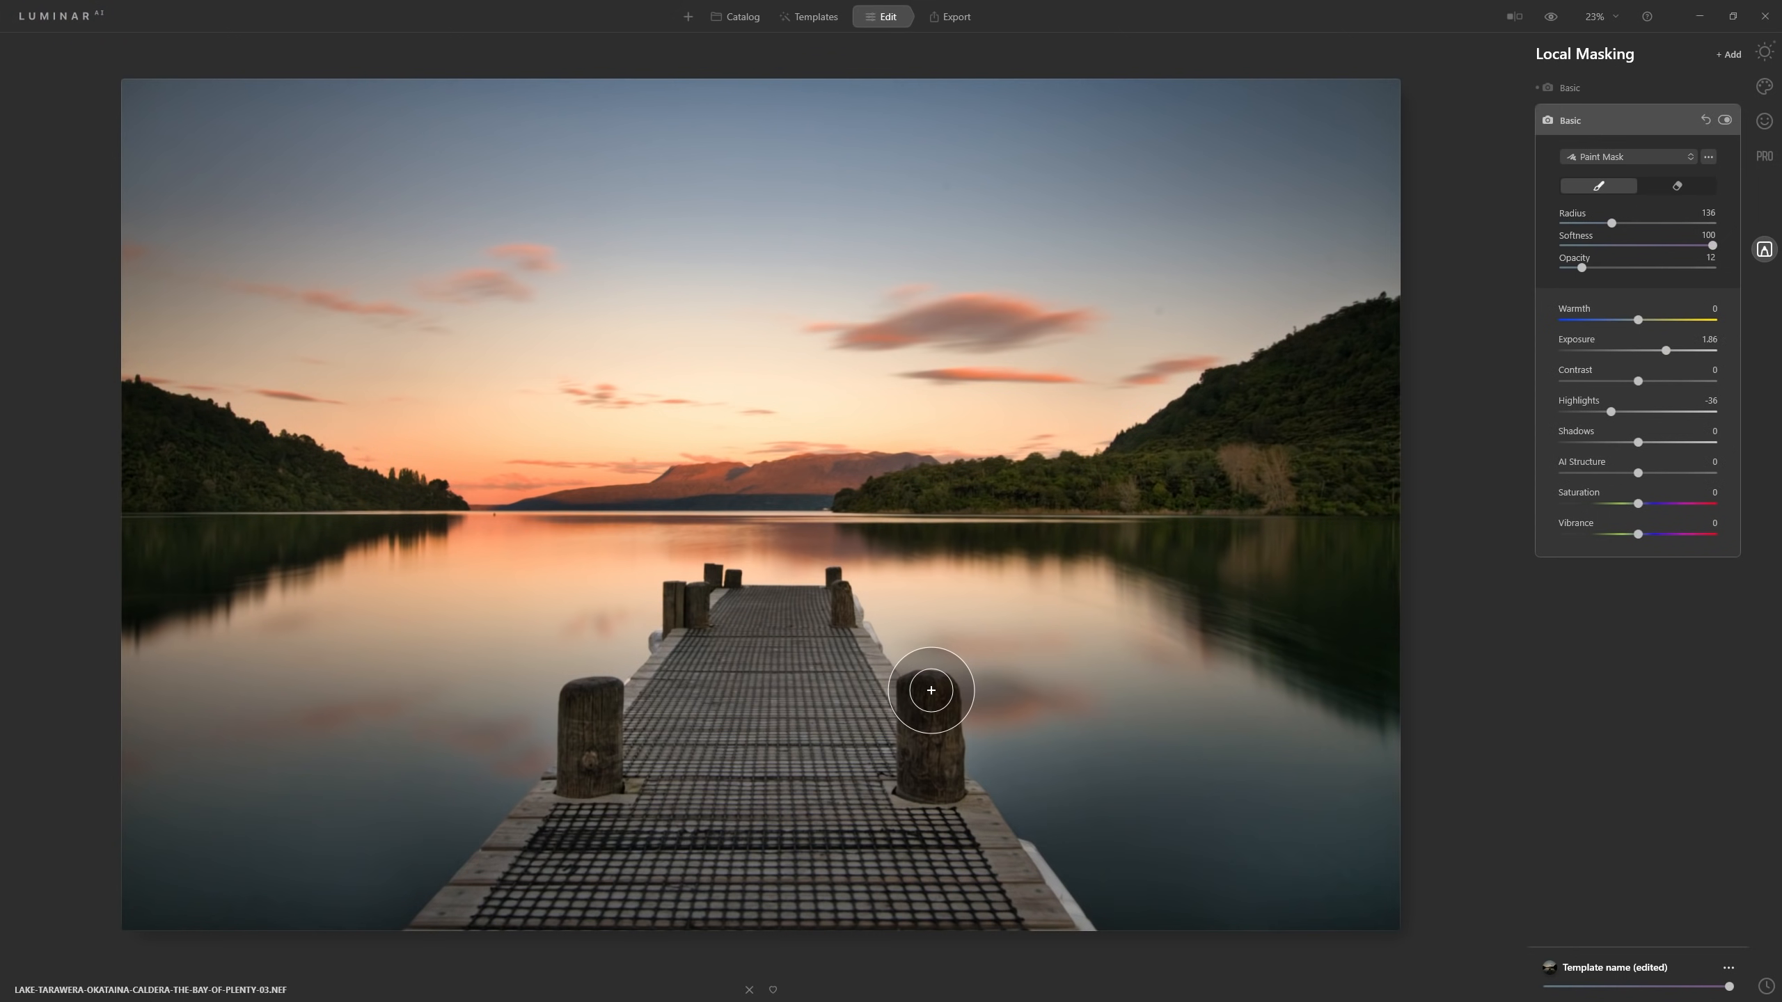
{"action": "key", "text": "bracketleft"}
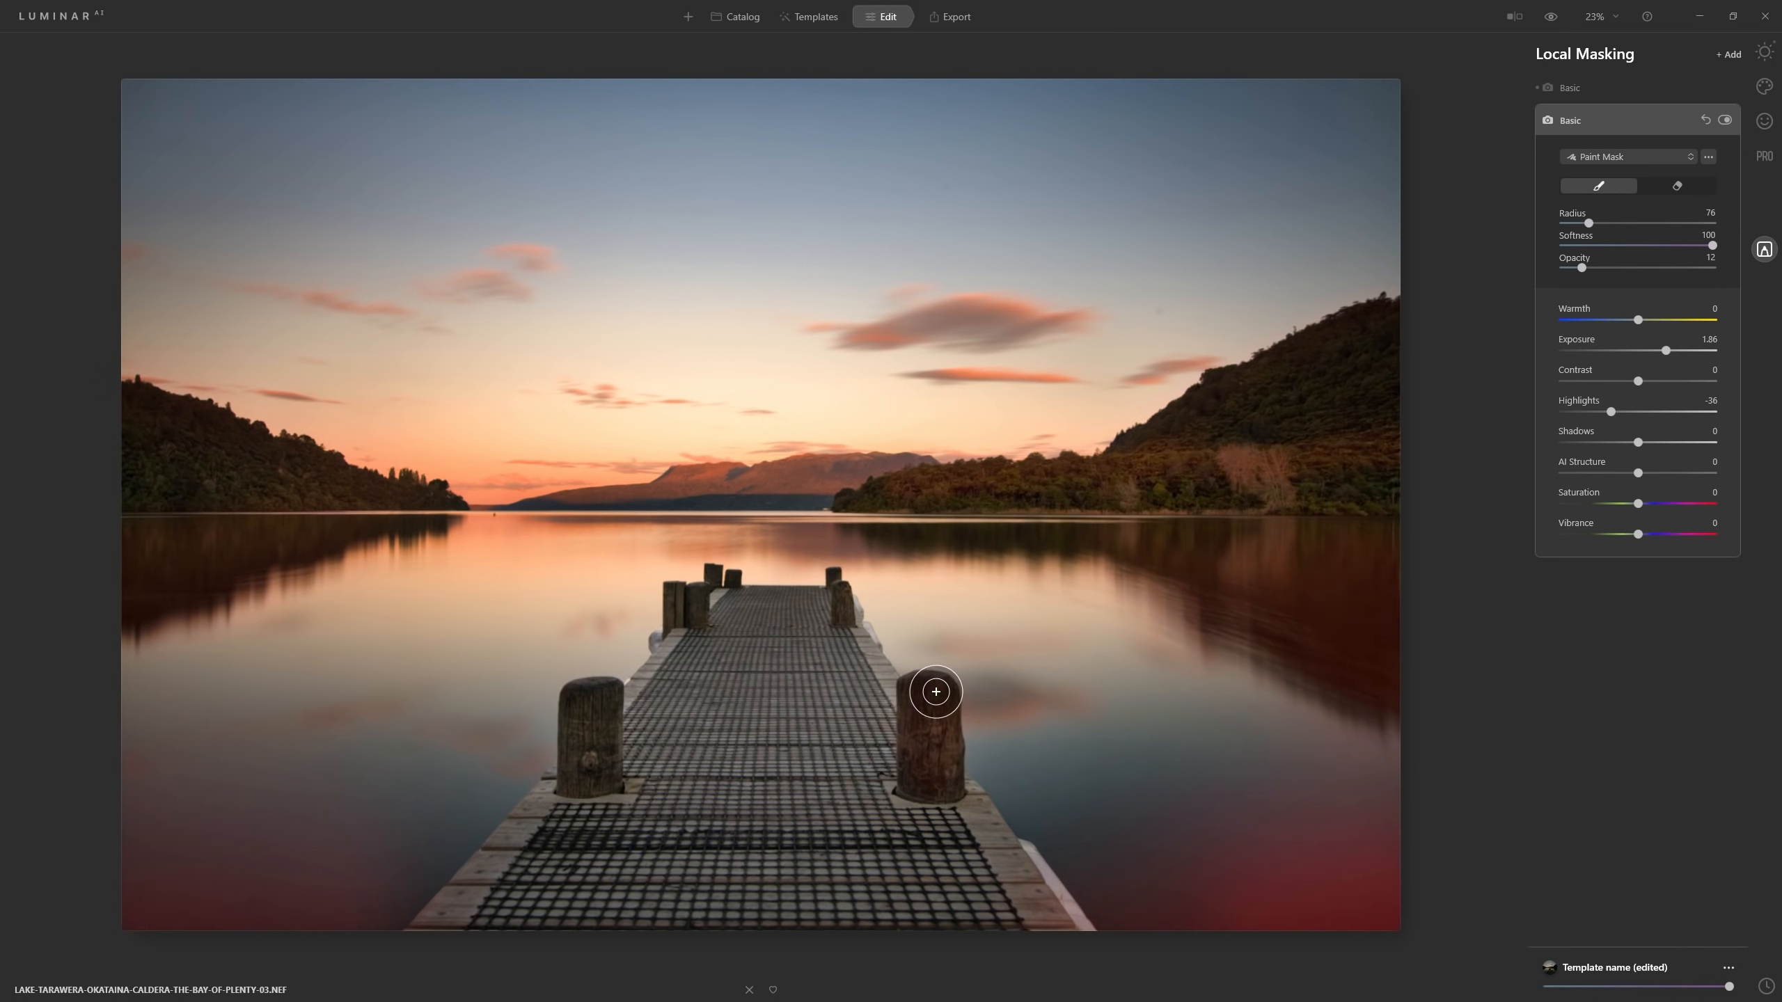
{"action": "key", "text": "bracketleft"}
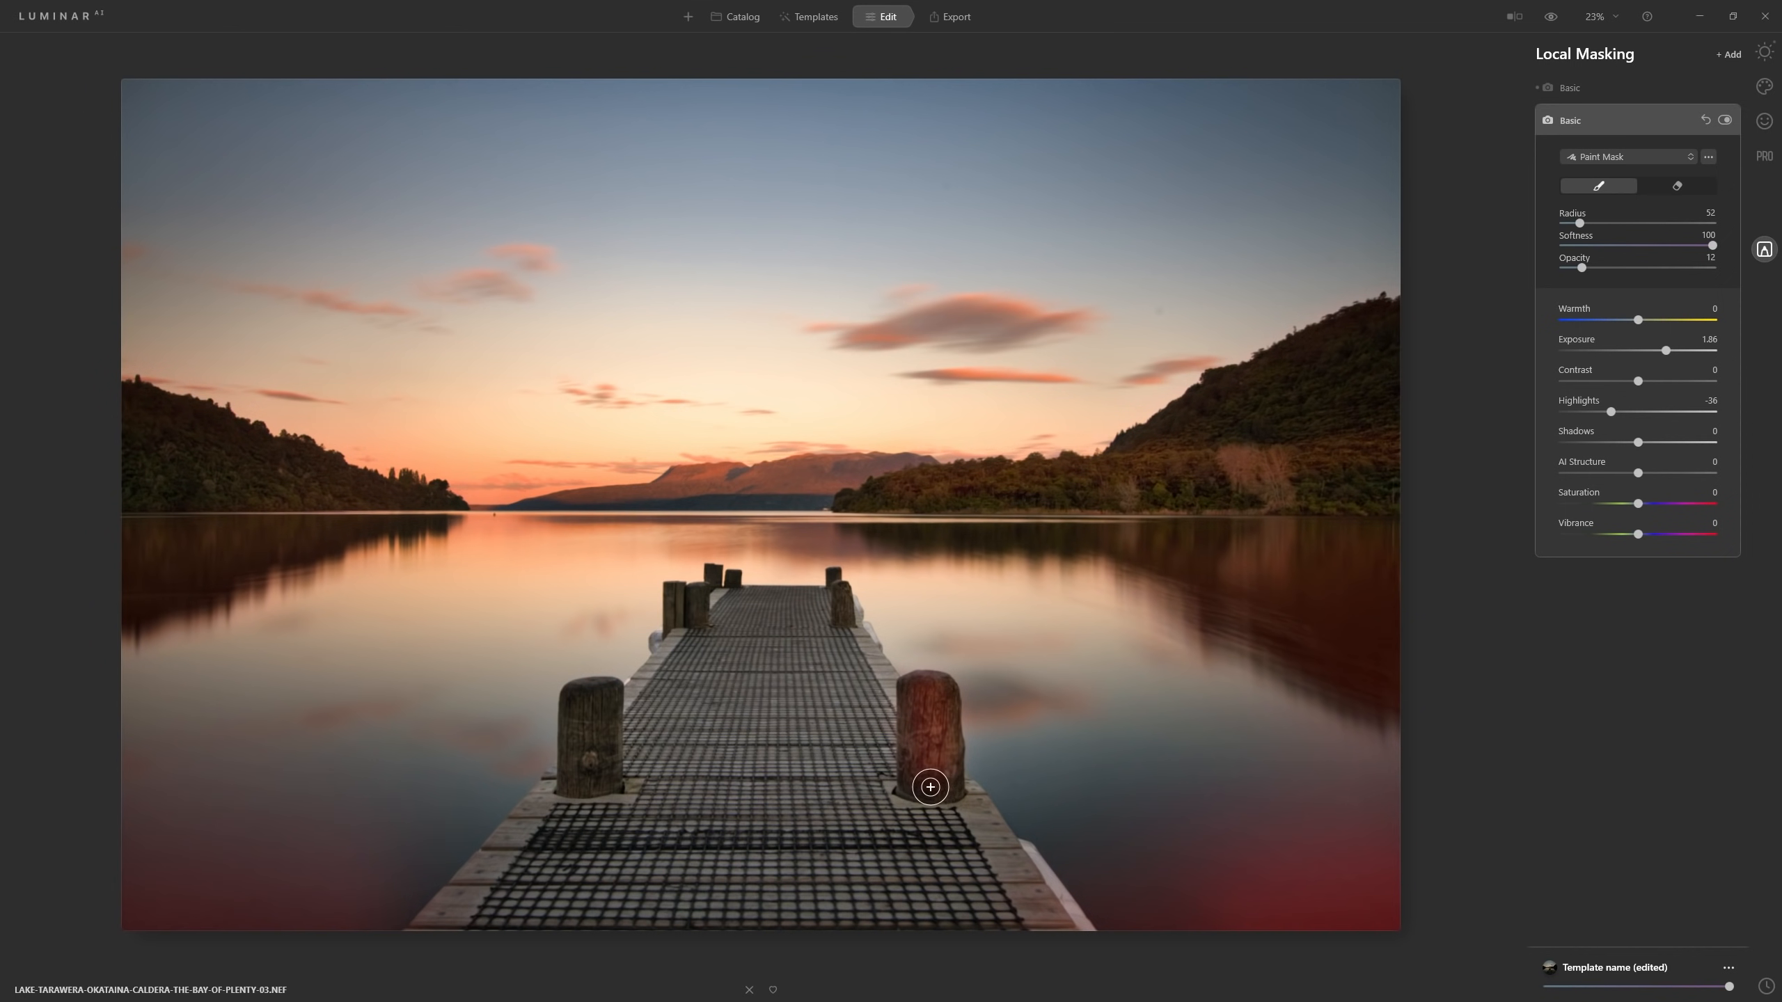
{"action": "mouse_move", "coordinate": [928, 695]}
{"action": "left_mouse_down"}
{"action": "mouse_move", "coordinate": [922, 777]}
{"action": "mouse_move", "coordinate": [924, 702]}
{"action": "left_mouse_up"}
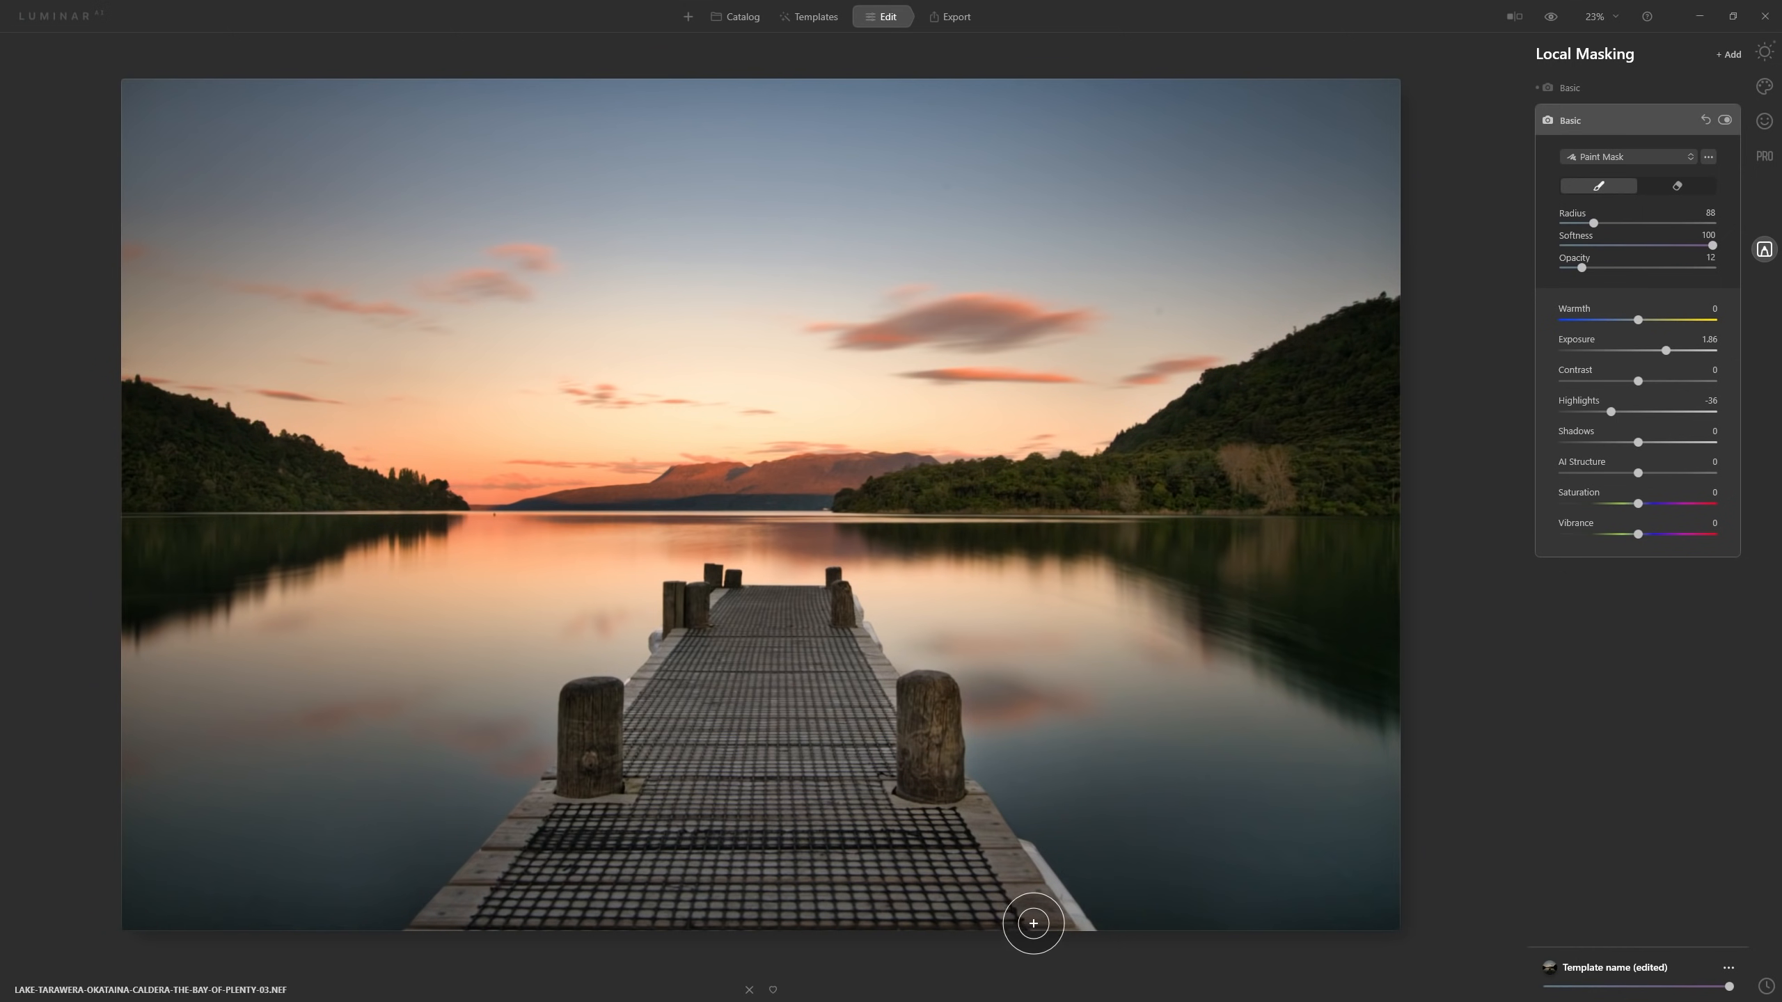
{"action": "key", "text": "bracketleft"}
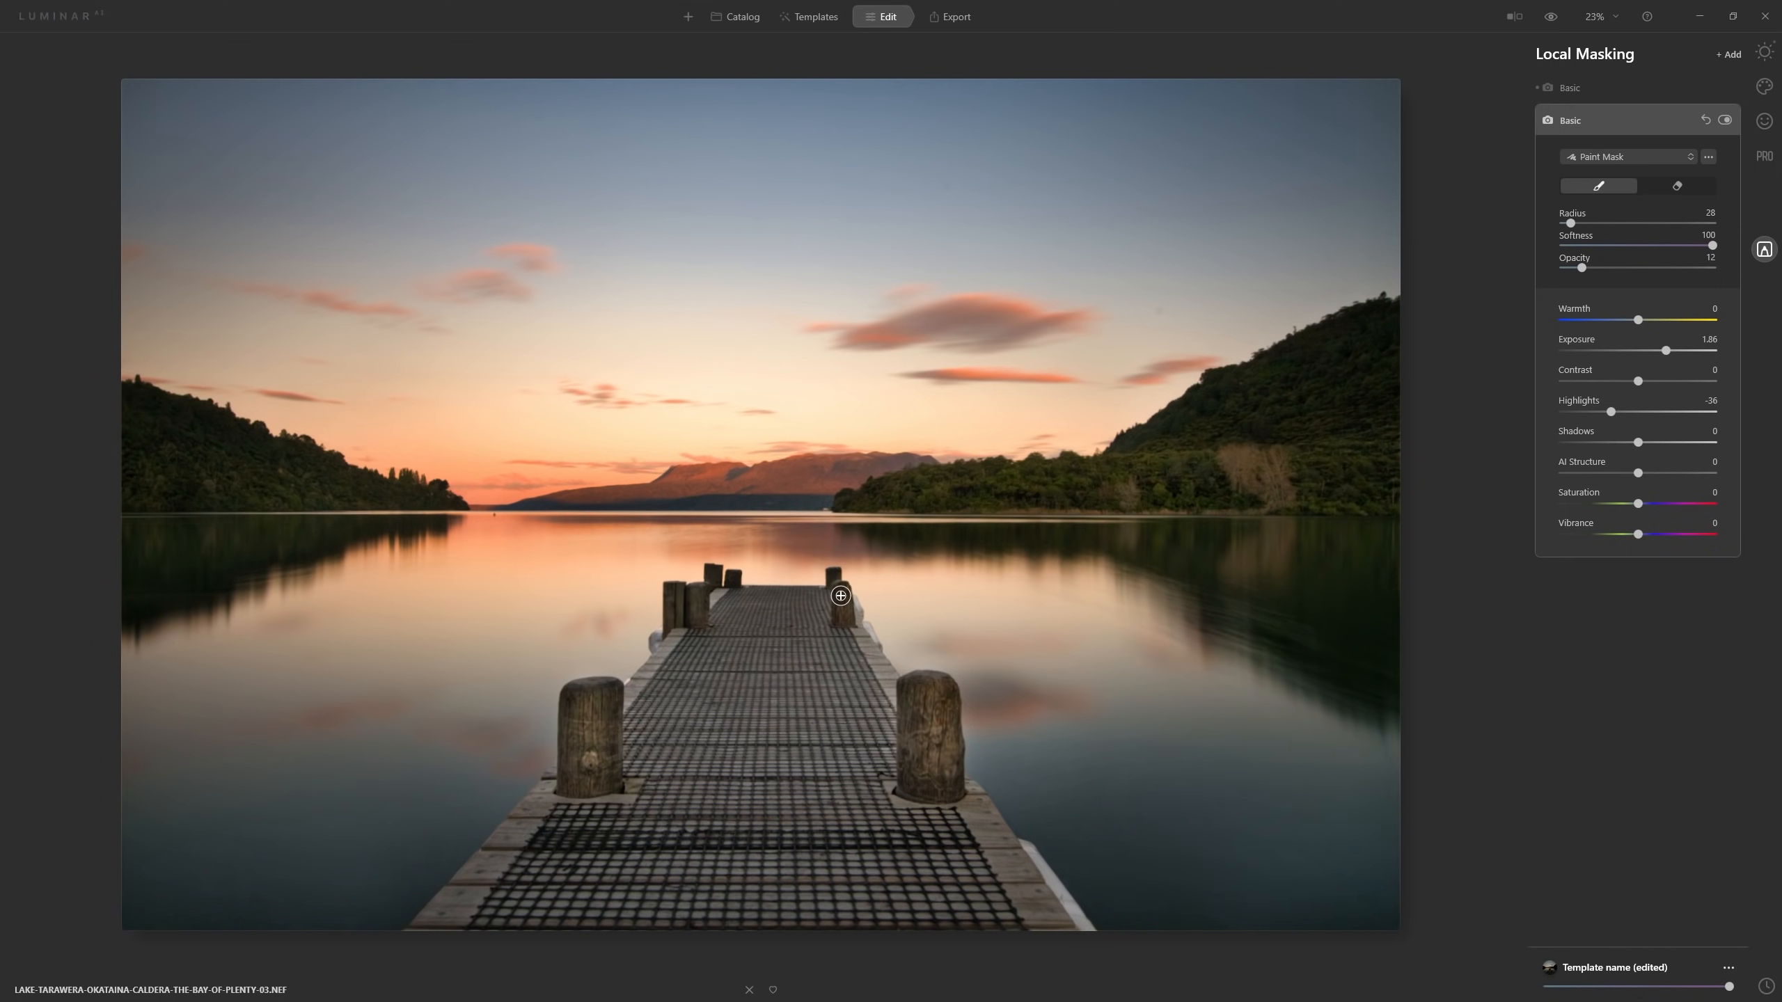
{"action": "left_click_drag", "start_coordinate": [841, 594], "coordinate": [845, 619]}
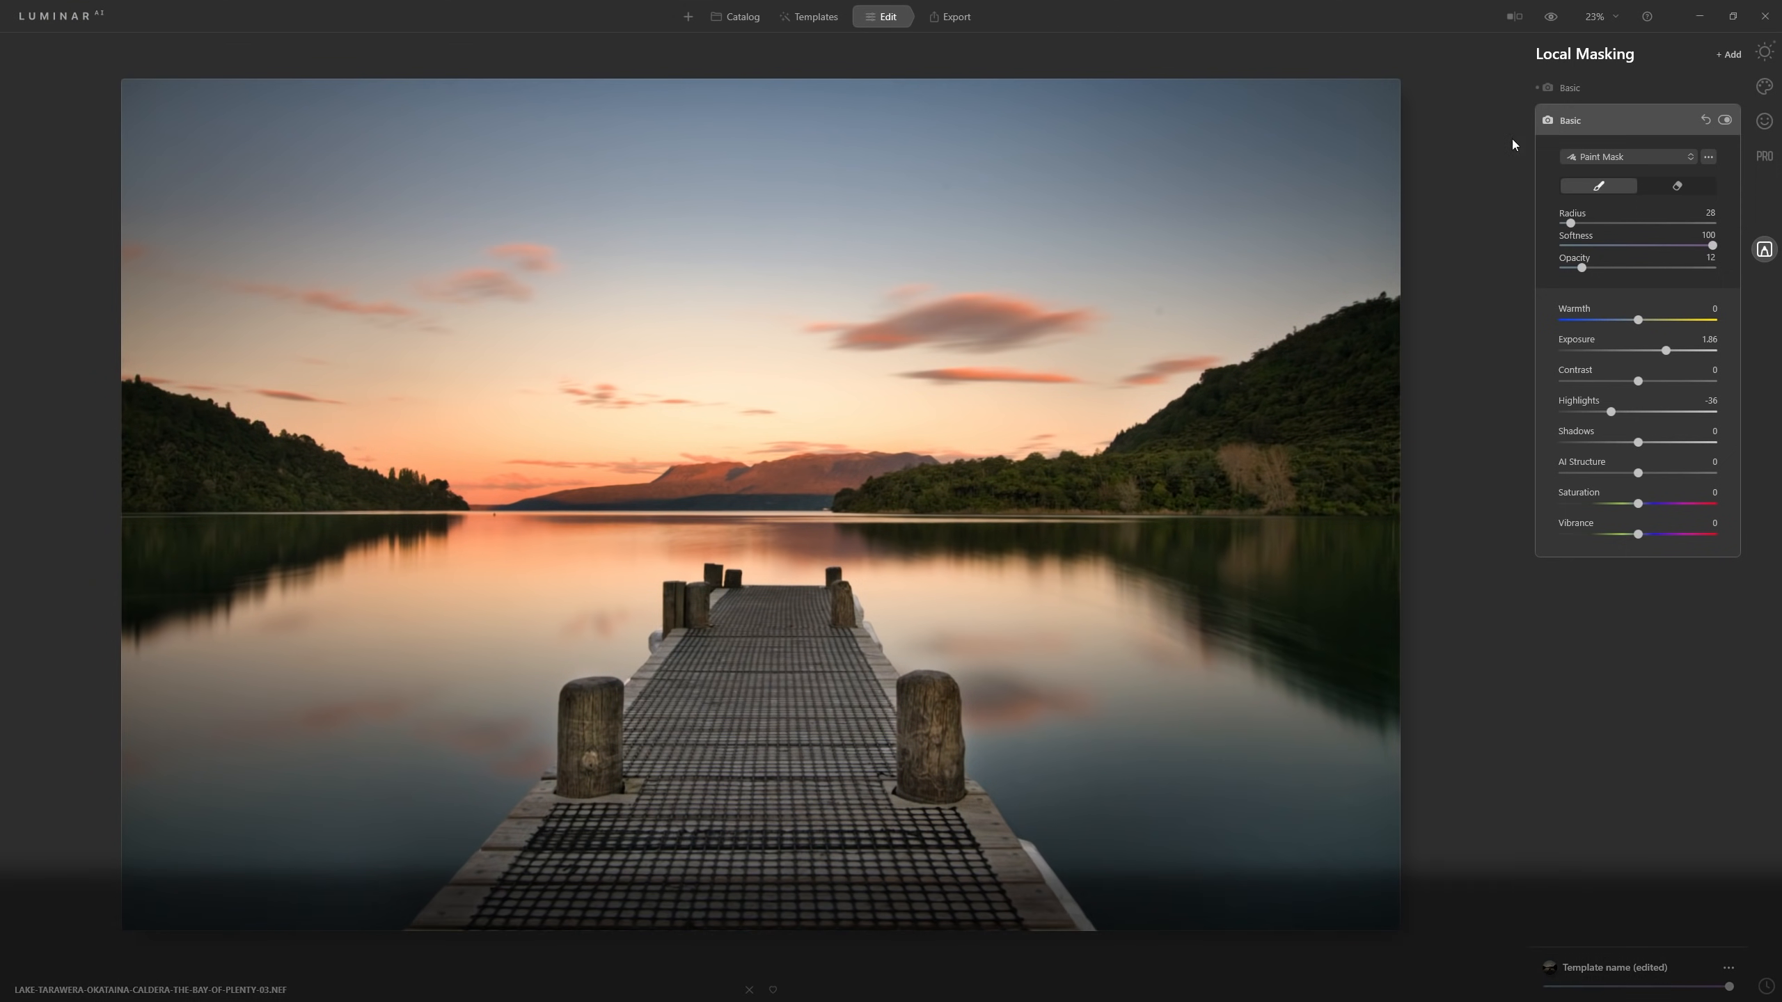
Change the darkening Basic mask to a Gradient Mask and draw it from the top of the sky down to the horizon
{"action": "left_click", "coordinate": [1609, 87]}
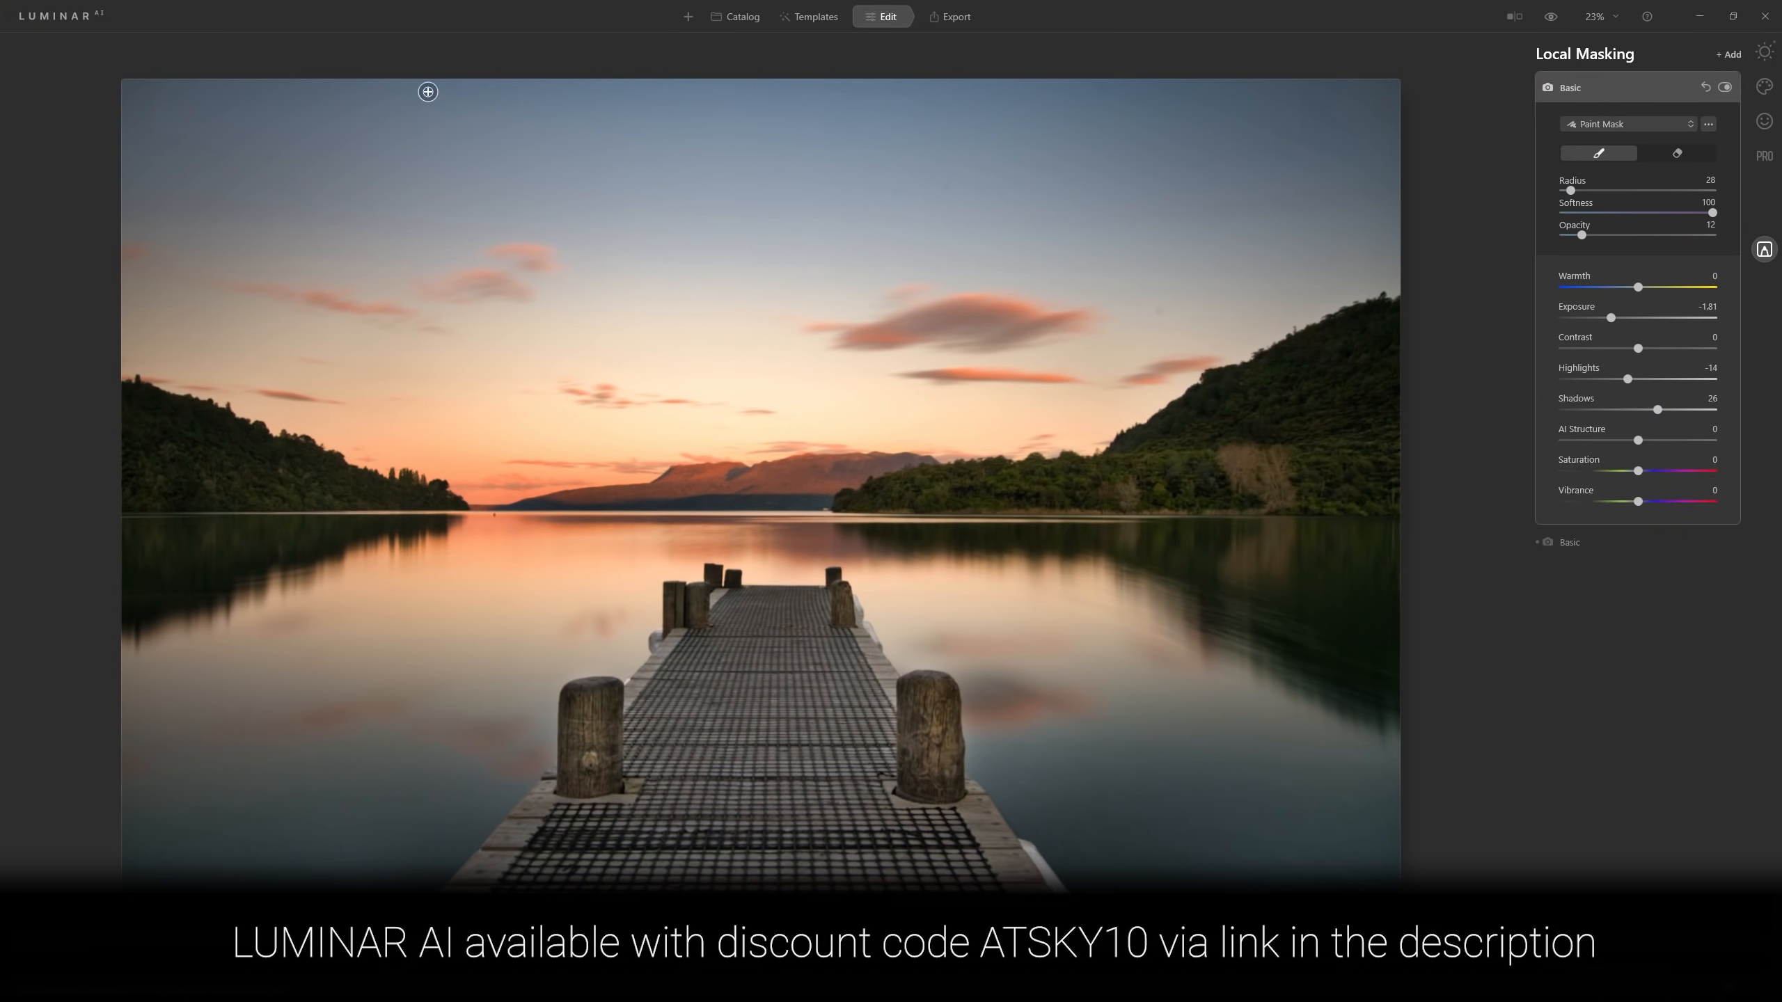
{"action": "left_click", "coordinate": [1651, 126]}
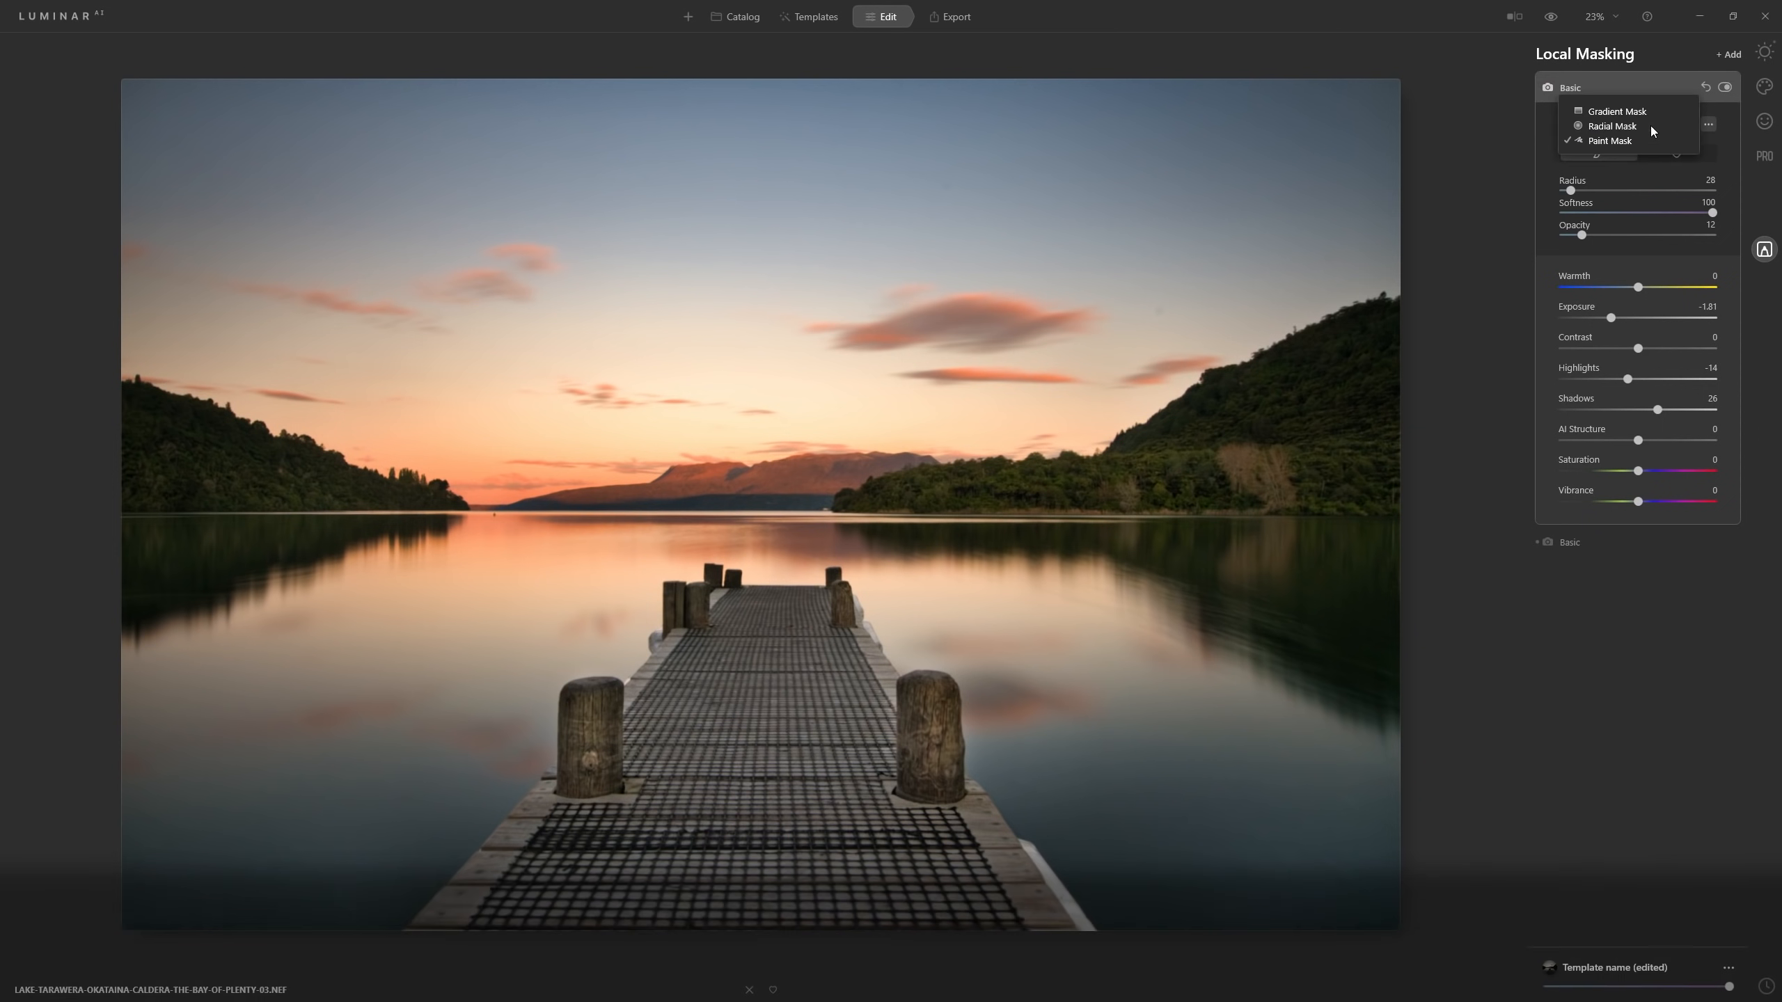
{"action": "left_click", "coordinate": [1612, 112]}
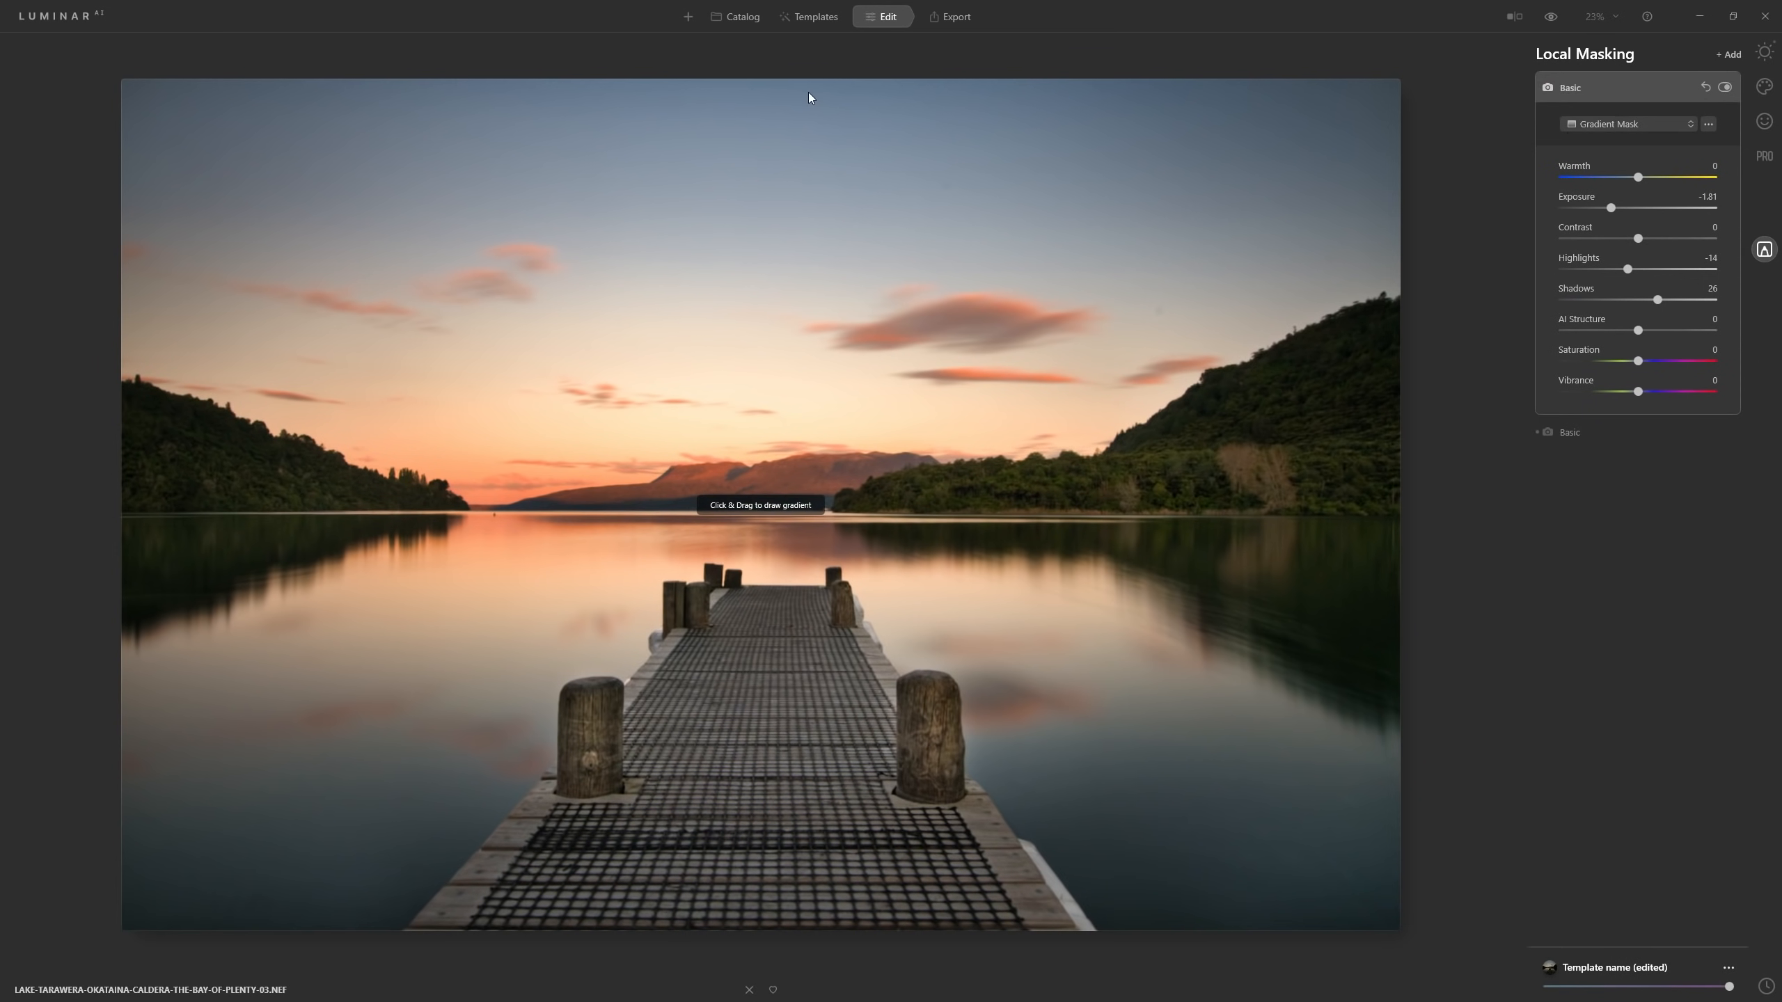
{"action": "left_click_drag", "start_coordinate": [796, 96], "coordinate": [796, 516]}
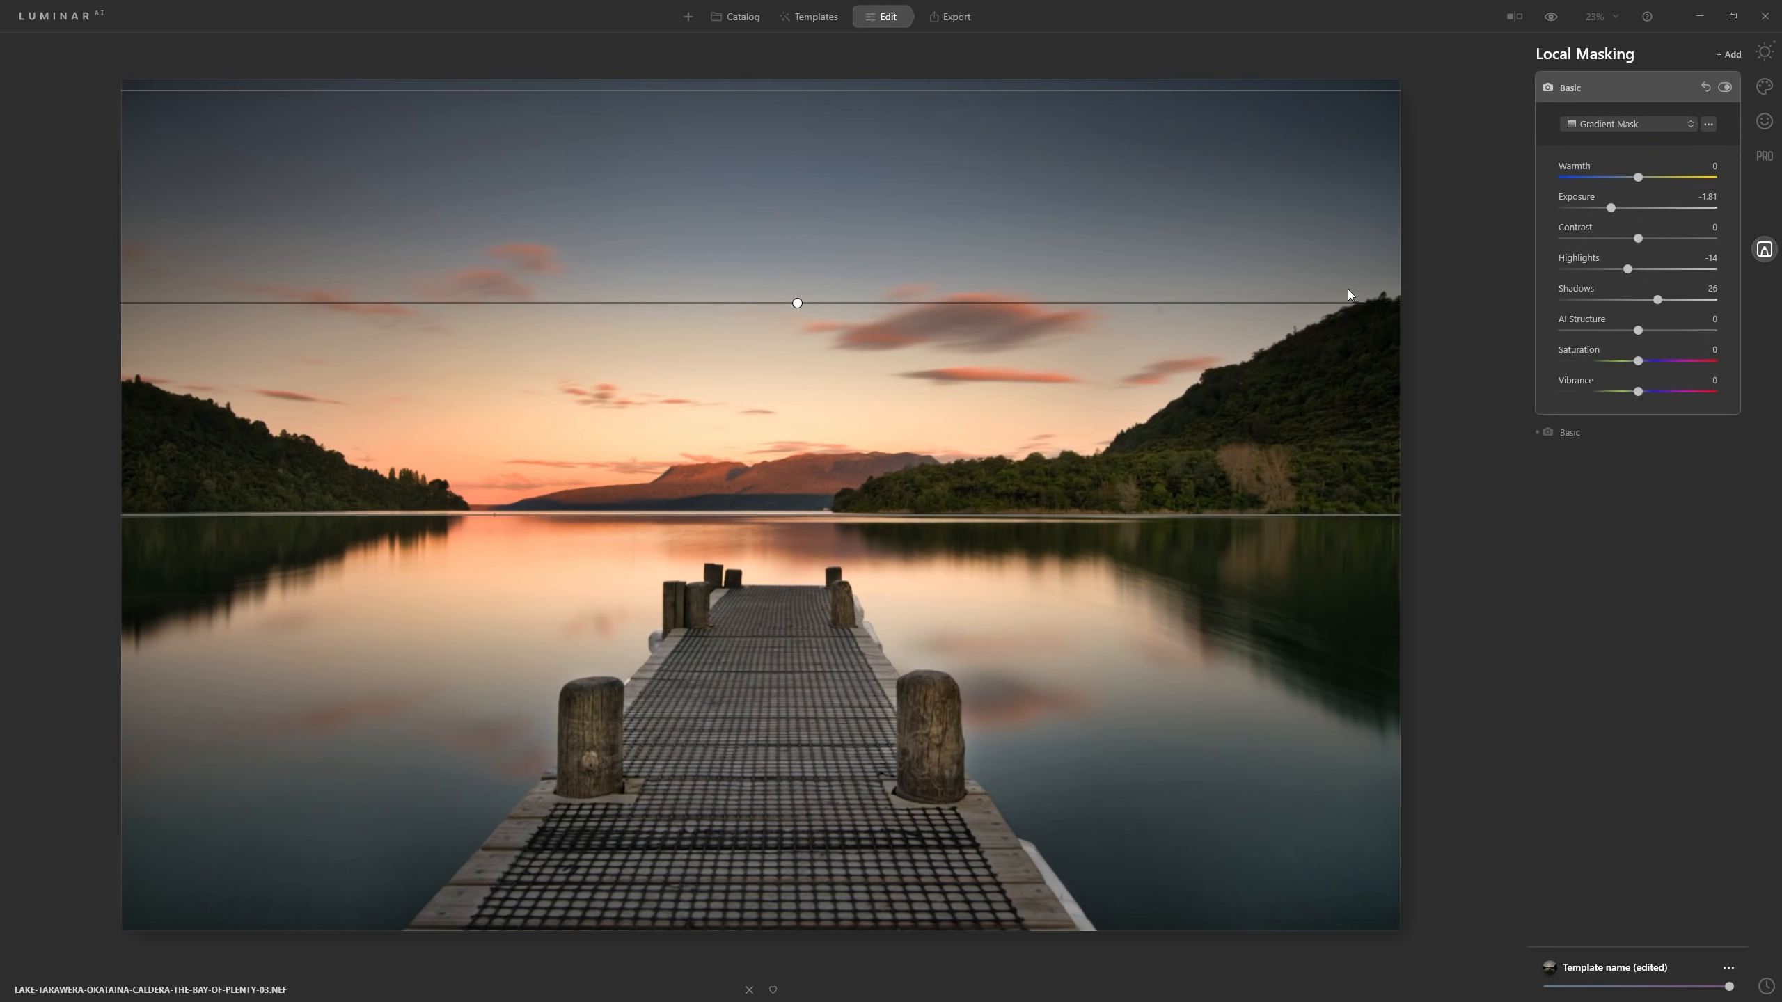
Compare the photo with the sky gradient on and off, and the full edit against the unedited original
{"action": "left_click", "coordinate": [1723, 85]}
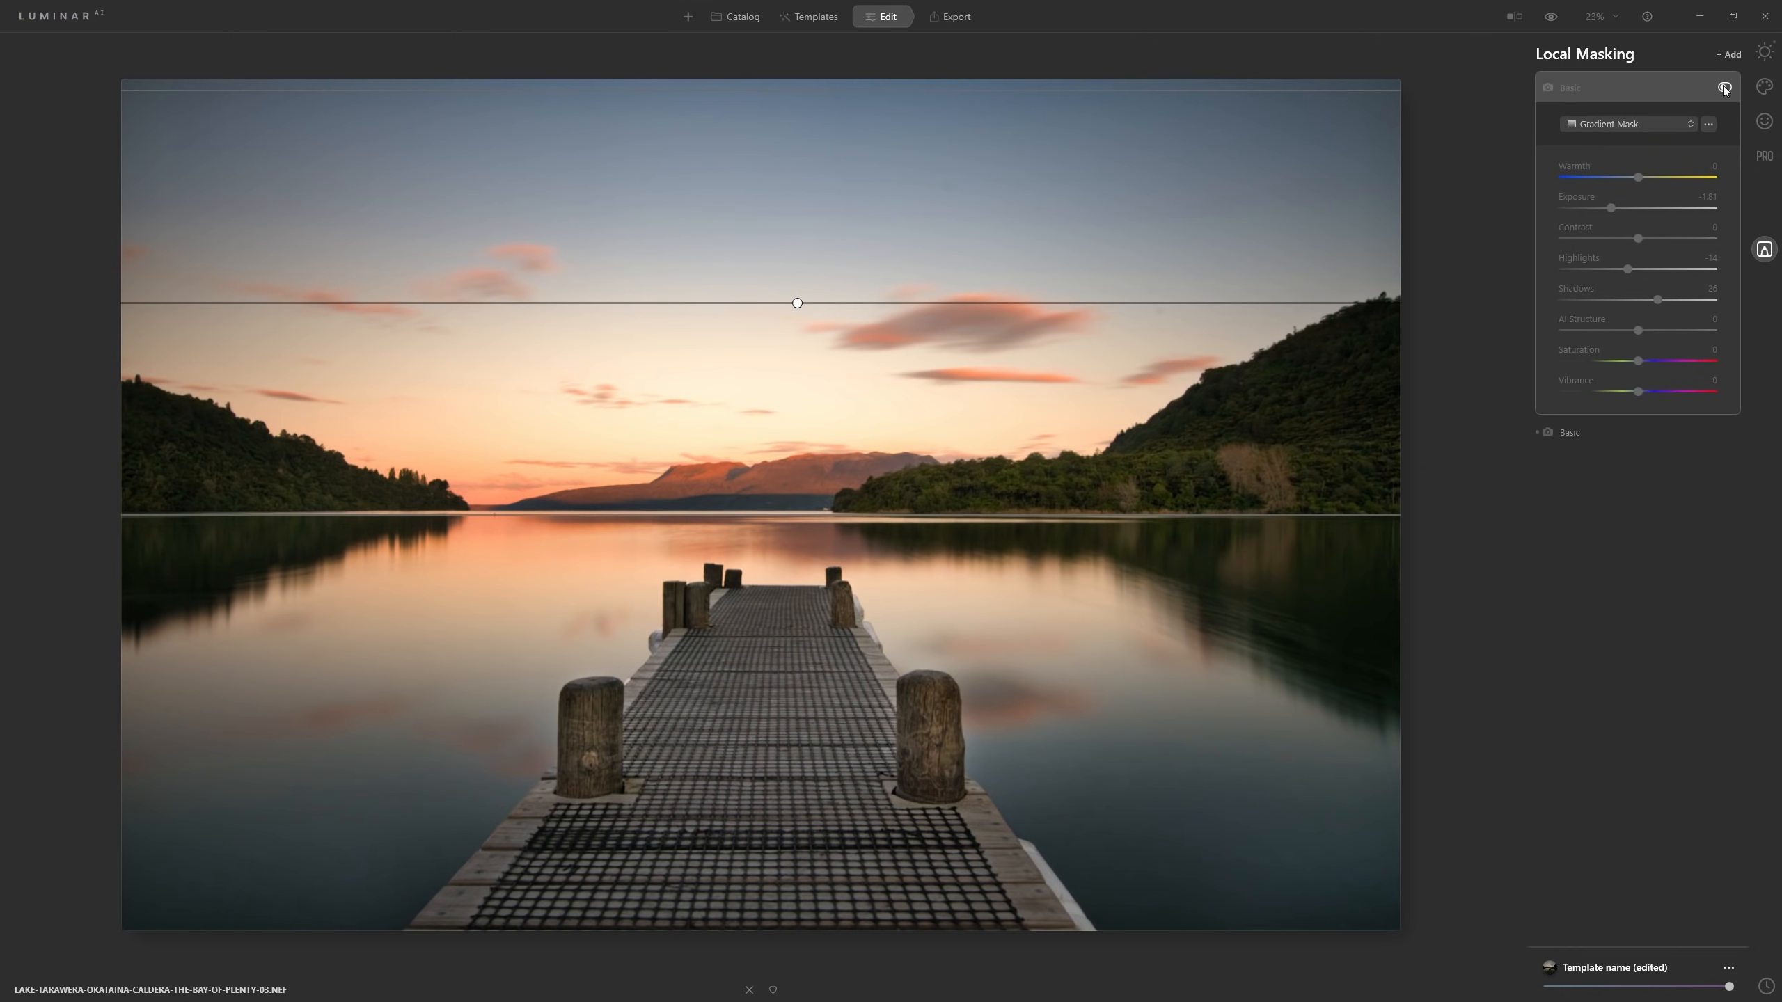
{"action": "left_click", "coordinate": [1724, 86]}
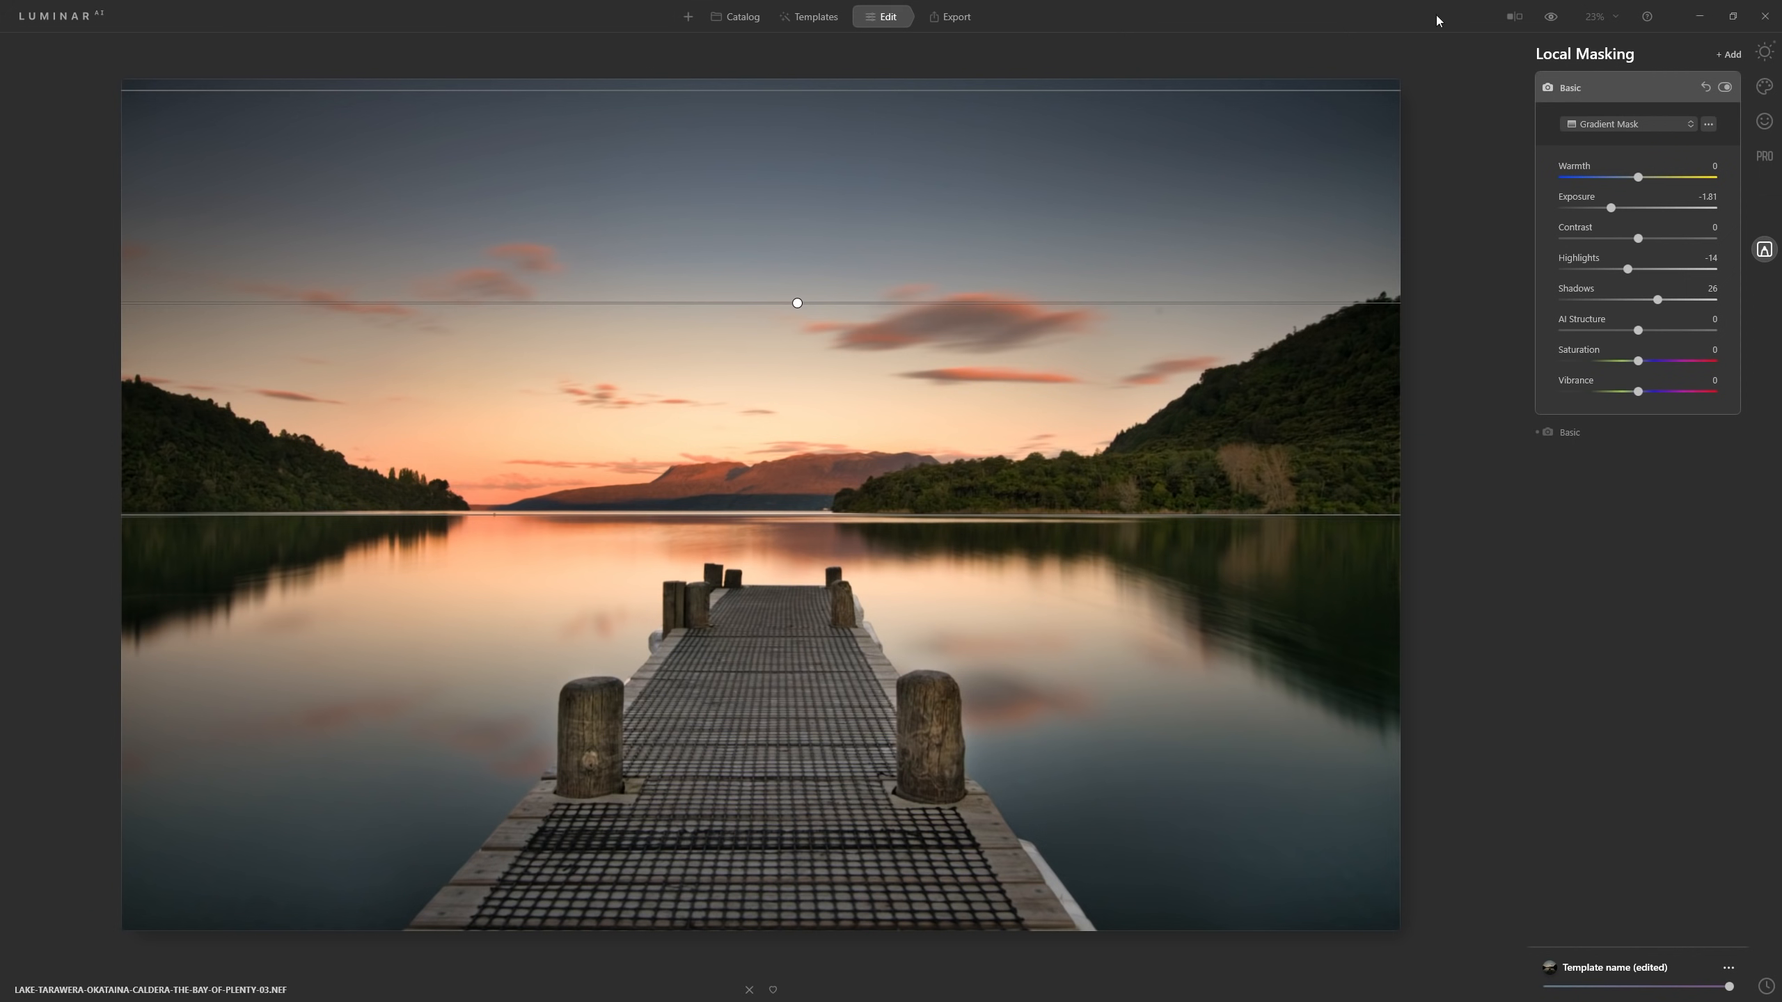
{"action": "left_click", "coordinate": [1558, 22]}
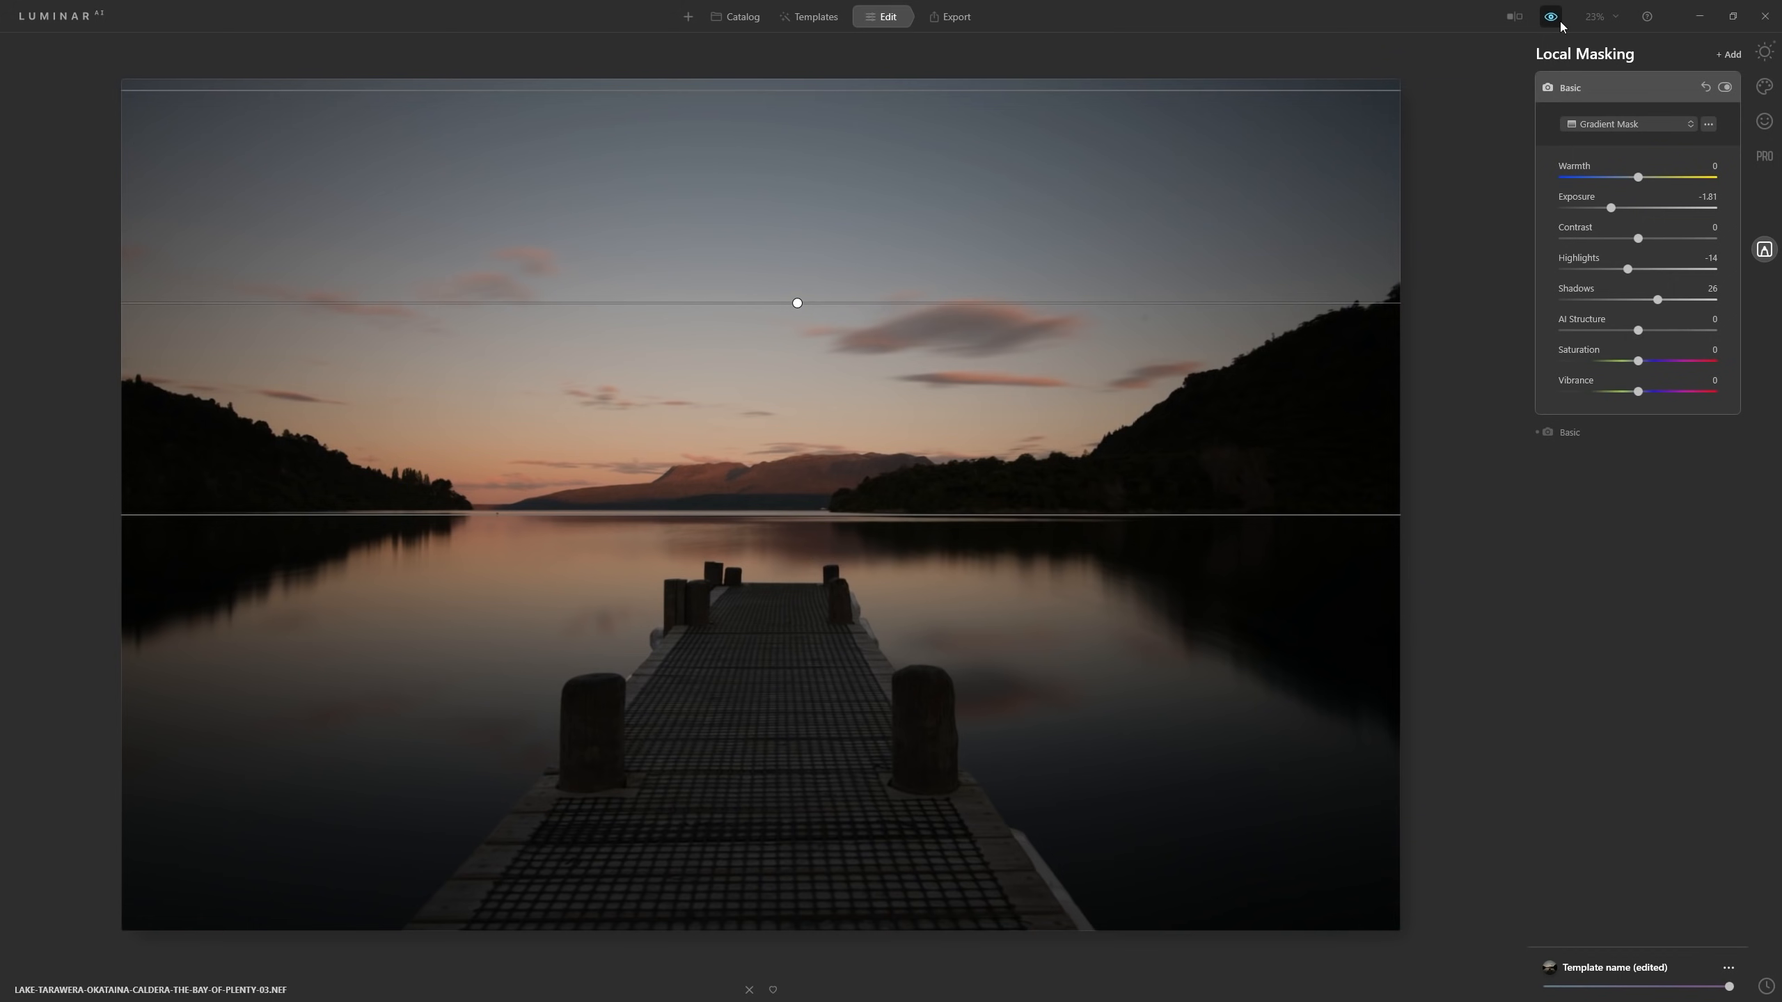
{"action": "left_click", "coordinate": [1561, 21]}
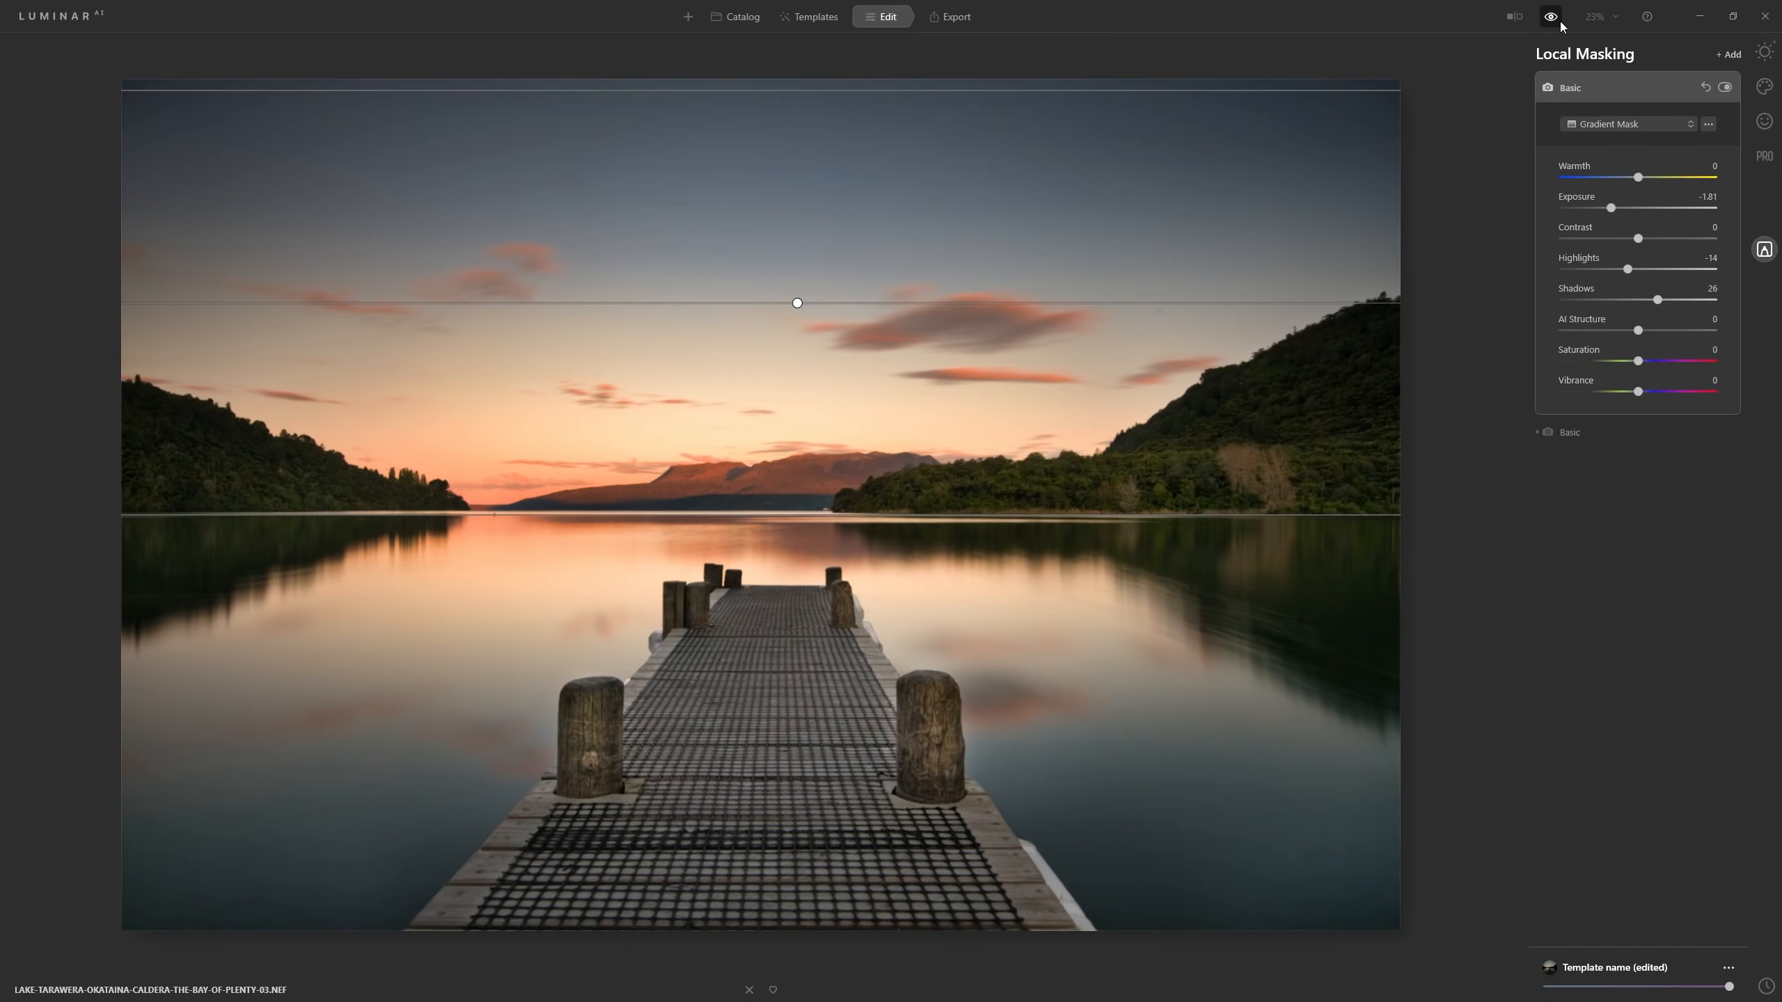
{"action": "left_click", "coordinate": [1558, 22]}
{"action": "left_click", "coordinate": [1558, 22]}
{"action": "left_click", "coordinate": [1553, 21]}
{"action": "left_click", "coordinate": [1553, 21]}
Lower the overall Light exposure to 1.16
{"action": "left_click", "coordinate": [1764, 51]}
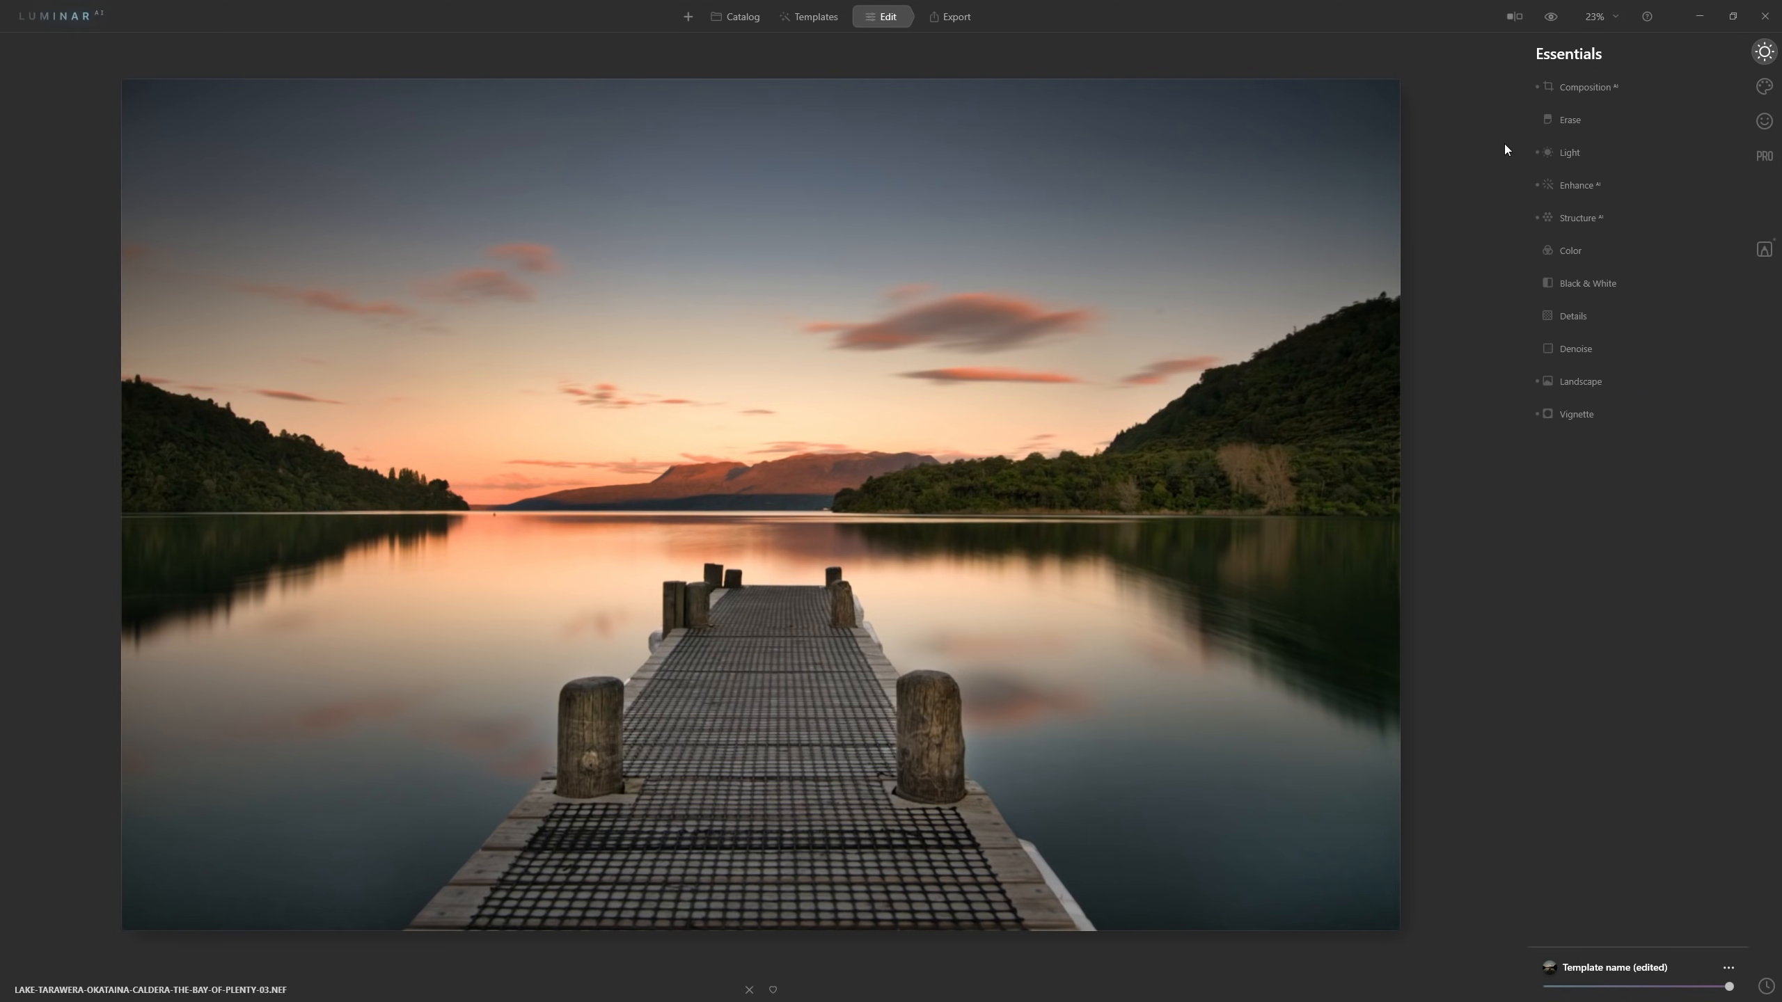
{"action": "left_click", "coordinate": [1581, 152]}
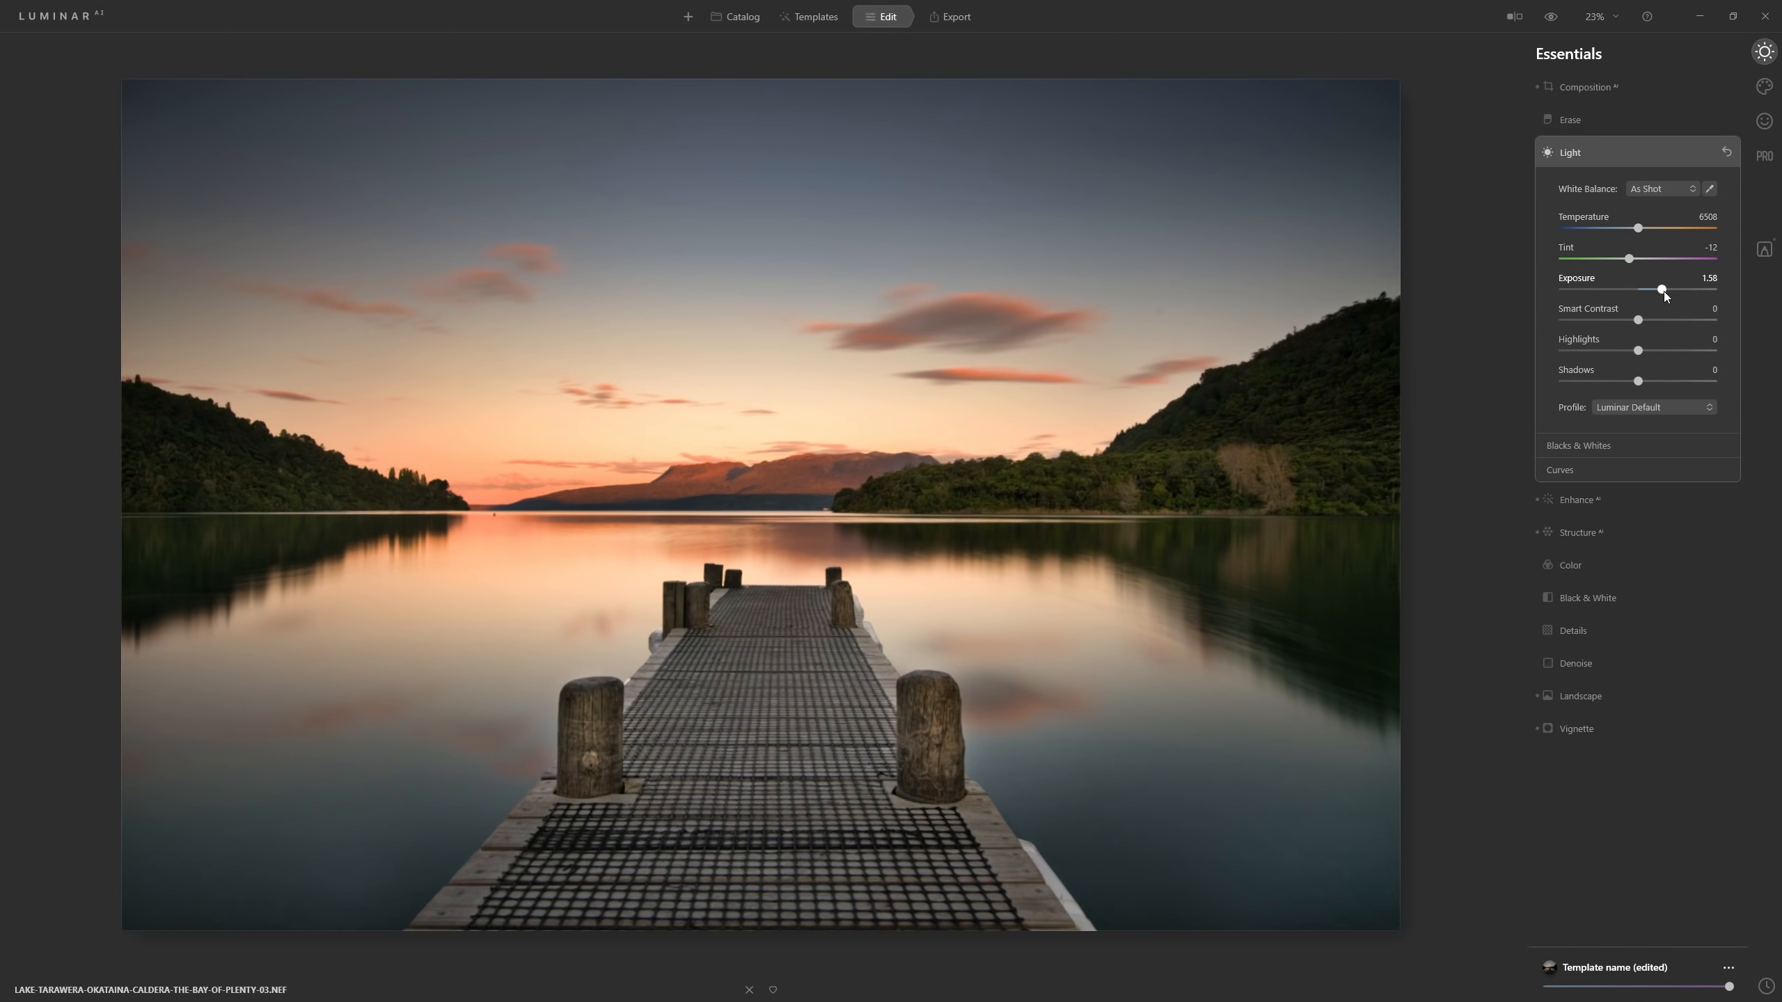
{"action": "left_click_drag", "start_coordinate": [1663, 291], "coordinate": [1660, 293]}
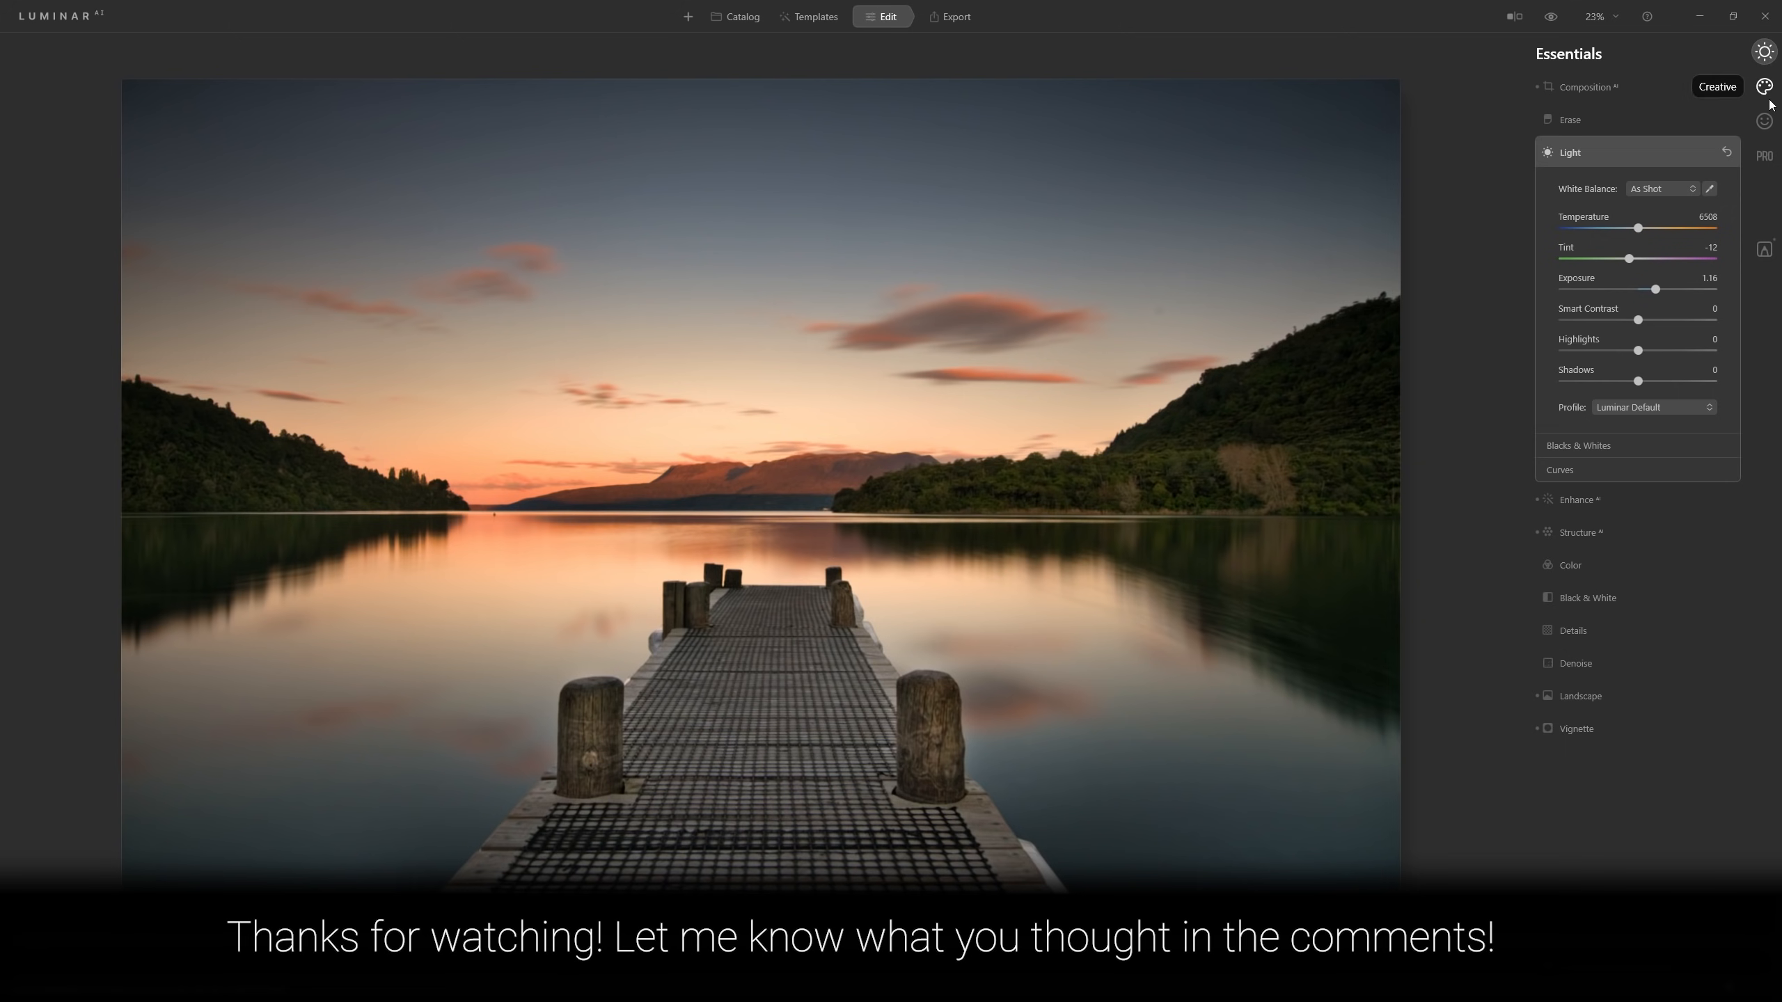
Mark the dust spots in the sky with the Erase brush, remove them, and reopen the Erase tool
{"action": "left_click", "coordinate": [1585, 120]}
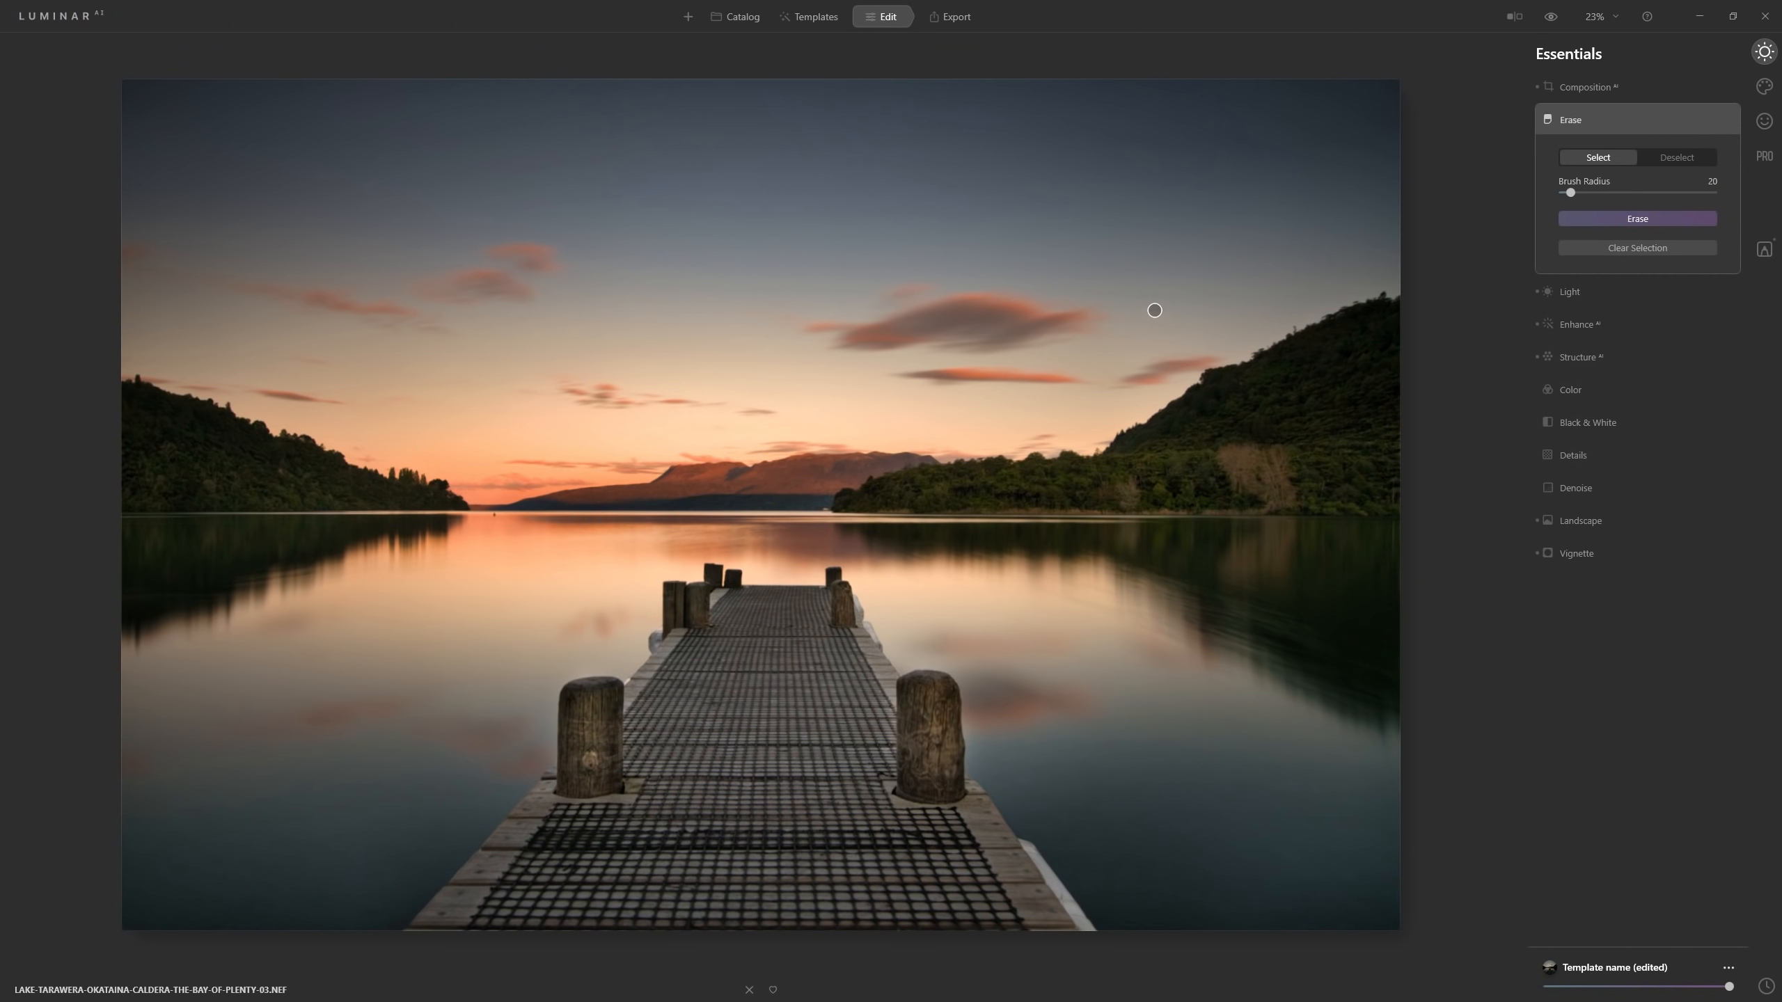
{"action": "left_click", "coordinate": [1159, 310]}
{"action": "left_click", "coordinate": [1328, 256]}
{"action": "key", "text": "bracketleft"}
{"action": "left_click", "coordinate": [1600, 218]}
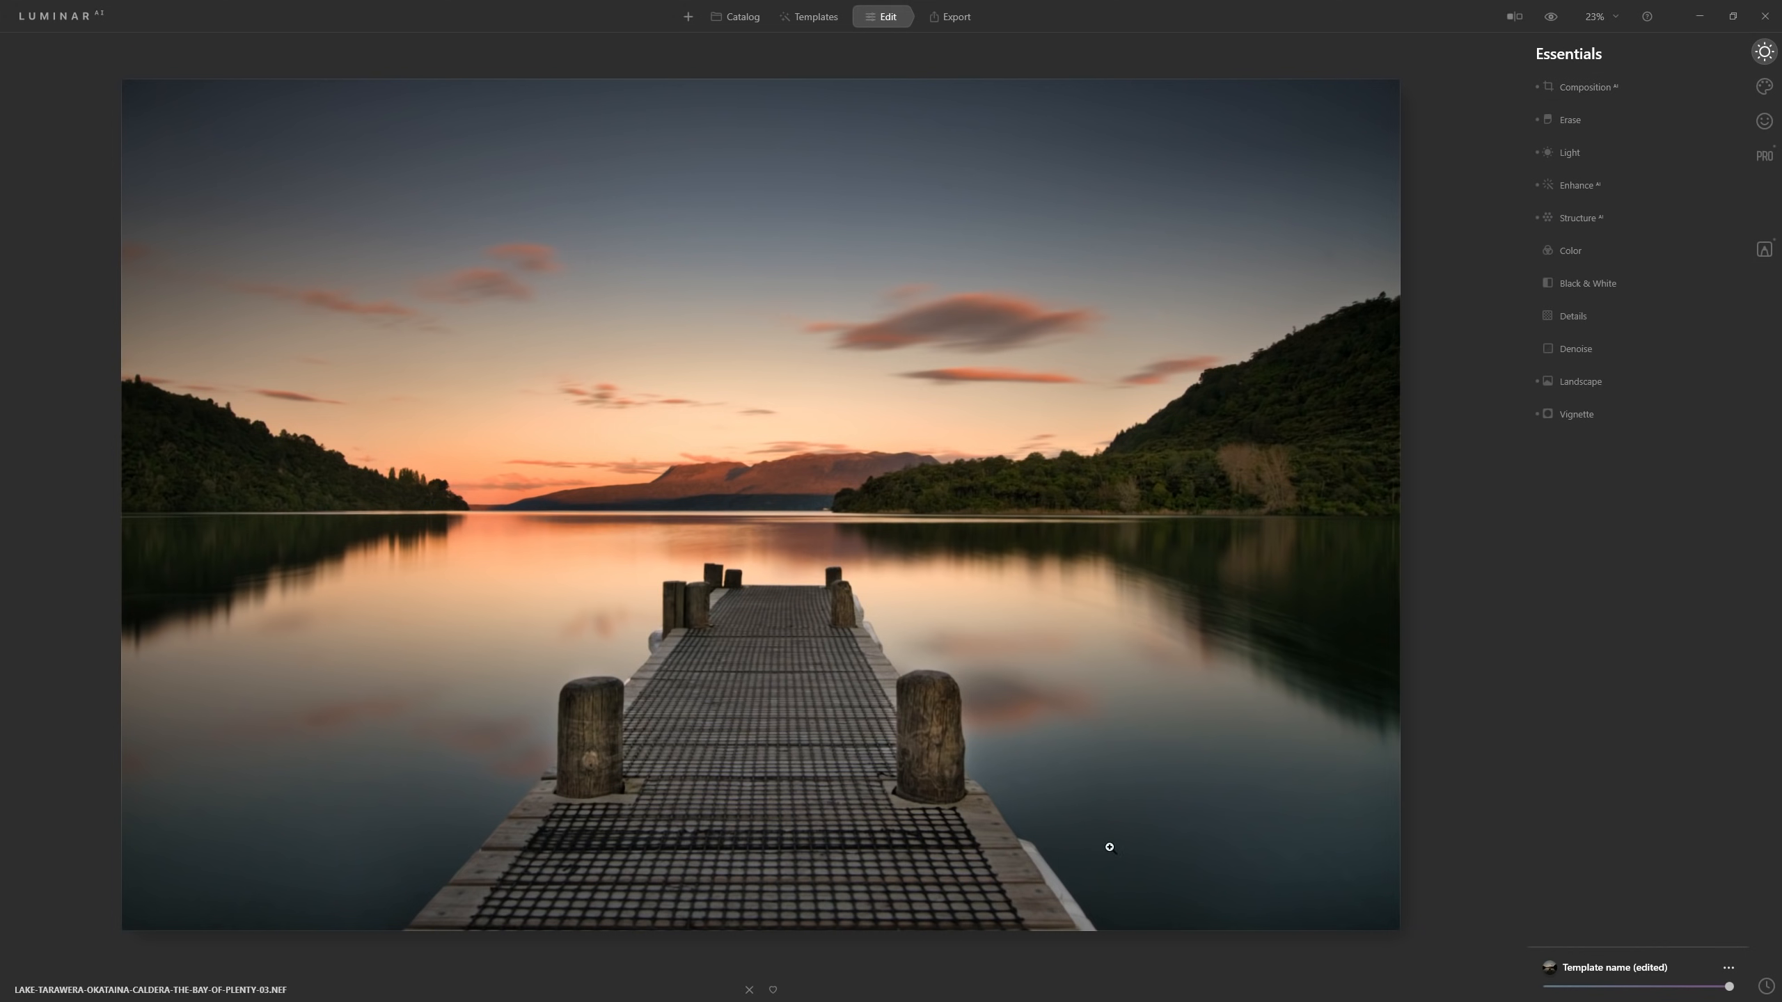
{"action": "left_click", "coordinate": [1572, 120]}
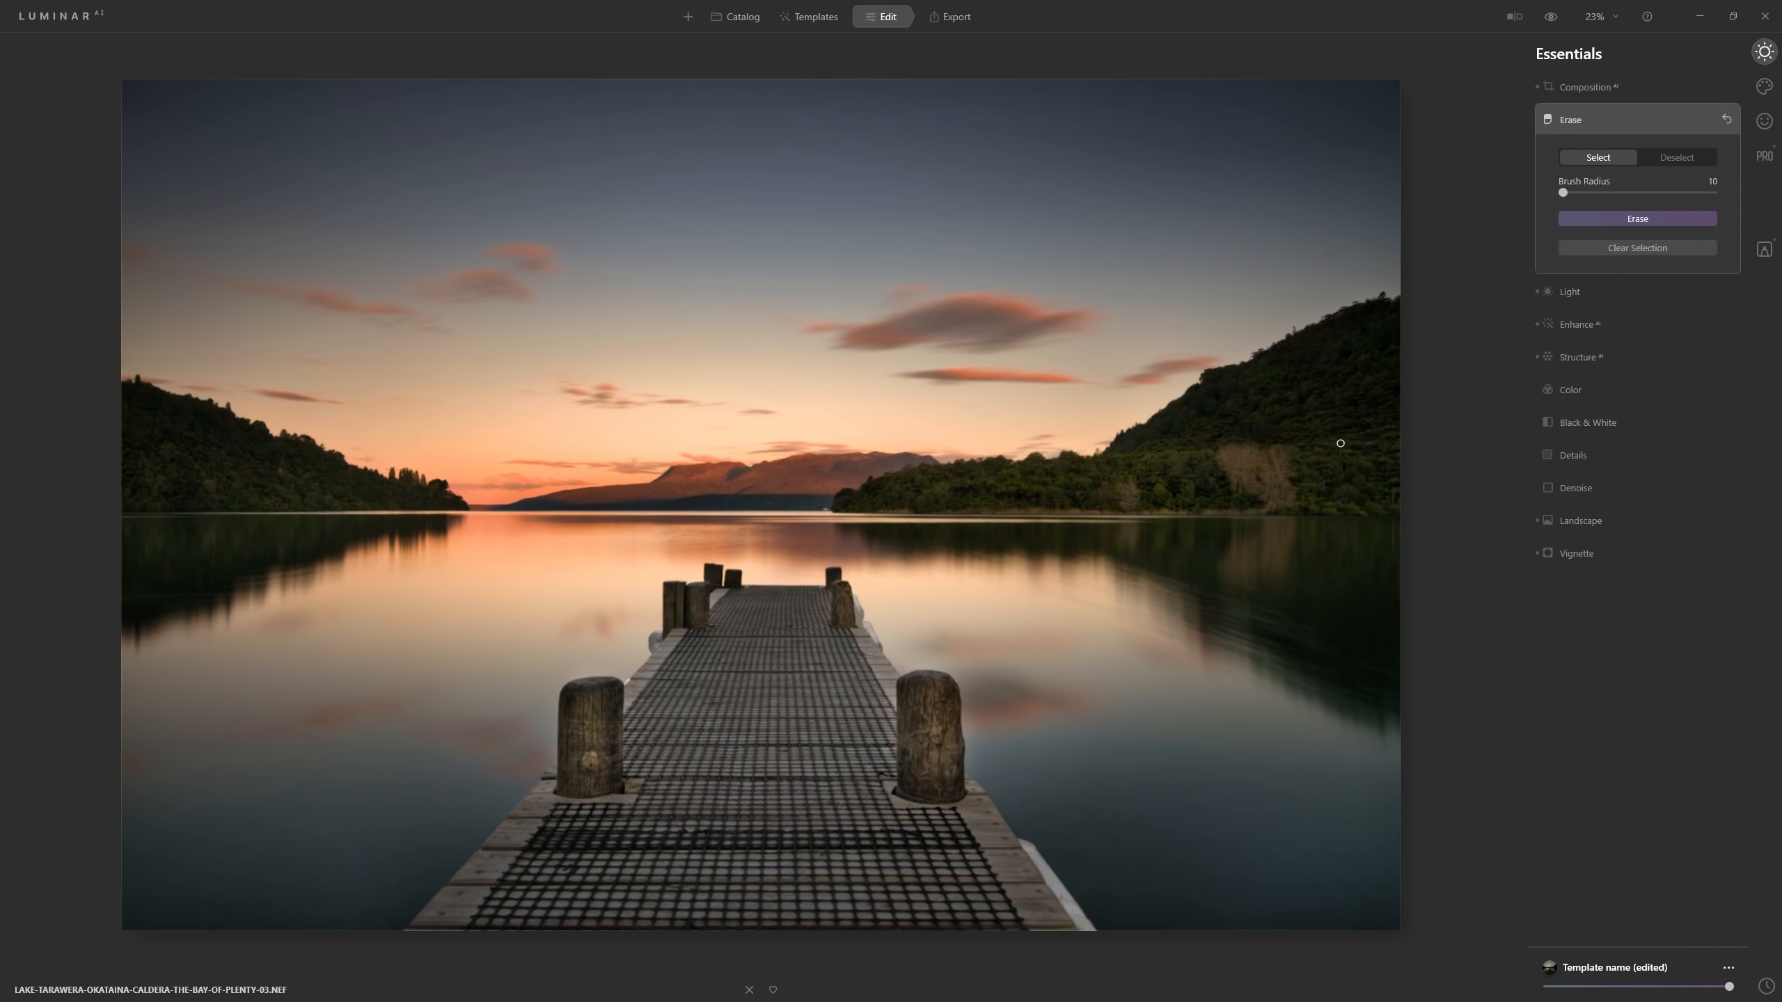
Try to erase the pale strip and white patches along the jetty's edges using the Erase brush at radius 22
{"action": "key", "text": "bracketright"}
{"action": "key", "text": "bracketright"}
{"action": "key", "text": "bracketright"}
{"action": "left_click_drag", "start_coordinate": [1031, 846], "coordinate": [1077, 922]}
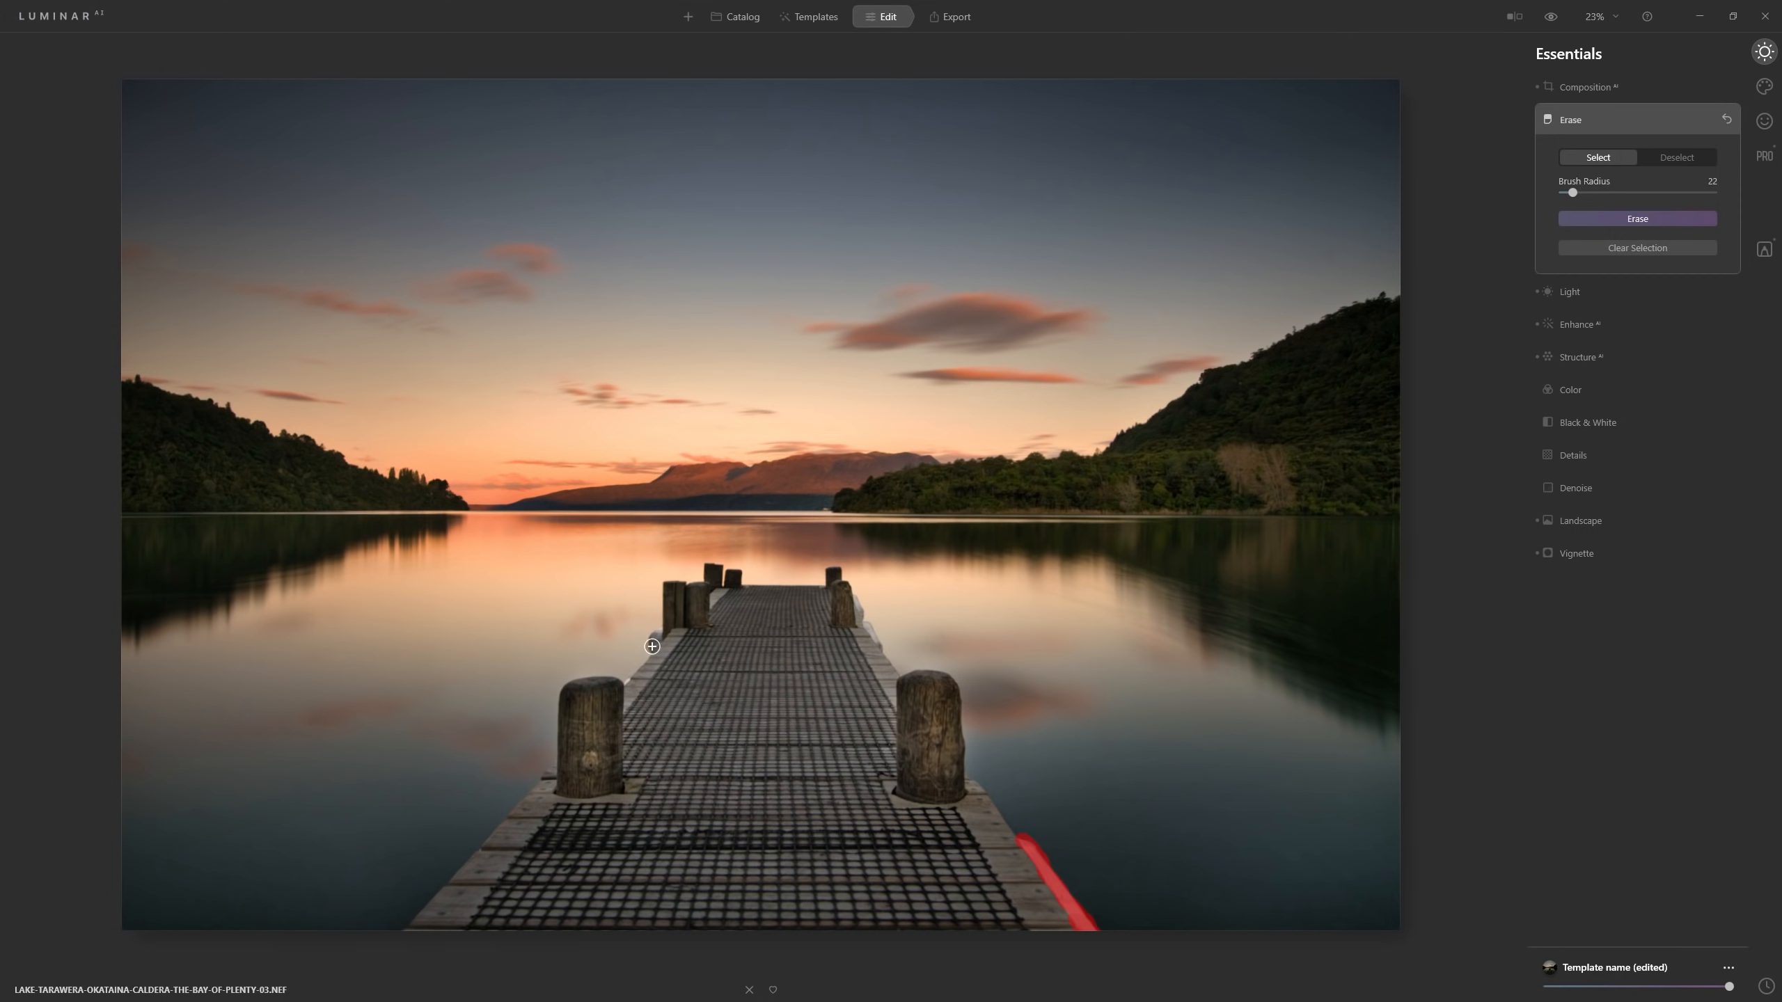
{"action": "left_click_drag", "start_coordinate": [652, 639], "coordinate": [653, 643]}
{"action": "left_click_drag", "start_coordinate": [869, 624], "coordinate": [884, 652]}
{"action": "left_click", "coordinate": [1664, 220]}
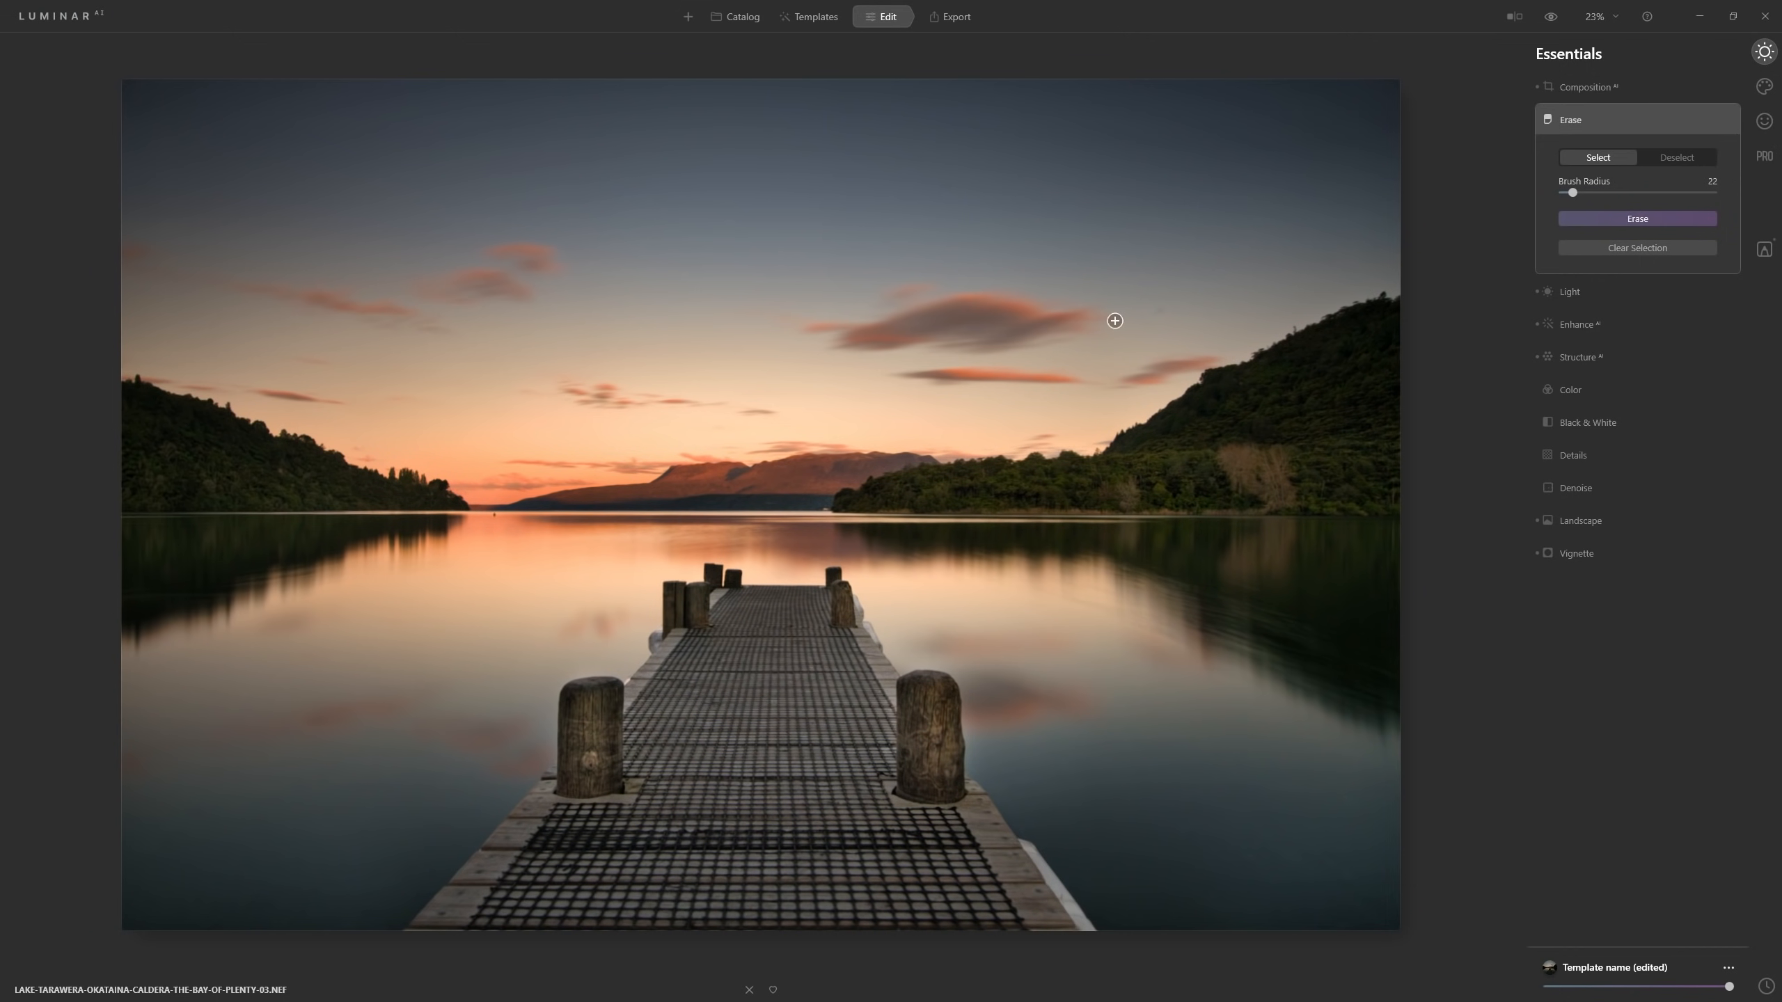
Using Clone & Stamp at radius 22, cover the sky spot beside the large cloud and part of the pale strip along the jetty
{"action": "left_click", "coordinate": [1763, 158]}
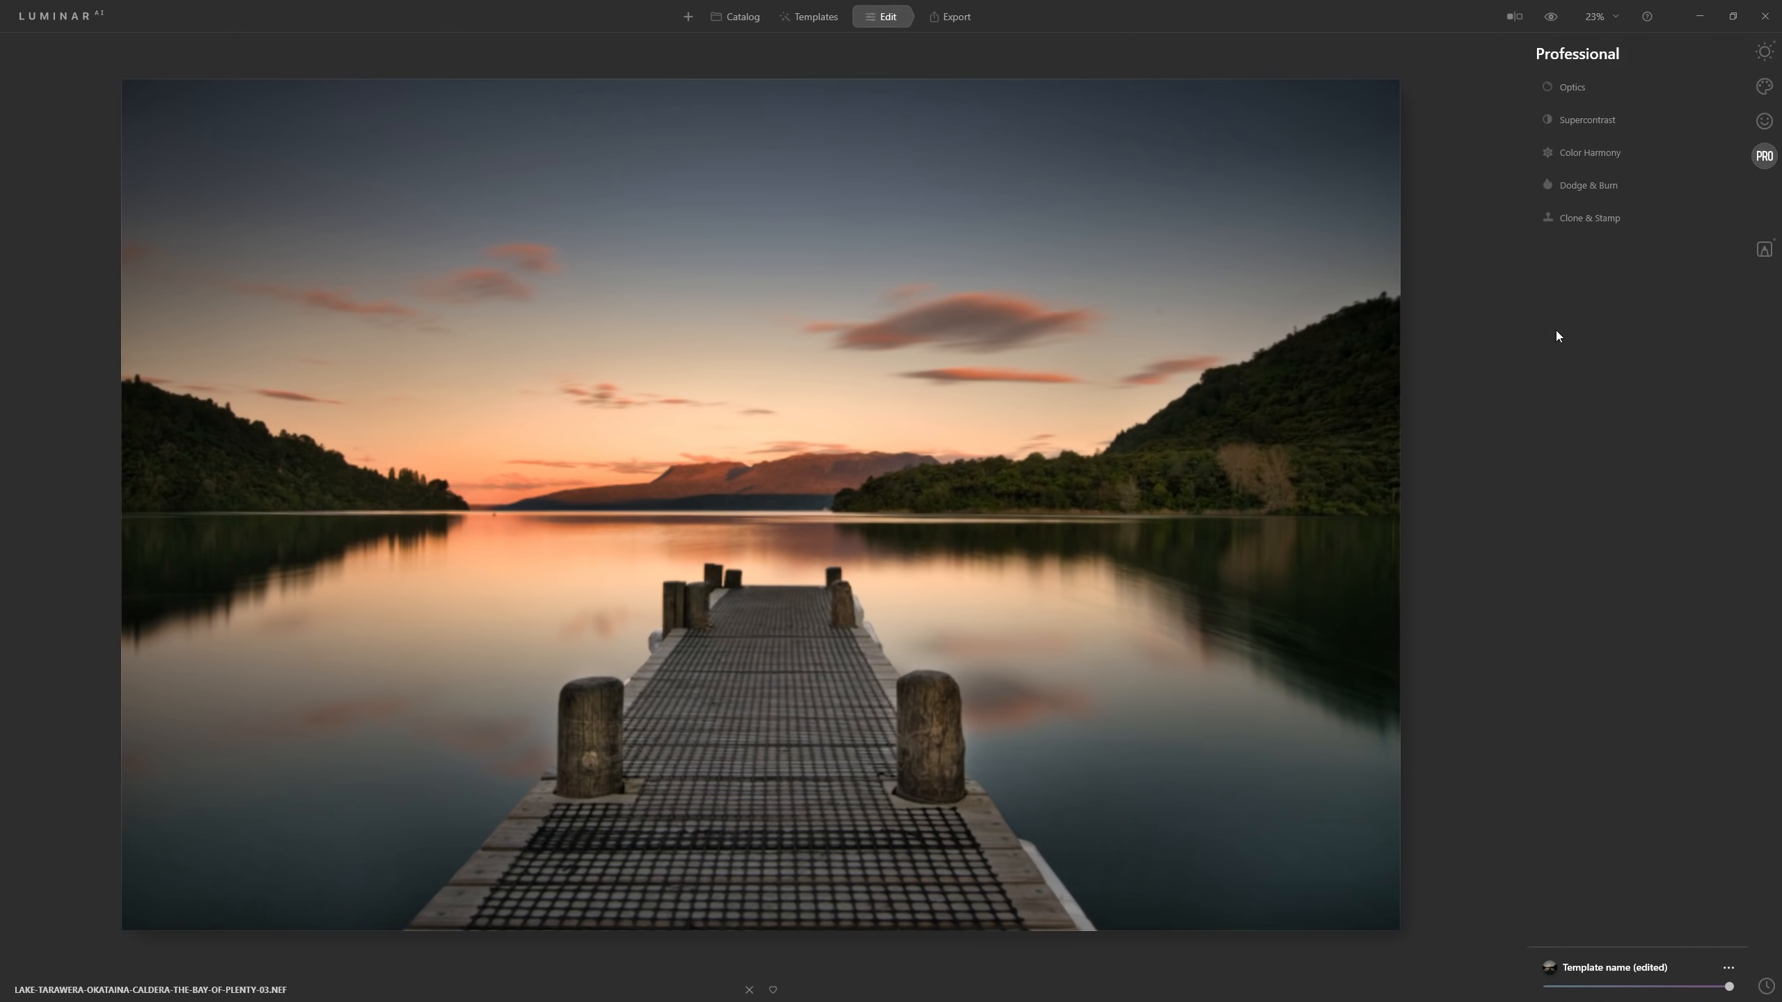
{"action": "left_click", "coordinate": [1599, 218]}
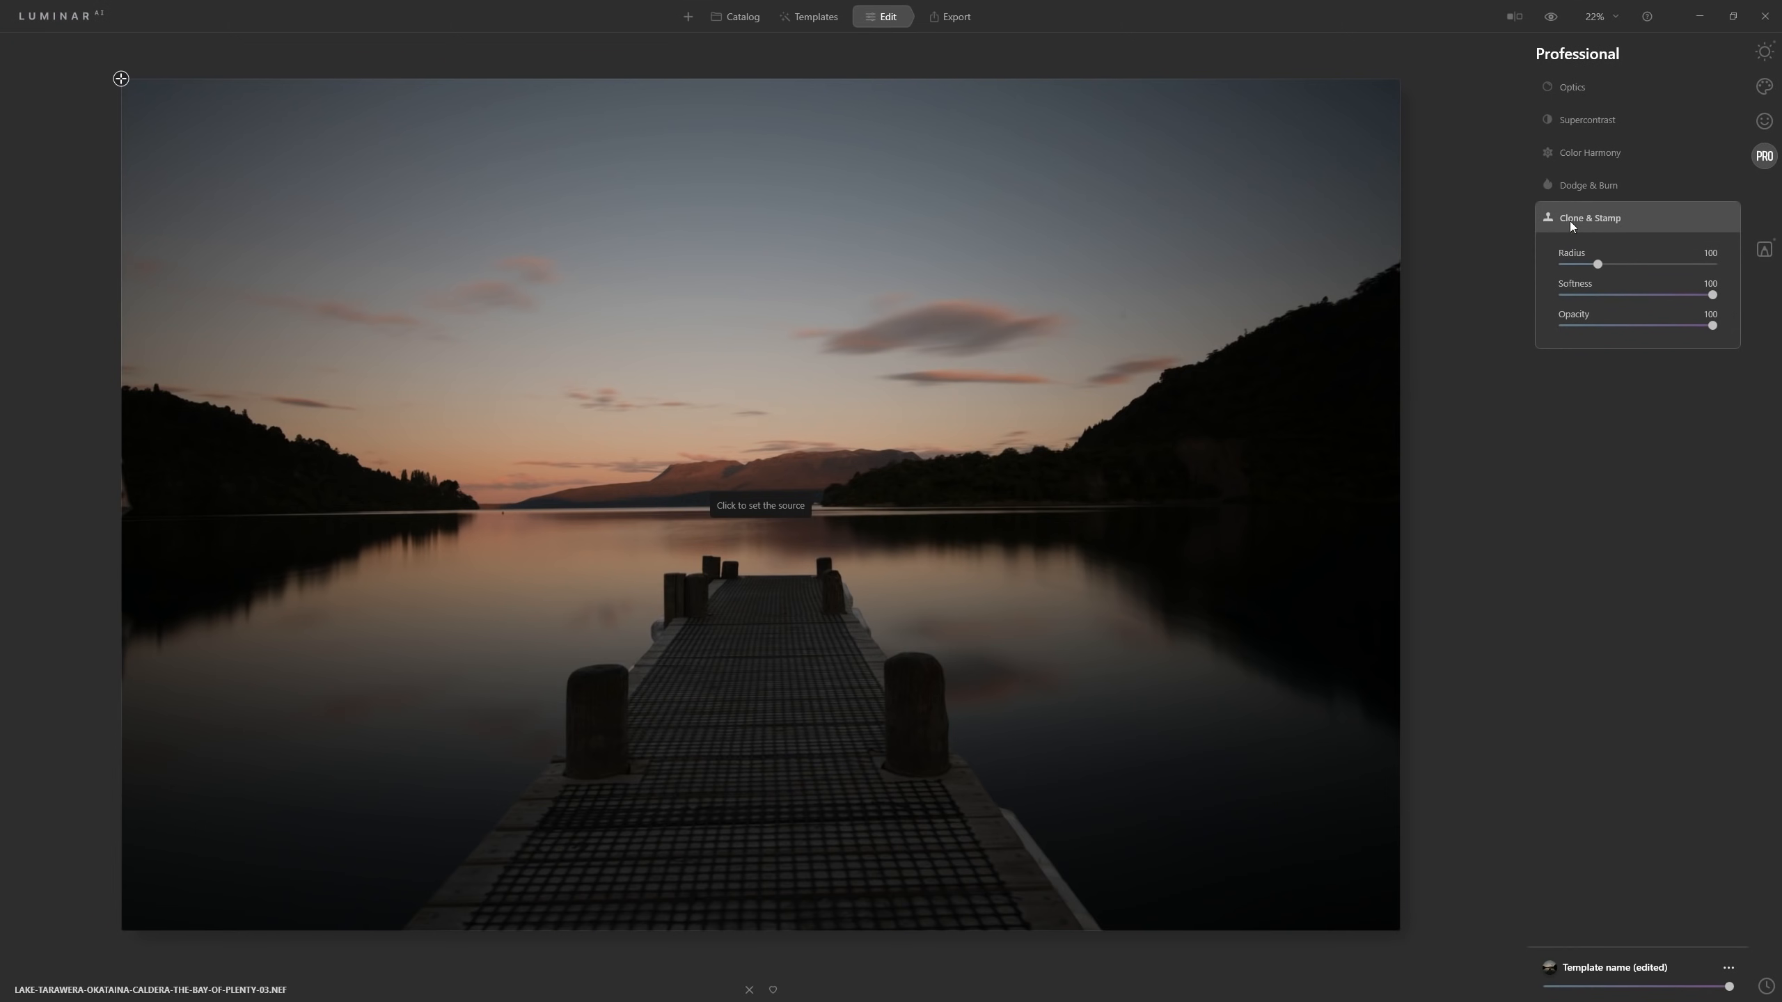
{"action": "left_click", "coordinate": [1105, 298]}
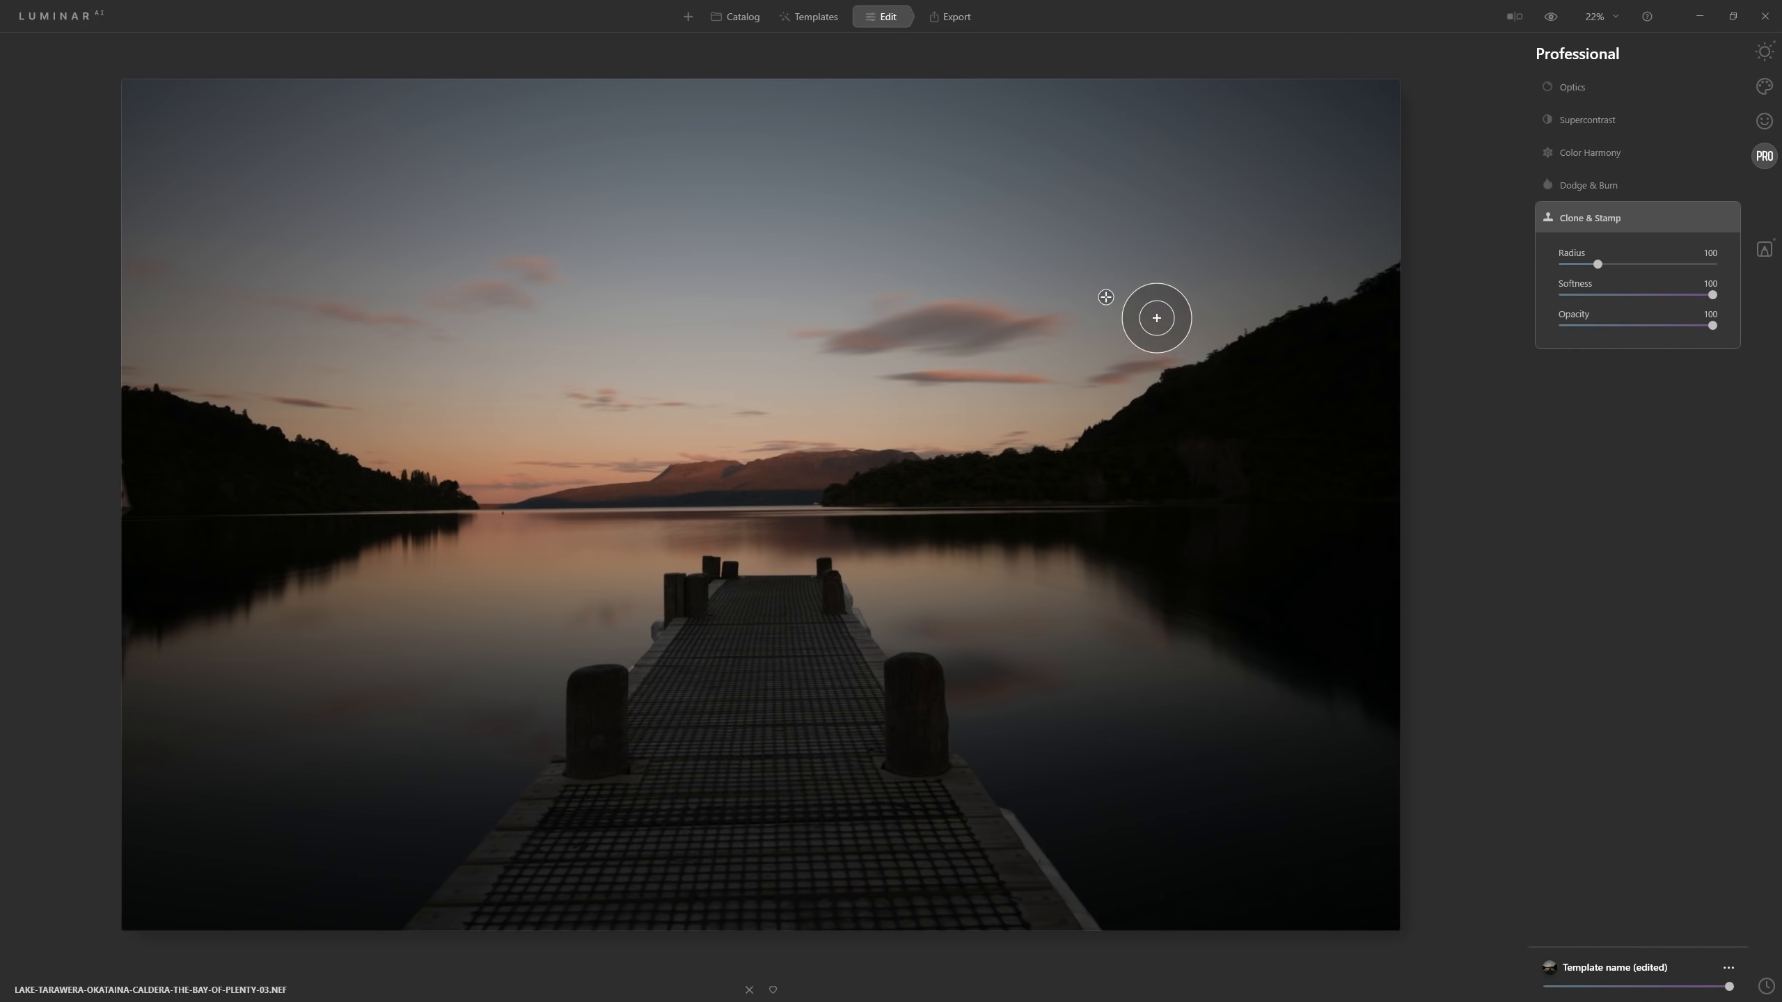
{"action": "key", "text": "bracketleft"}
{"action": "key", "text": "bracketleft"}
{"action": "key", "text": "bracketleft"}
{"action": "key", "text": "bracketleft"}
{"action": "key", "text": "bracketleft"}
{"action": "key", "text": "bracketleft"}
{"action": "key", "text": "bracketleft"}
{"action": "key", "text": "bracketleft"}
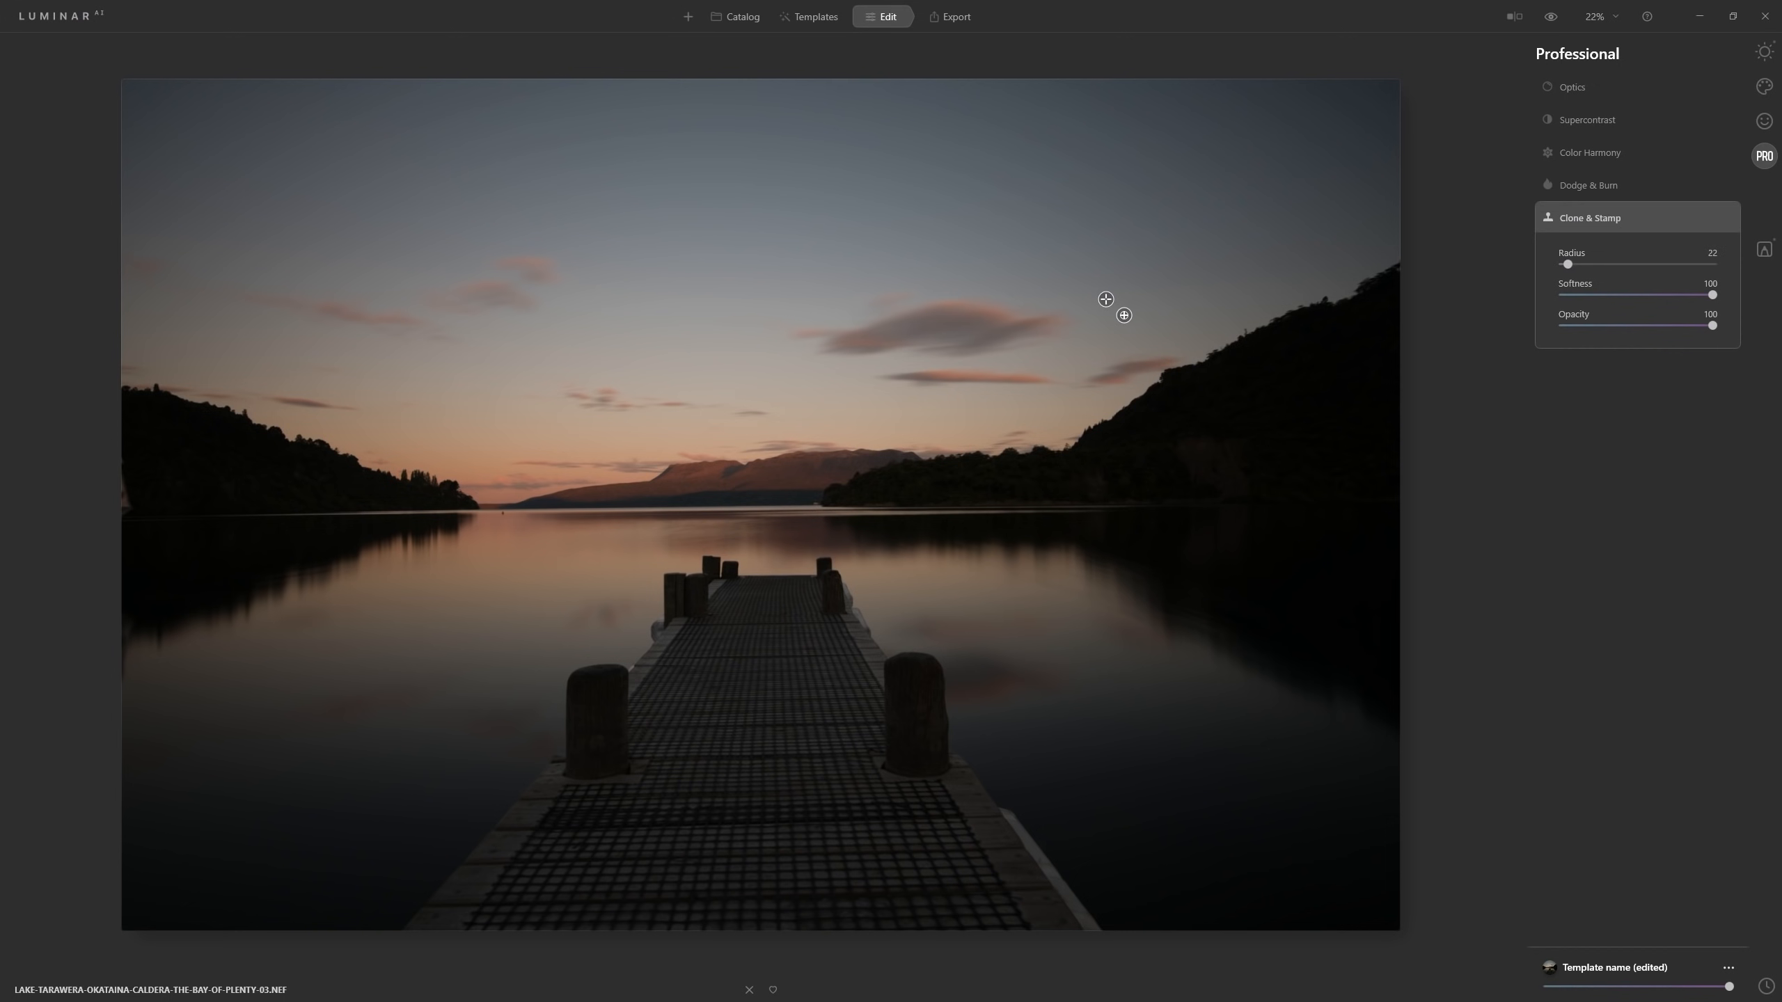
{"action": "left_click_drag", "start_coordinate": [1125, 313], "coordinate": [1123, 311]}
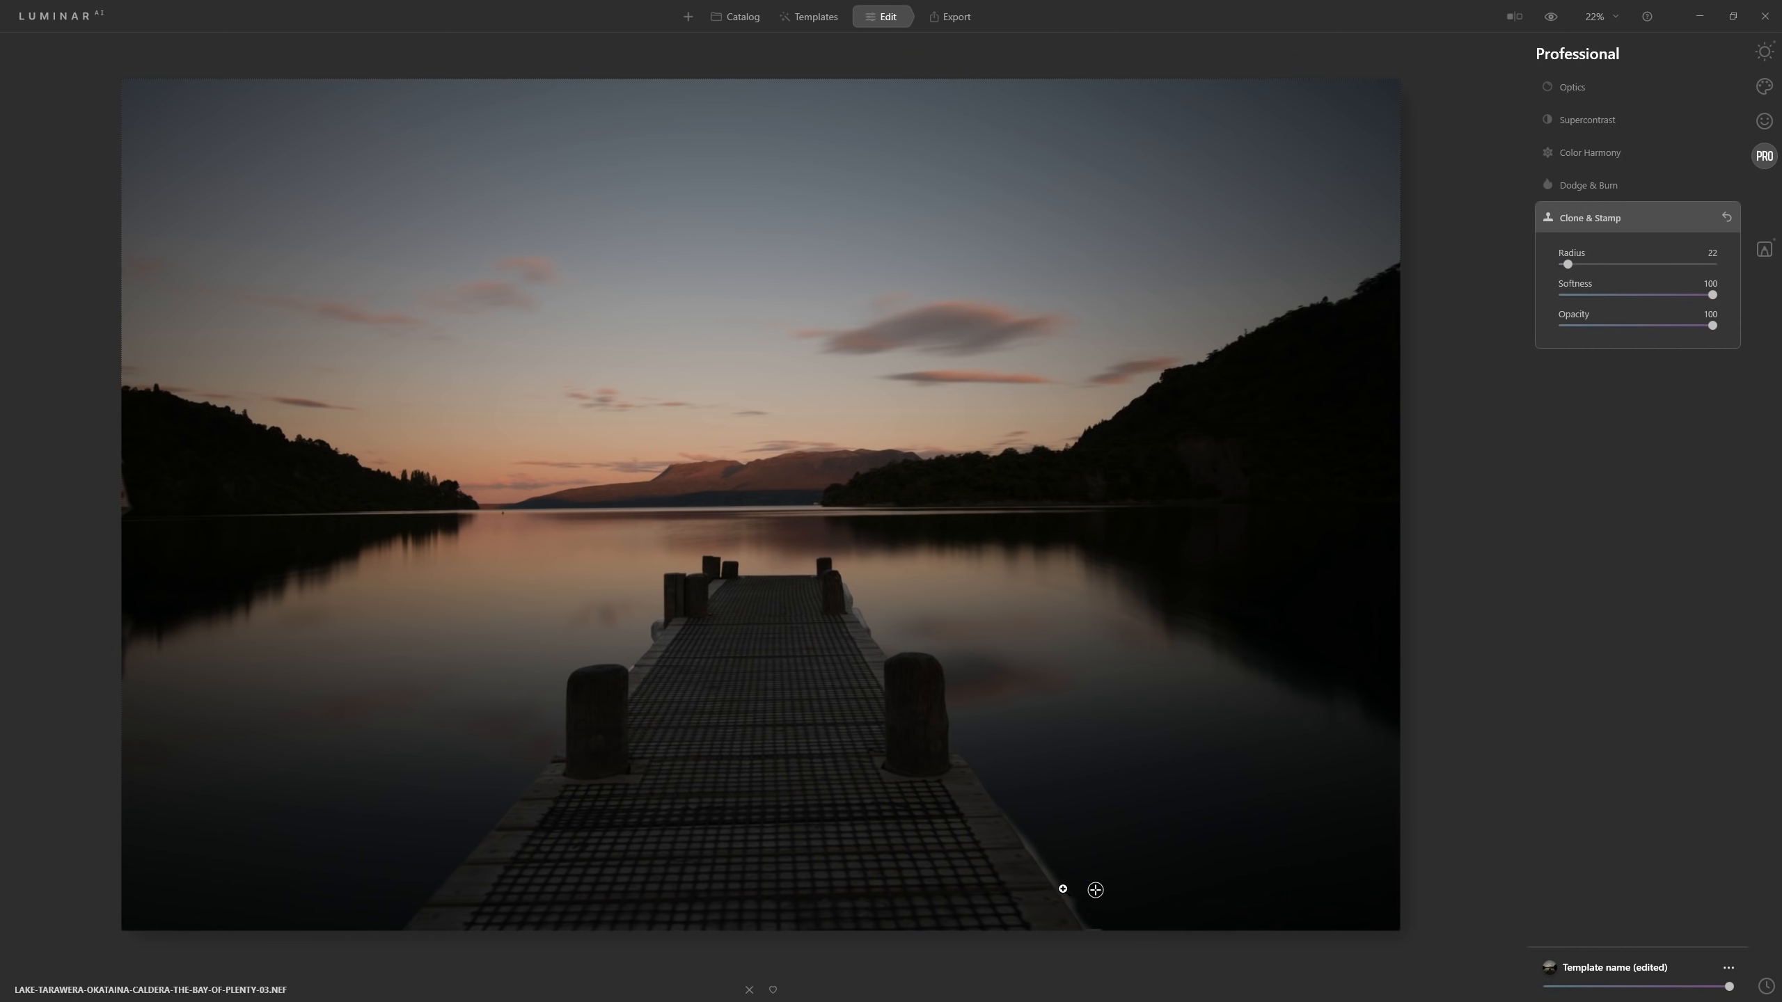
{"action": "left_click", "coordinate": [1653, 218]}
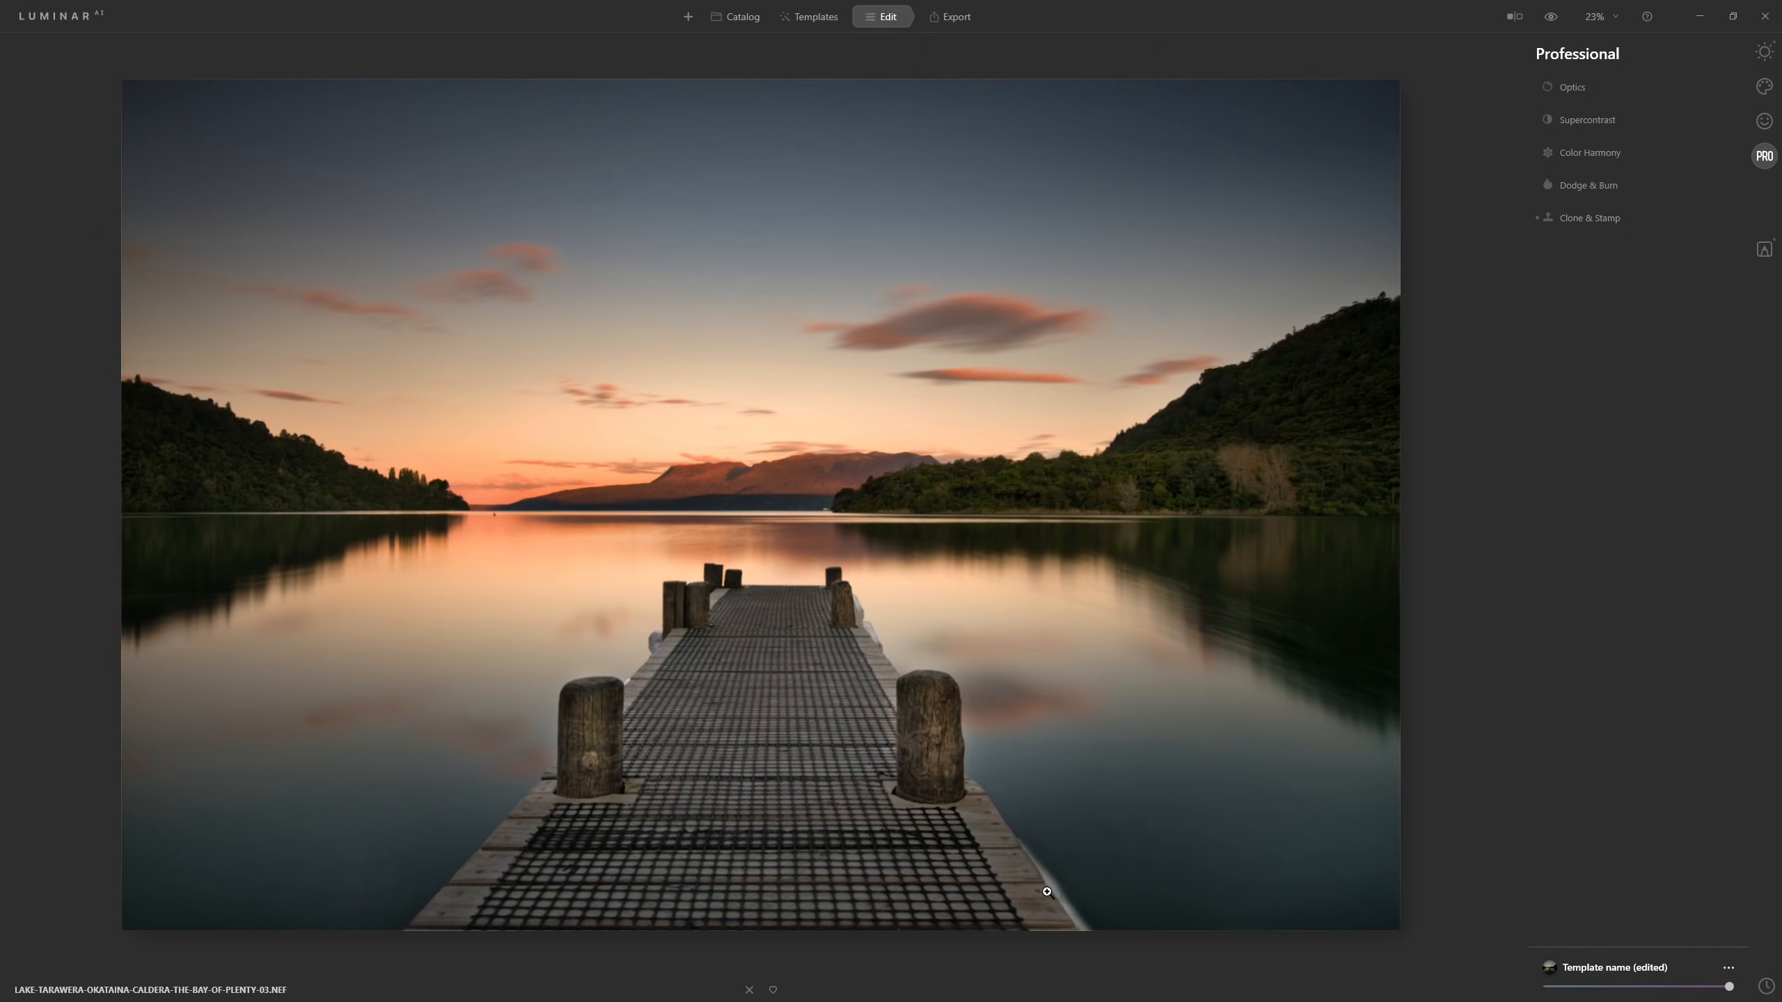
Clone dark water over the pale strip along the jetty's near right edge with Clone & Stamp at radius 22
{"action": "left_click", "coordinate": [1063, 899]}
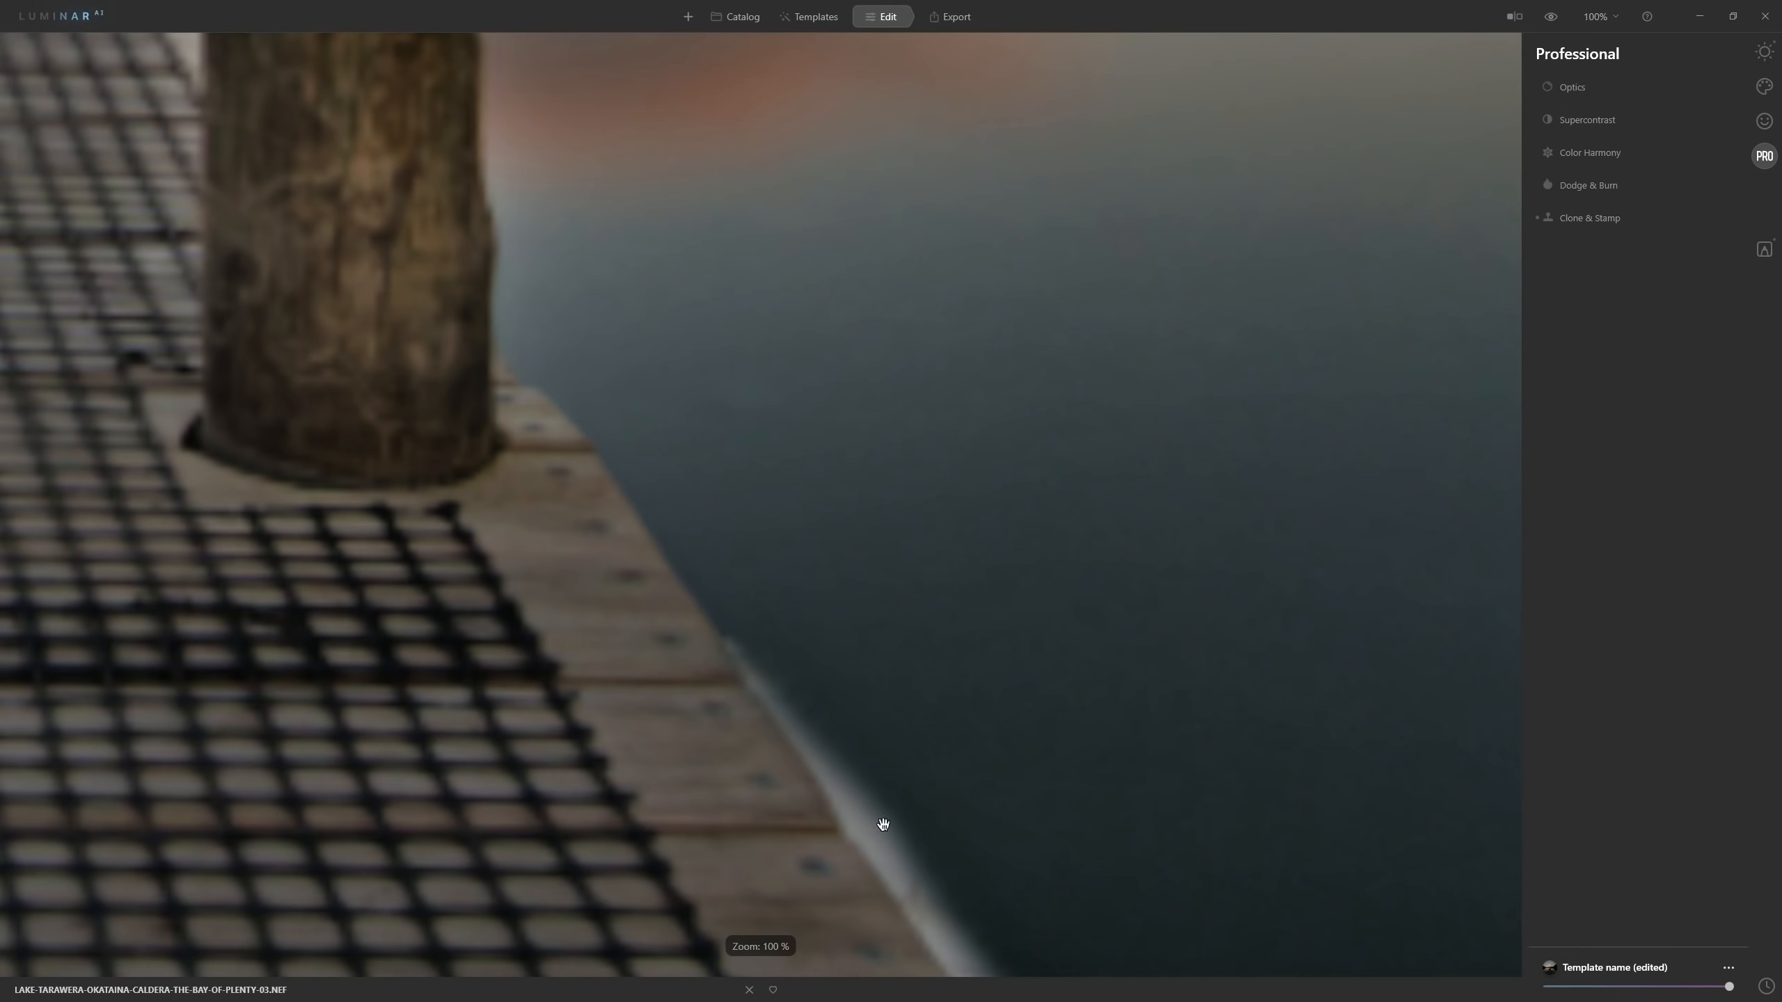
{"action": "left_click_drag", "start_coordinate": [930, 724], "coordinate": [847, 495]}
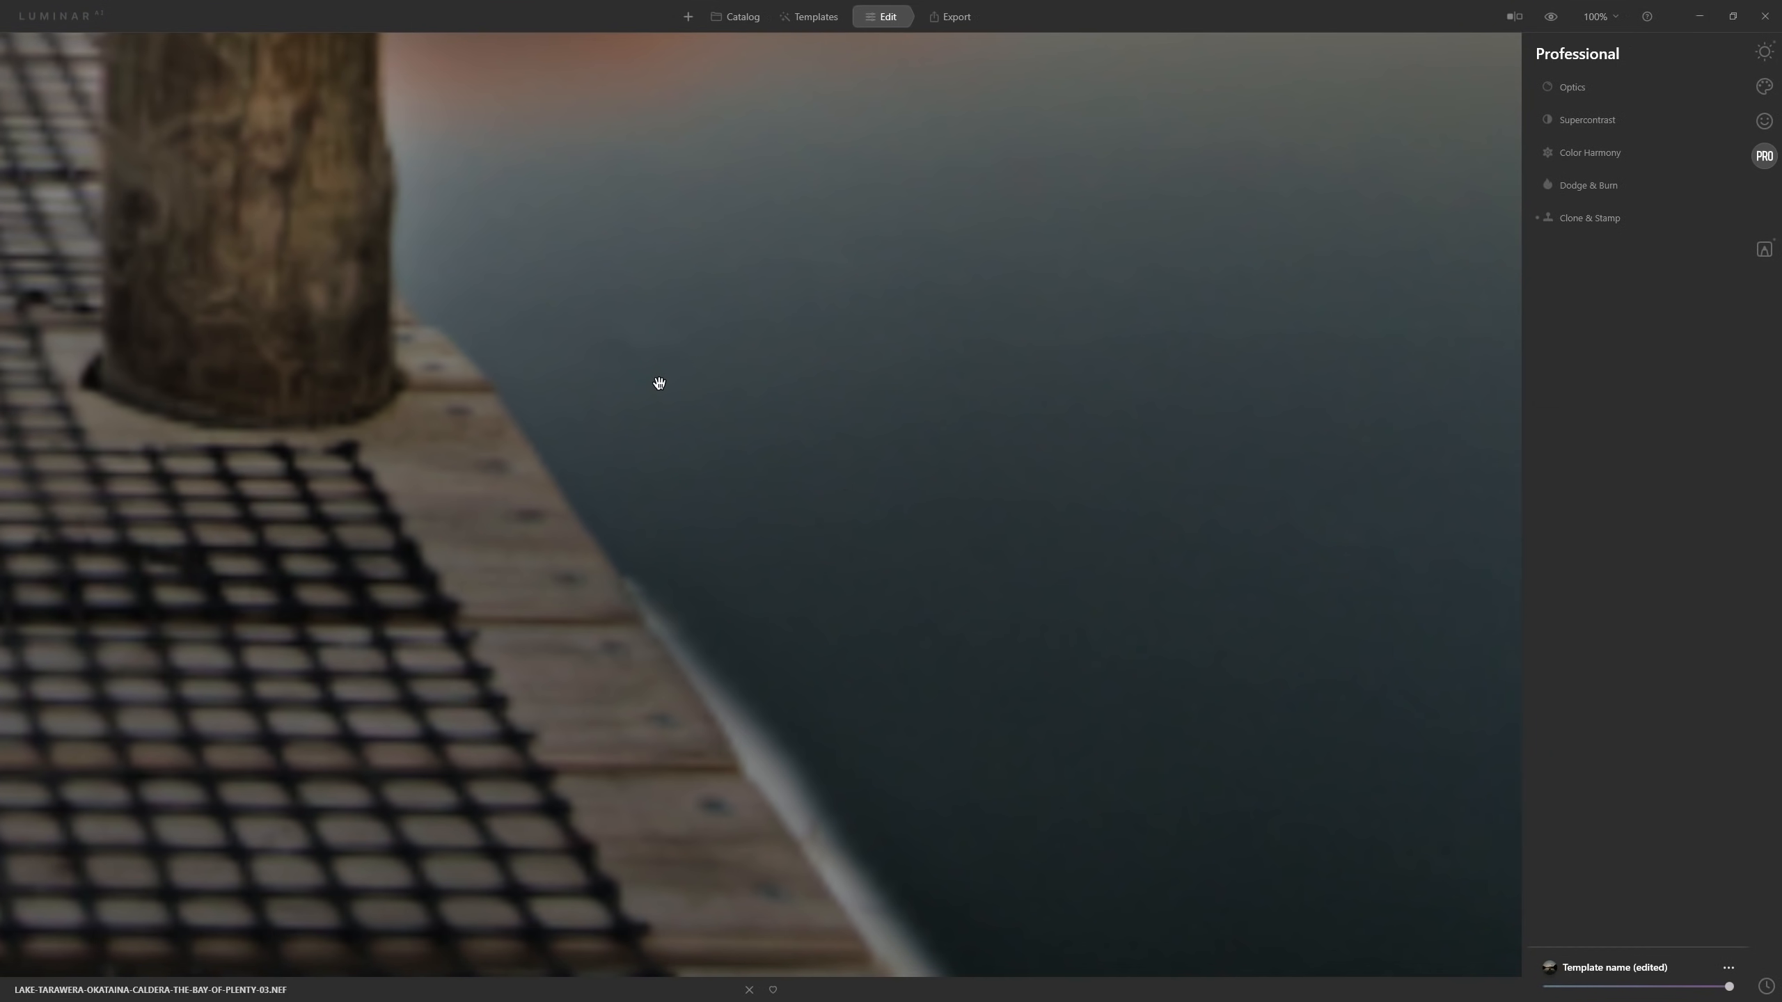
{"action": "left_click", "coordinate": [1613, 220]}
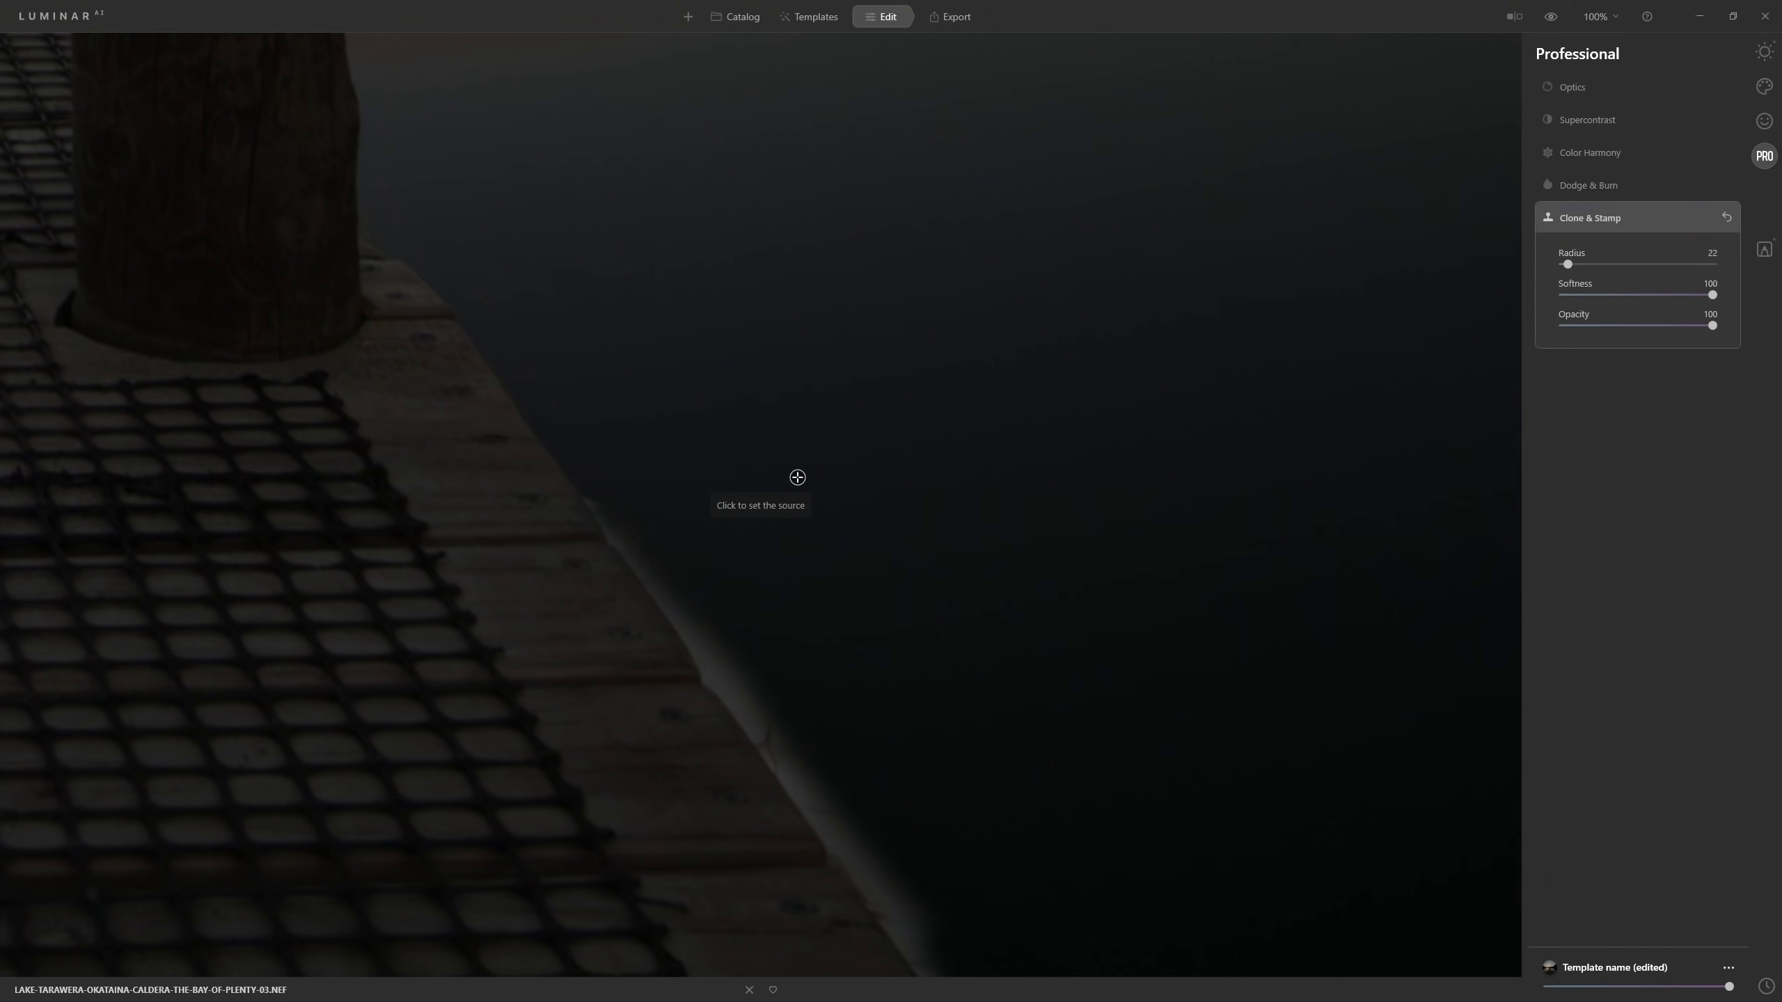
{"action": "left_click", "coordinate": [756, 488]}
{"action": "left_click_drag", "start_coordinate": [589, 486], "coordinate": [684, 620]}
{"action": "mouse_move", "coordinate": [635, 503]}
{"action": "left_mouse_down"}
{"action": "mouse_move", "coordinate": [616, 517]}
{"action": "mouse_move", "coordinate": [585, 485]}
{"action": "mouse_move", "coordinate": [873, 898]}
{"action": "left_mouse_up"}
{"action": "right_click", "coordinate": [872, 897]}
{"action": "left_click", "coordinate": [887, 912]}
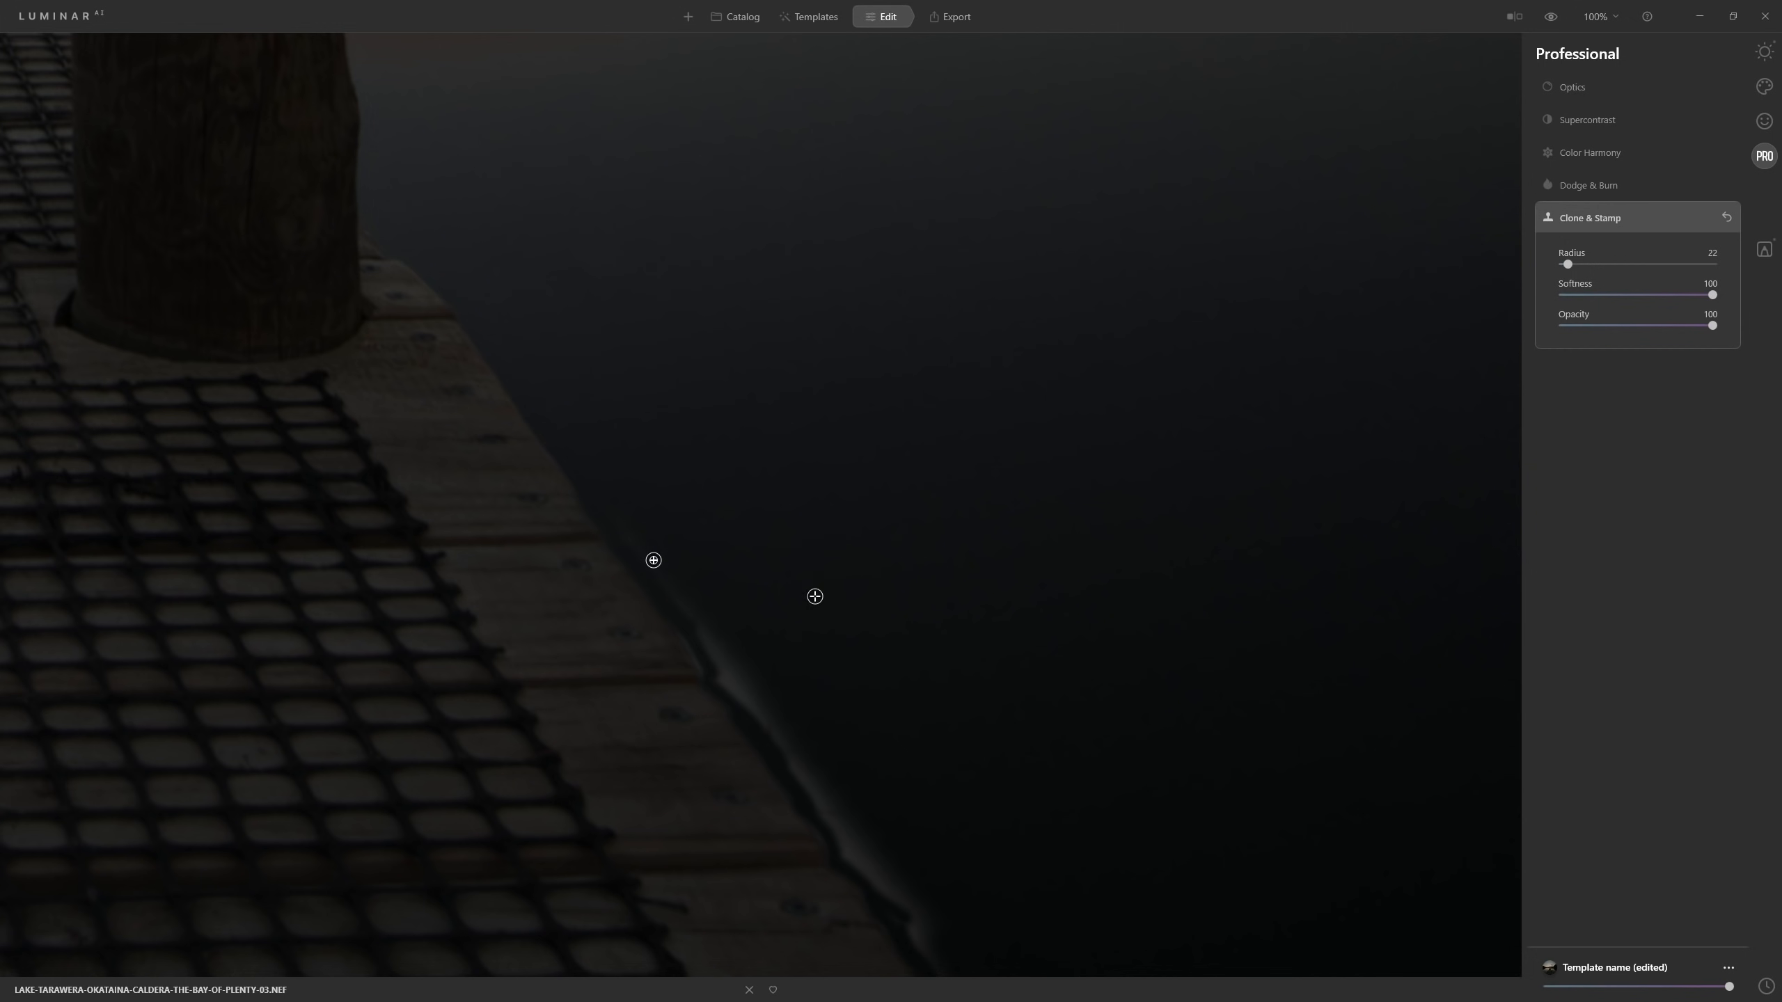
Enlarge the clone brush and cover the remaining pale strip beside the jetty with dark water
{"action": "key", "text": "bracketright"}
{"action": "key", "text": "bracketright"}
{"action": "key", "text": "bracketright"}
{"action": "key", "text": "bracketright"}
{"action": "key", "text": "bracketright"}
{"action": "key", "text": "bracketright"}
{"action": "mouse_move", "coordinate": [675, 597]}
{"action": "left_mouse_down"}
{"action": "mouse_move", "coordinate": [876, 862]}
{"action": "mouse_move", "coordinate": [761, 675]}
{"action": "mouse_move", "coordinate": [747, 656]}
{"action": "mouse_move", "coordinate": [857, 863]}
{"action": "mouse_move", "coordinate": [948, 974]}
{"action": "mouse_move", "coordinate": [878, 891]}
{"action": "mouse_move", "coordinate": [930, 996]}
{"action": "mouse_move", "coordinate": [873, 833]}
{"action": "mouse_move", "coordinate": [1108, 933]}
{"action": "mouse_move", "coordinate": [1061, 860]}
{"action": "mouse_move", "coordinate": [1160, 977]}
{"action": "mouse_move", "coordinate": [1128, 739]}
{"action": "mouse_move", "coordinate": [1215, 675]}
{"action": "mouse_move", "coordinate": [1196, 615]}
{"action": "mouse_move", "coordinate": [1339, 425]}
{"action": "mouse_move", "coordinate": [1193, 600]}
{"action": "mouse_move", "coordinate": [1112, 623]}
{"action": "mouse_move", "coordinate": [1036, 715]}
{"action": "mouse_move", "coordinate": [874, 711]}
{"action": "left_mouse_up"}
Reduce the clone brush to about radius 10 for the jetty's lower edge, finish cloning and check the whole photo
{"action": "key", "text": "bracketleft"}
{"action": "key", "text": "bracketleft"}
{"action": "key", "text": "bracketleft"}
{"action": "key", "text": "bracketleft"}
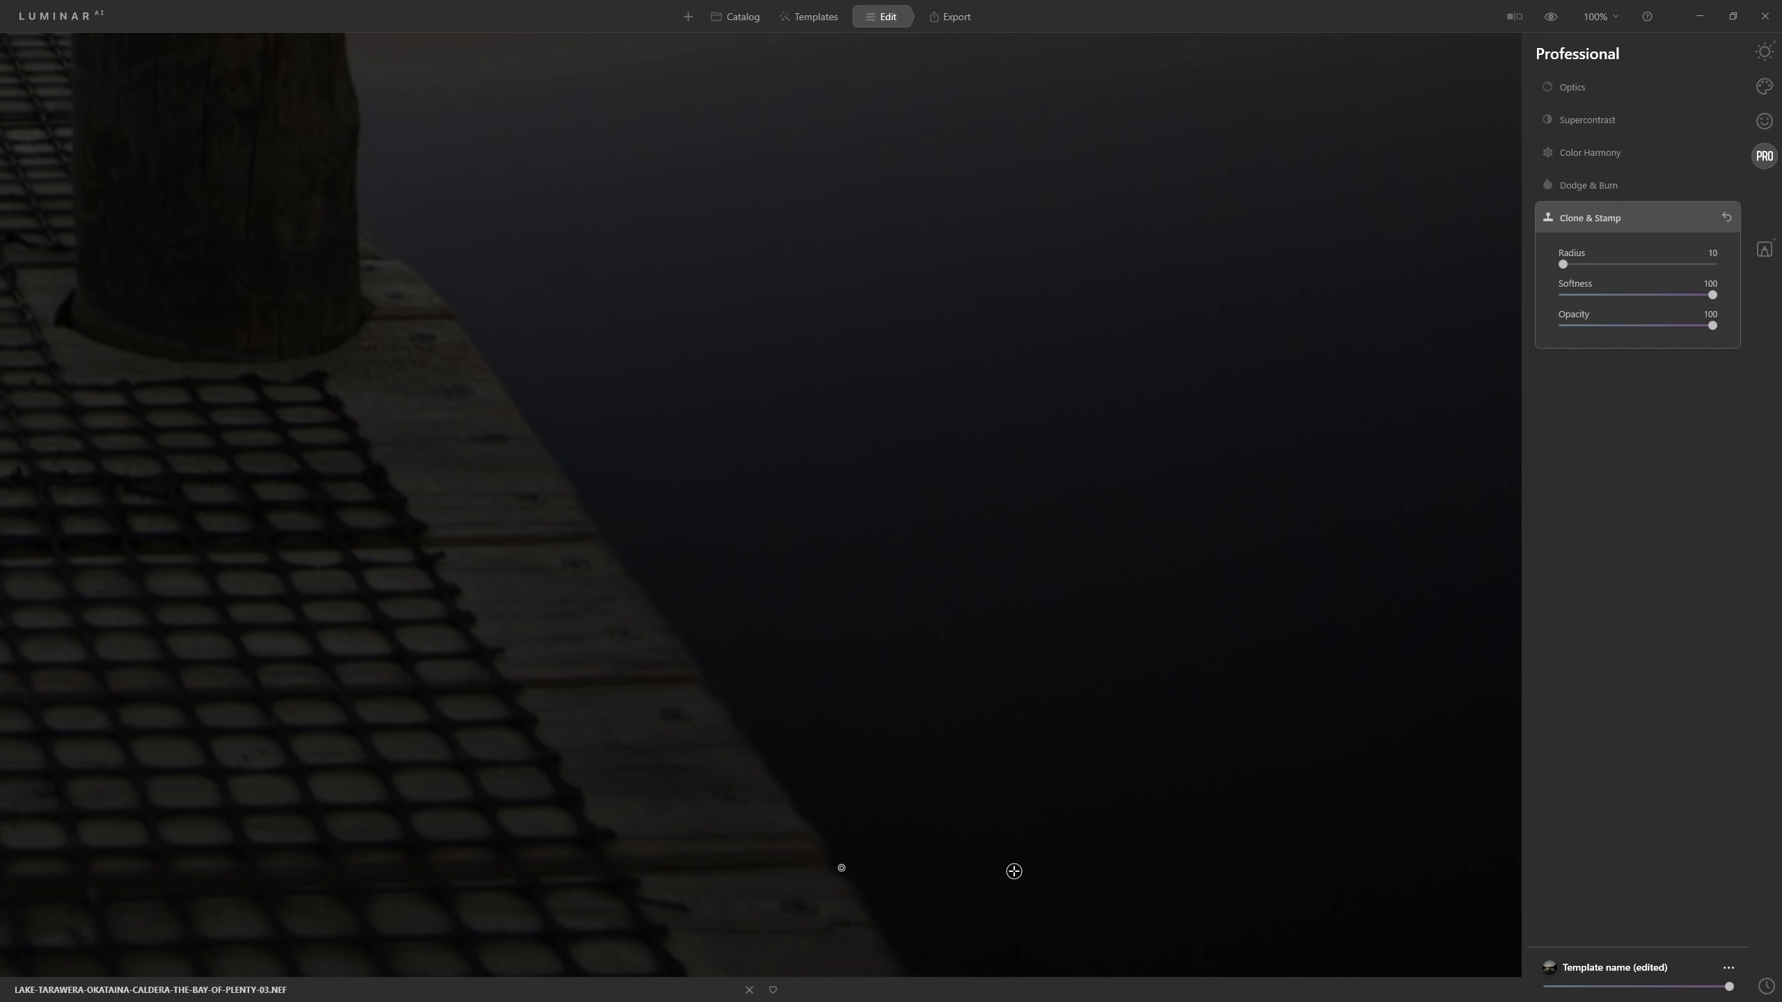
{"action": "key", "text": "bracketright"}
{"action": "key", "text": "bracketright"}
{"action": "key", "text": "bracketright"}
{"action": "key", "text": "bracketleft"}
{"action": "key", "text": "bracketleft"}
{"action": "left_click", "coordinate": [1624, 218]}
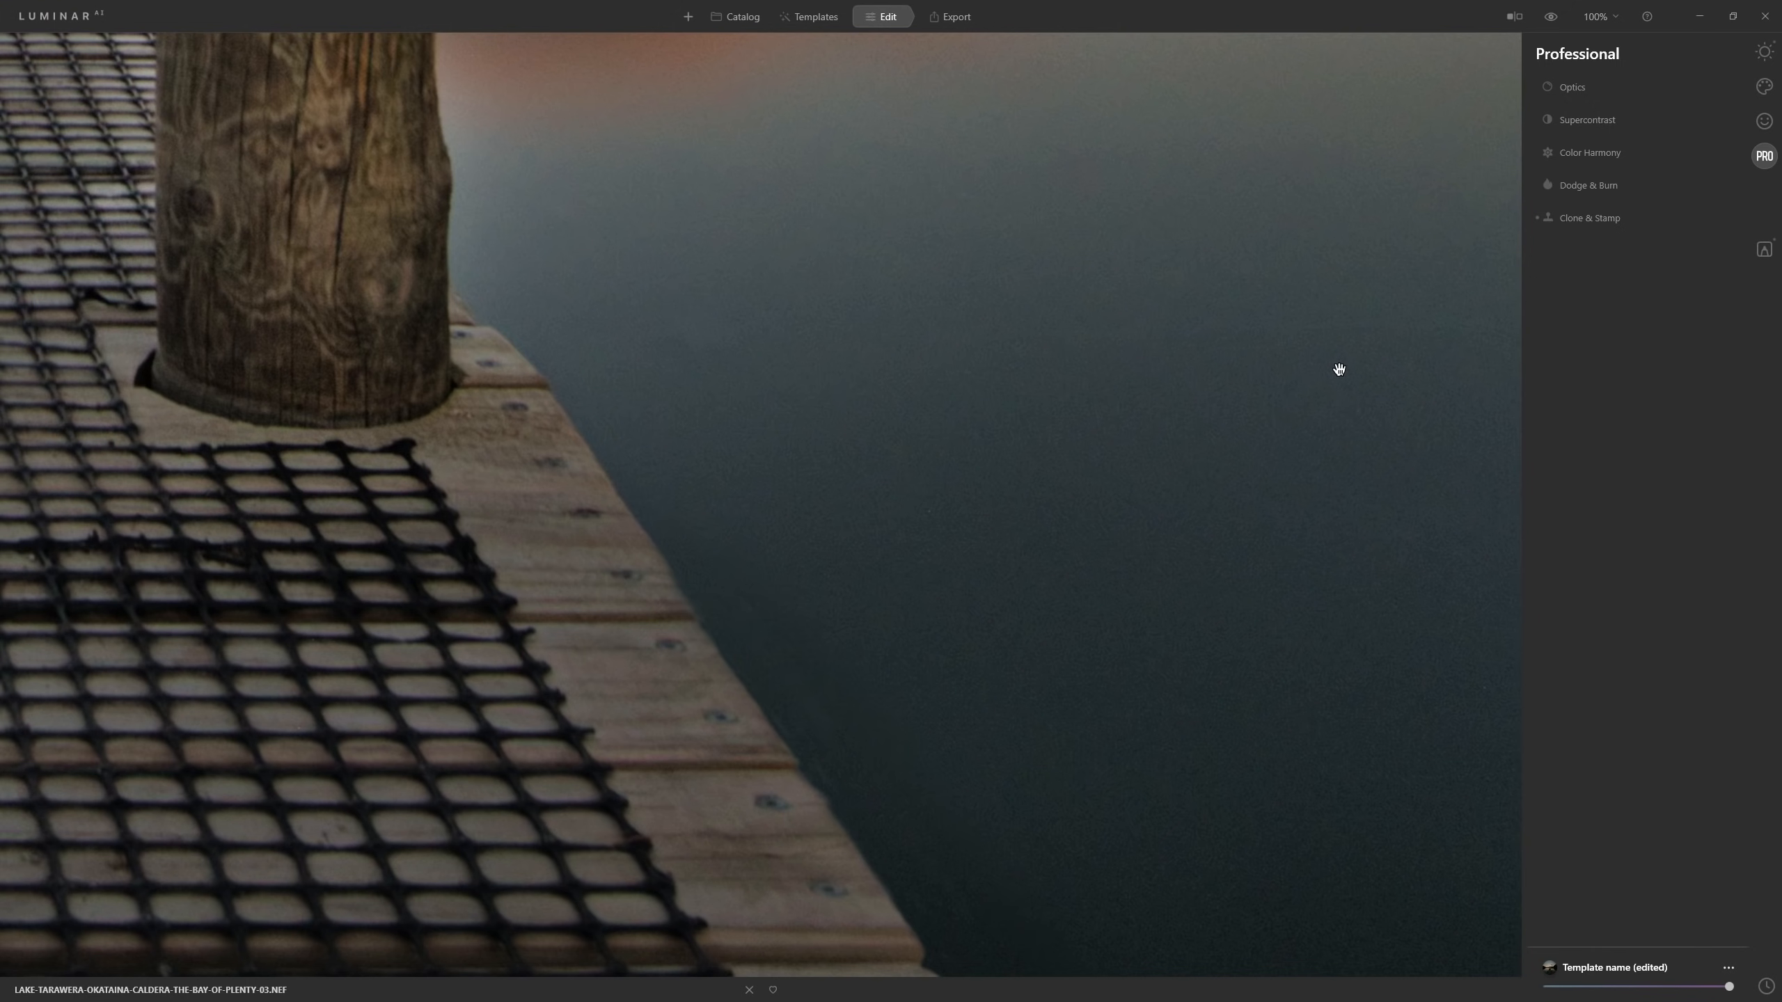
{"action": "left_click", "coordinate": [1237, 383]}
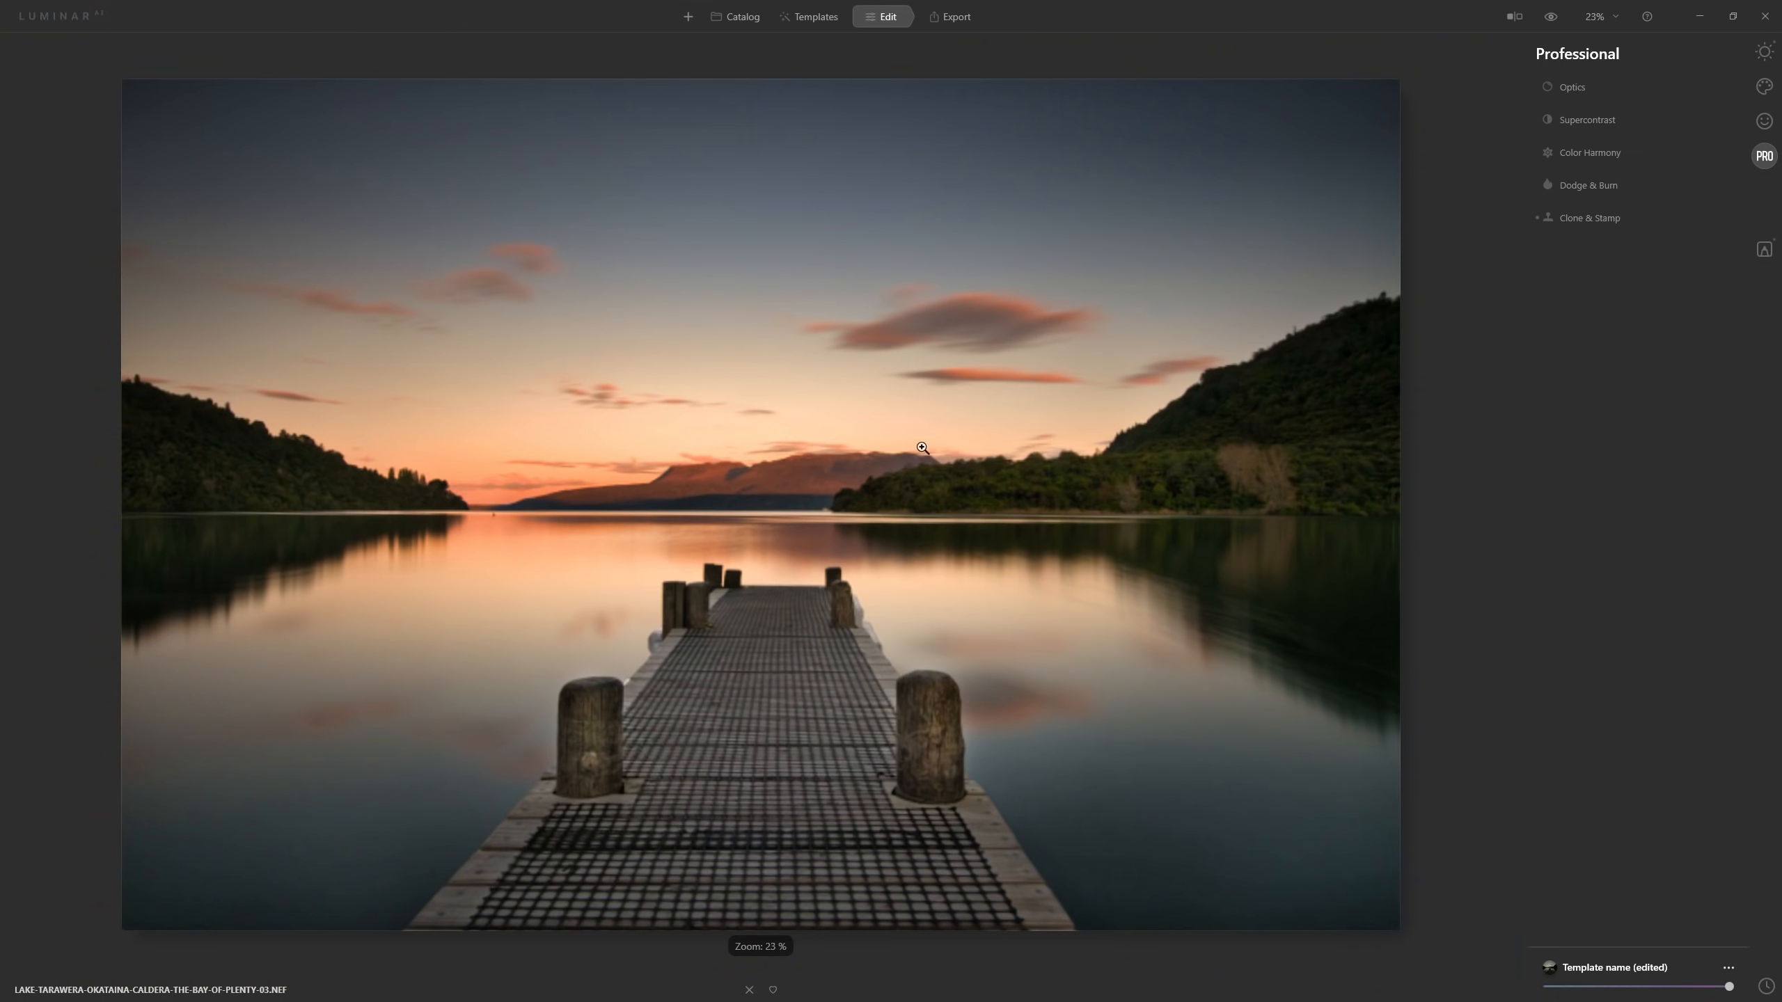
Sharpen the photo in Details with Sharpen at 50 and raise Small Details, judging the effect on the jetty and hills
{"action": "left_click", "coordinate": [1764, 51]}
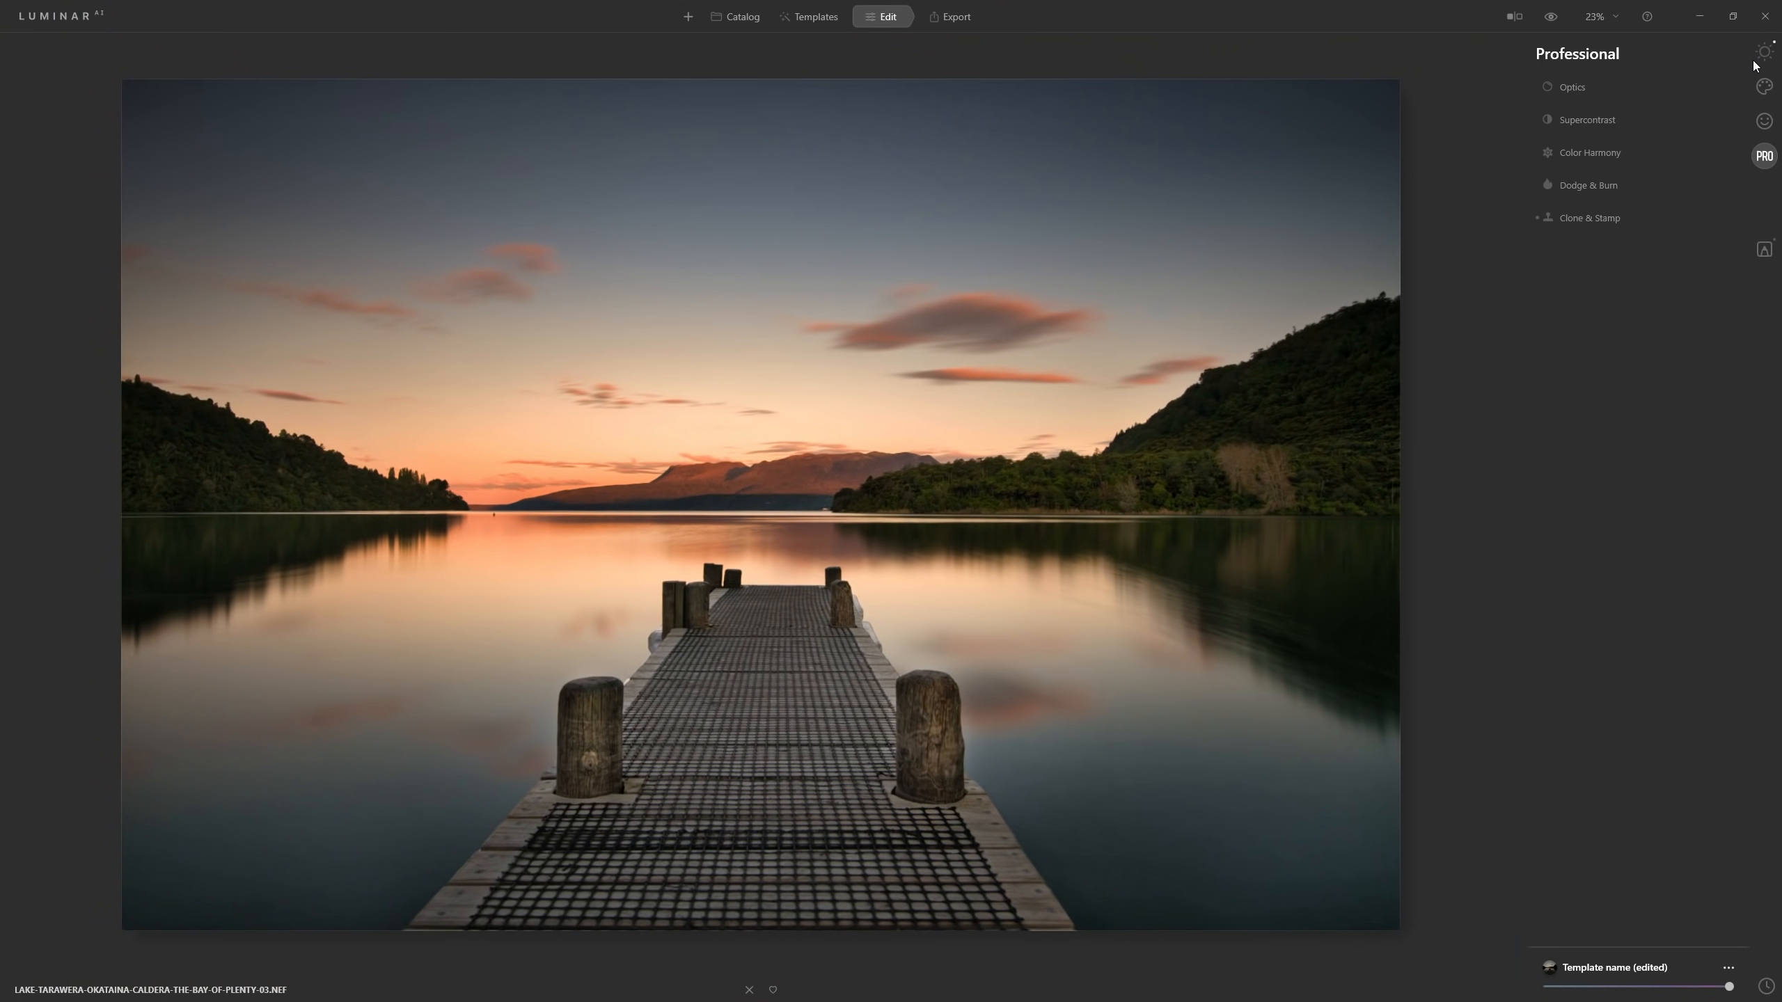
{"action": "left_click", "coordinate": [1577, 316]}
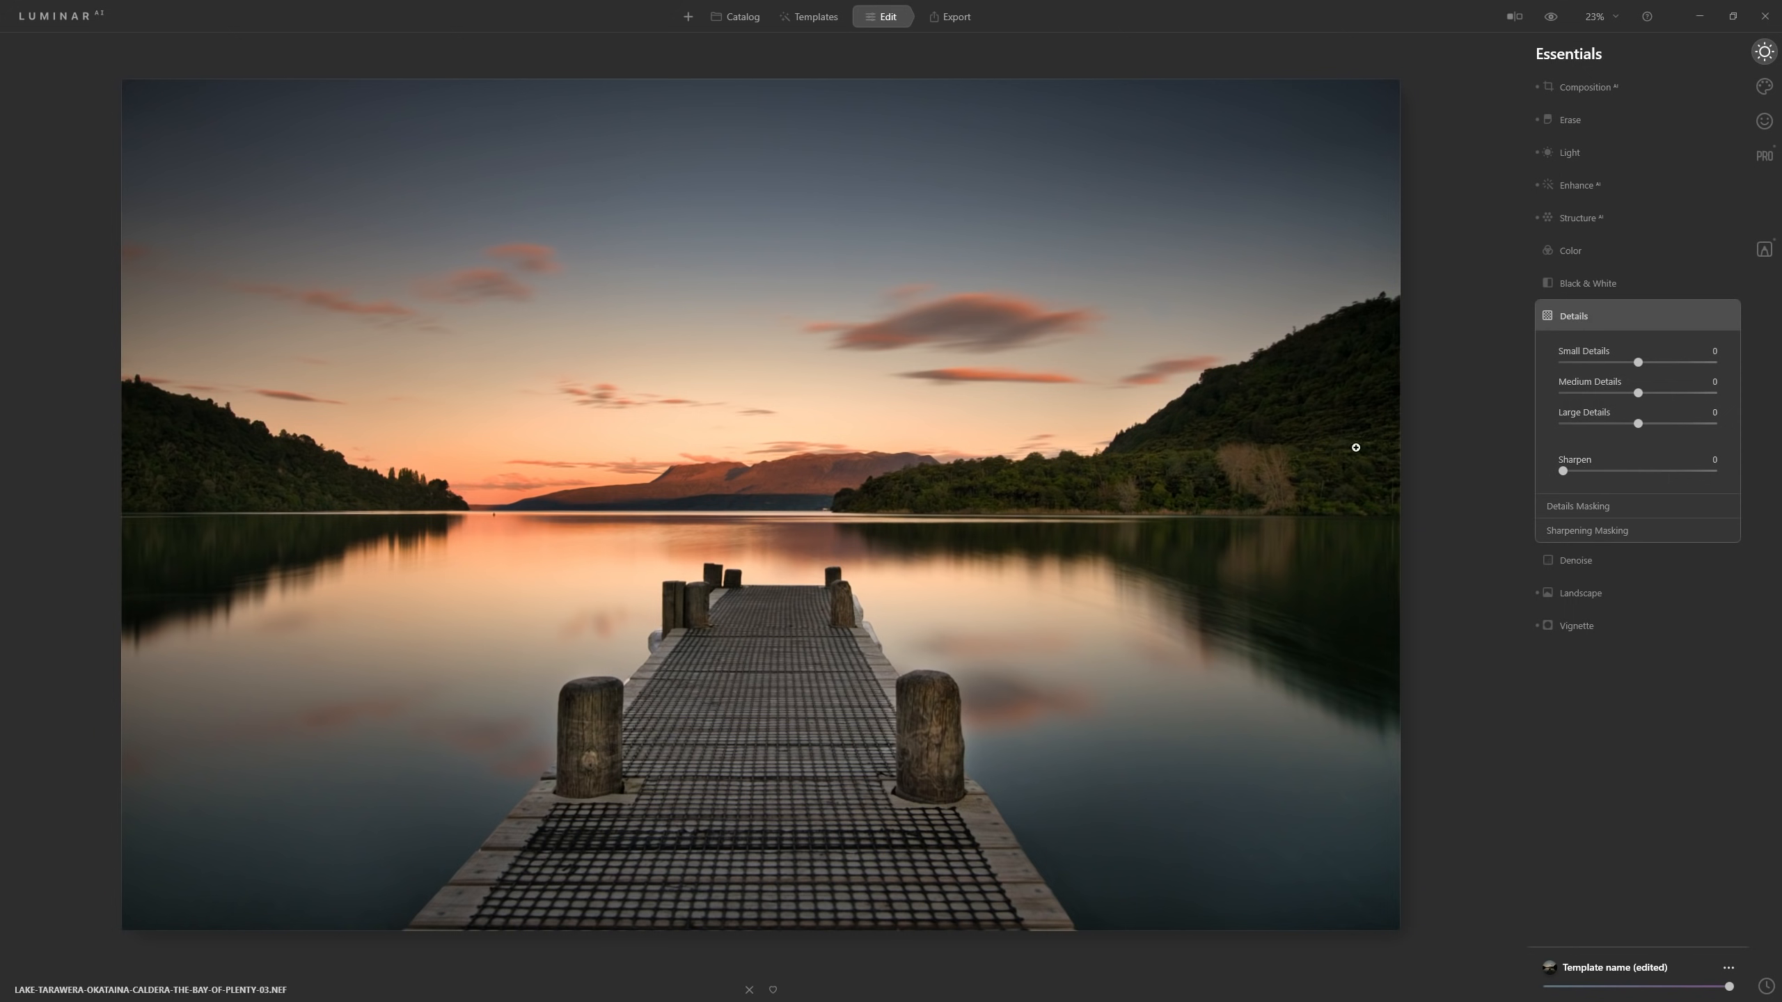
{"action": "left_click", "coordinate": [843, 614]}
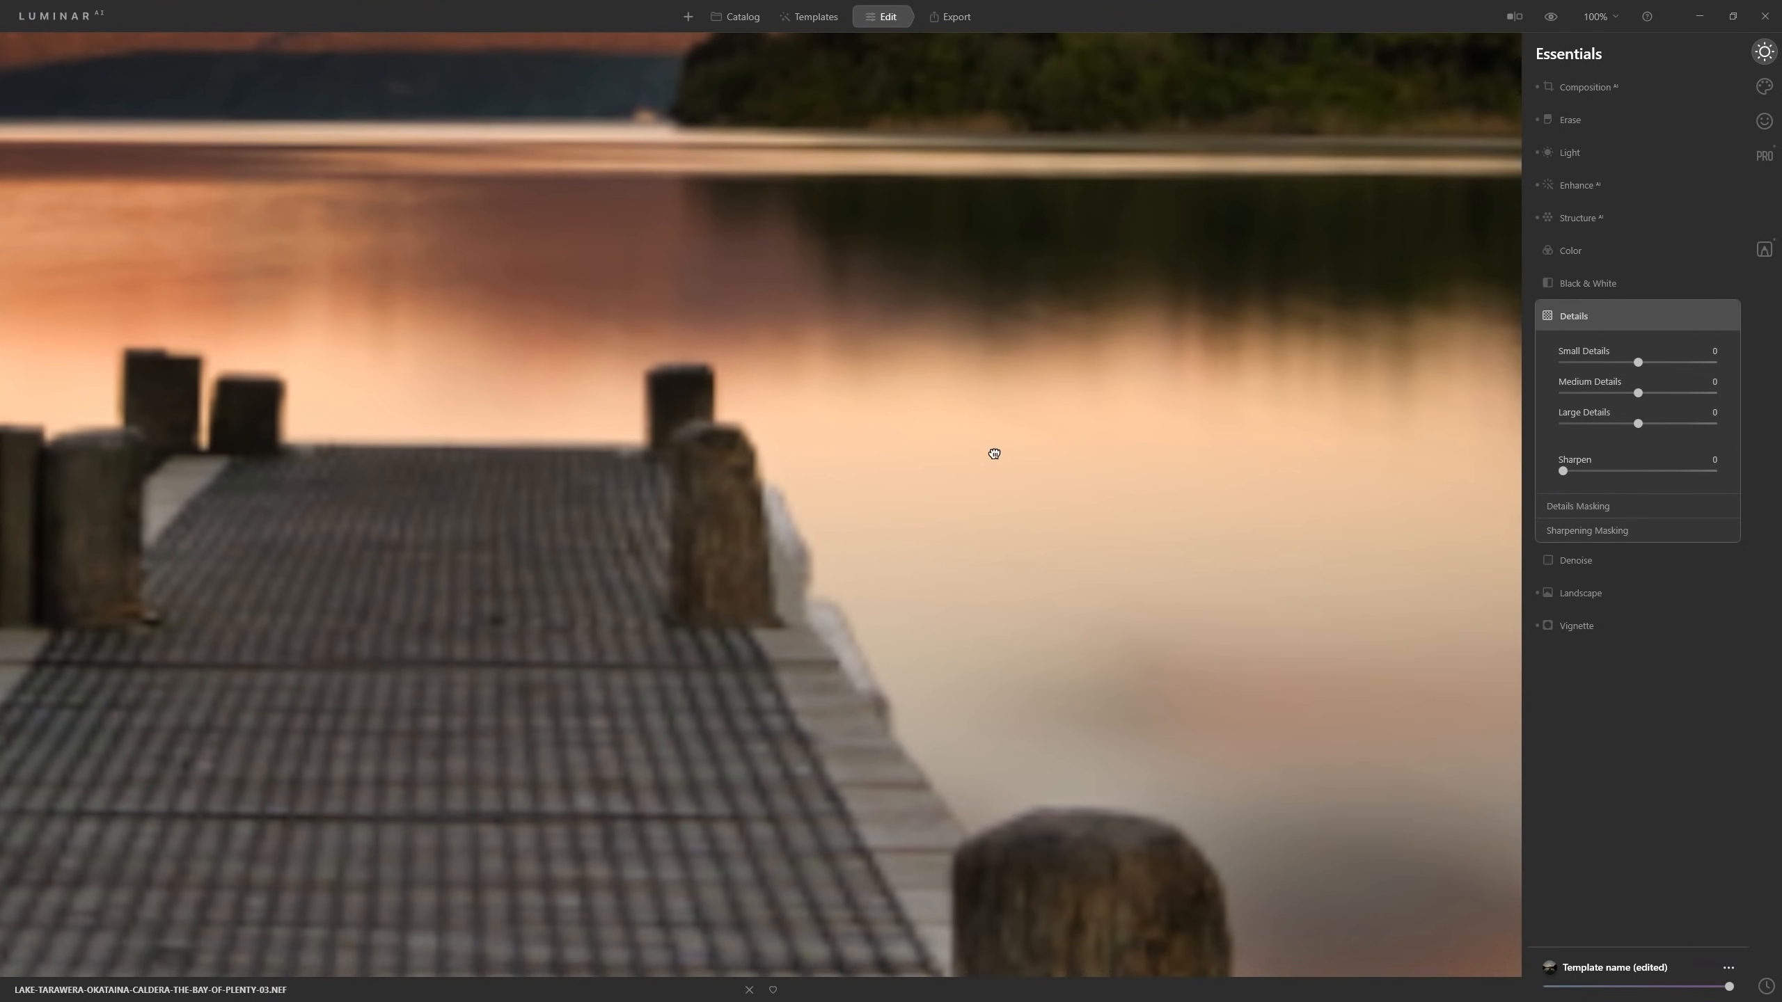
{"action": "left_click", "coordinate": [990, 443]}
{"action": "left_click", "coordinate": [1001, 454]}
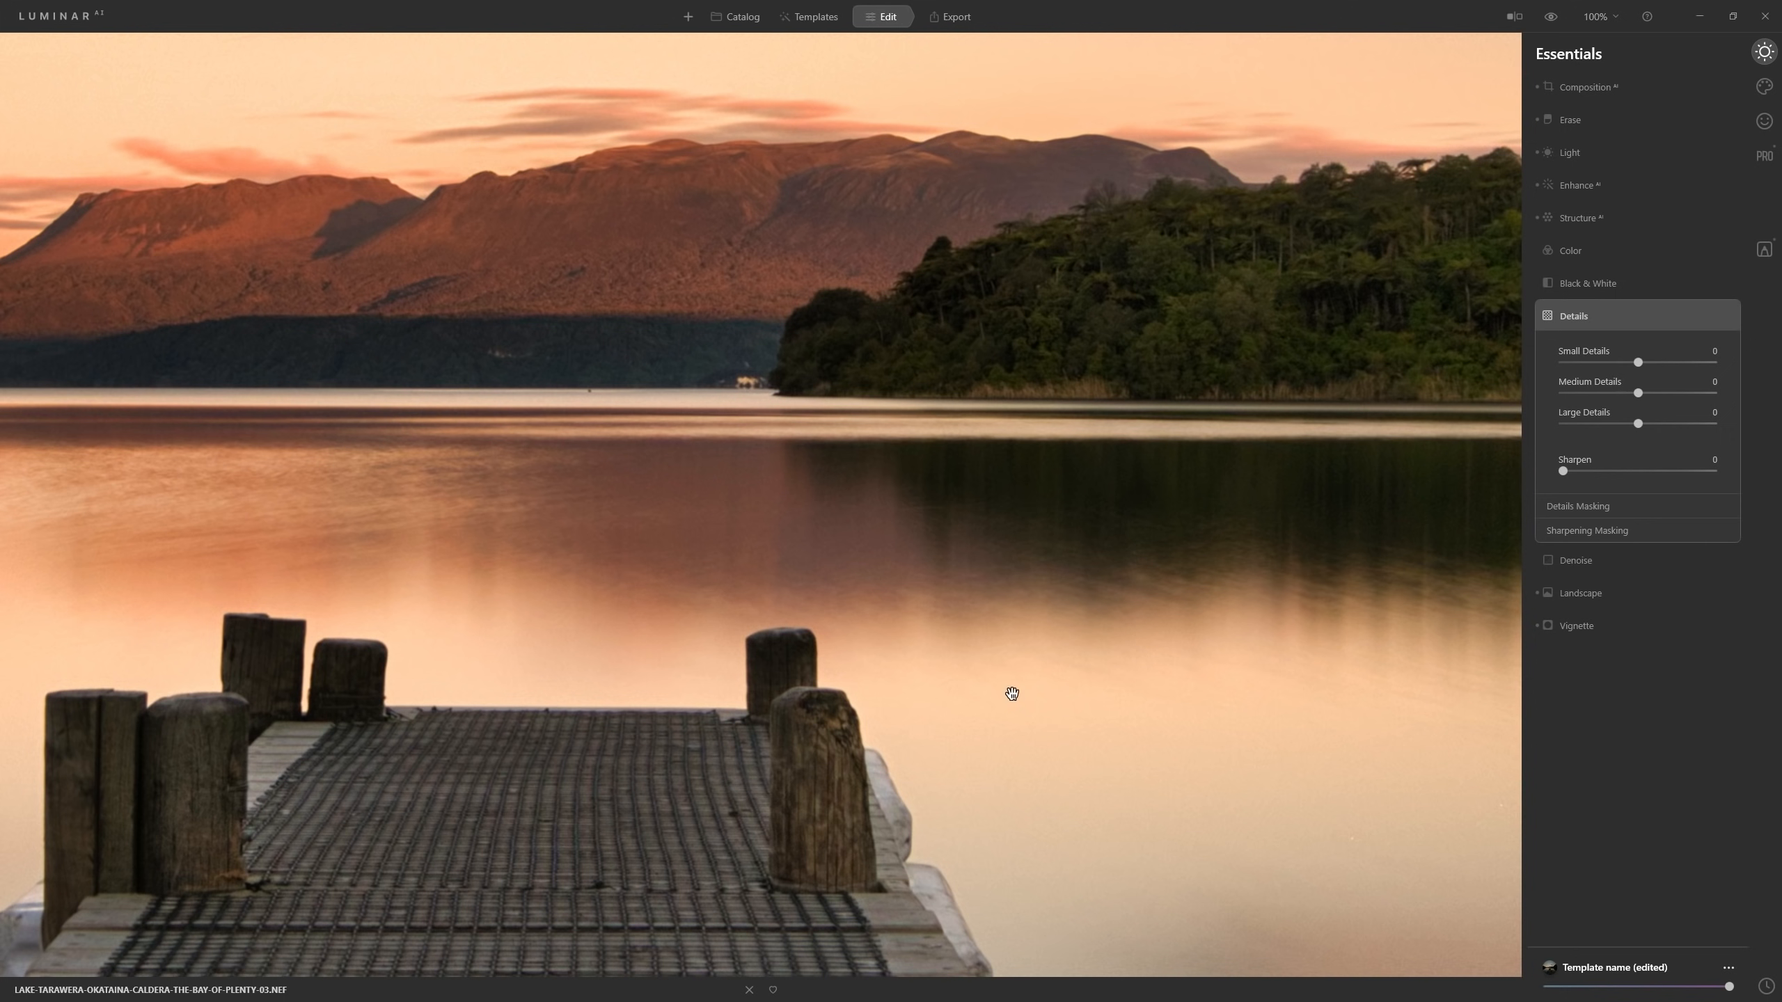
{"action": "left_click", "coordinate": [1628, 472]}
{"action": "left_click_drag", "start_coordinate": [1636, 475], "coordinate": [1642, 475]}
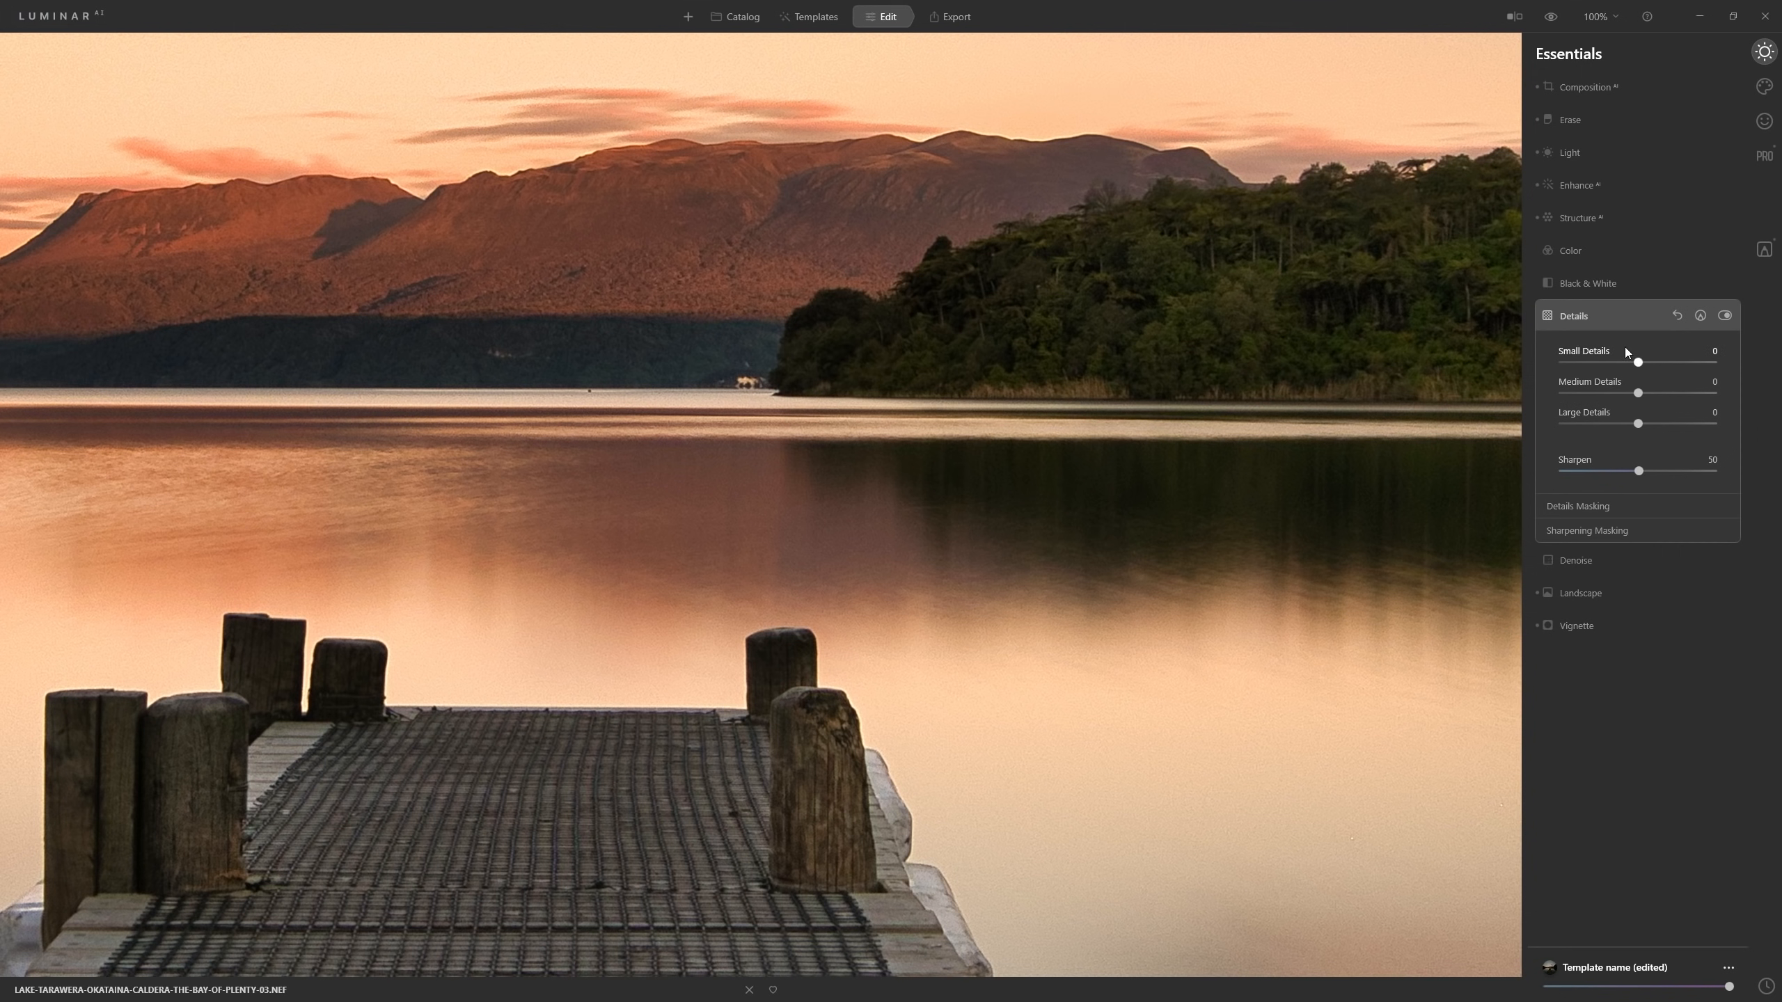
{"action": "left_click_drag", "start_coordinate": [1641, 367], "coordinate": [1666, 371]}
Set Luminosity Denoise to 14 and compare the photo before and after editing
{"action": "left_click", "coordinate": [1587, 561]}
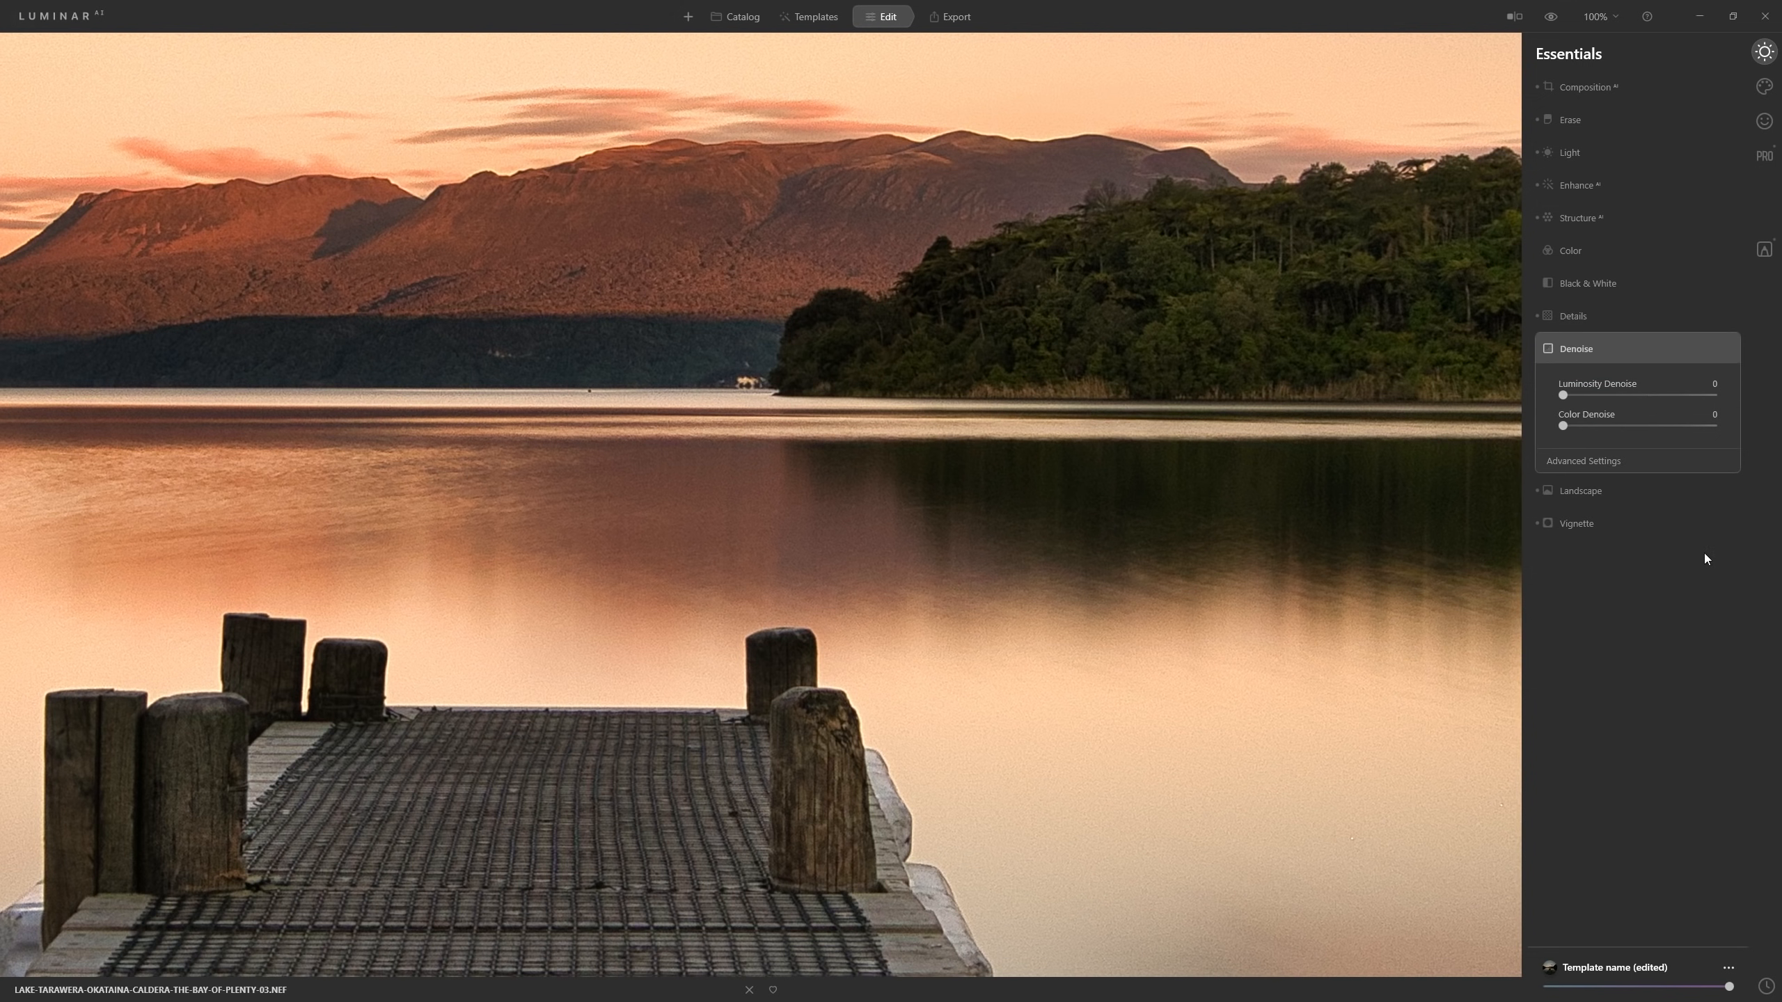
{"action": "left_click_drag", "start_coordinate": [1565, 396], "coordinate": [1771, 408]}
{"action": "mouse_move", "coordinate": [1615, 397]}
{"action": "left_mouse_down"}
{"action": "mouse_move", "coordinate": [1551, 396]}
{"action": "mouse_move", "coordinate": [1588, 404]}
{"action": "left_mouse_up"}
{"action": "left_click", "coordinate": [1551, 16]}
{"action": "left_click", "coordinate": [1552, 16]}
{"action": "left_click", "coordinate": [1400, 132]}
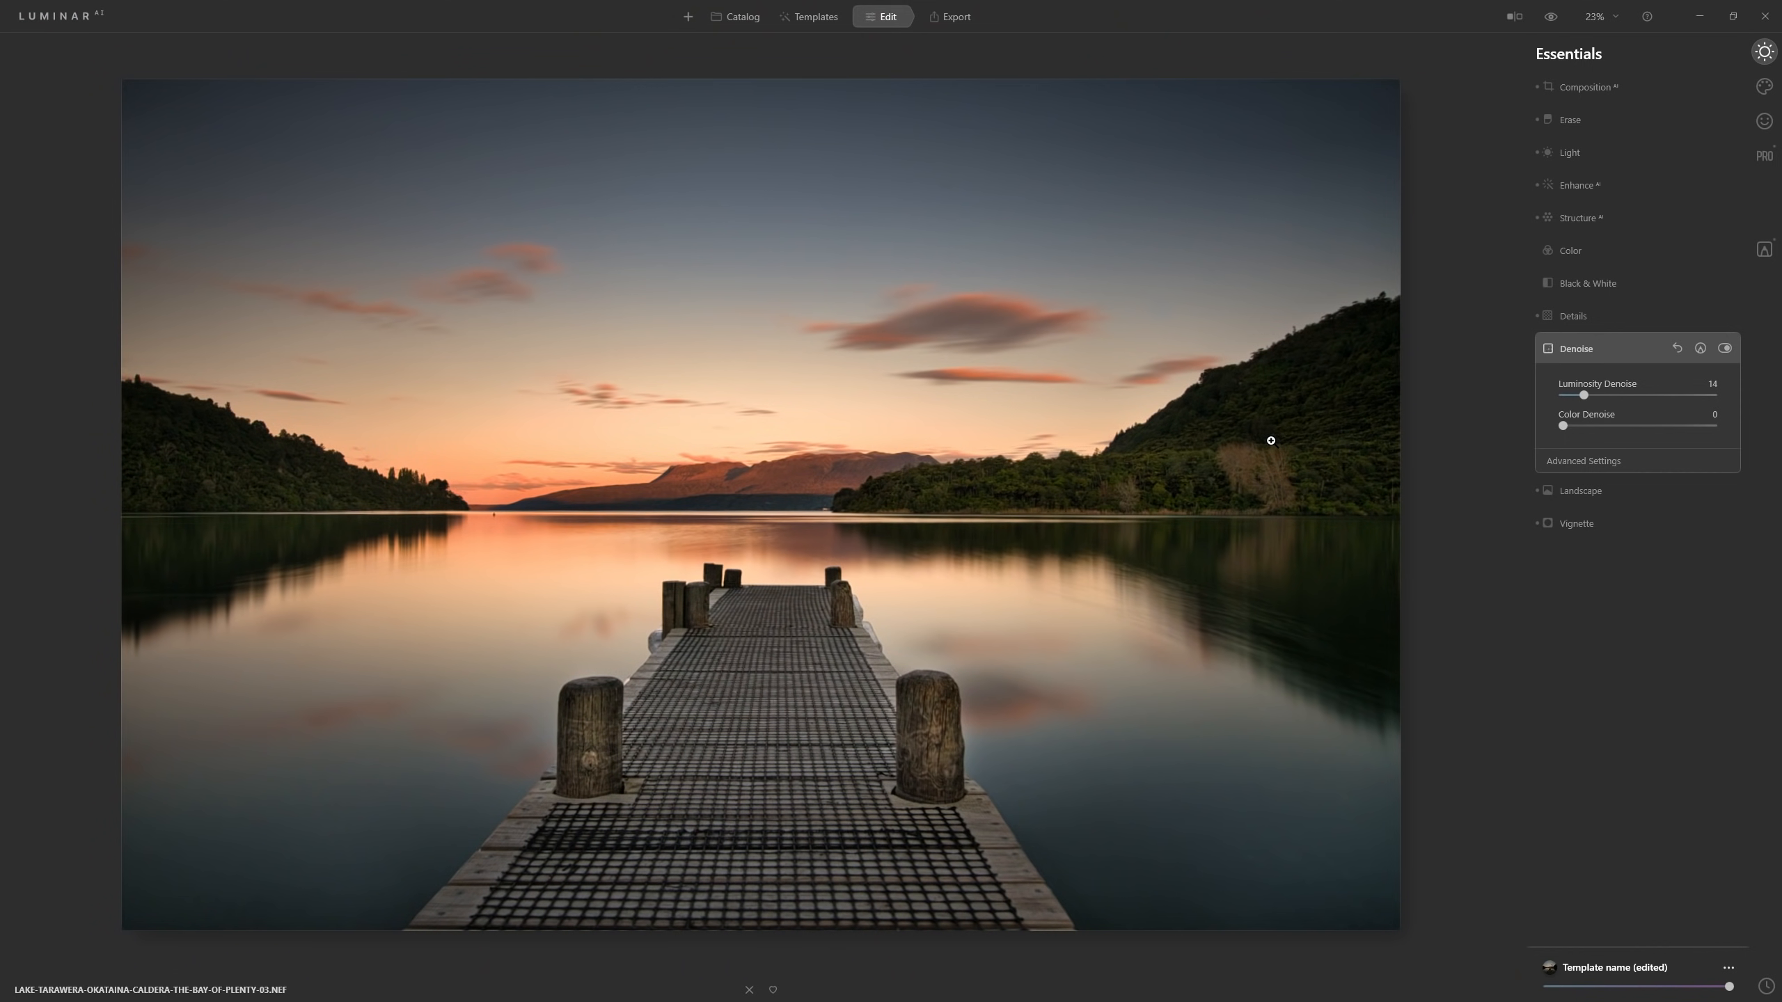
Apply the Mystical effect with an Amount of 14 and compare the photo with it on and off
{"action": "left_click", "coordinate": [1765, 87]}
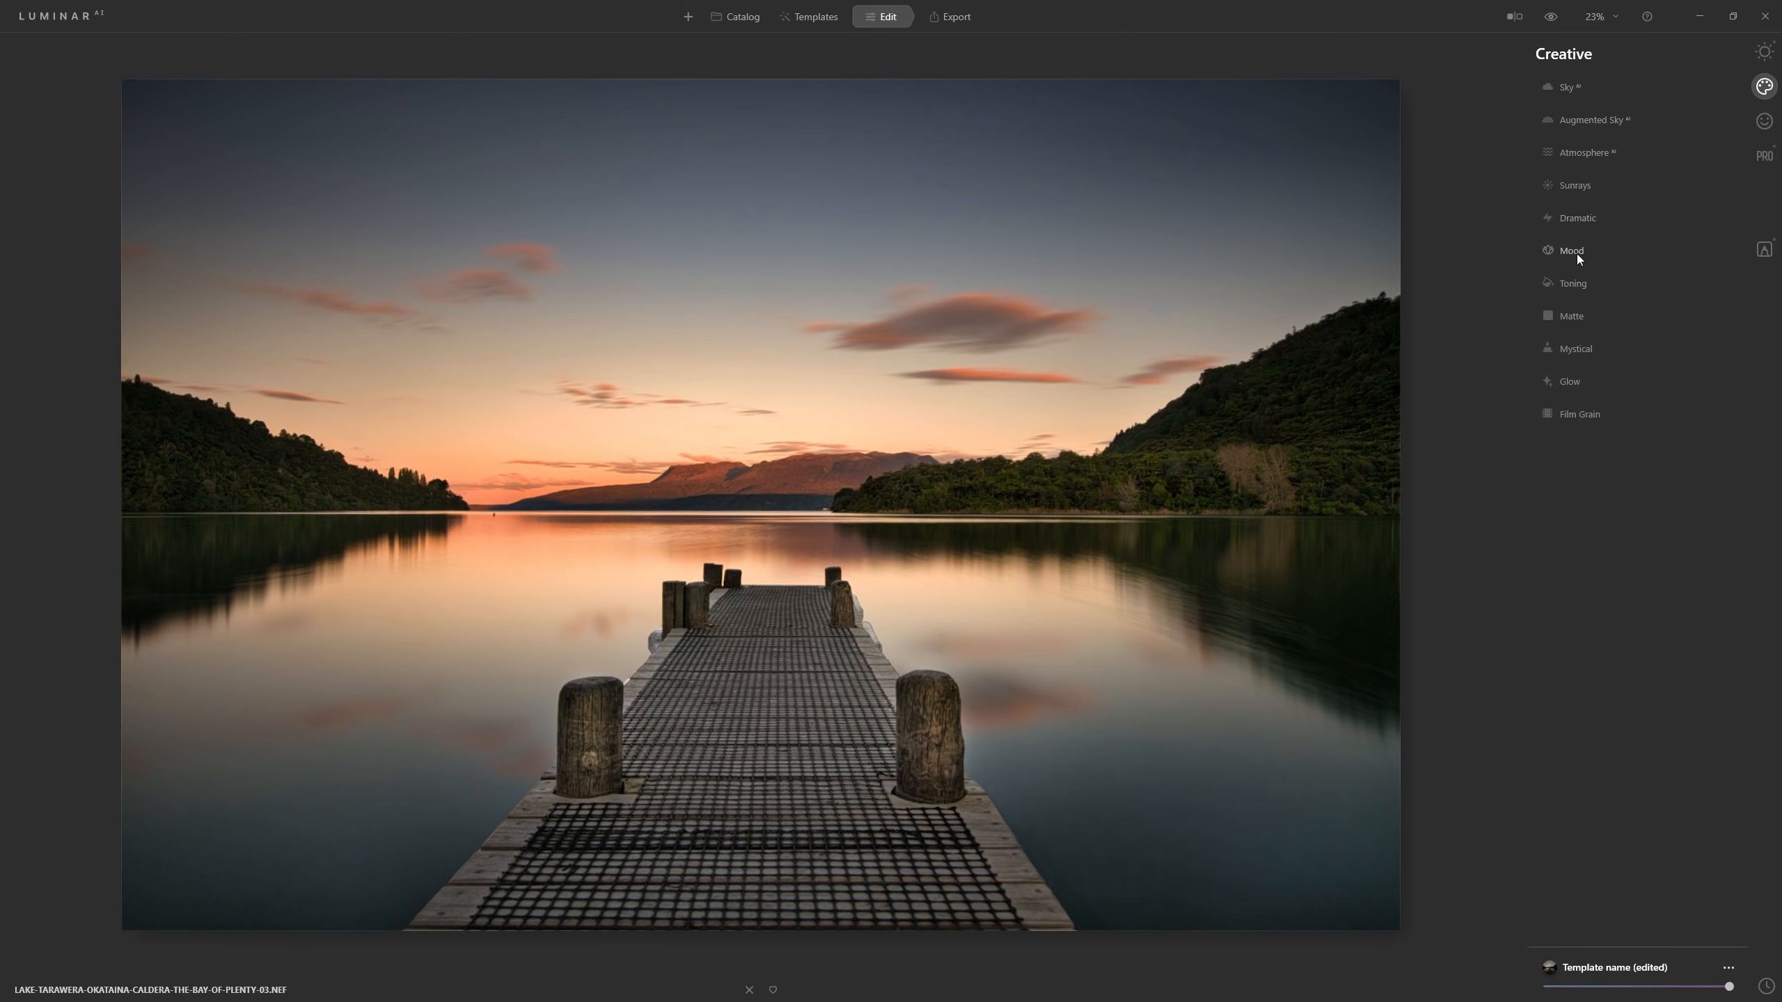
{"action": "left_click", "coordinate": [1582, 348]}
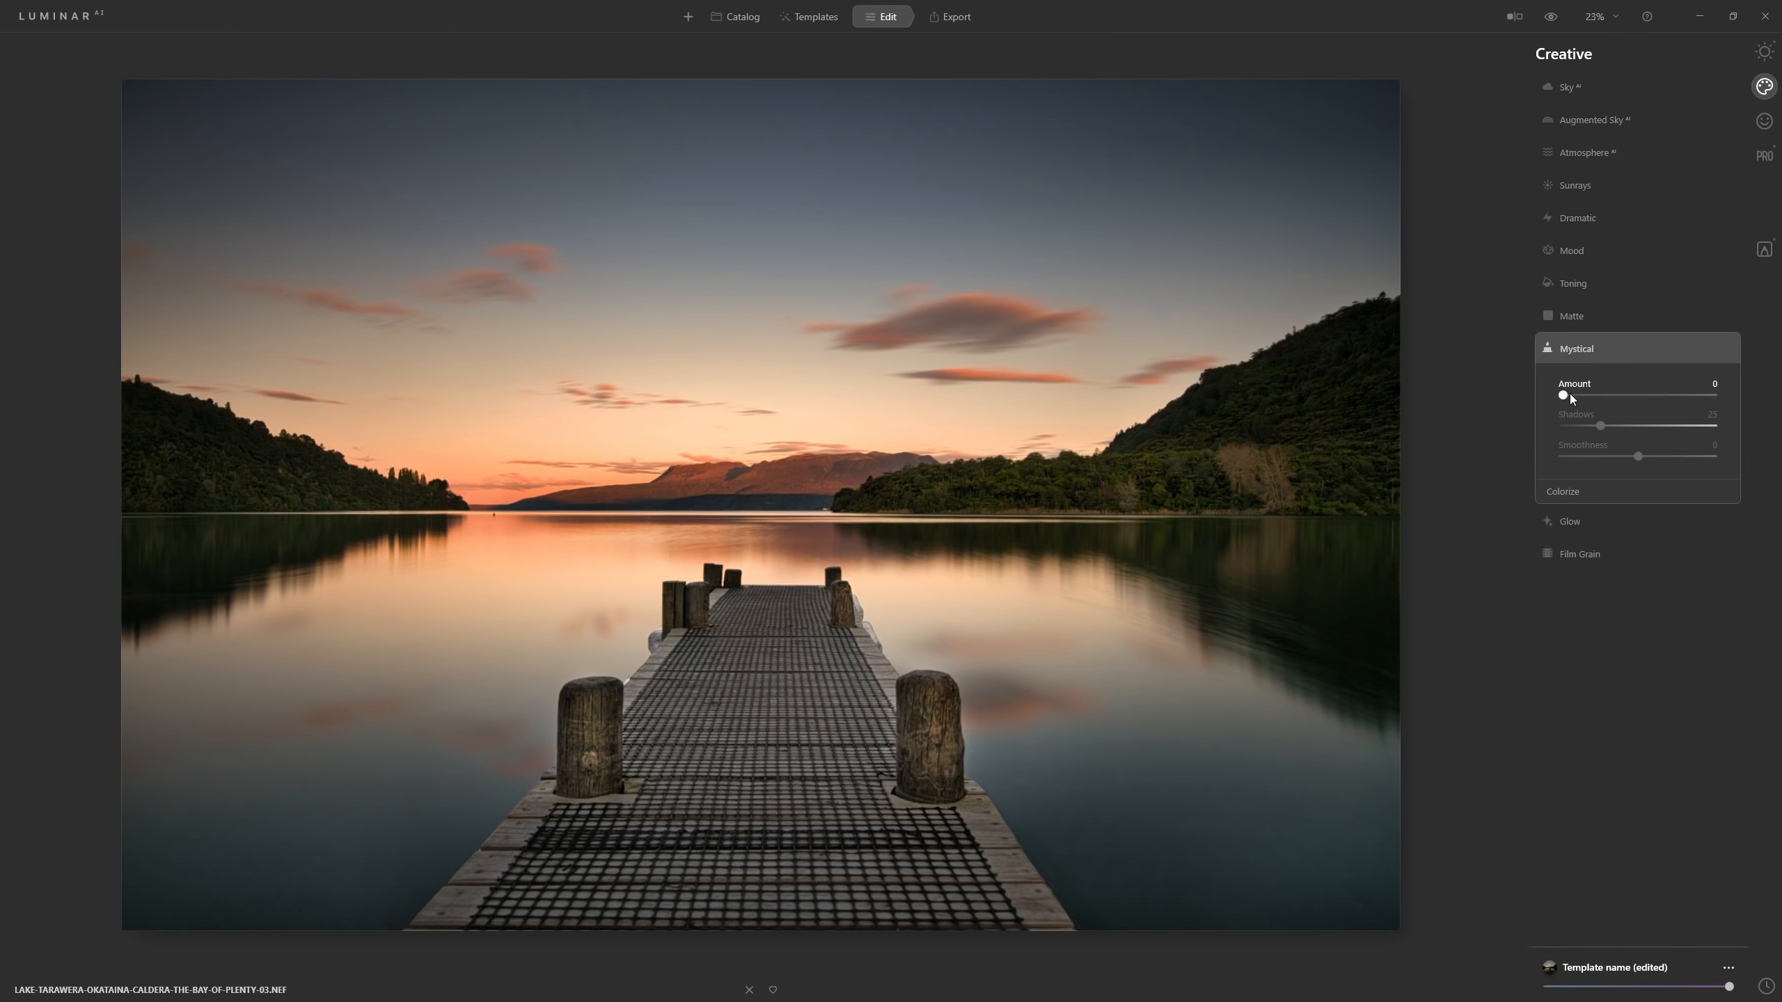
{"action": "left_click_drag", "start_coordinate": [1564, 395], "coordinate": [1644, 396]}
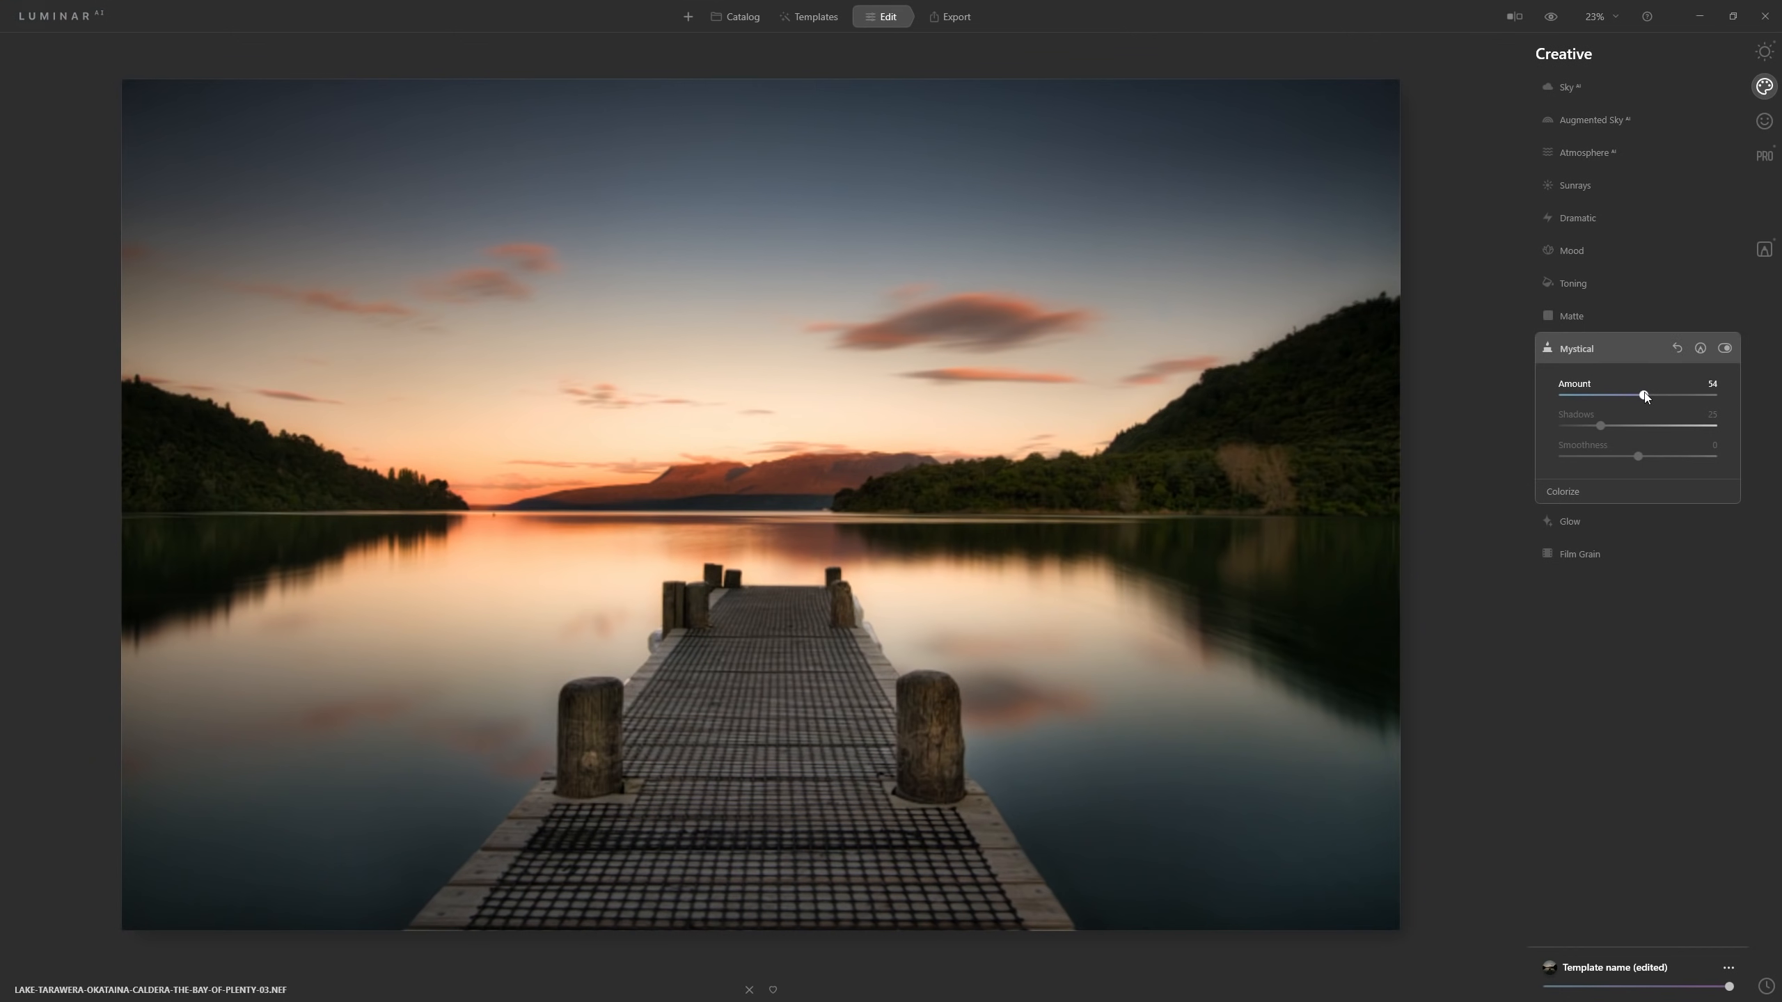
{"action": "left_click", "coordinate": [1726, 348]}
{"action": "left_click", "coordinate": [1726, 348]}
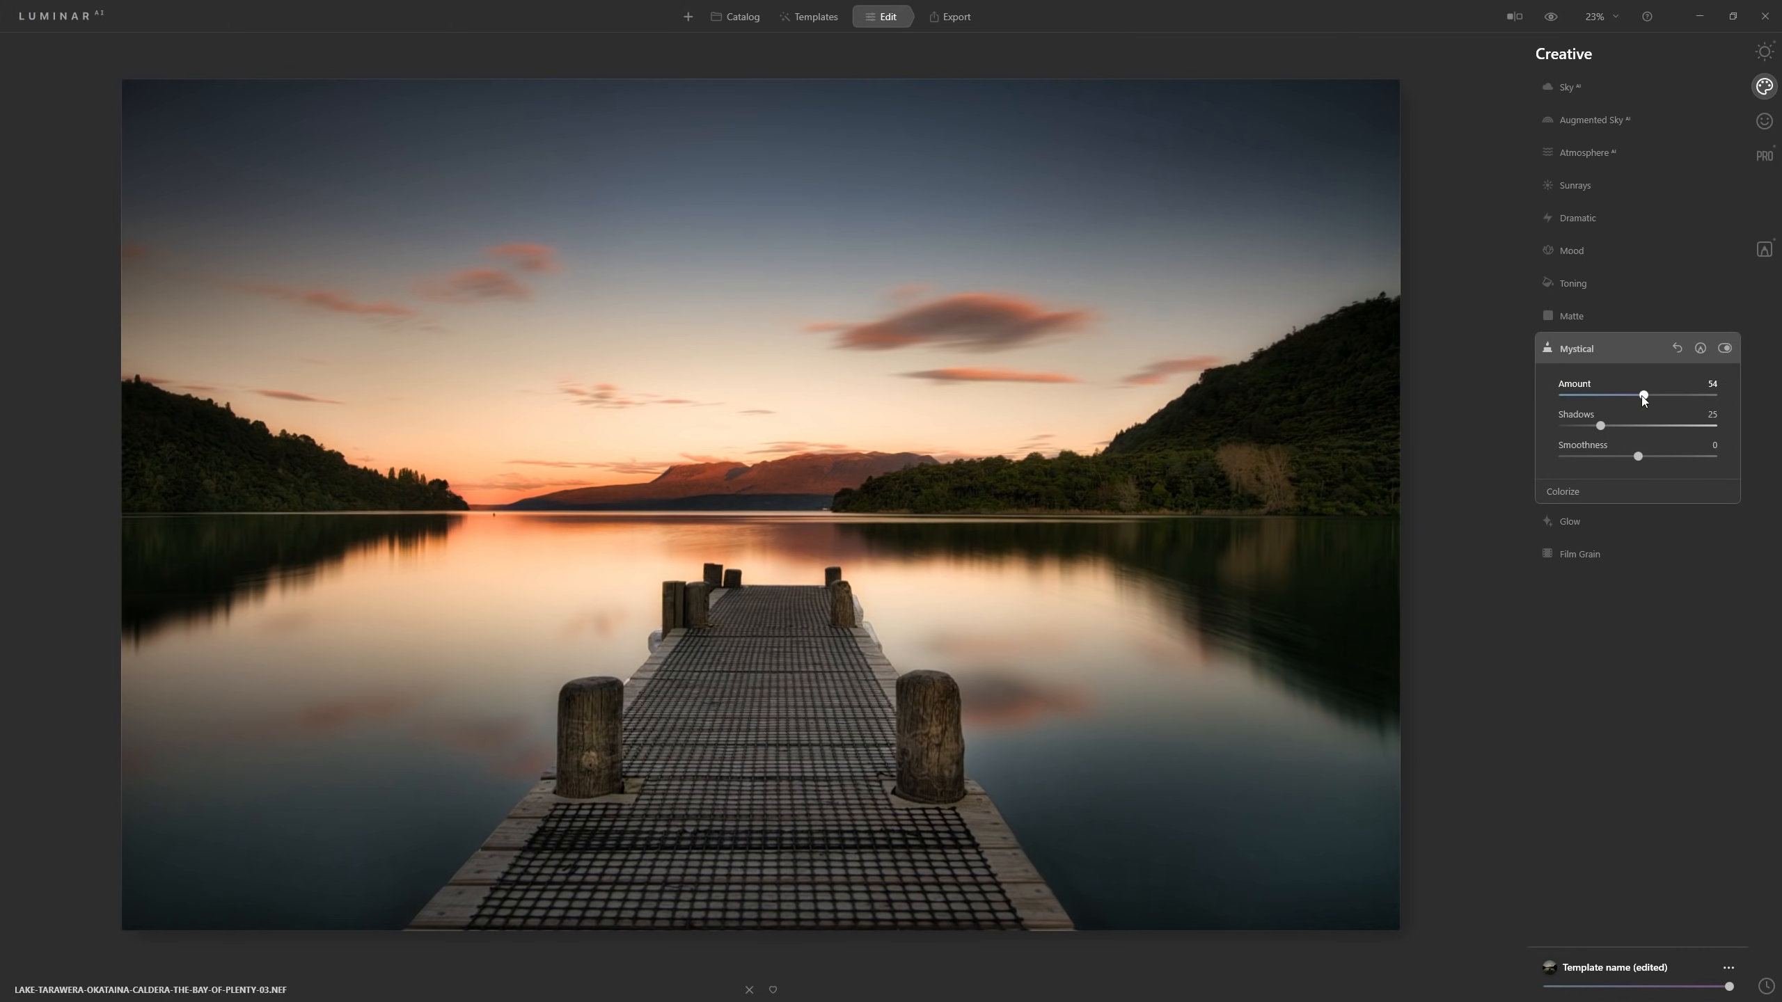
{"action": "left_click_drag", "start_coordinate": [1643, 397], "coordinate": [1578, 403]}
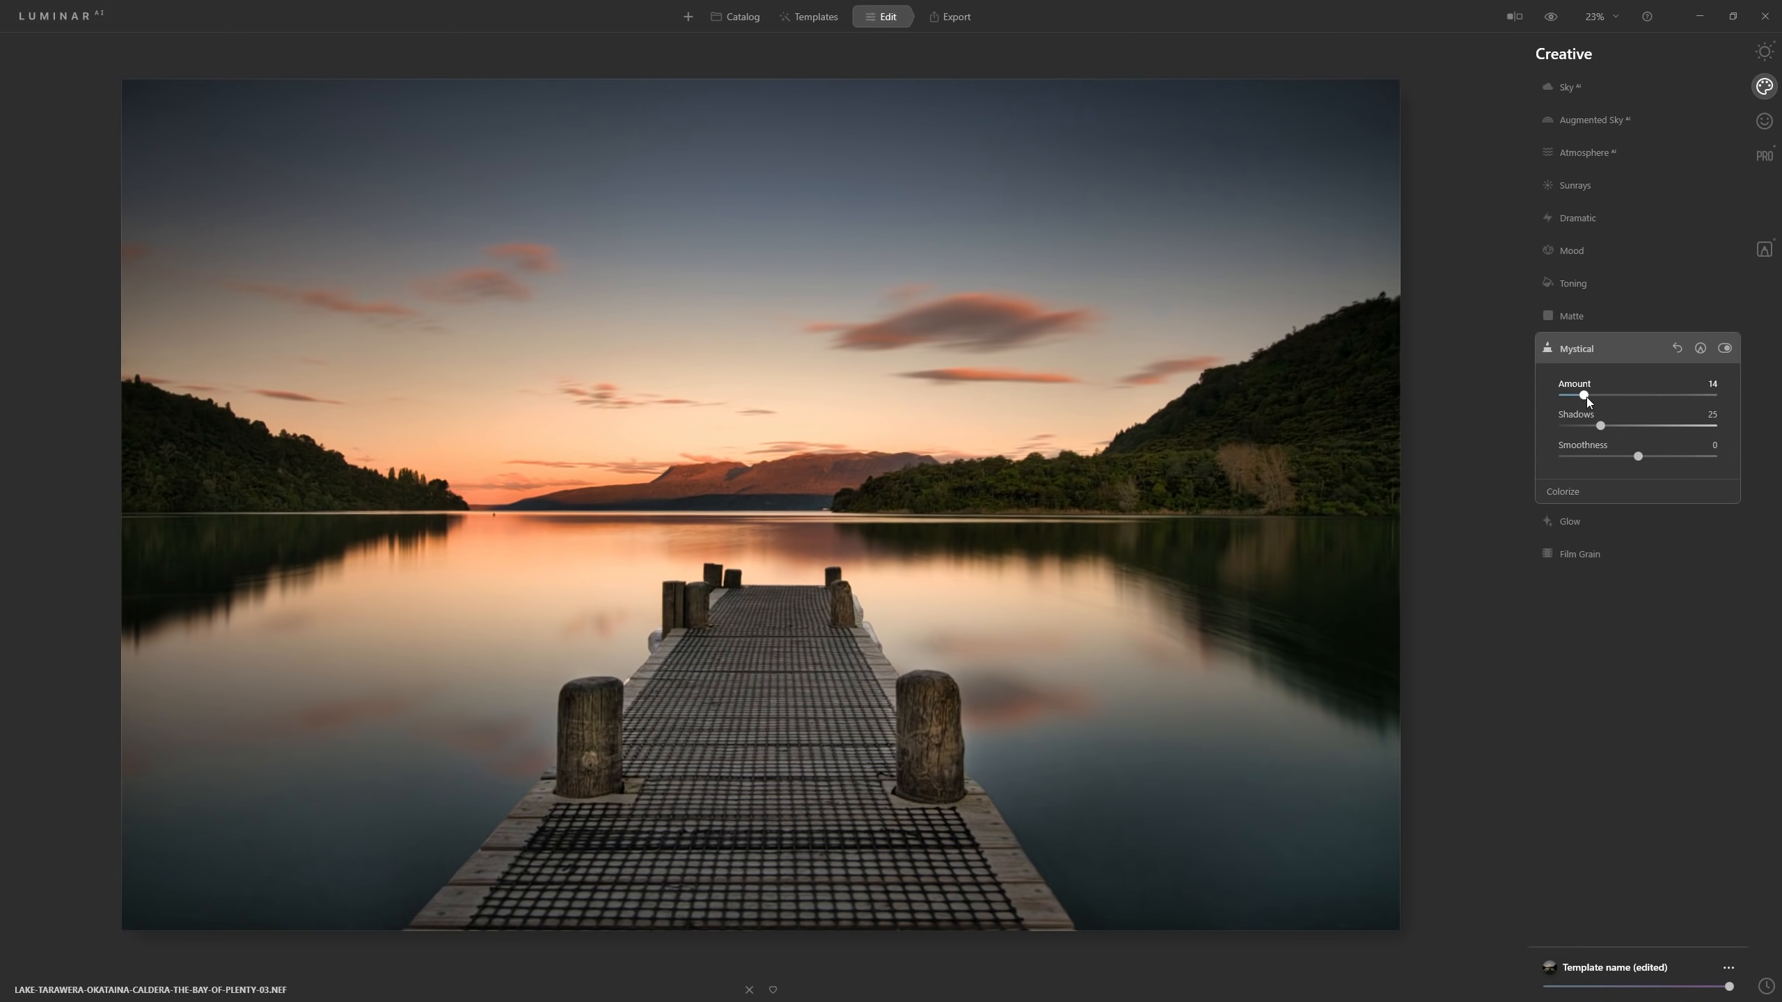
{"action": "left_click", "coordinate": [1725, 348]}
{"action": "left_click", "coordinate": [1725, 349]}
Preview the Mood LUTs on the photo without applying any of them
{"action": "left_click", "coordinate": [1575, 281]}
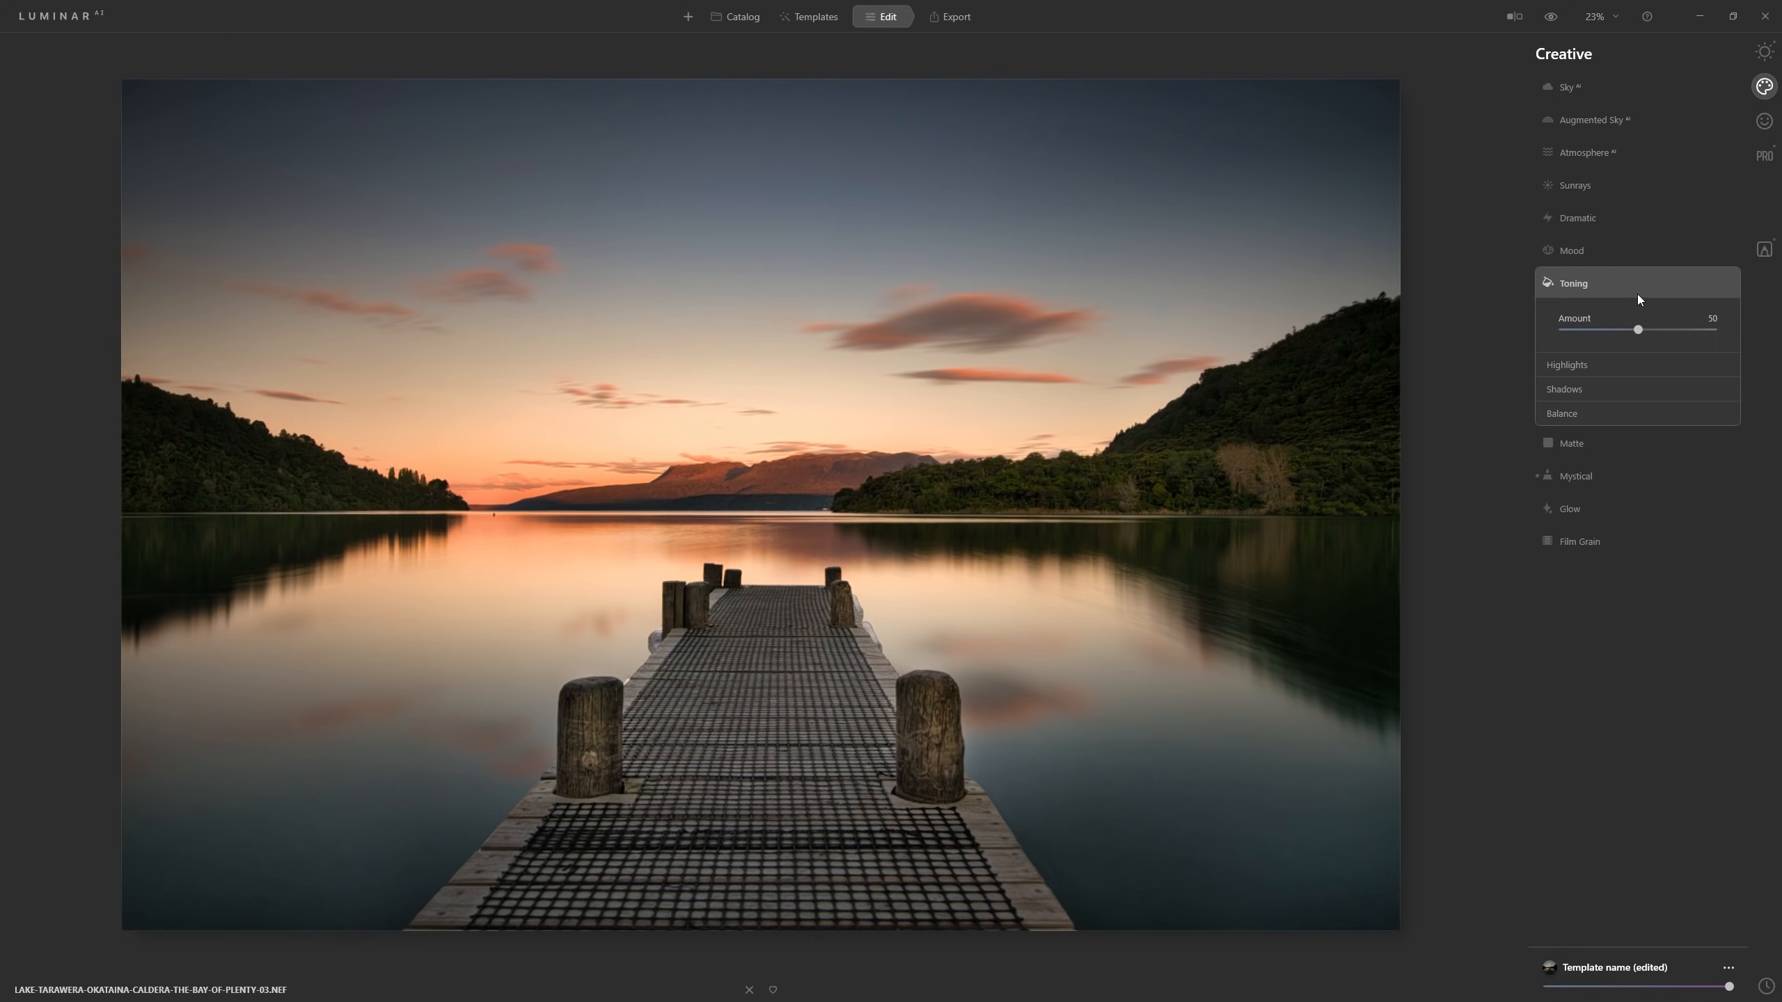
{"action": "left_click", "coordinate": [1583, 258]}
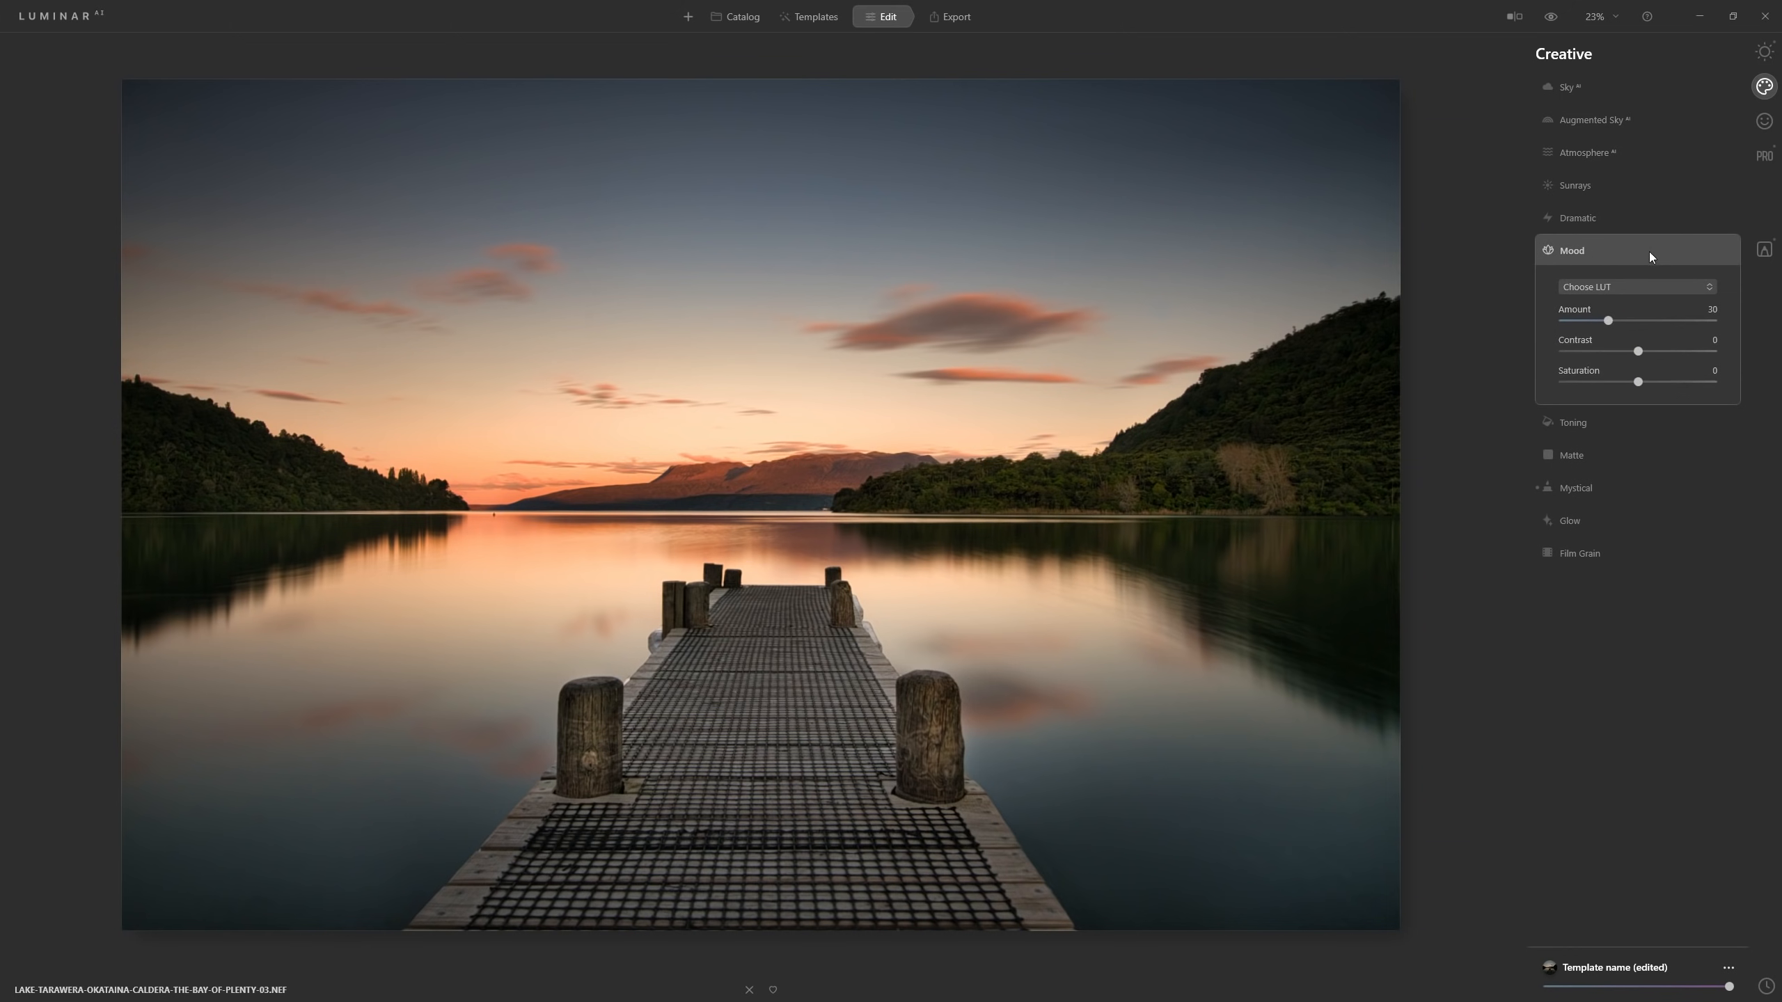
{"action": "left_click", "coordinate": [1622, 289]}
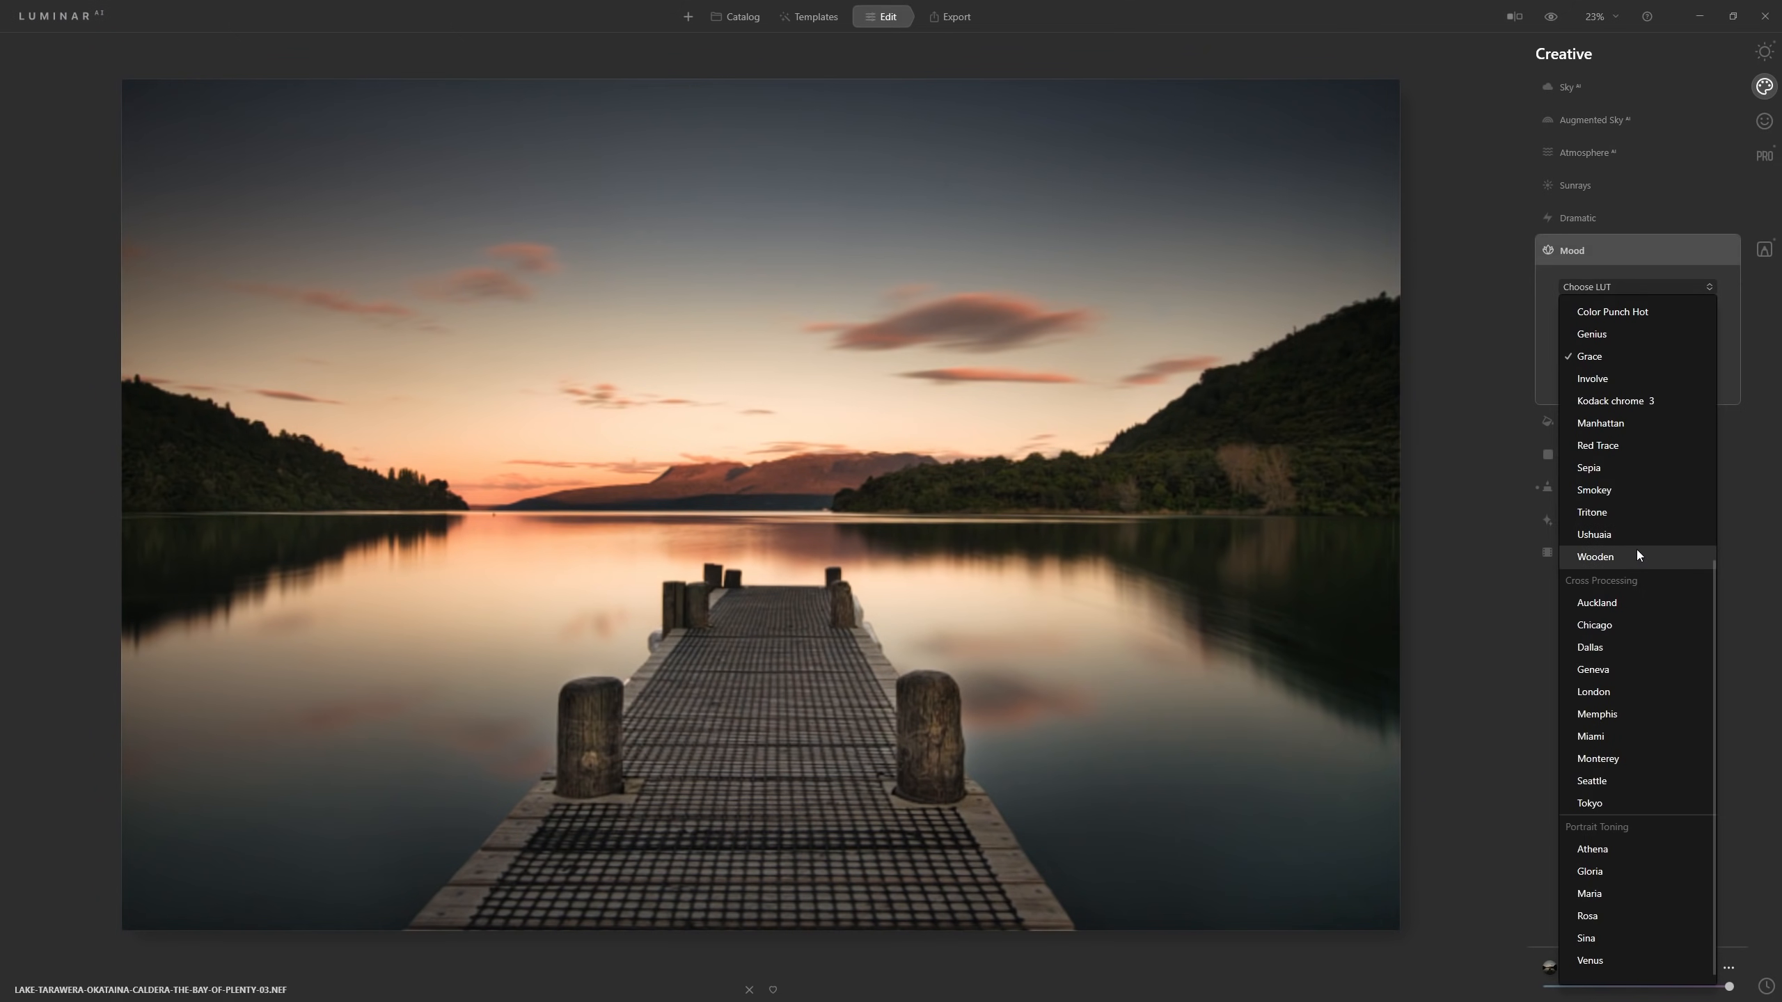
{"action": "scroll", "coordinate": [1621, 364], "scroll_direction": "up", "scroll_amount": 5}
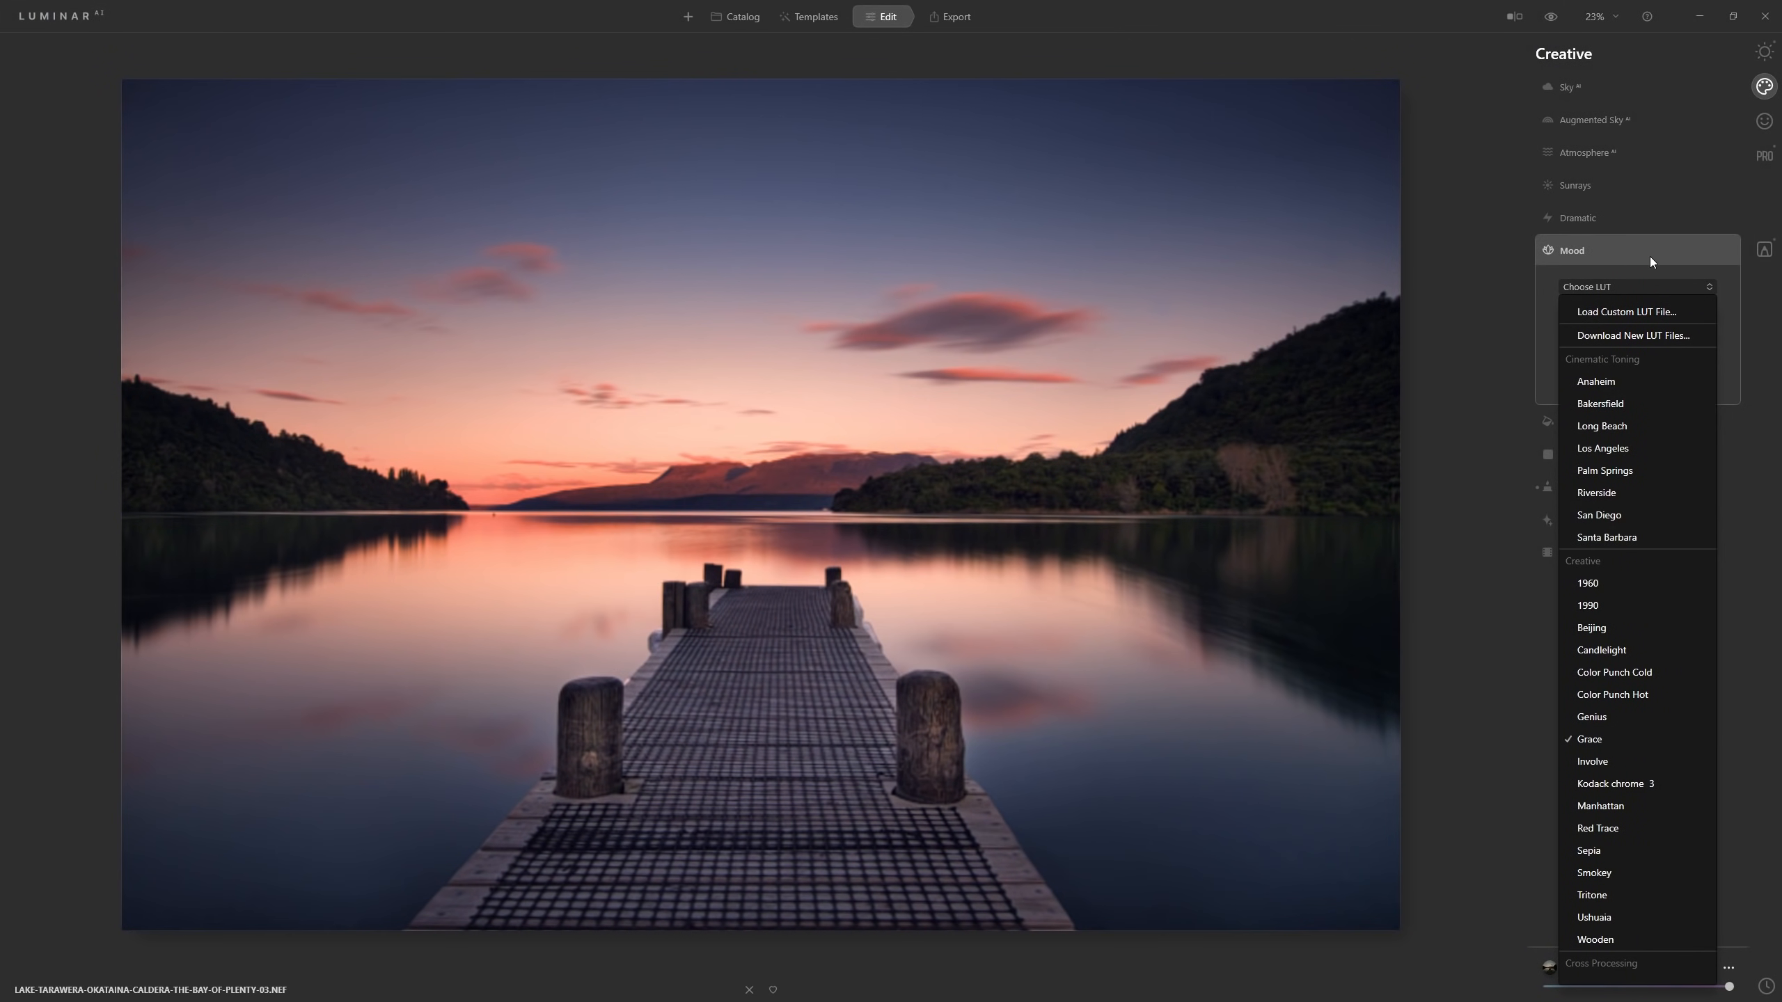
{"action": "left_click", "coordinate": [1650, 256]}
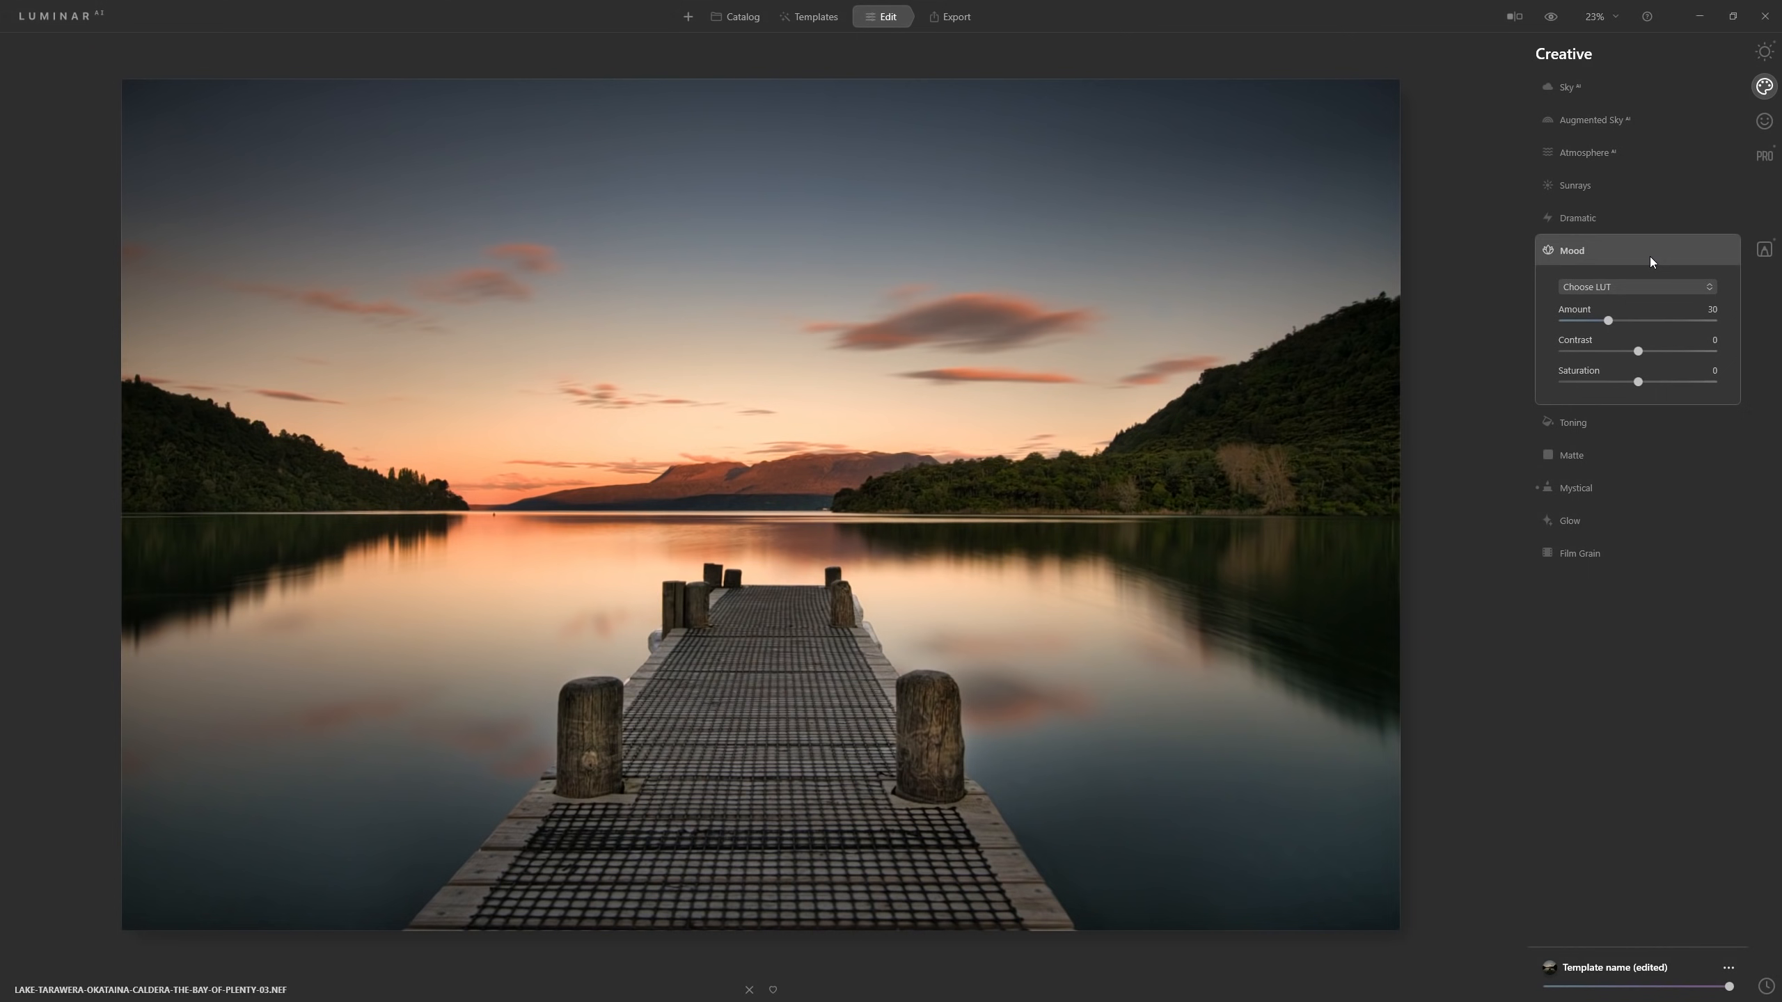
Set the Toning Amount to 100 and the Highlights Saturation to 31
{"action": "left_click", "coordinate": [1577, 424]}
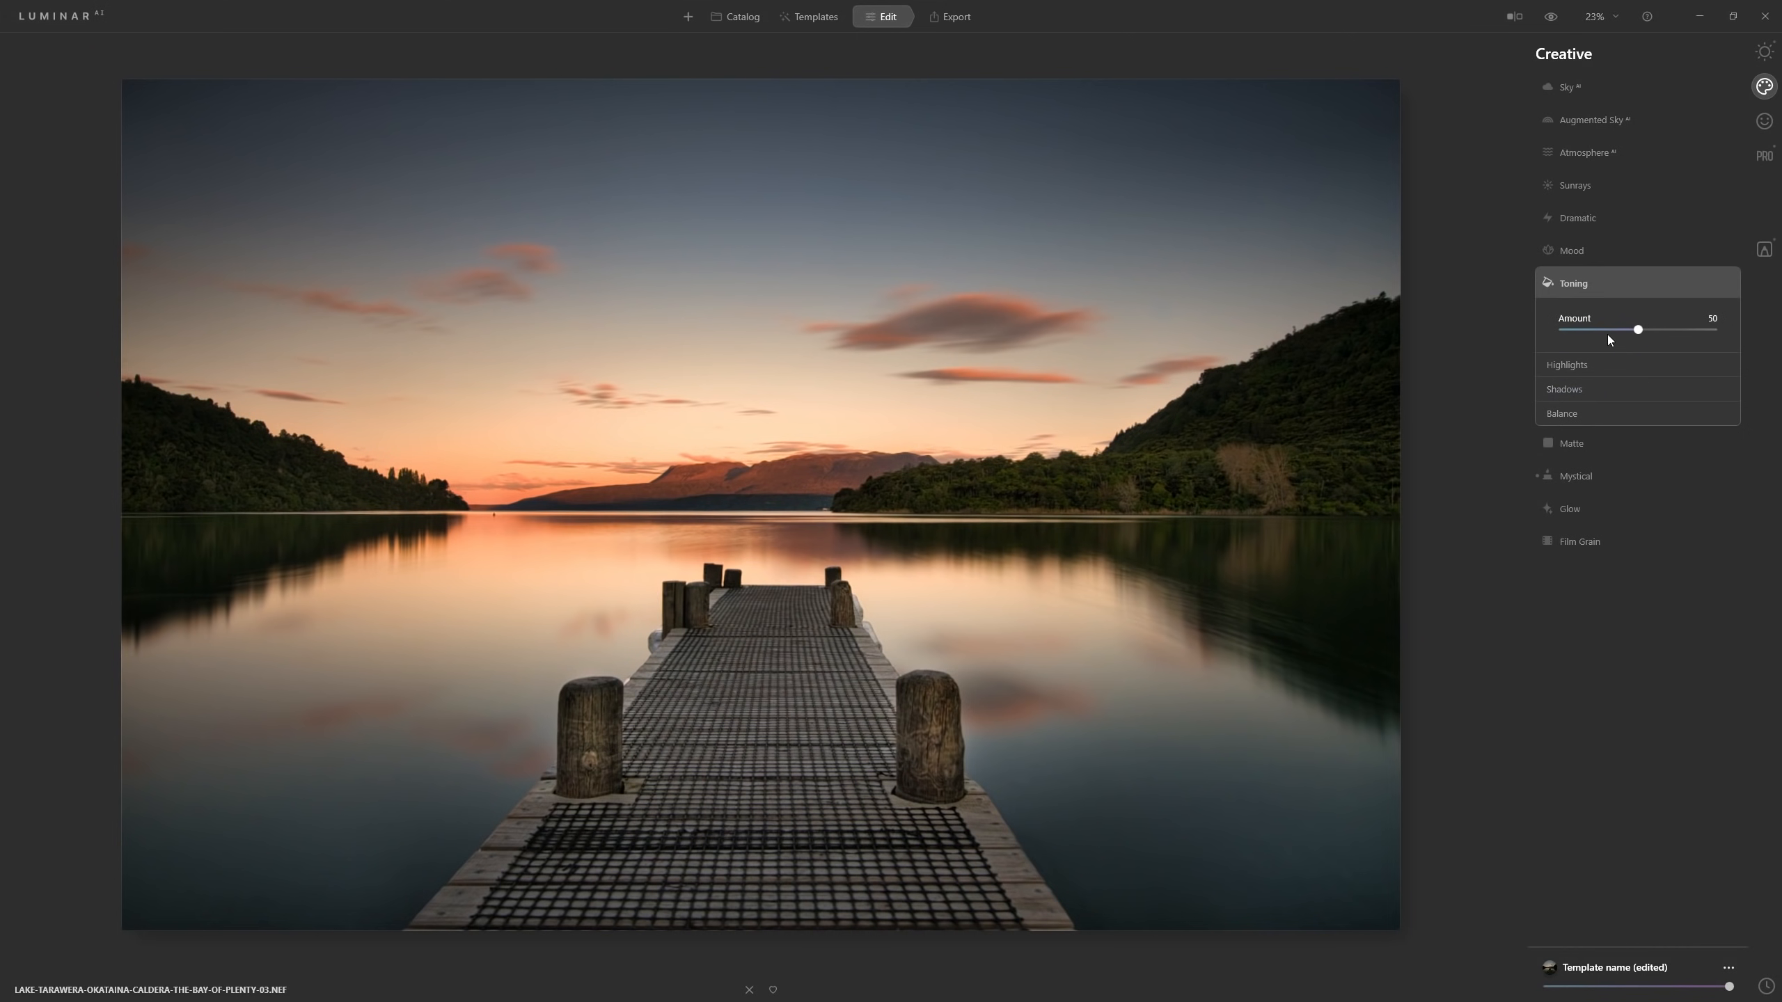
{"action": "left_click_drag", "start_coordinate": [1640, 329], "coordinate": [1737, 337]}
{"action": "left_click", "coordinate": [1575, 365]}
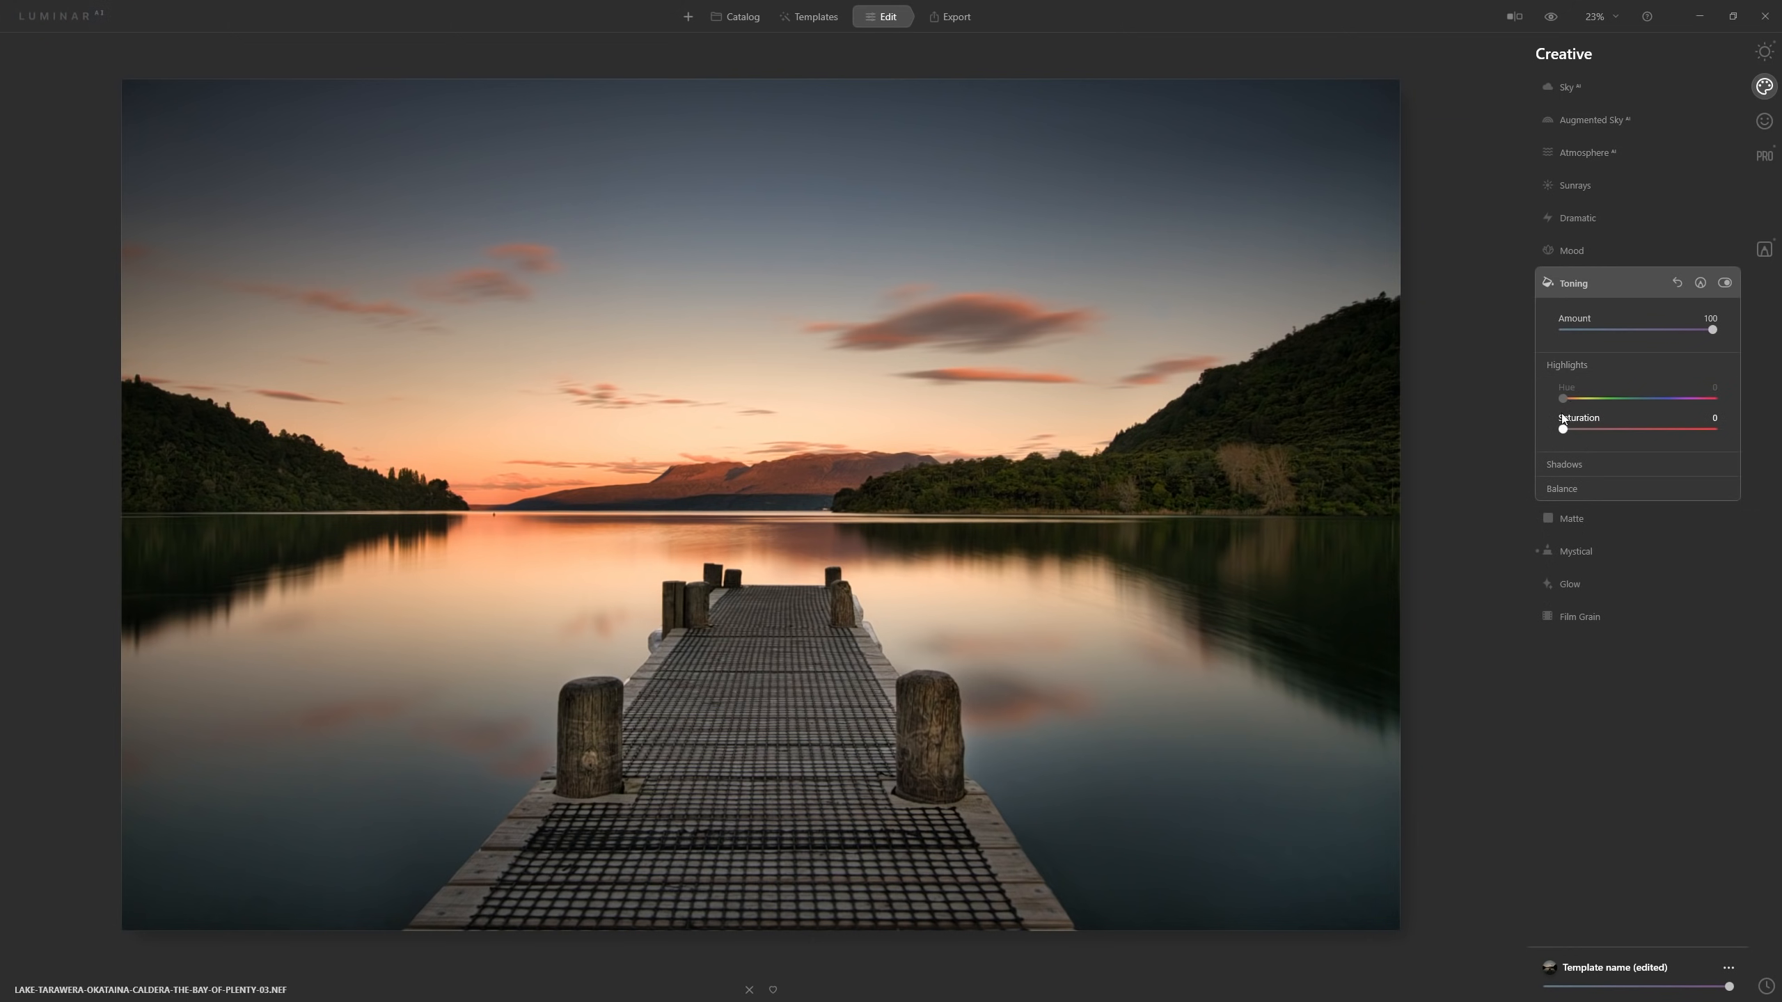
{"action": "left_click_drag", "start_coordinate": [1564, 430], "coordinate": [1605, 440]}
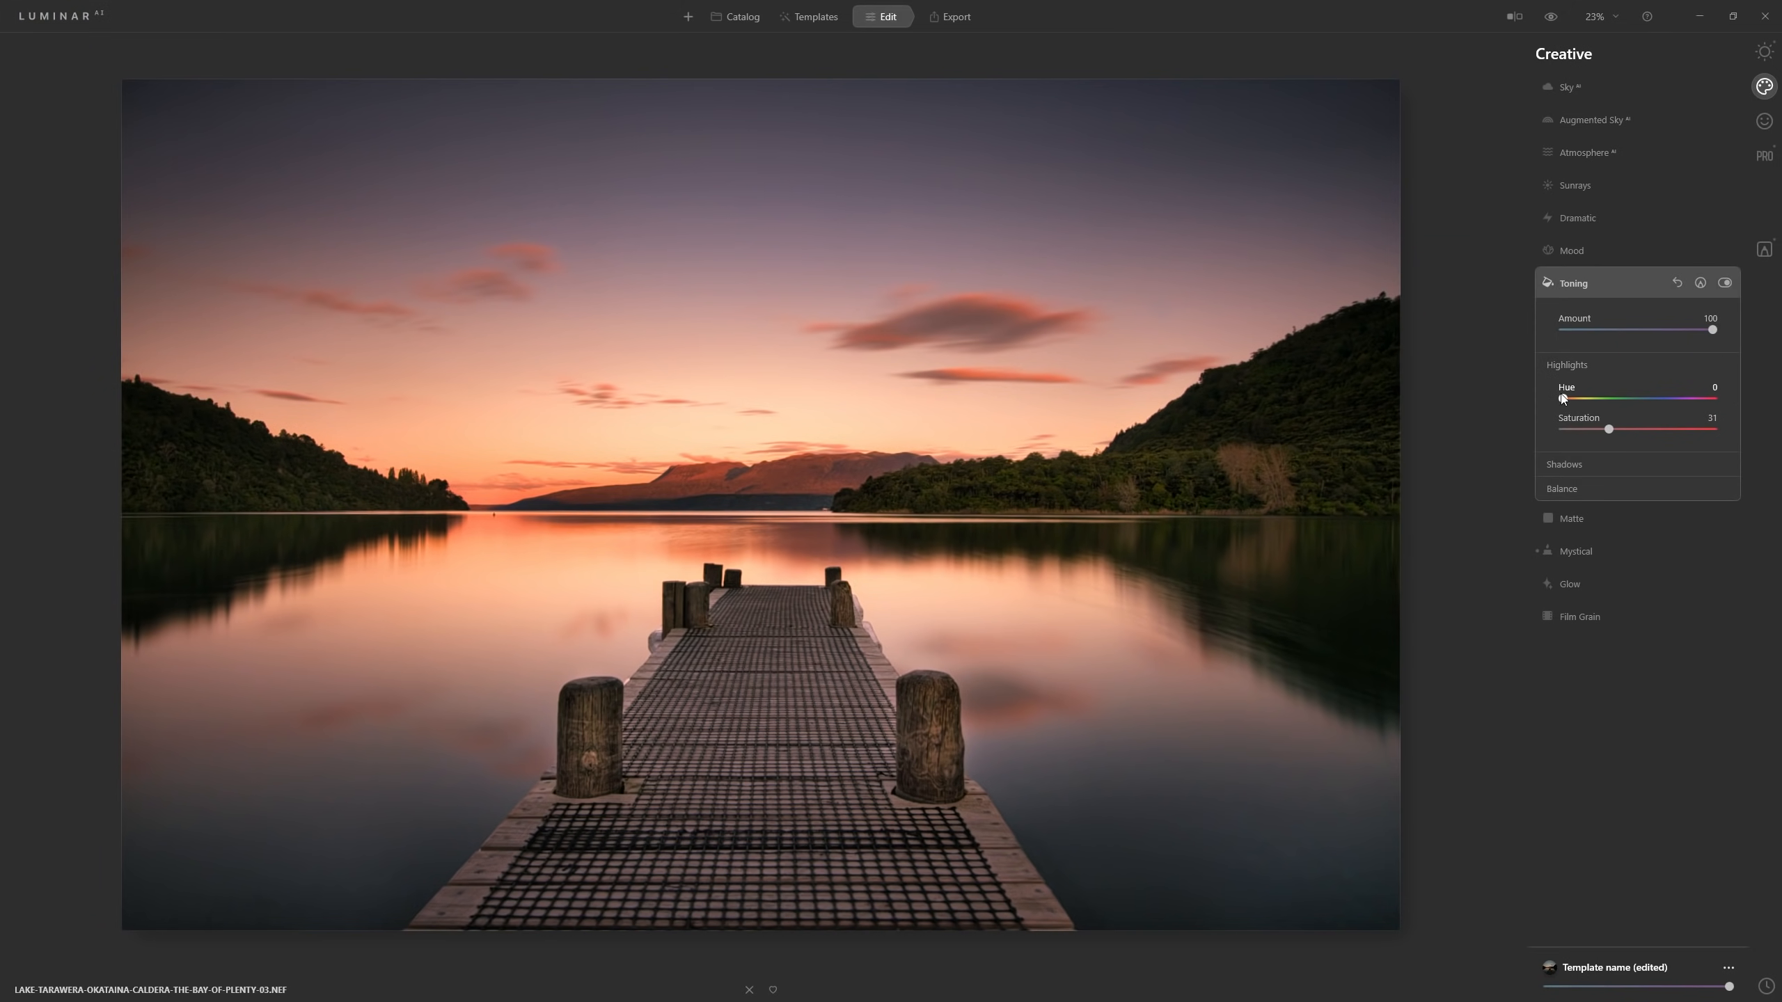
Set the Toning Highlights Hue to 15, the Shadows Hue to 220 and the Shadows Saturation to 42
{"action": "left_click_drag", "start_coordinate": [1576, 400], "coordinate": [1570, 399]}
{"action": "mouse_move", "coordinate": [1570, 400]}
{"action": "left_mouse_down"}
{"action": "mouse_move", "coordinate": [1718, 408]}
{"action": "mouse_move", "coordinate": [1577, 419]}
{"action": "left_mouse_up"}
{"action": "left_click", "coordinate": [1600, 457]}
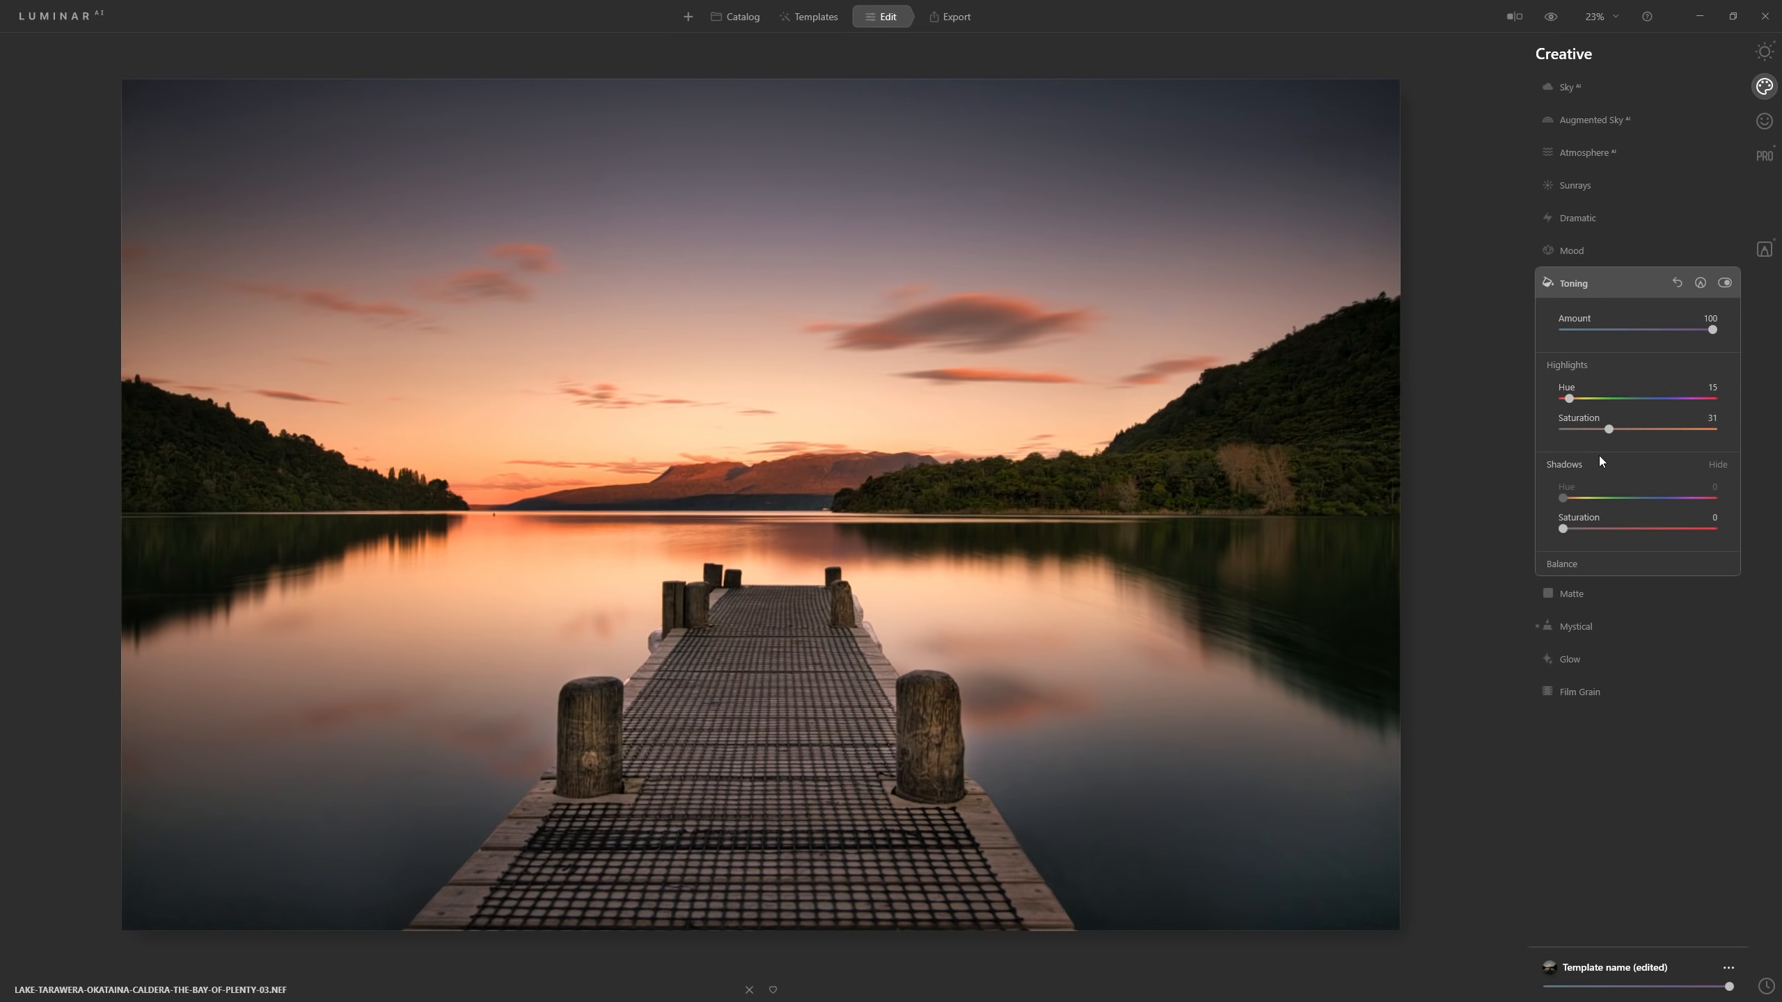
{"action": "left_click_drag", "start_coordinate": [1564, 529], "coordinate": [1573, 529]}
{"action": "left_click_drag", "start_coordinate": [1565, 529], "coordinate": [1651, 535]}
{"action": "left_click_drag", "start_coordinate": [1588, 529], "coordinate": [1759, 535]}
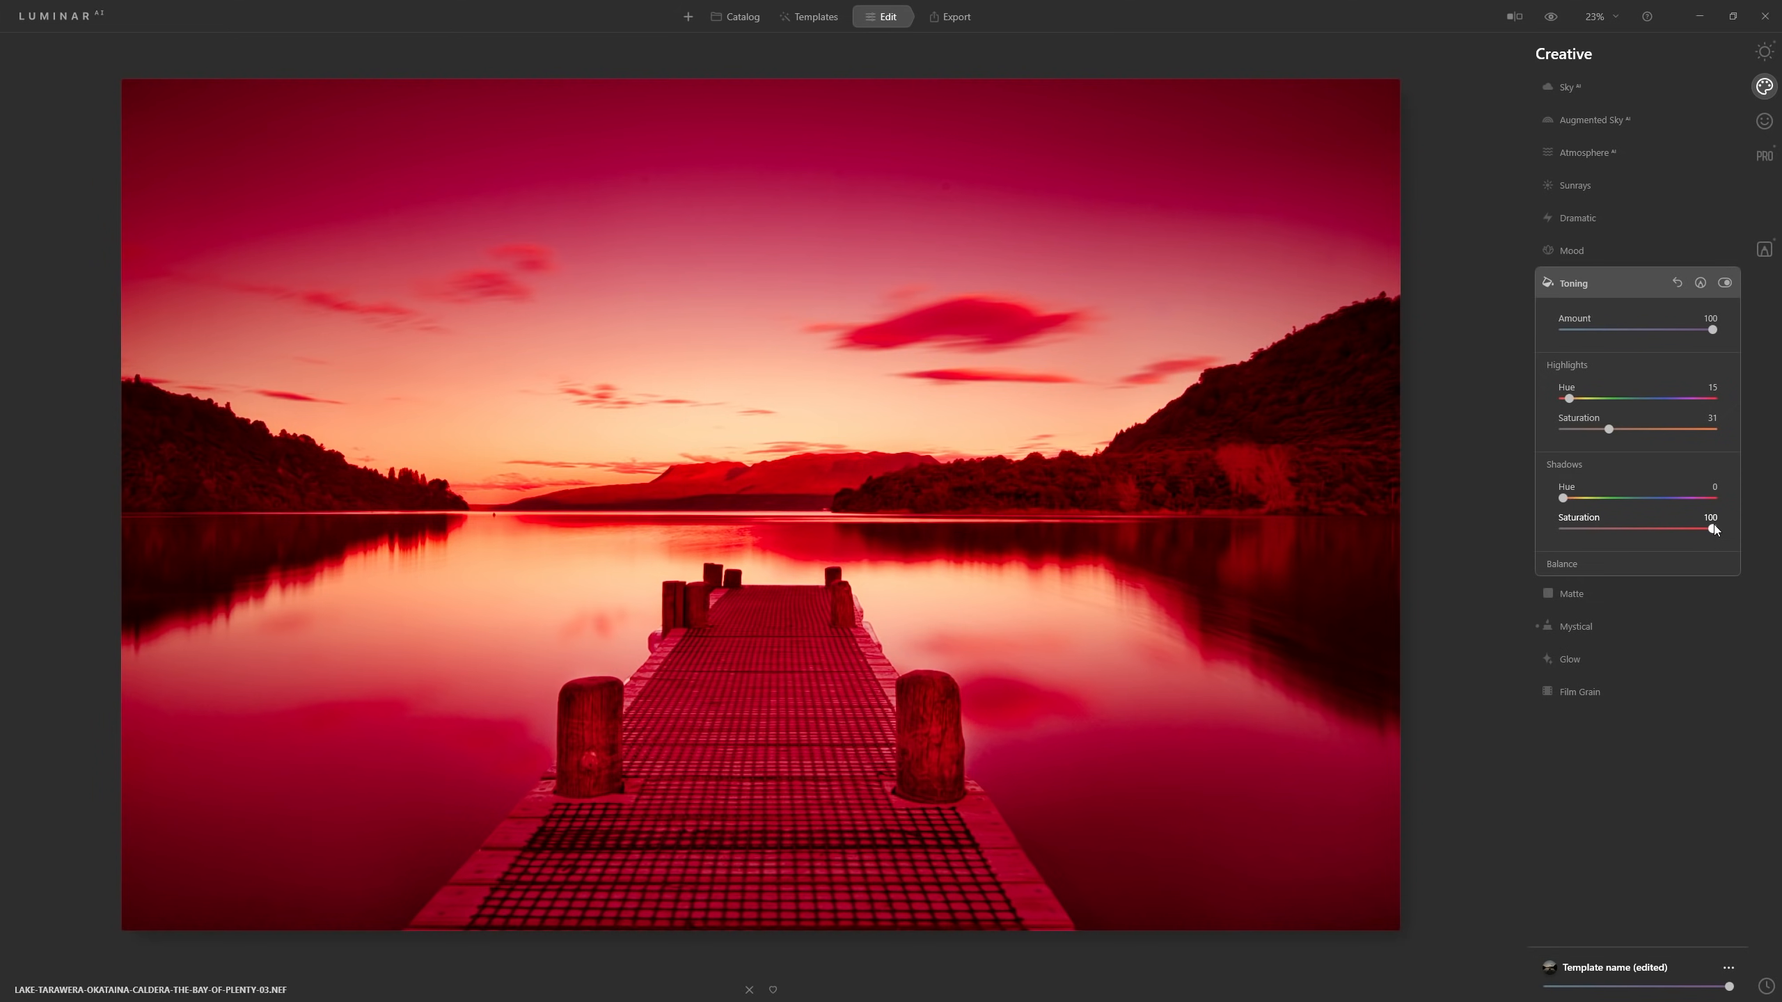
{"action": "left_click_drag", "start_coordinate": [1568, 497], "coordinate": [1698, 508]}
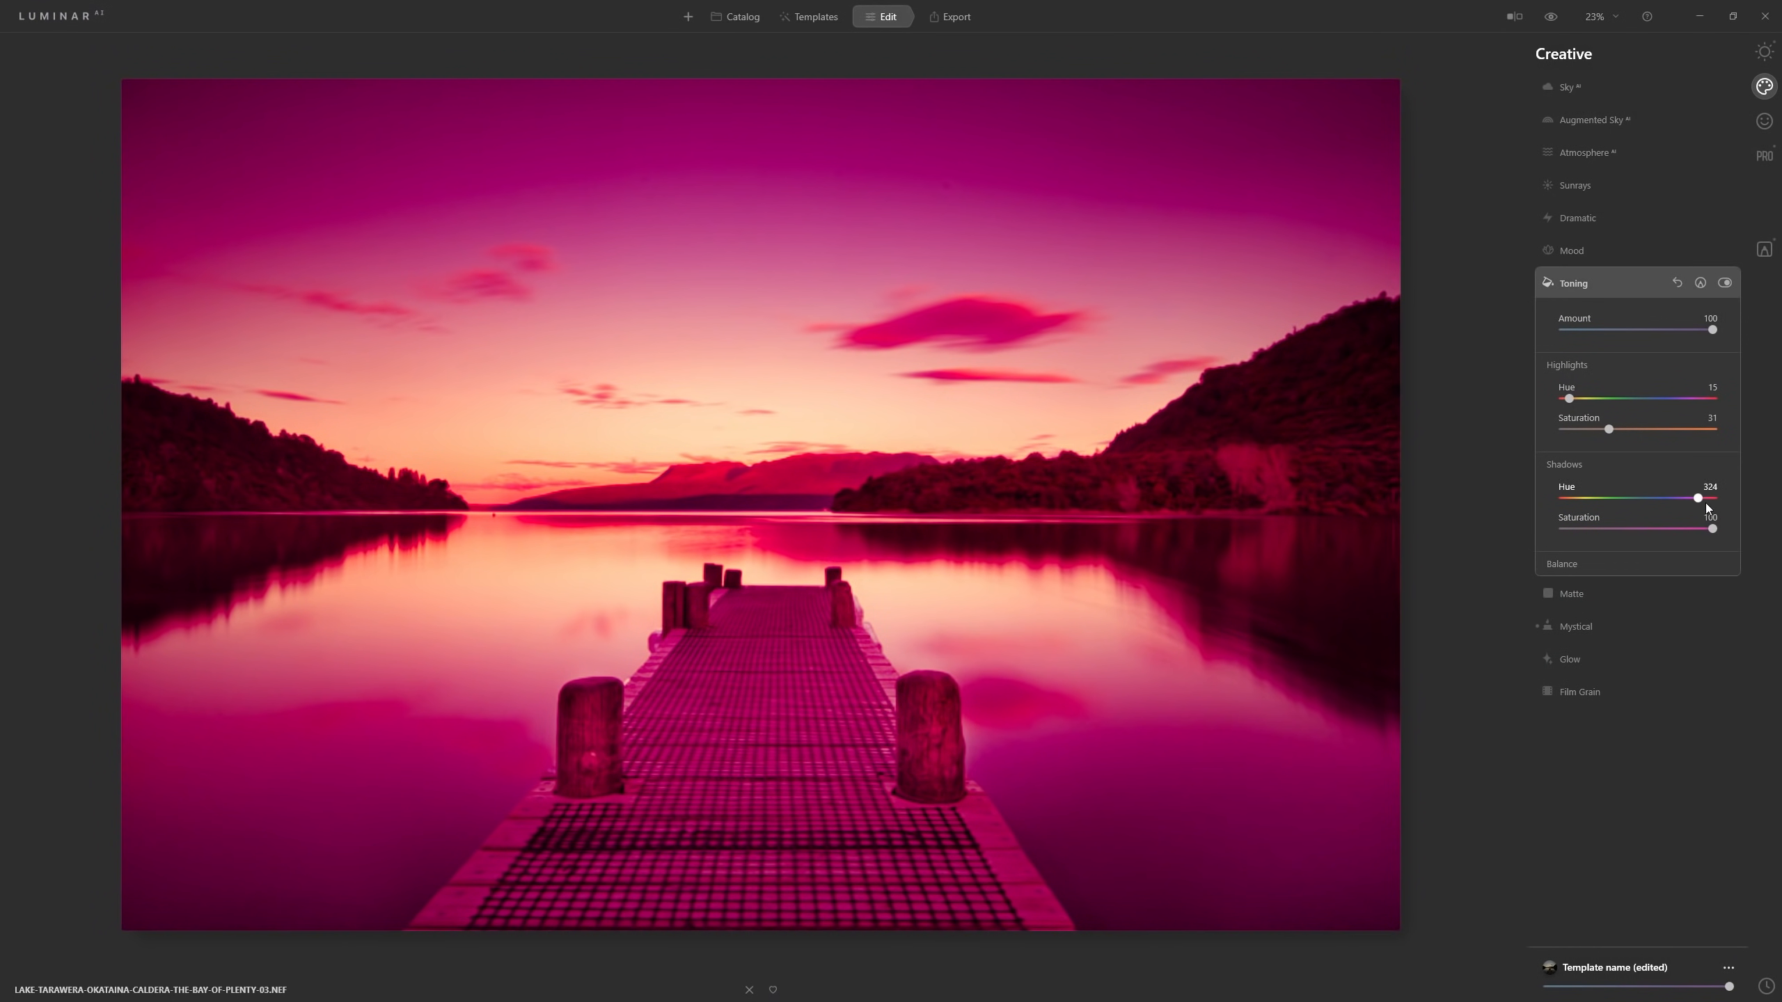
{"action": "left_click_drag", "start_coordinate": [1696, 499], "coordinate": [1656, 498]}
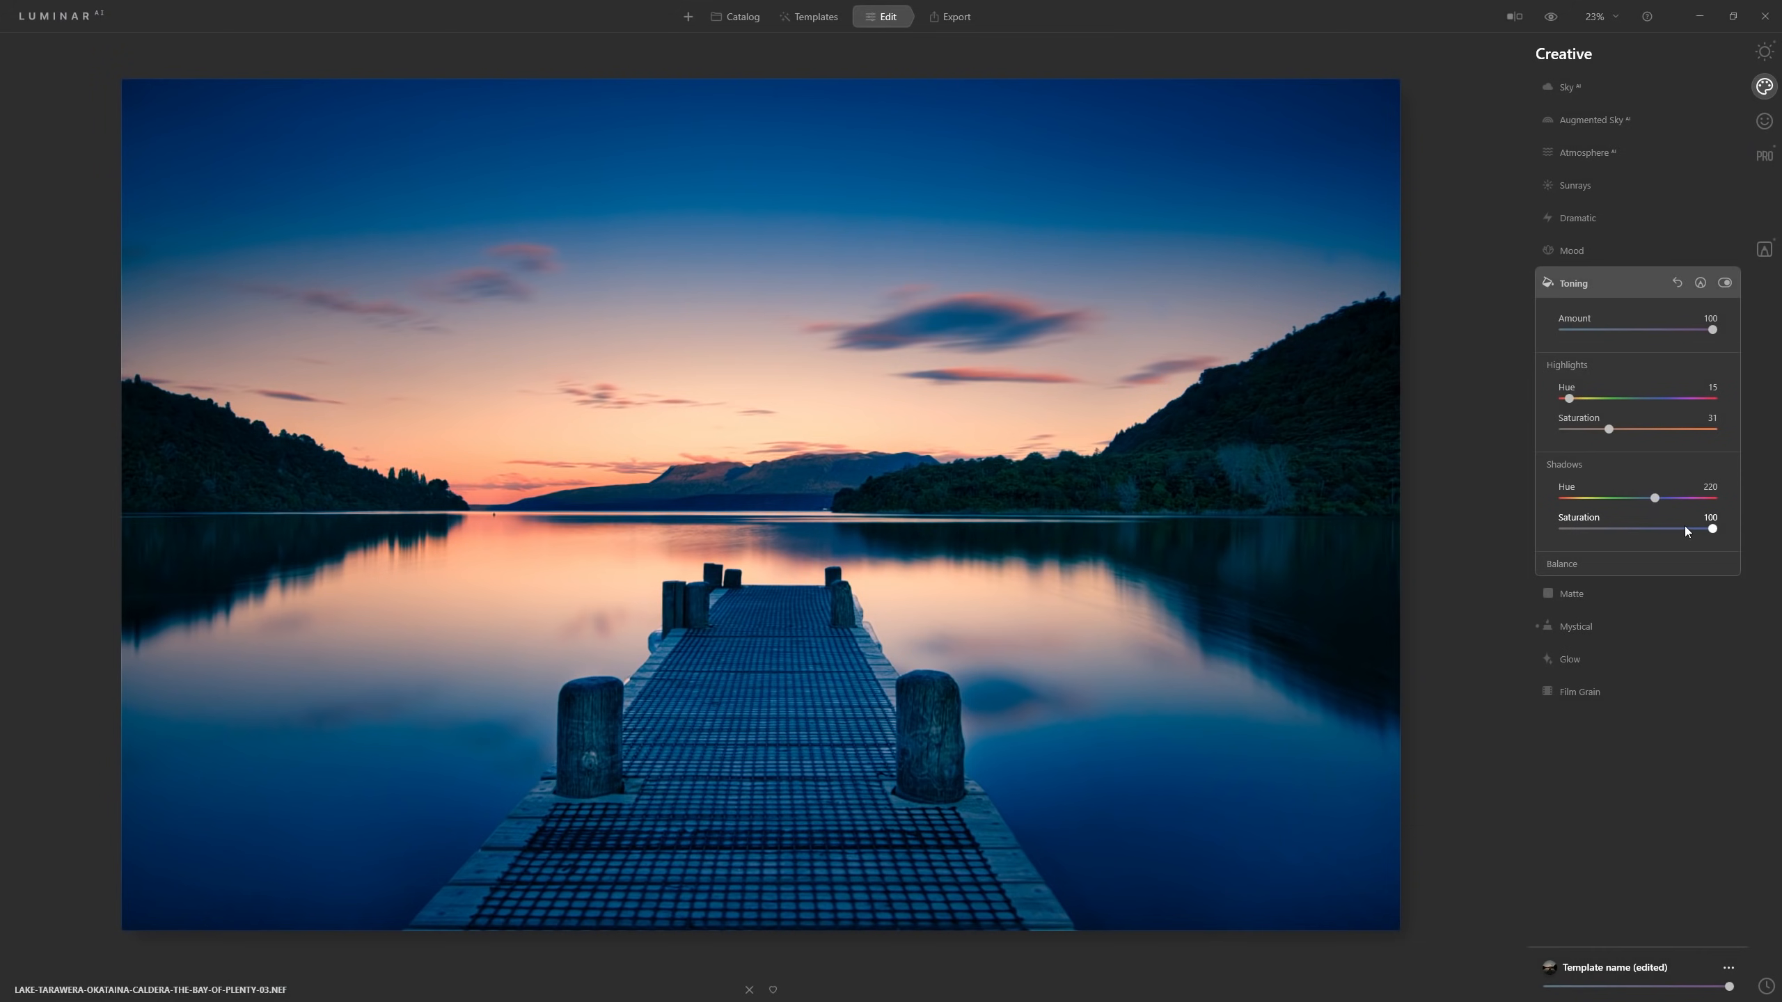
{"action": "left_click_drag", "start_coordinate": [1712, 529], "coordinate": [1621, 547]}
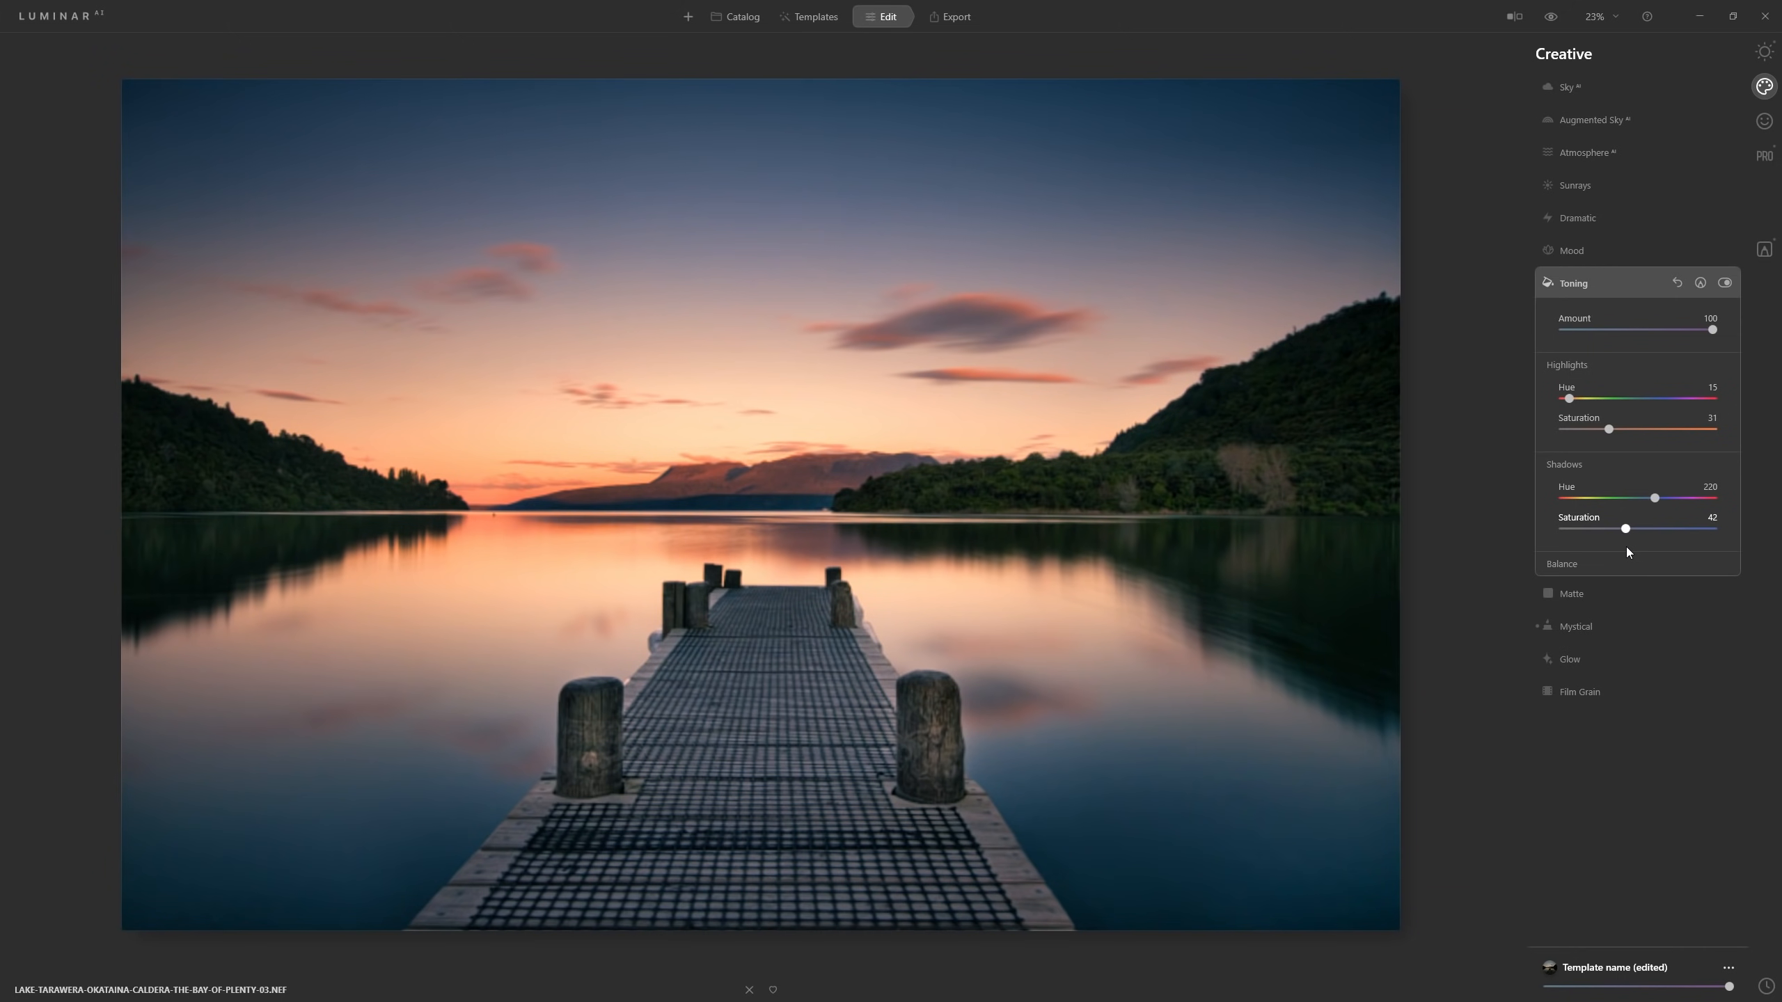
Compare the photo with the Toning effect switched off and on
{"action": "left_click", "coordinate": [1725, 282]}
{"action": "left_click", "coordinate": [1725, 283]}
{"action": "left_click", "coordinate": [1725, 282]}
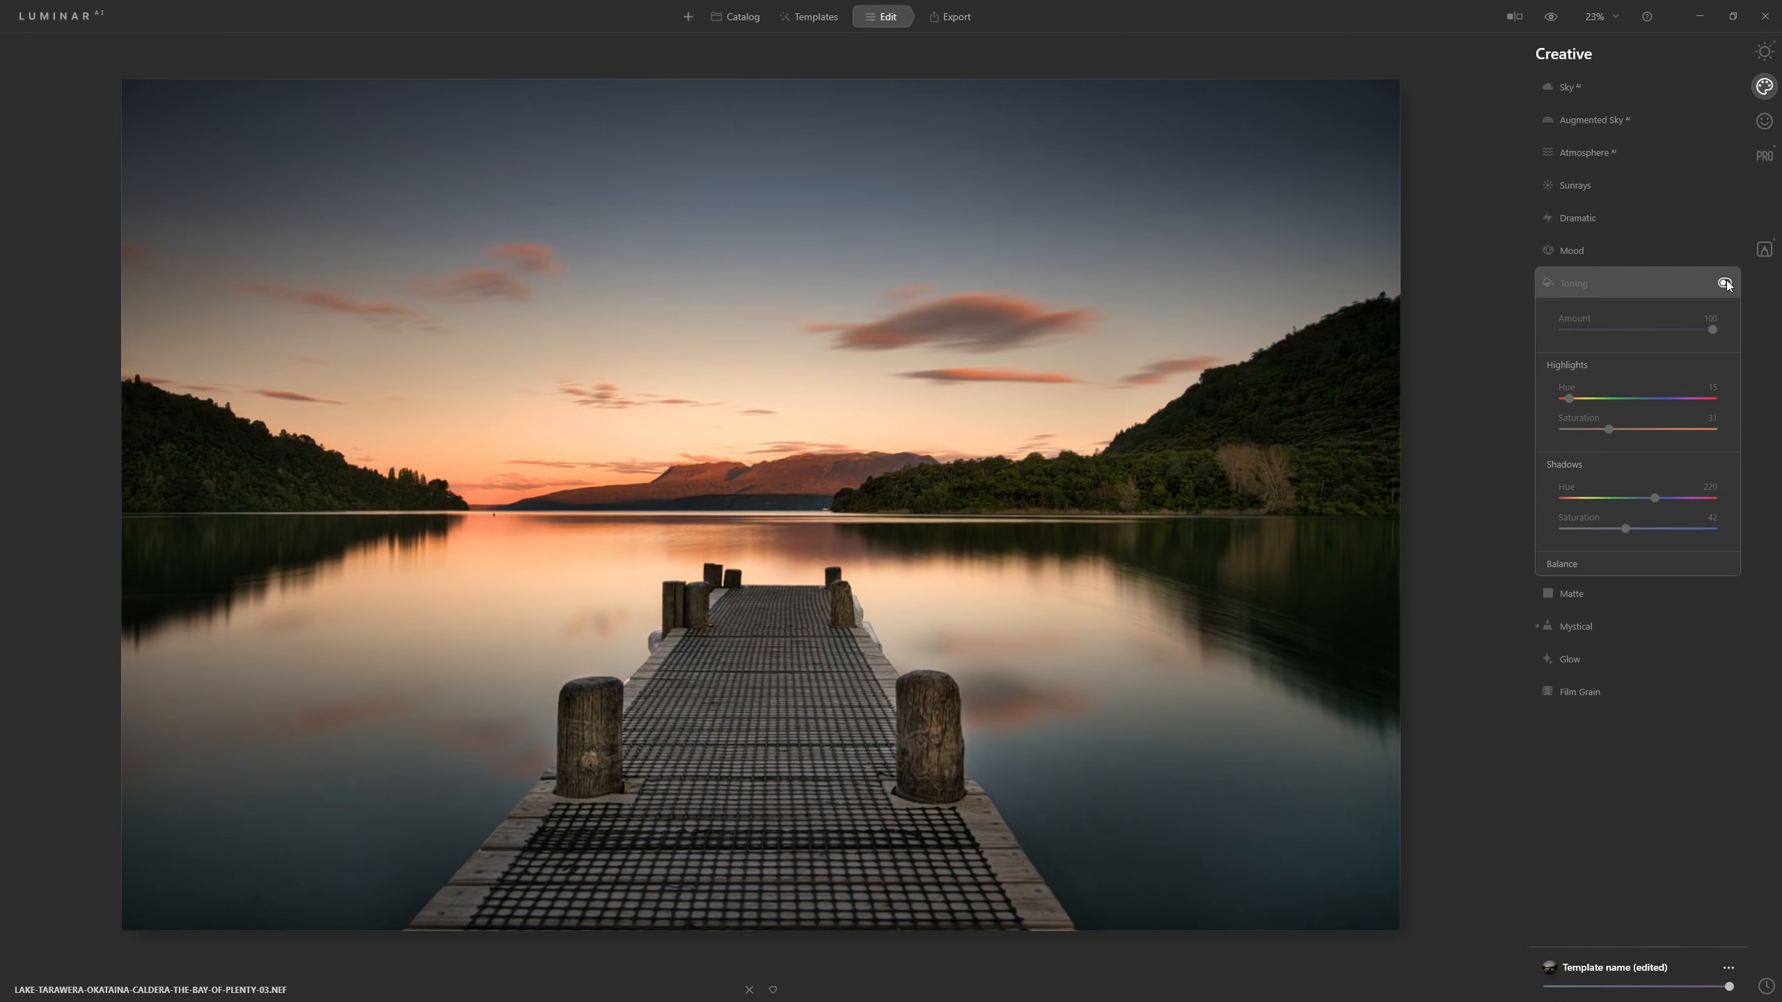
{"action": "left_click", "coordinate": [1725, 282]}
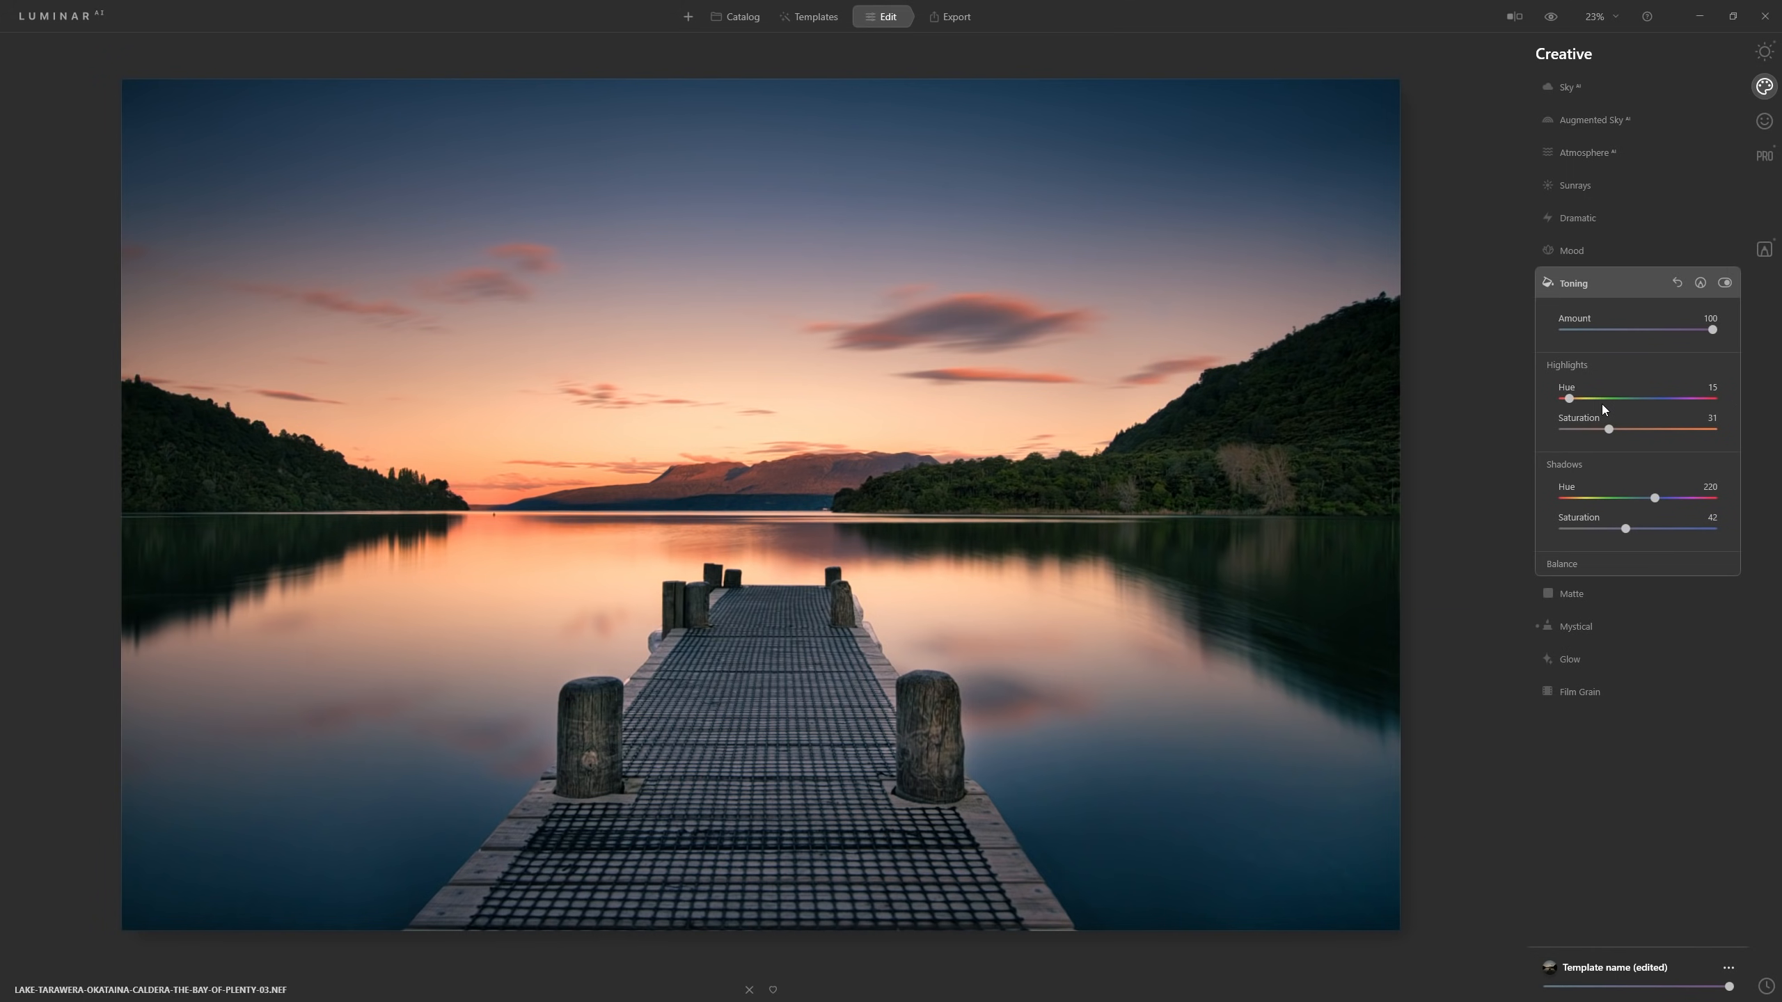
Set the Toning Shadows Hue to 232 and reduce the overall Toning Amount
{"action": "left_click_drag", "start_coordinate": [1661, 500], "coordinate": [1668, 499]}
{"action": "left_click_drag", "start_coordinate": [1711, 331], "coordinate": [1703, 331]}
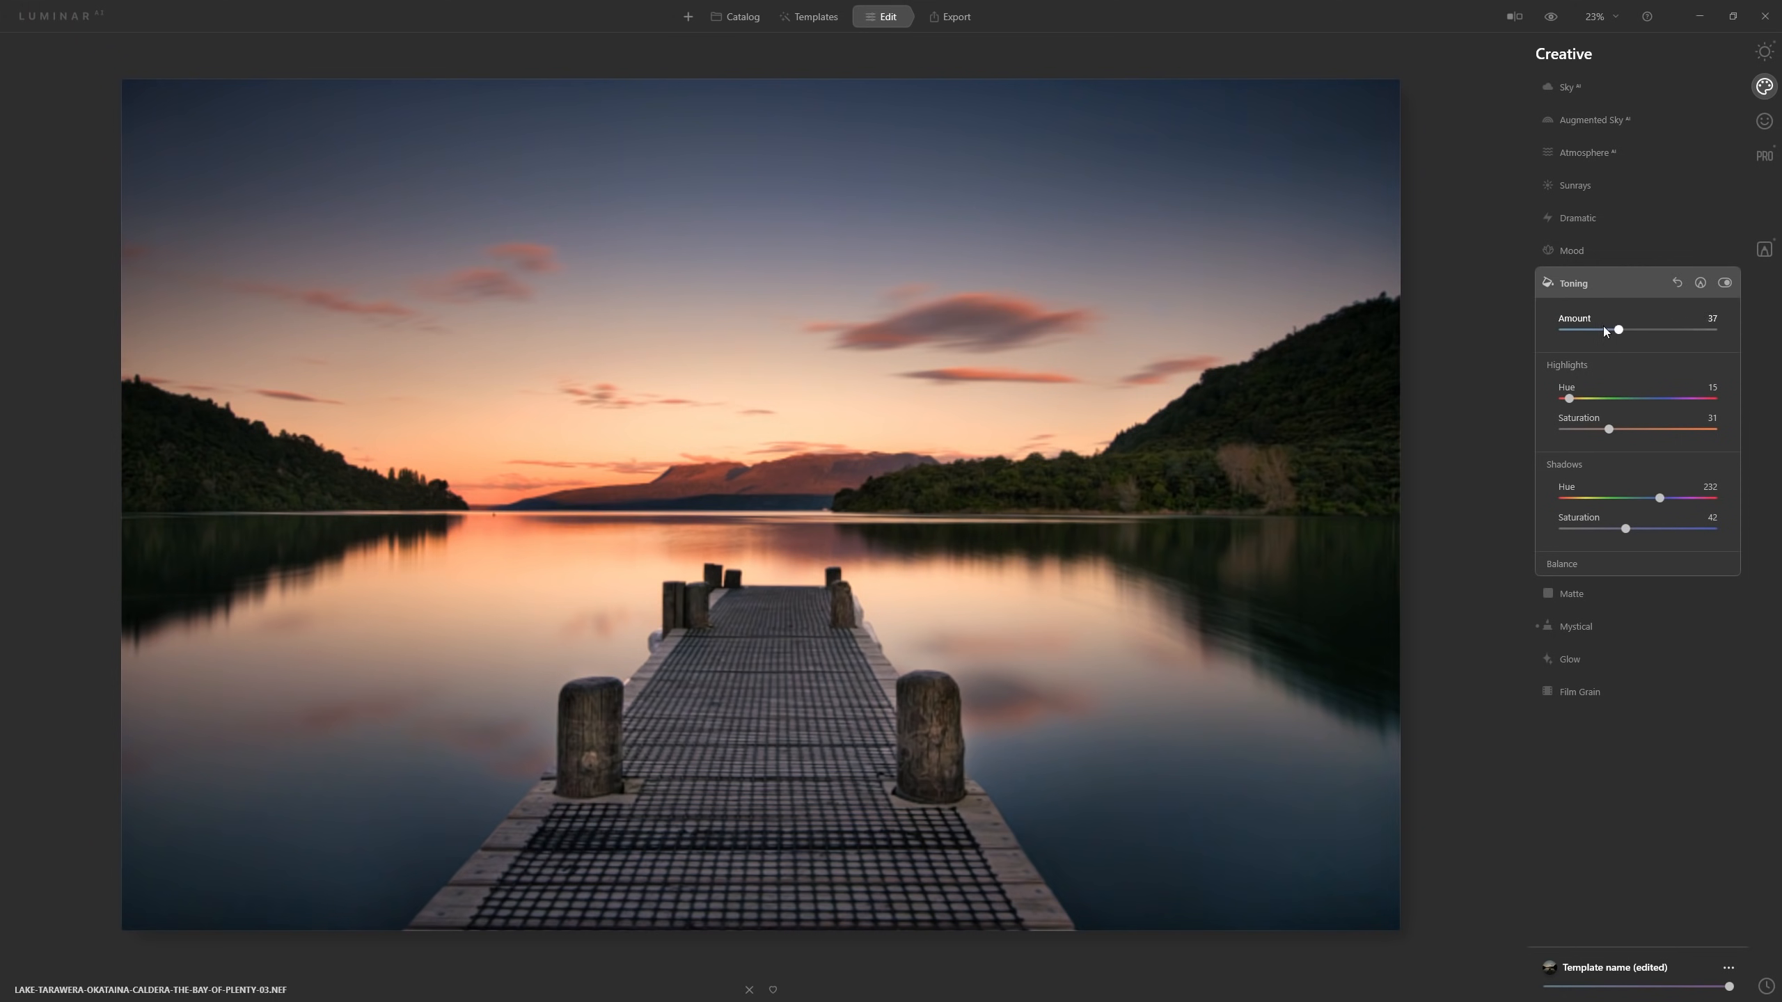
{"action": "left_click_drag", "start_coordinate": [1712, 330], "coordinate": [1588, 331]}
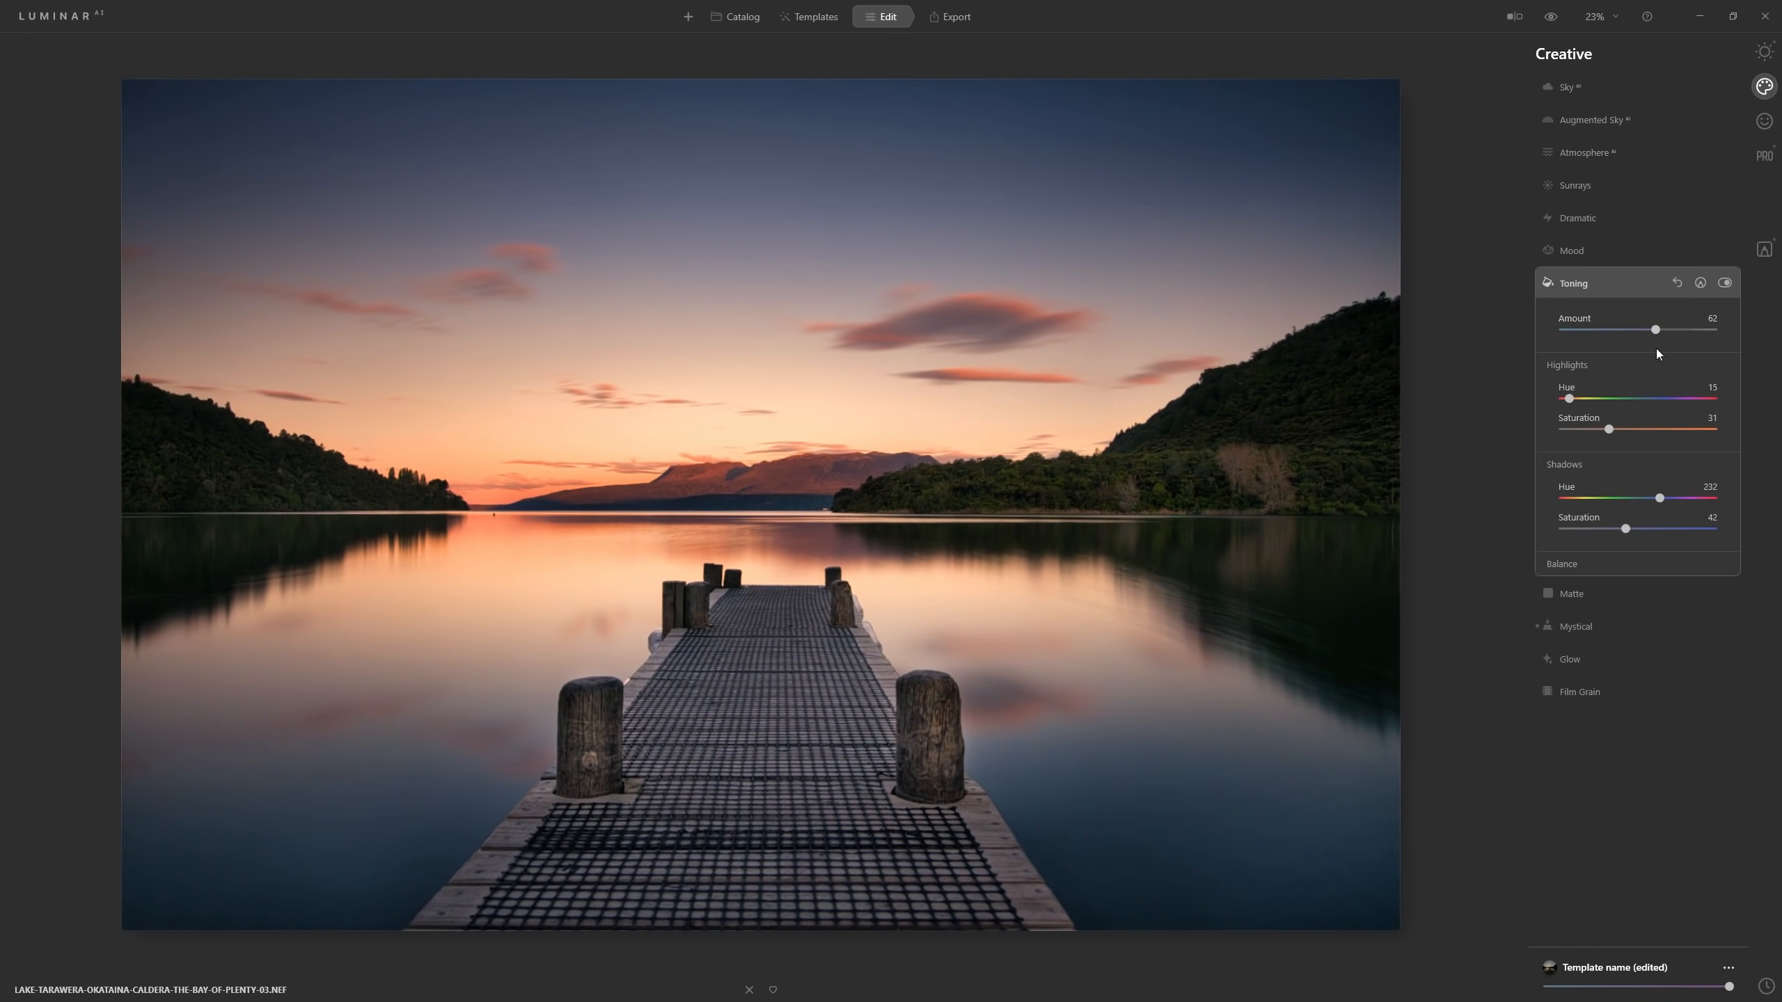
{"action": "mouse_move", "coordinate": [1661, 332]}
{"action": "left_mouse_down"}
{"action": "mouse_move", "coordinate": [1730, 331]}
{"action": "mouse_move", "coordinate": [1679, 329]}
{"action": "left_mouse_up"}
Shape the Light tool's RGB curve by pulling an upper point down to darken highlights and adding a lower point to hold the shadows
{"action": "left_click", "coordinate": [1768, 58]}
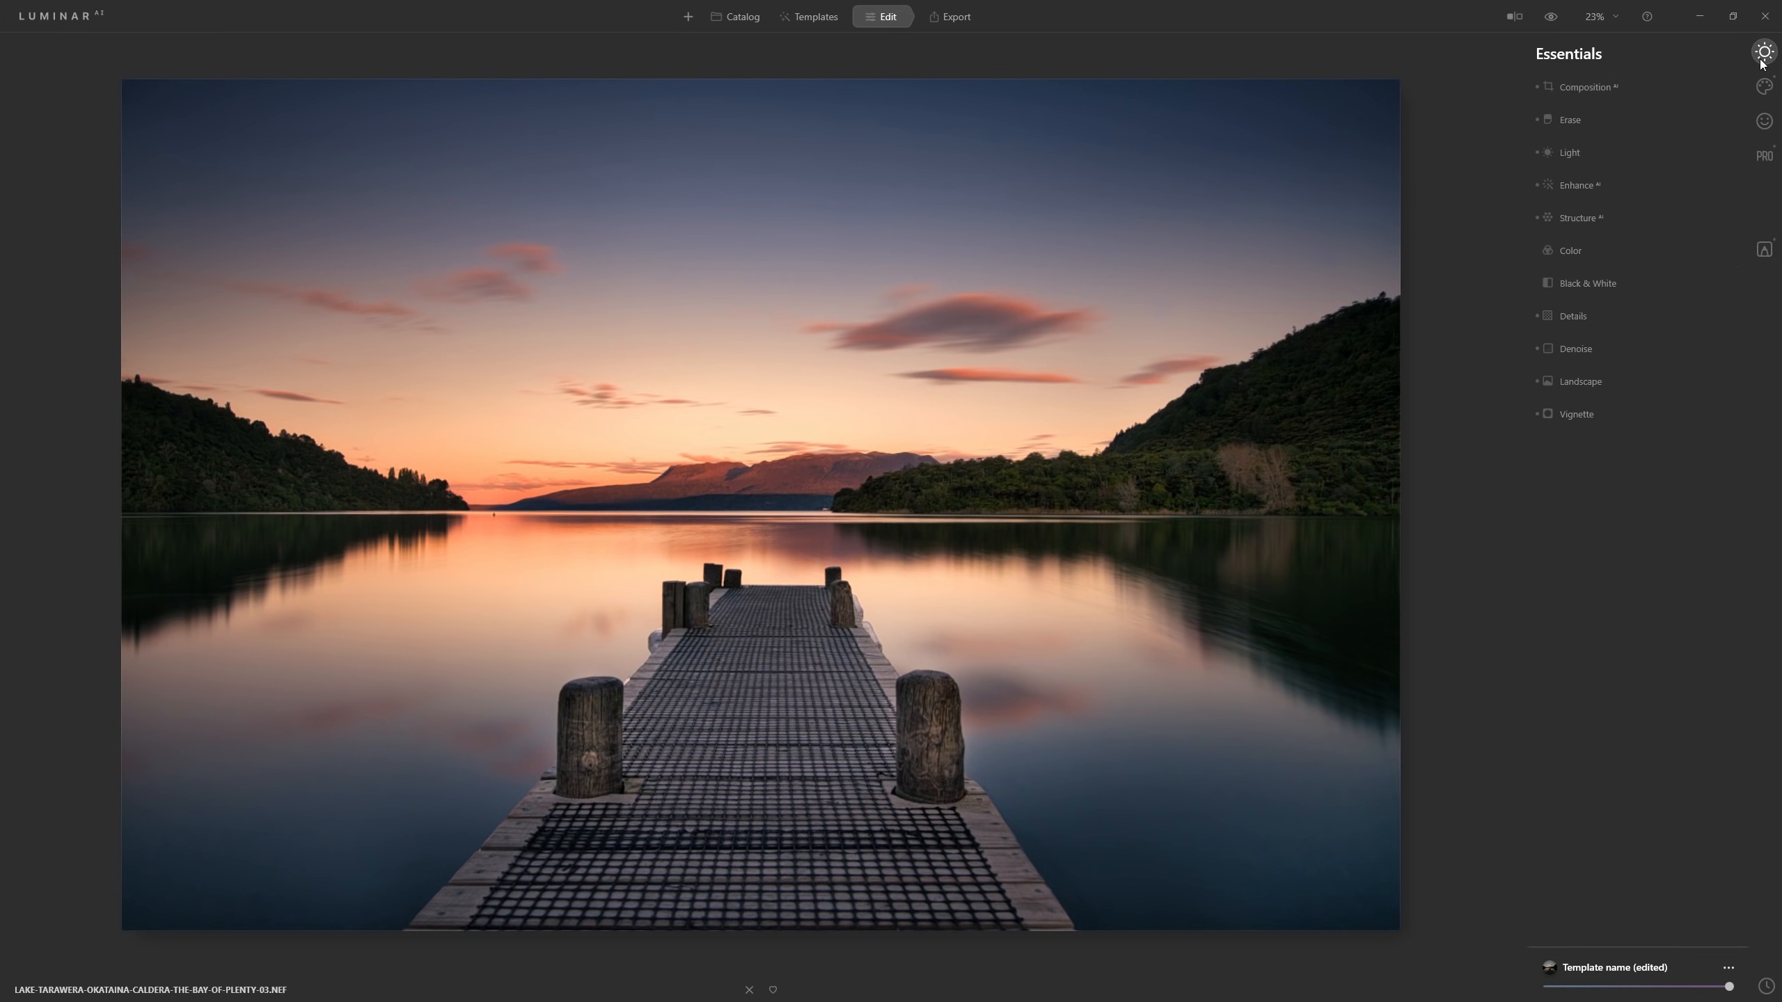
{"action": "left_click", "coordinate": [1578, 150]}
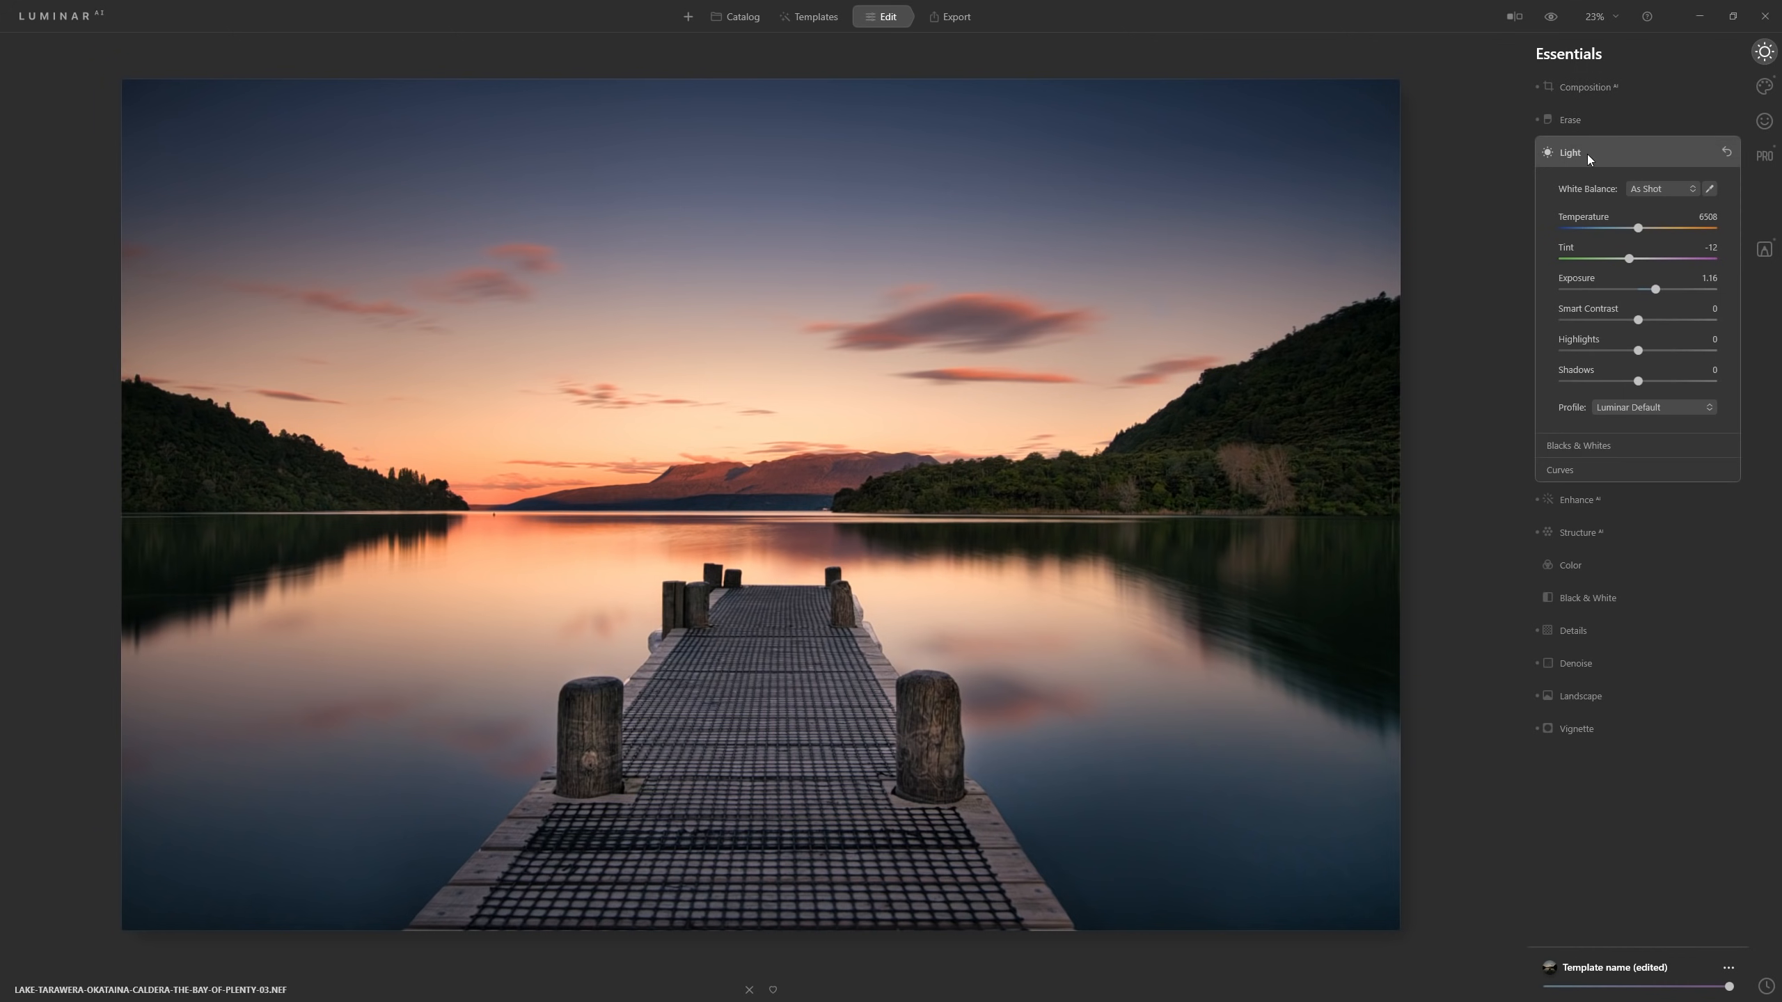
{"action": "left_click", "coordinate": [1574, 468]}
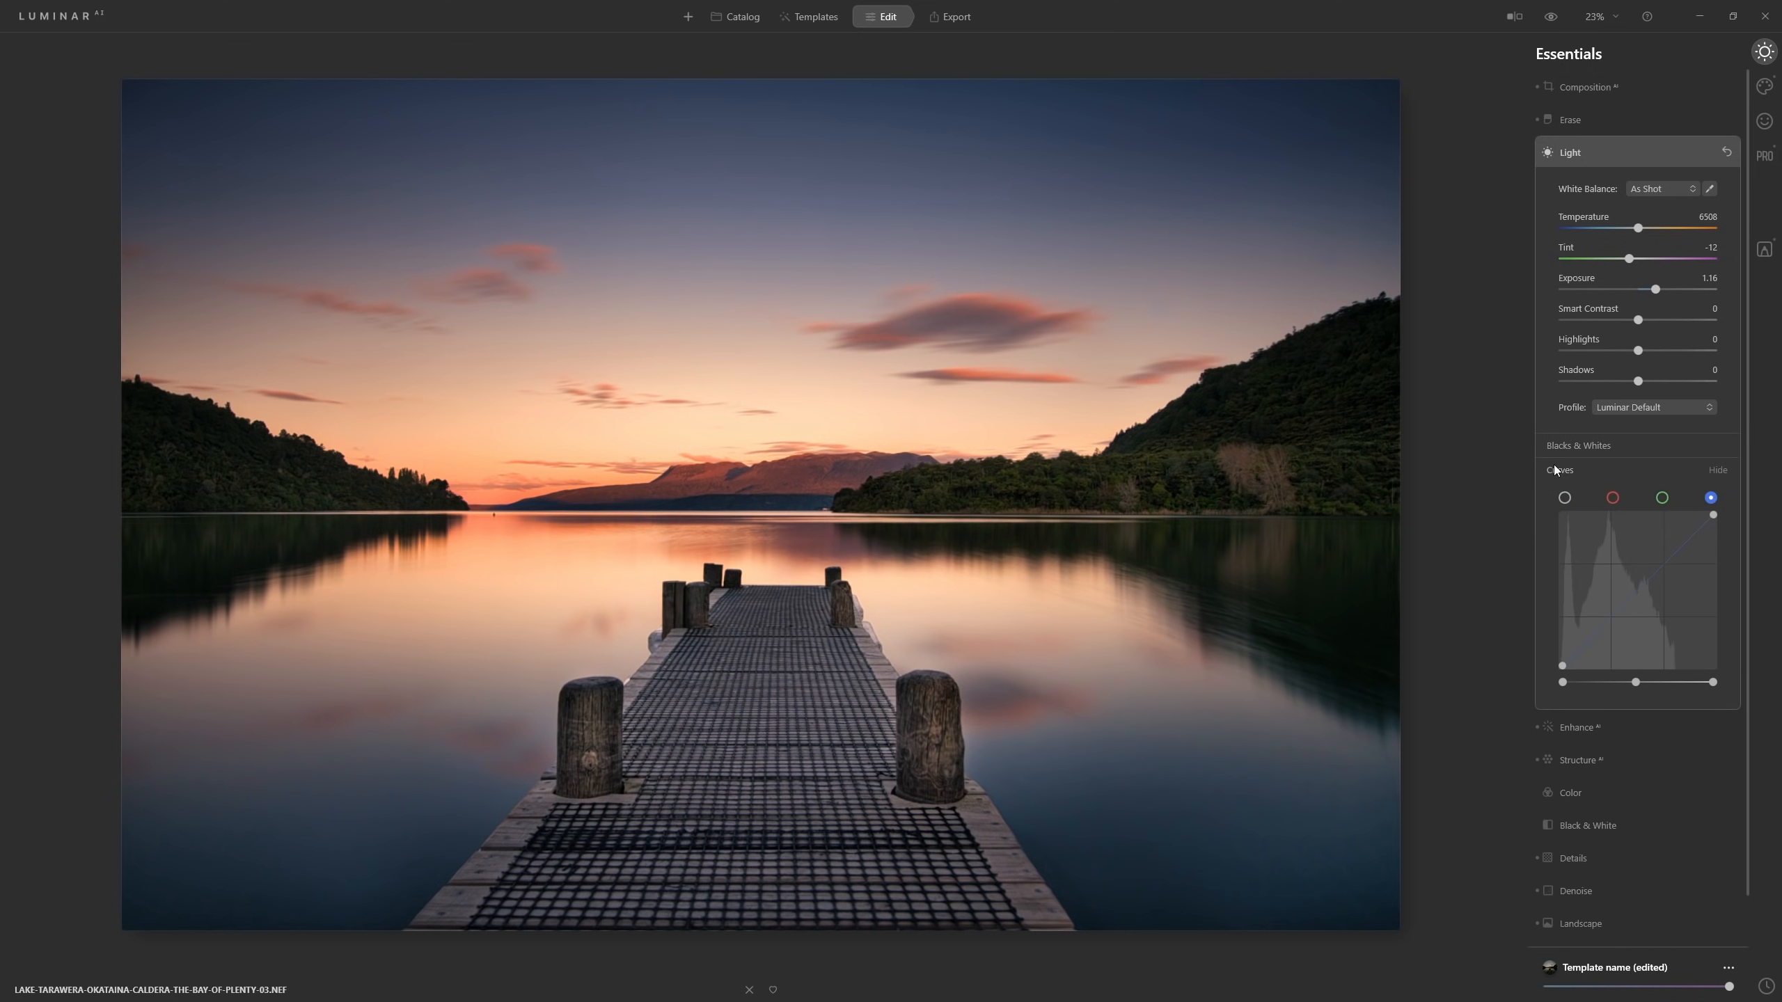
{"action": "left_click", "coordinate": [1565, 498]}
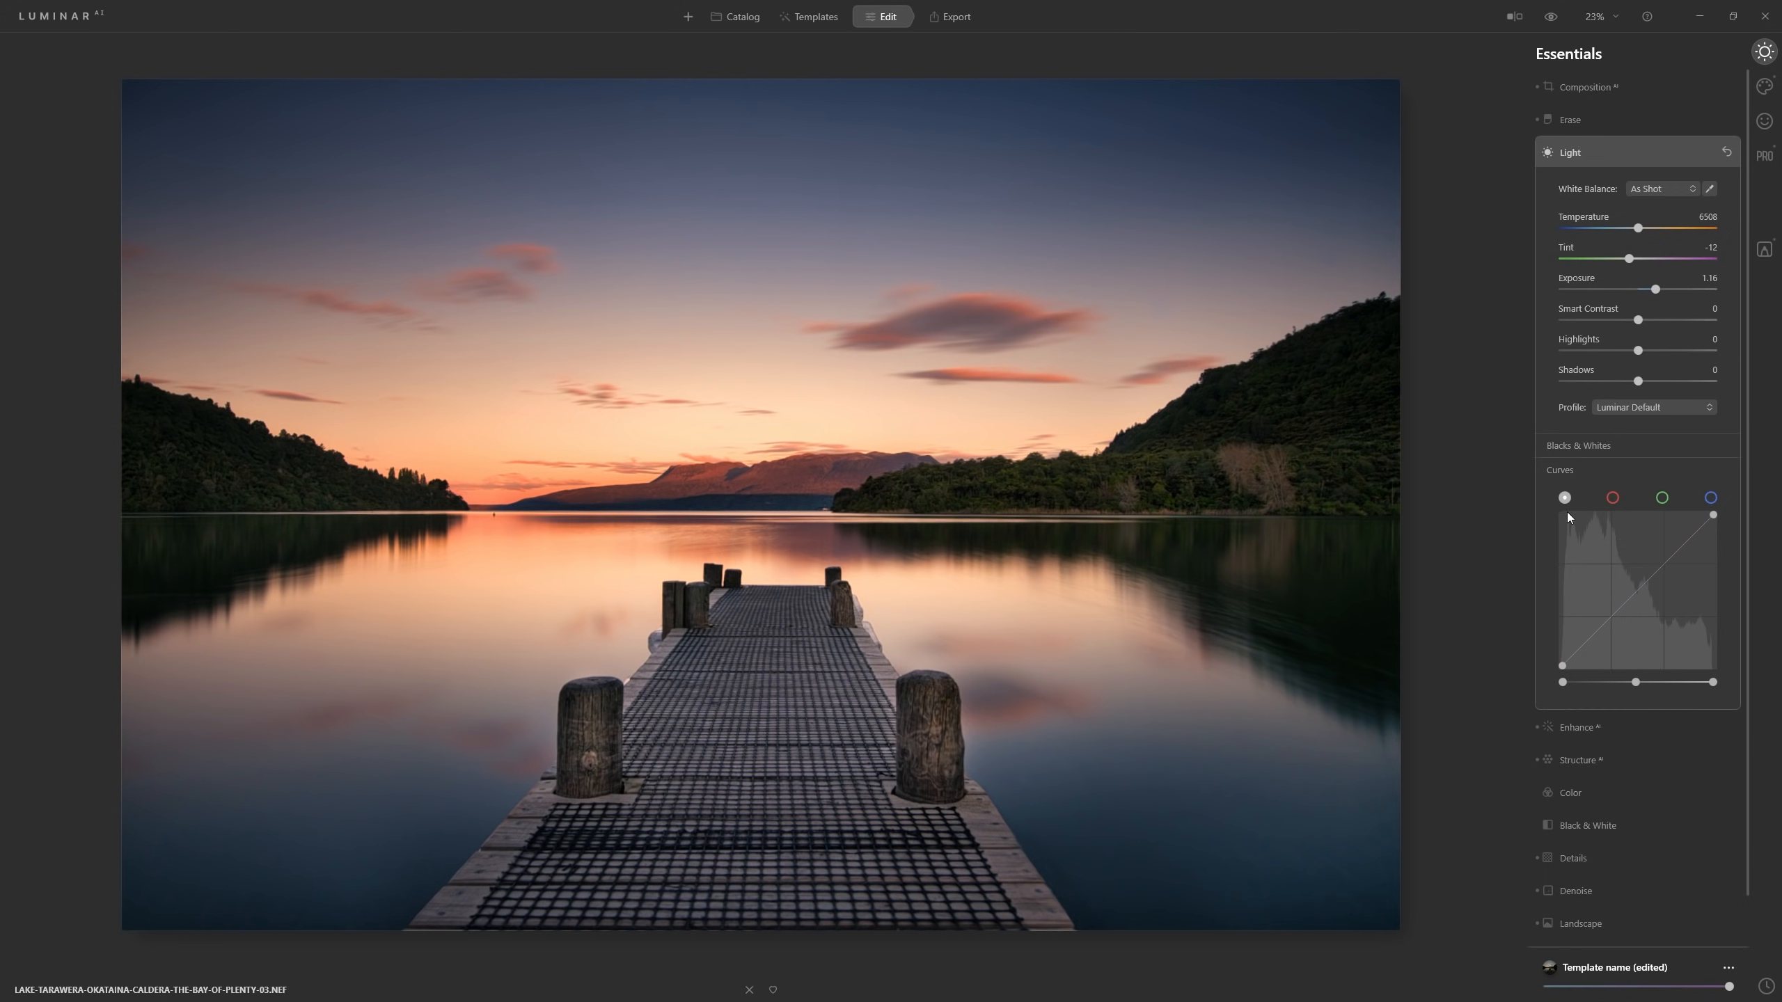
{"action": "left_click_drag", "start_coordinate": [1646, 584], "coordinate": [1639, 582]}
{"action": "left_click_drag", "start_coordinate": [1637, 582], "coordinate": [1666, 580]}
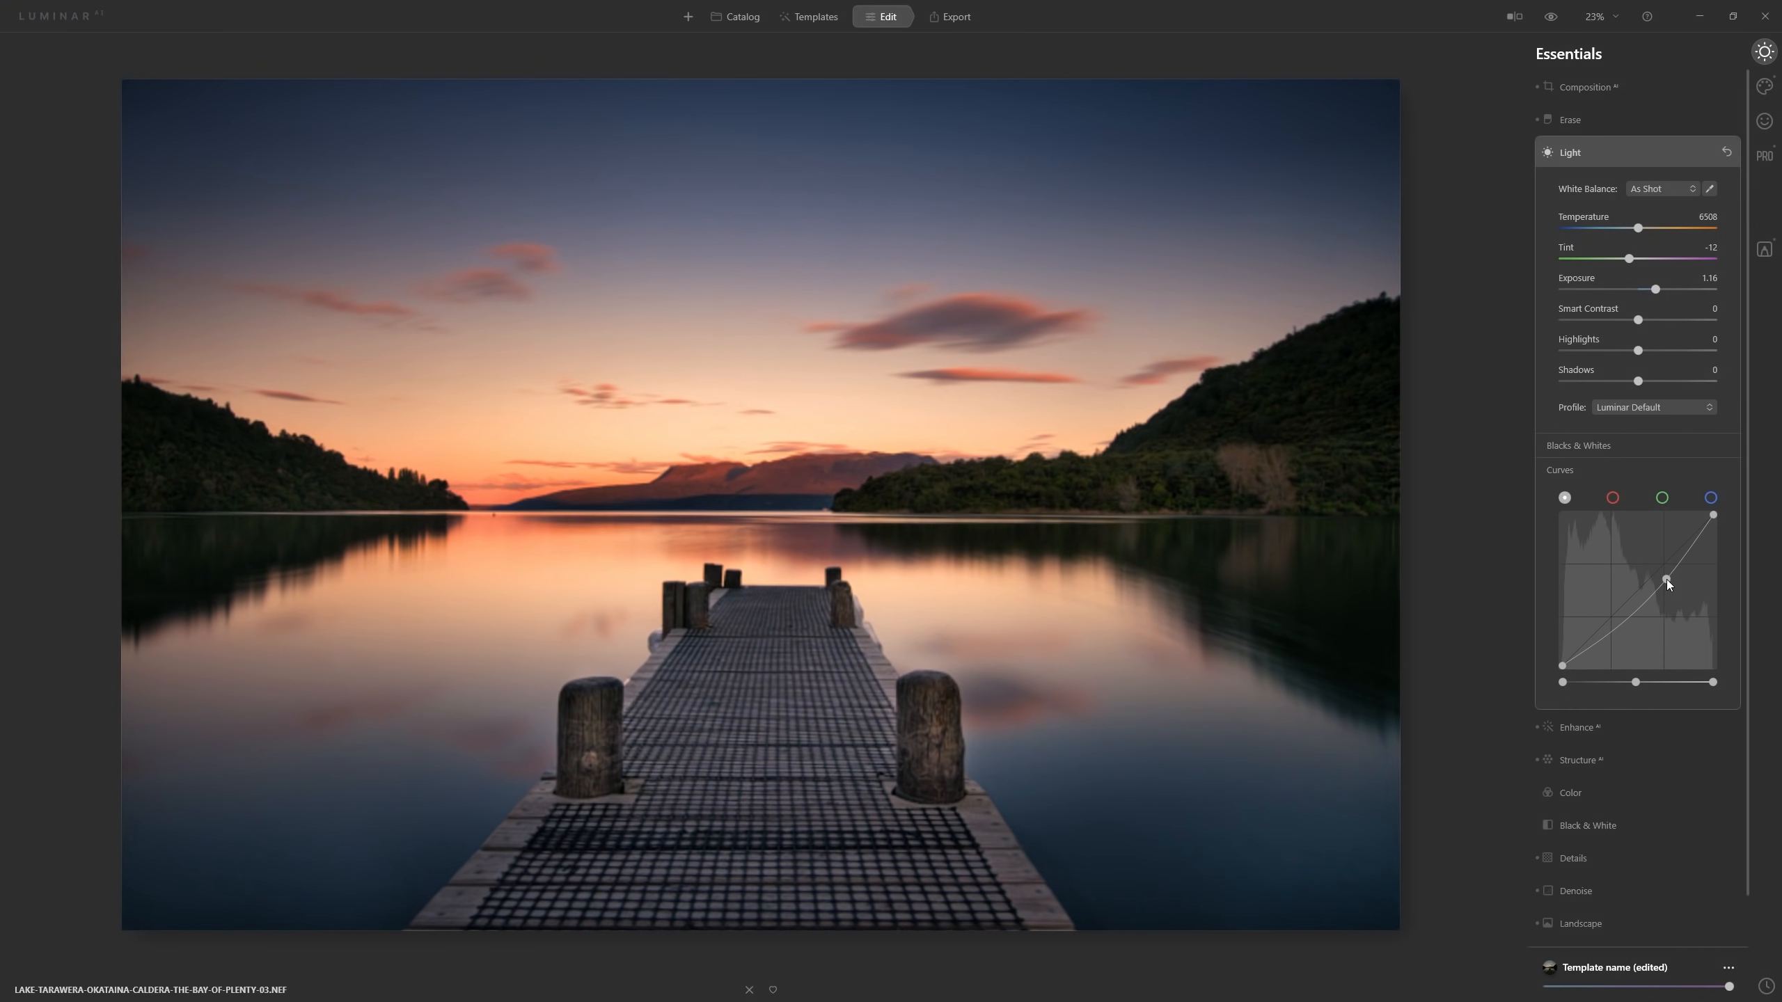
{"action": "left_click_drag", "start_coordinate": [1666, 579], "coordinate": [1689, 549]}
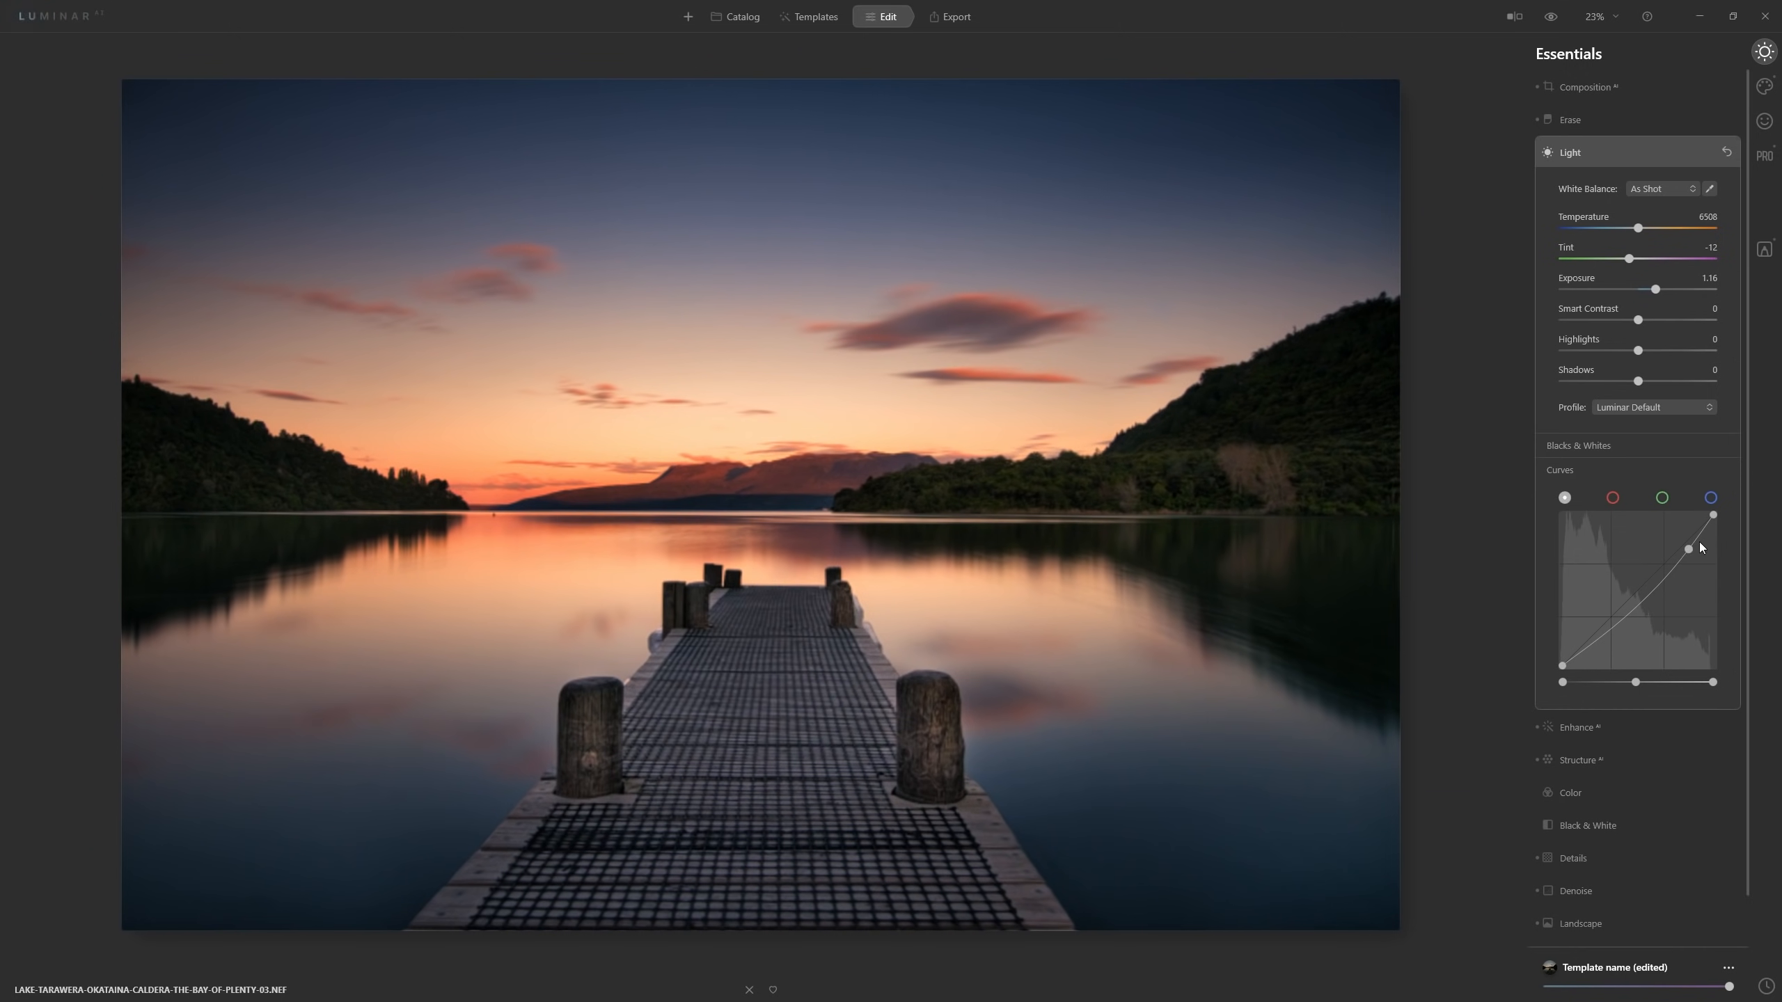
{"action": "left_click", "coordinate": [1609, 635]}
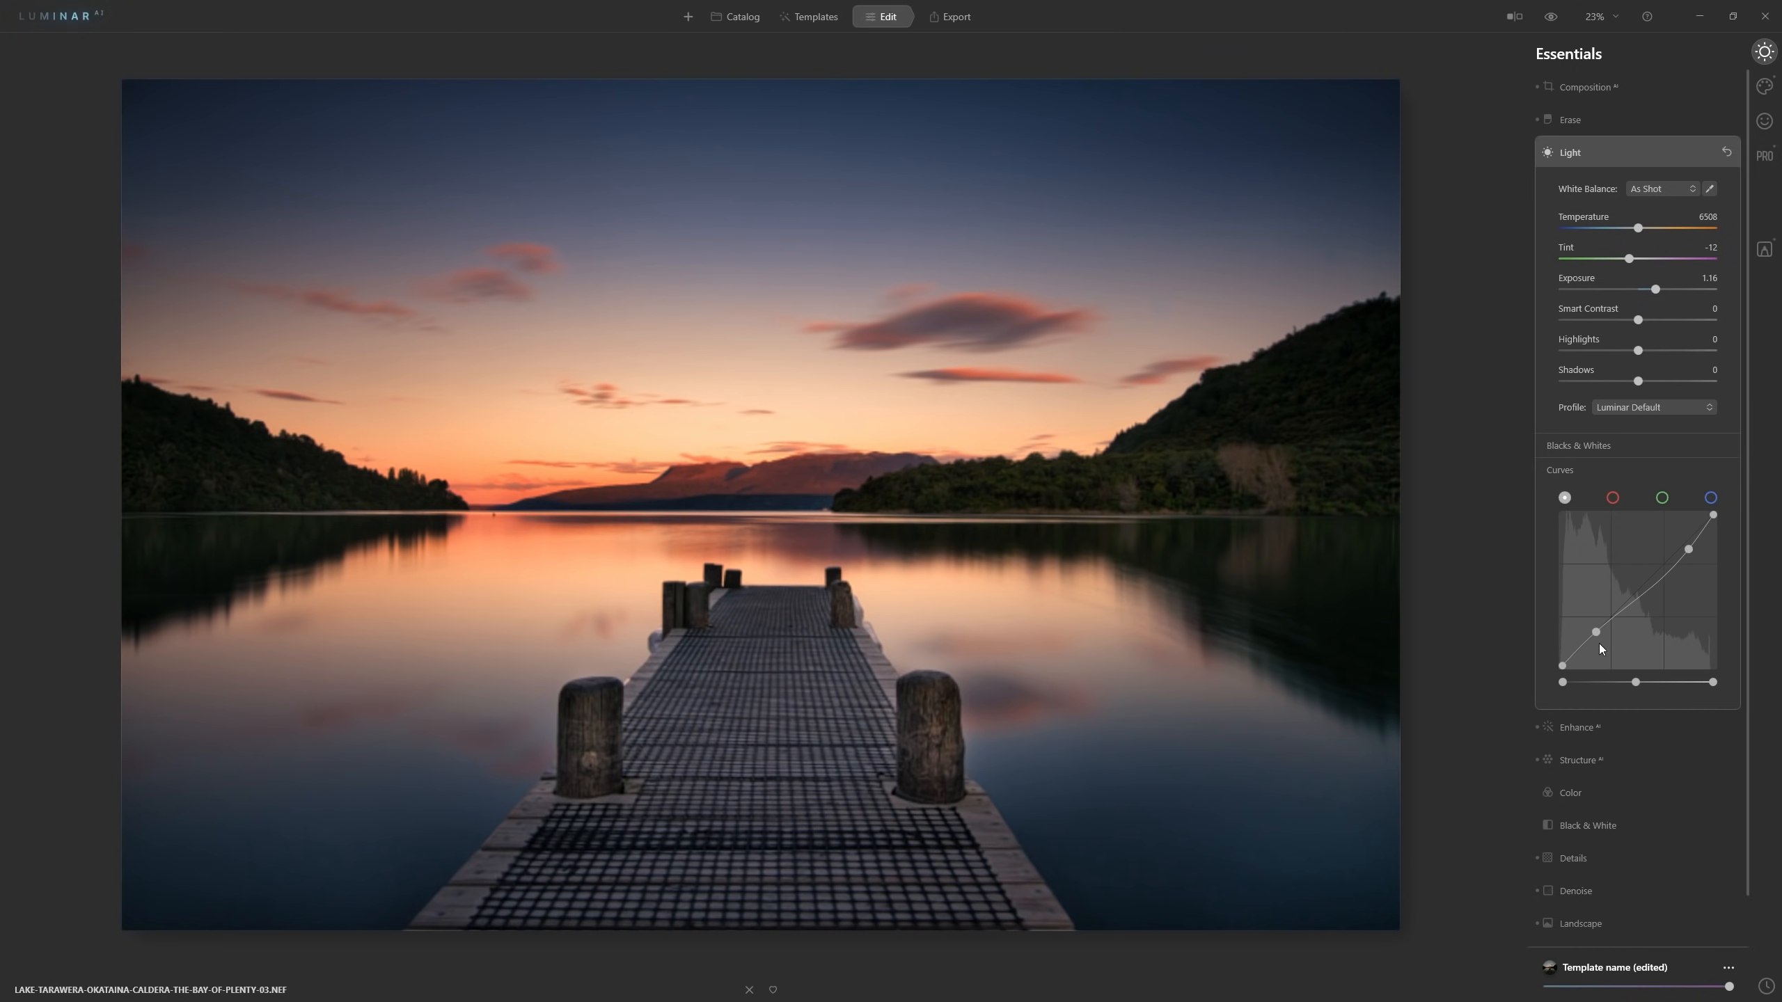
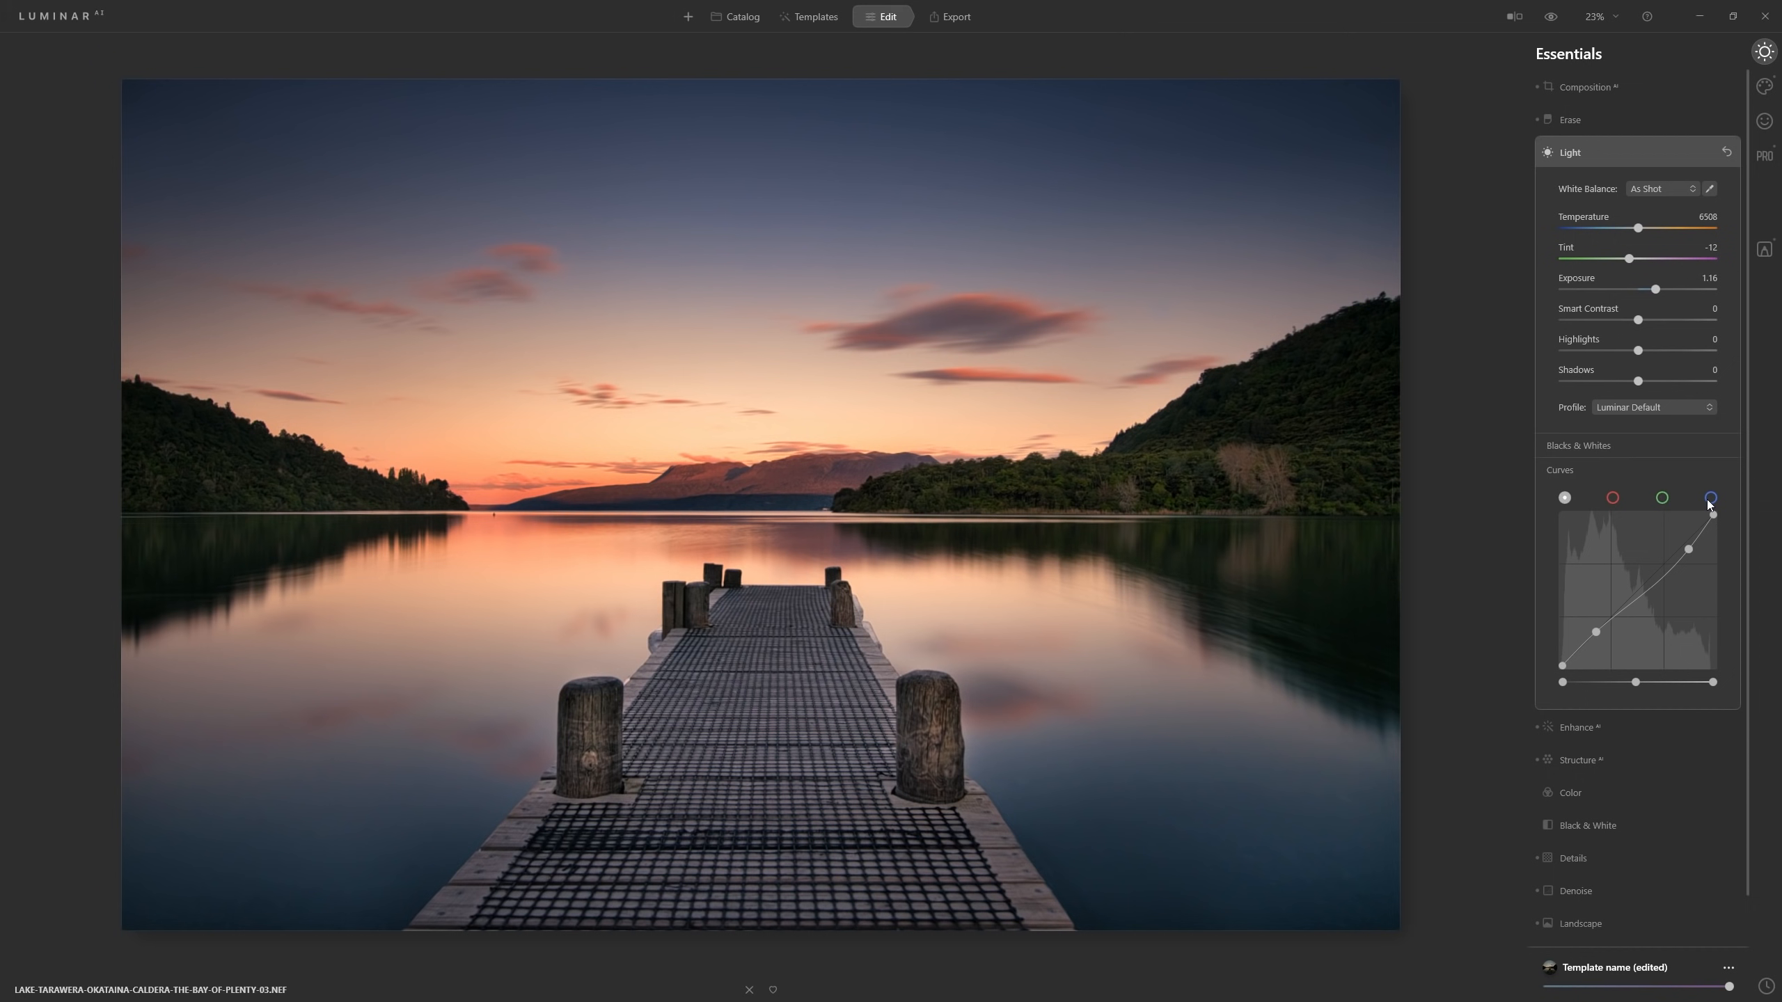
Add a midpoint to the red curve, lower the blue curve's highlight endpoint and lift its shadow endpoint slightly
{"action": "left_click", "coordinate": [1613, 499]}
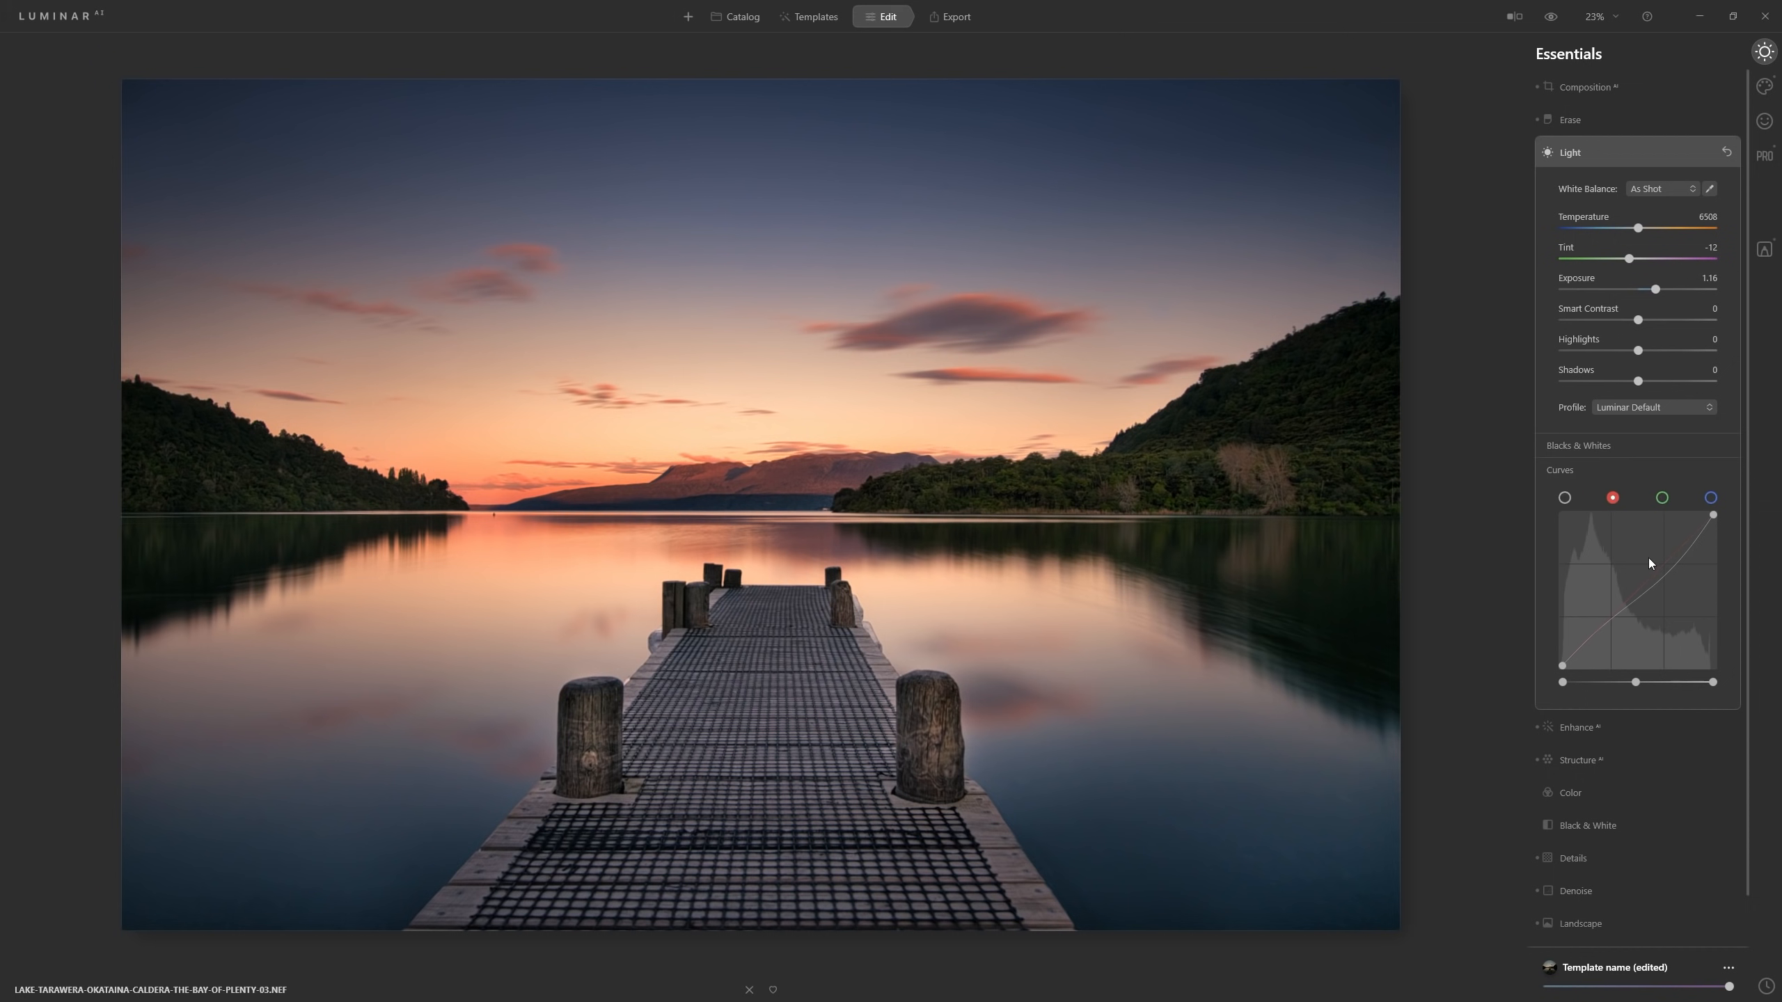
{"action": "left_click_drag", "start_coordinate": [1641, 586], "coordinate": [1640, 585]}
{"action": "left_click", "coordinate": [1711, 497]}
{"action": "left_click_drag", "start_coordinate": [1714, 515], "coordinate": [1771, 539]}
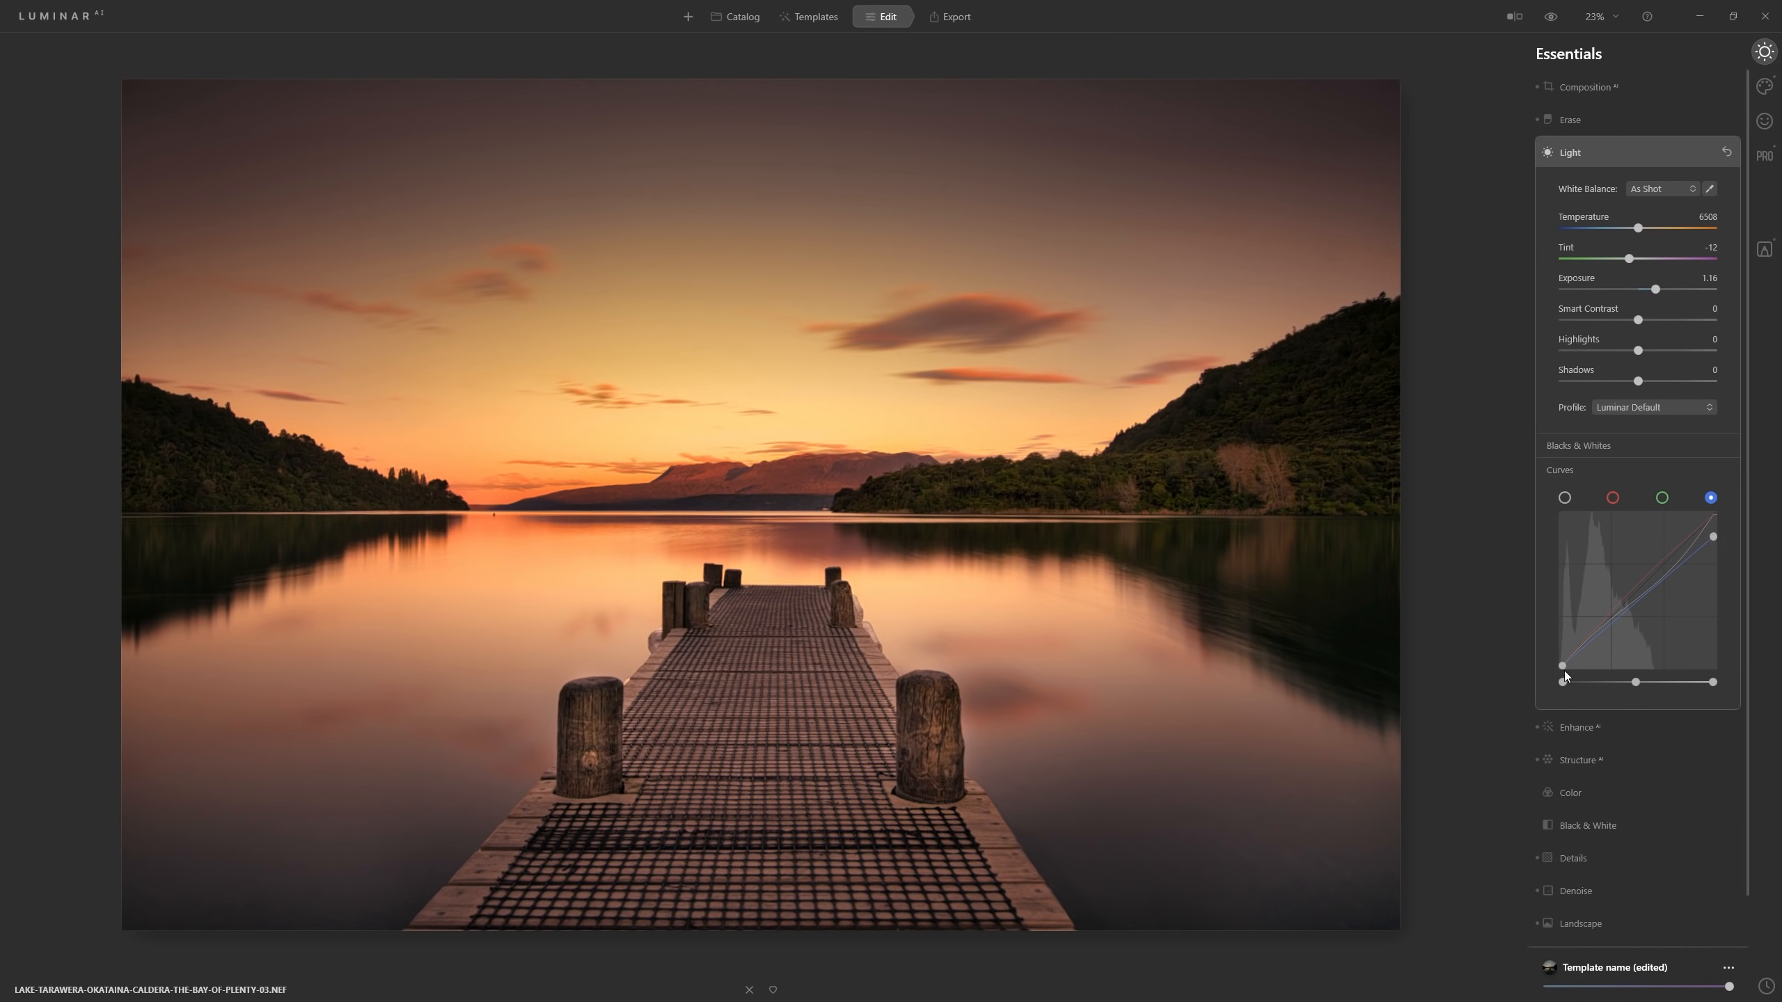
{"action": "left_click_drag", "start_coordinate": [1559, 663], "coordinate": [1548, 646]}
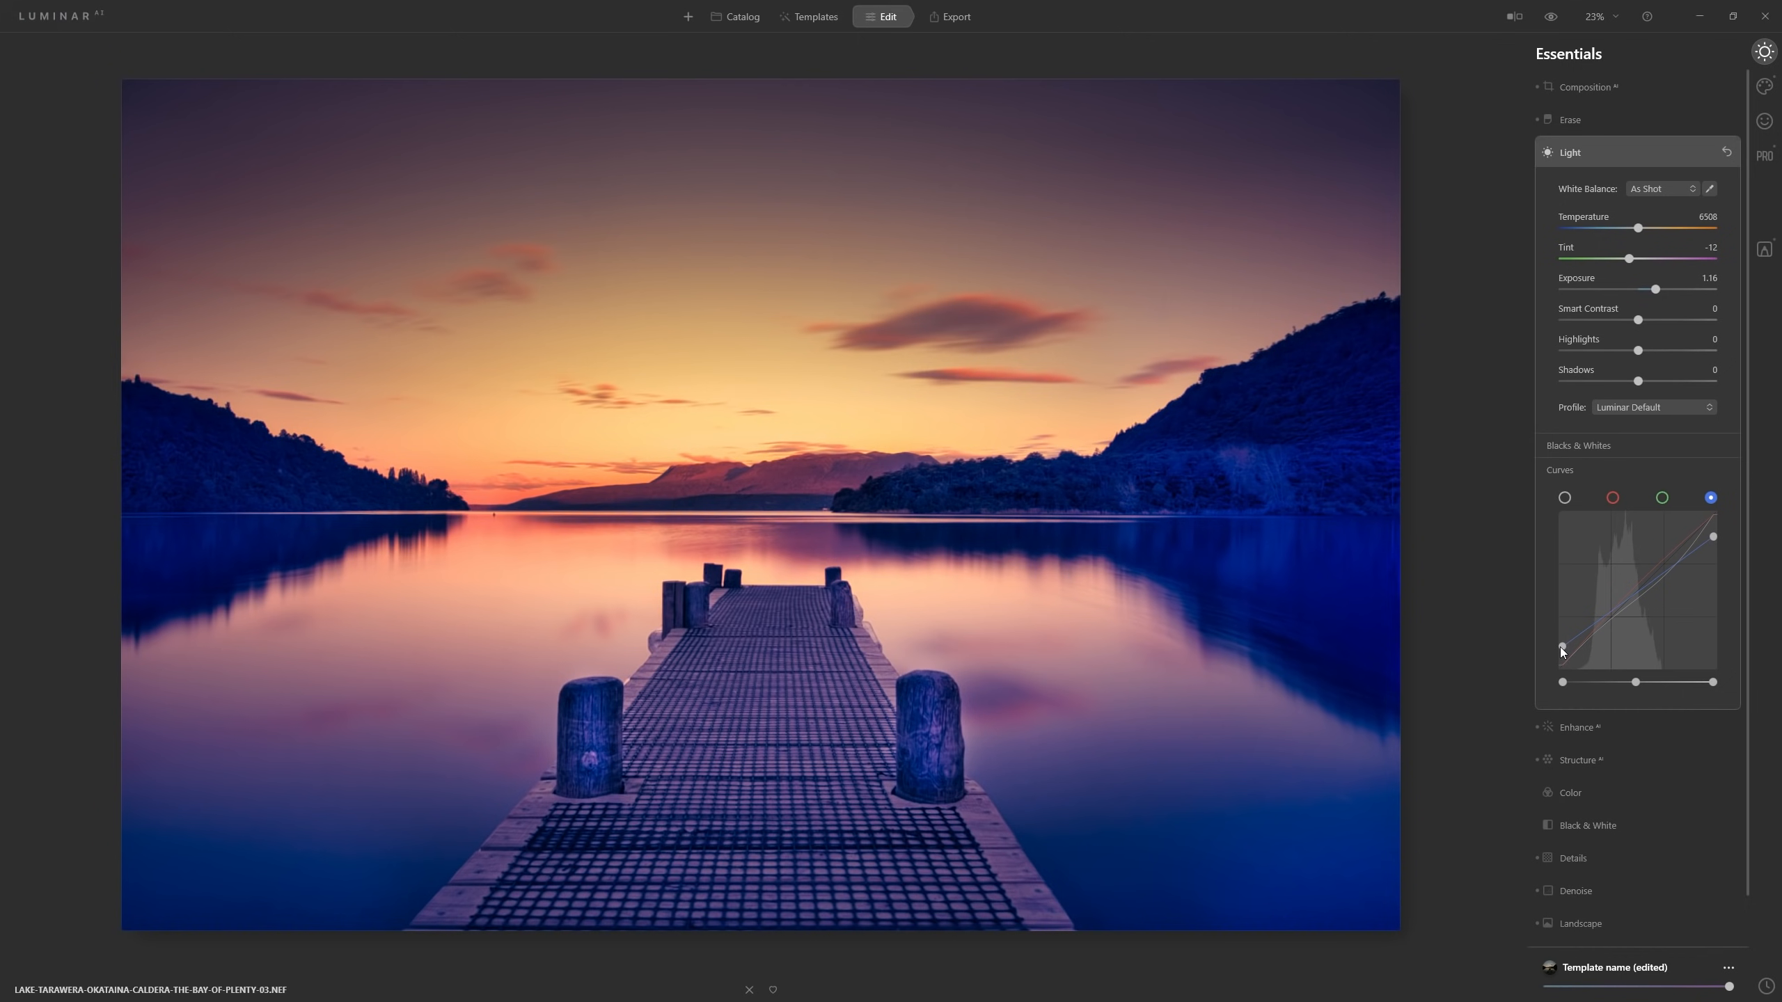
{"action": "left_click_drag", "start_coordinate": [1554, 650], "coordinate": [1541, 664]}
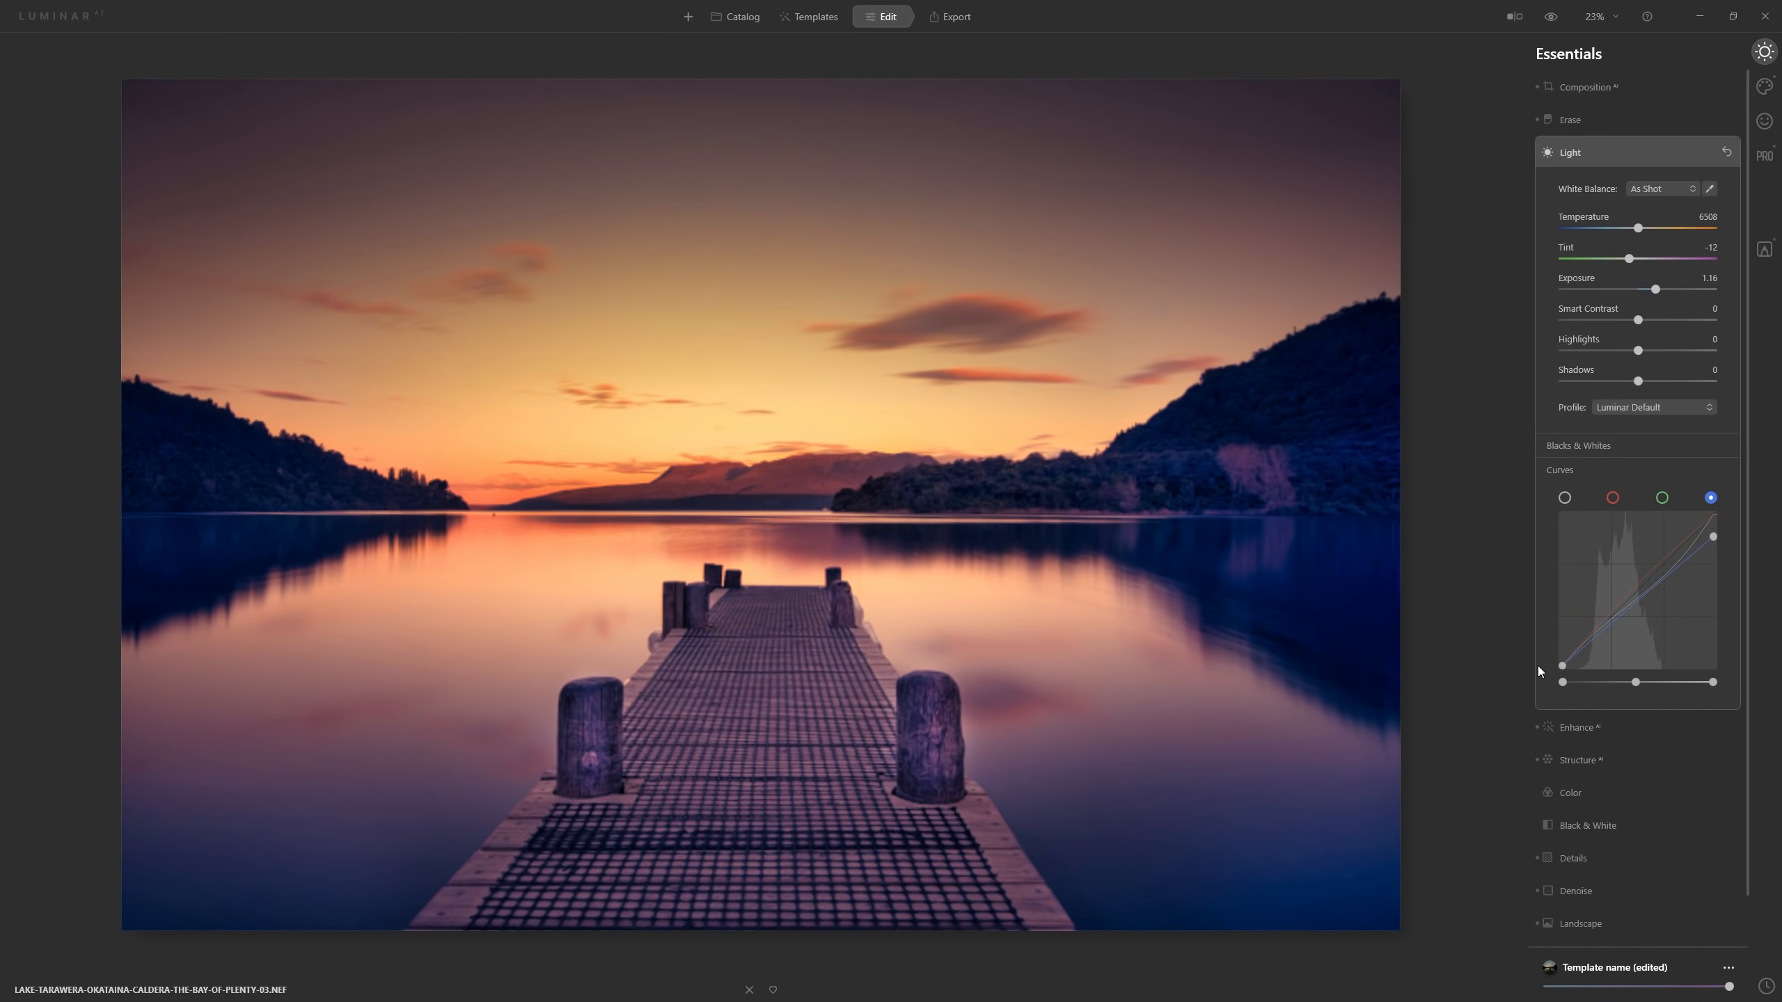
Raise the blue curve's highlight endpoint partway back up and shift the red curve's midpoint to reduce red in the midtones
{"action": "left_click_drag", "start_coordinate": [1716, 537], "coordinate": [1716, 526]}
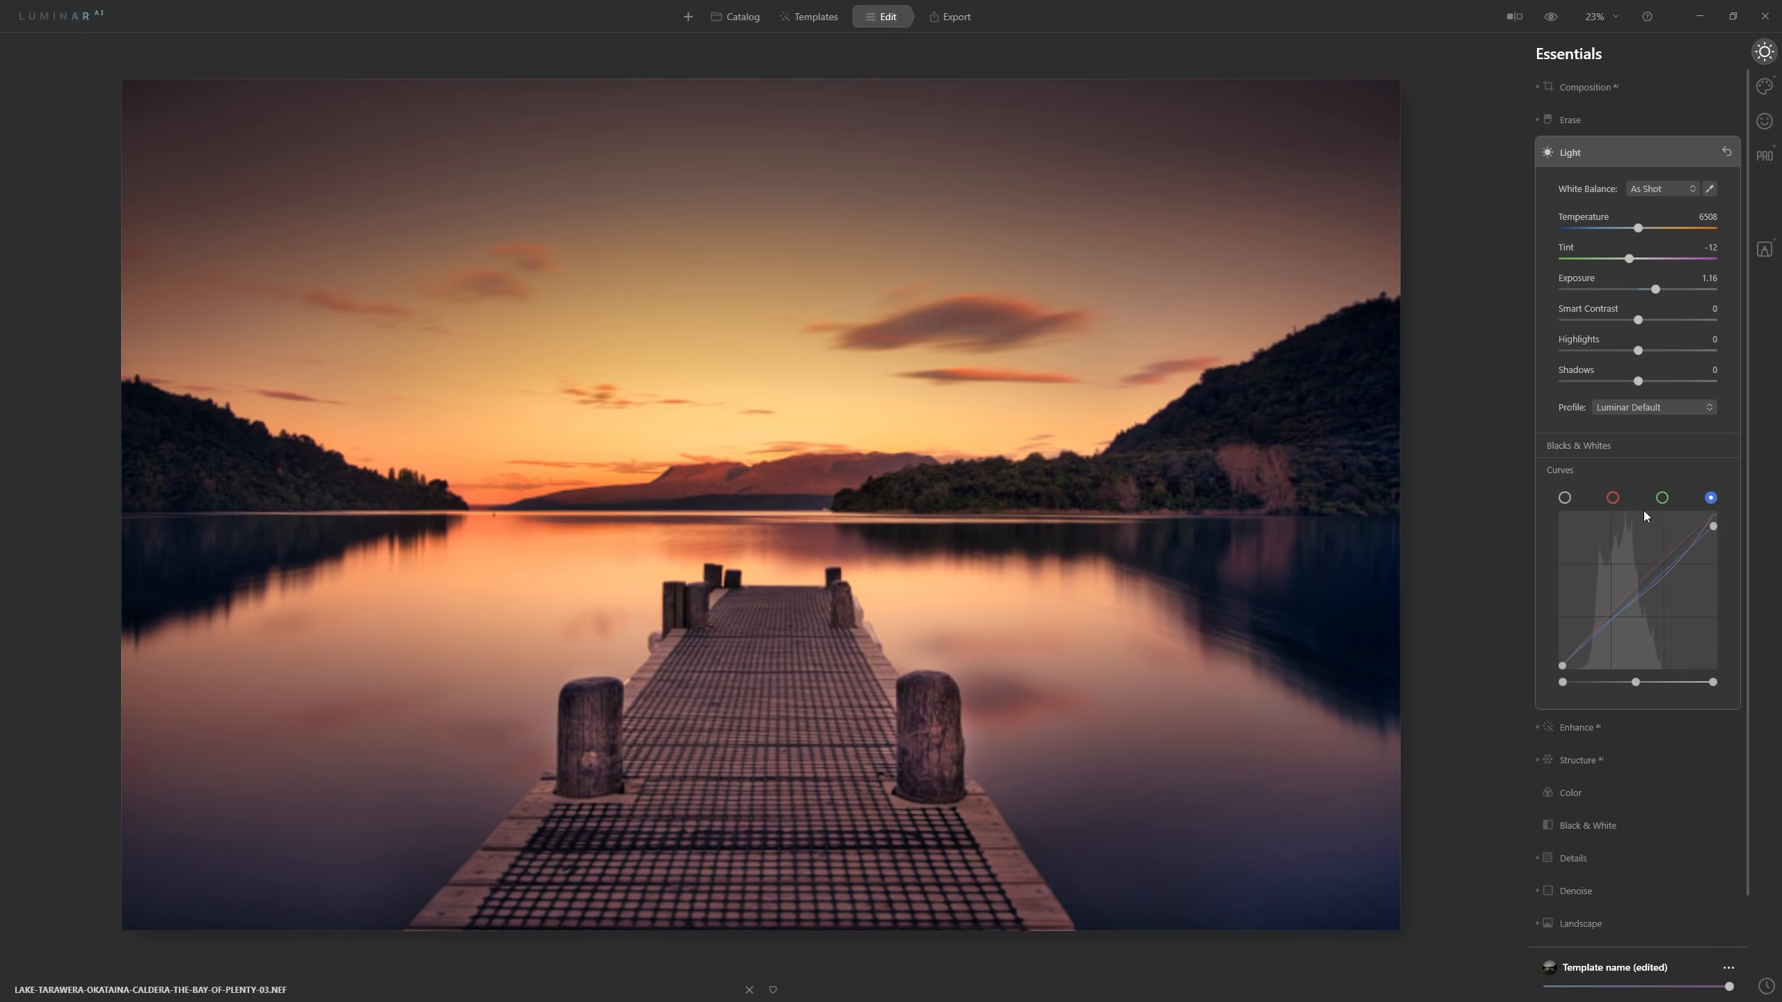
{"action": "left_click_drag", "start_coordinate": [1715, 528], "coordinate": [1719, 525]}
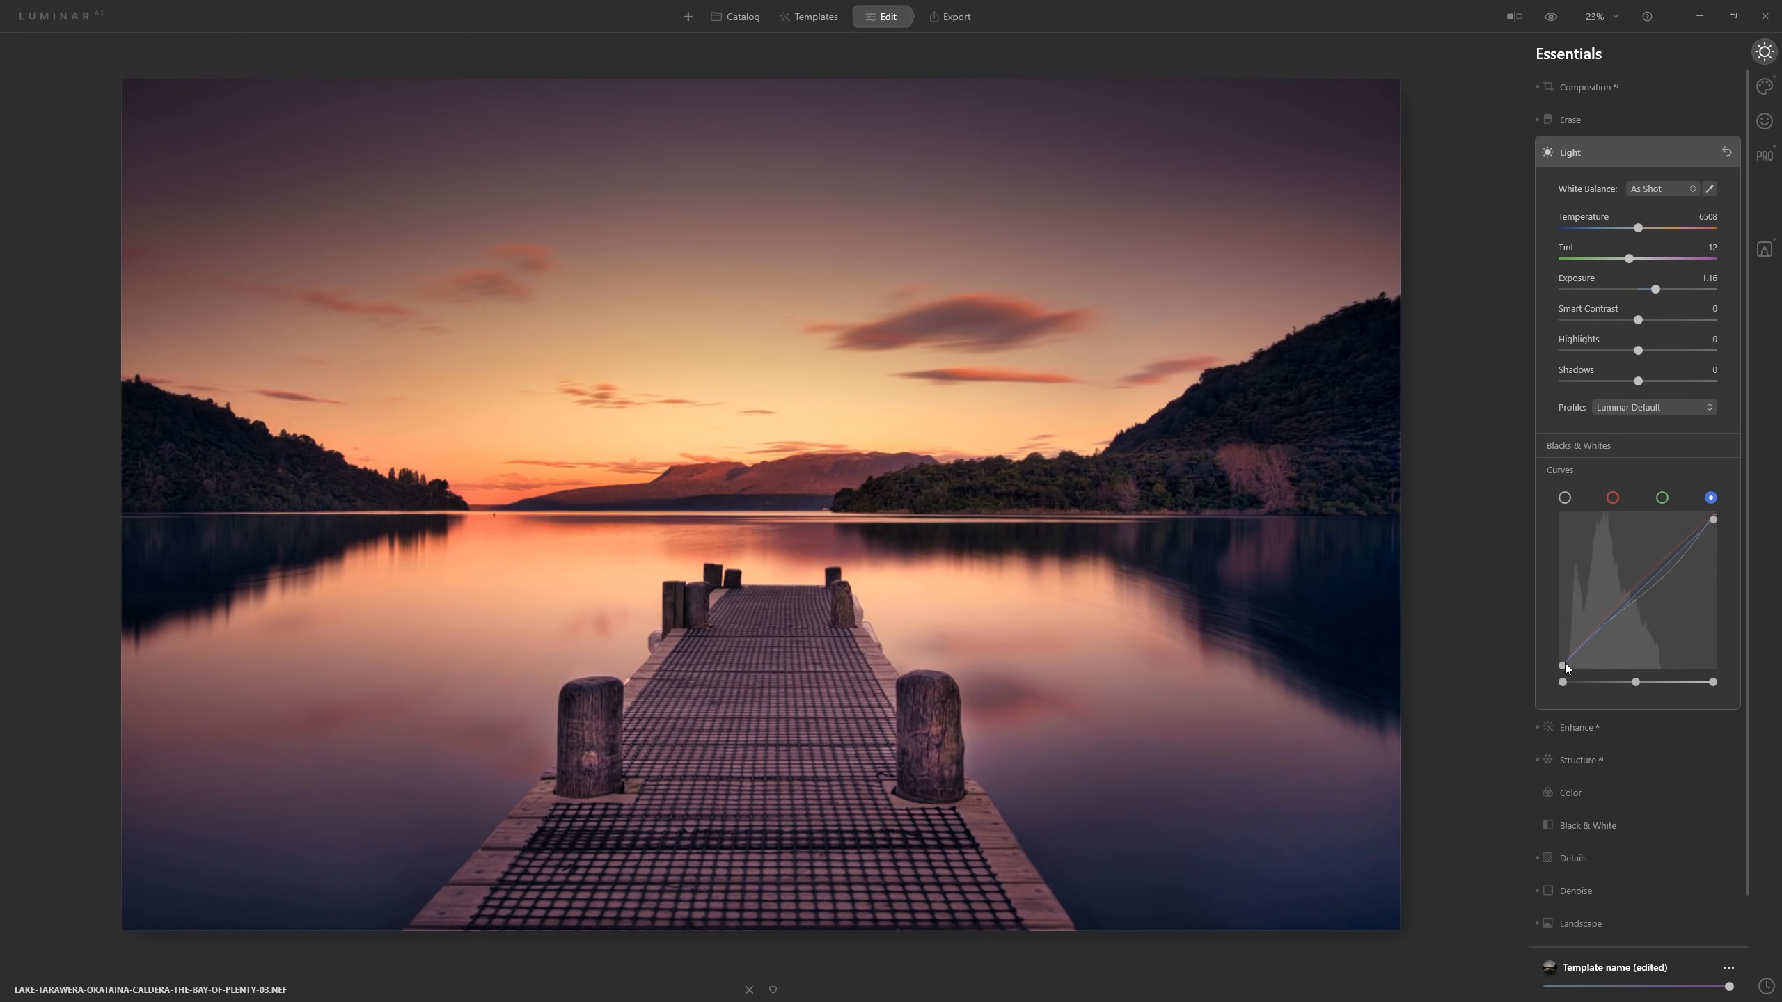
{"action": "left_click", "coordinate": [1613, 499]}
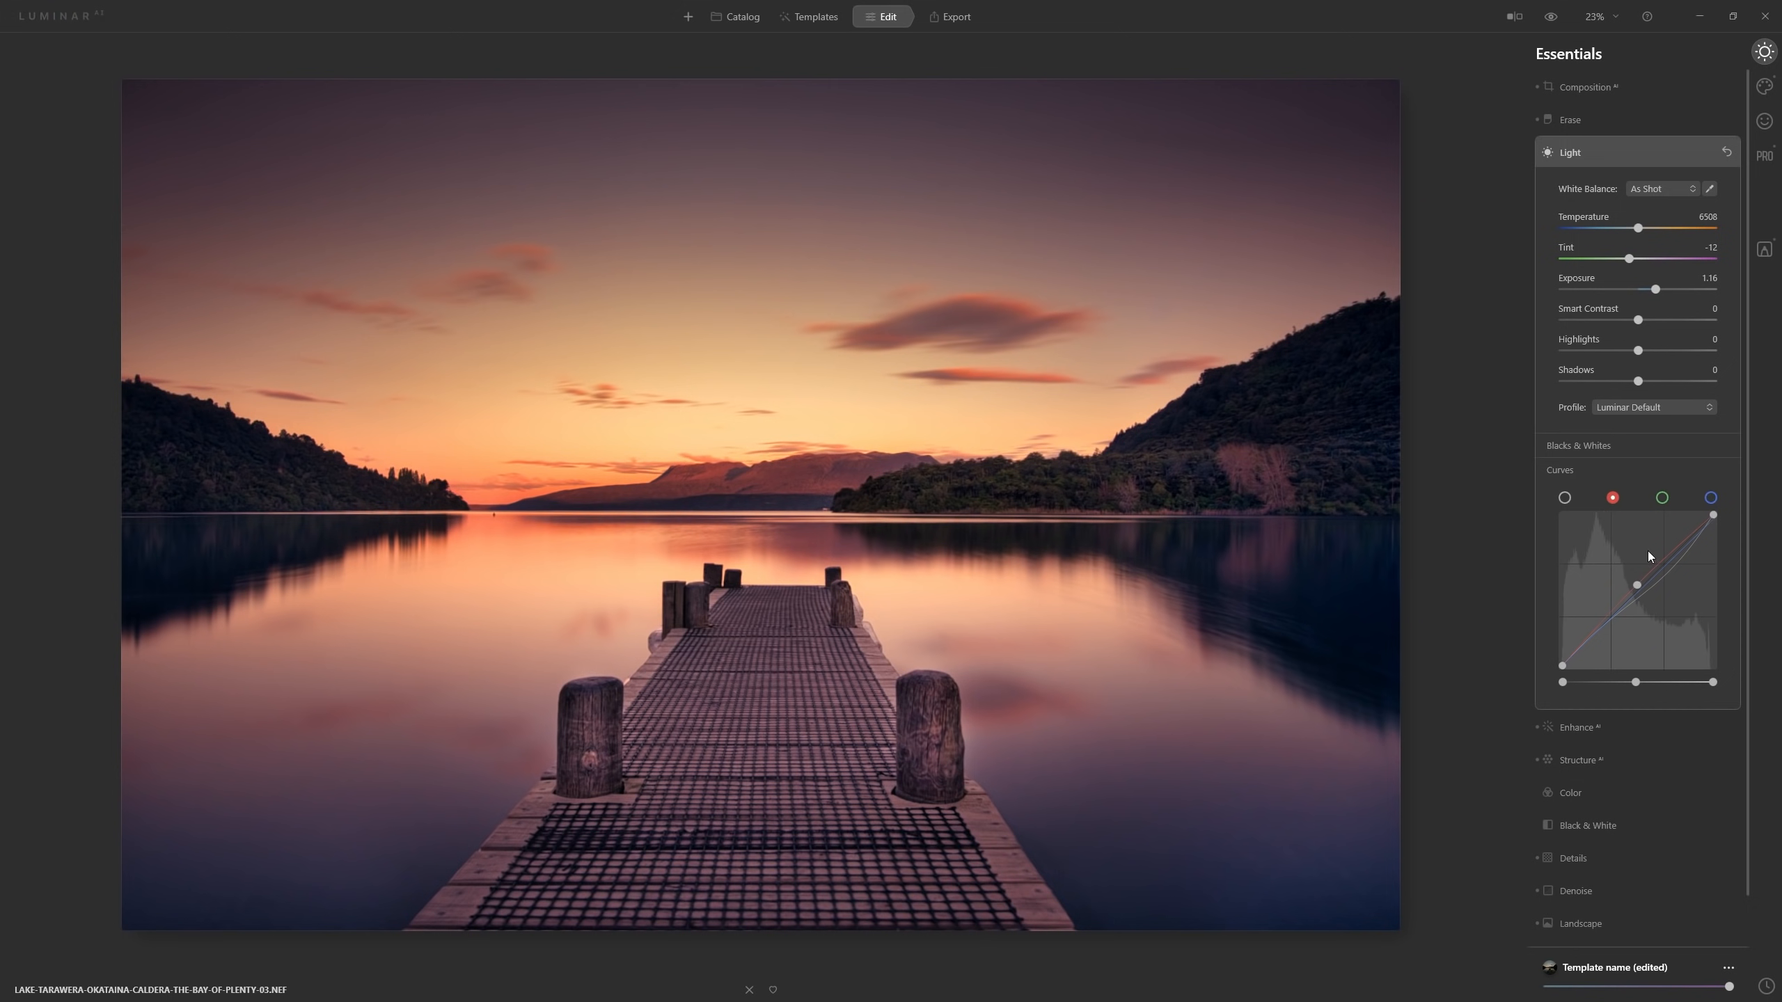
{"action": "left_click_drag", "start_coordinate": [1638, 587], "coordinate": [1647, 589]}
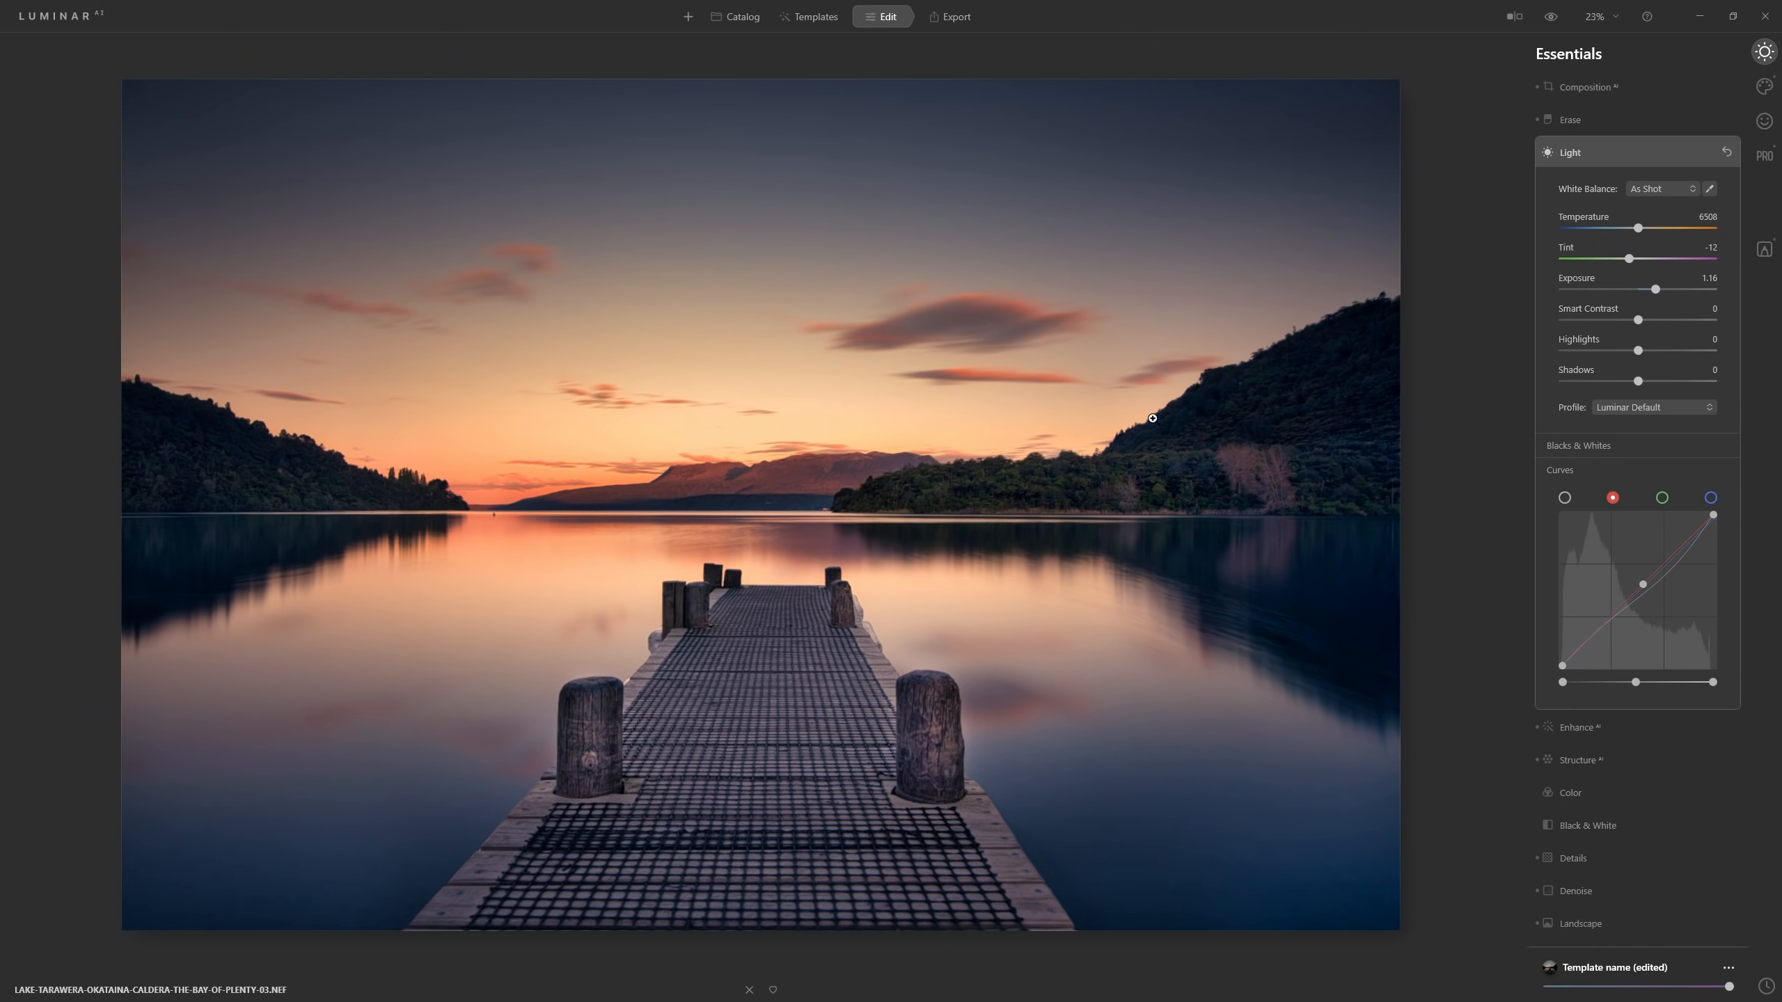
Compare the original photo with the fully edited version
{"action": "left_click", "coordinate": [1552, 17]}
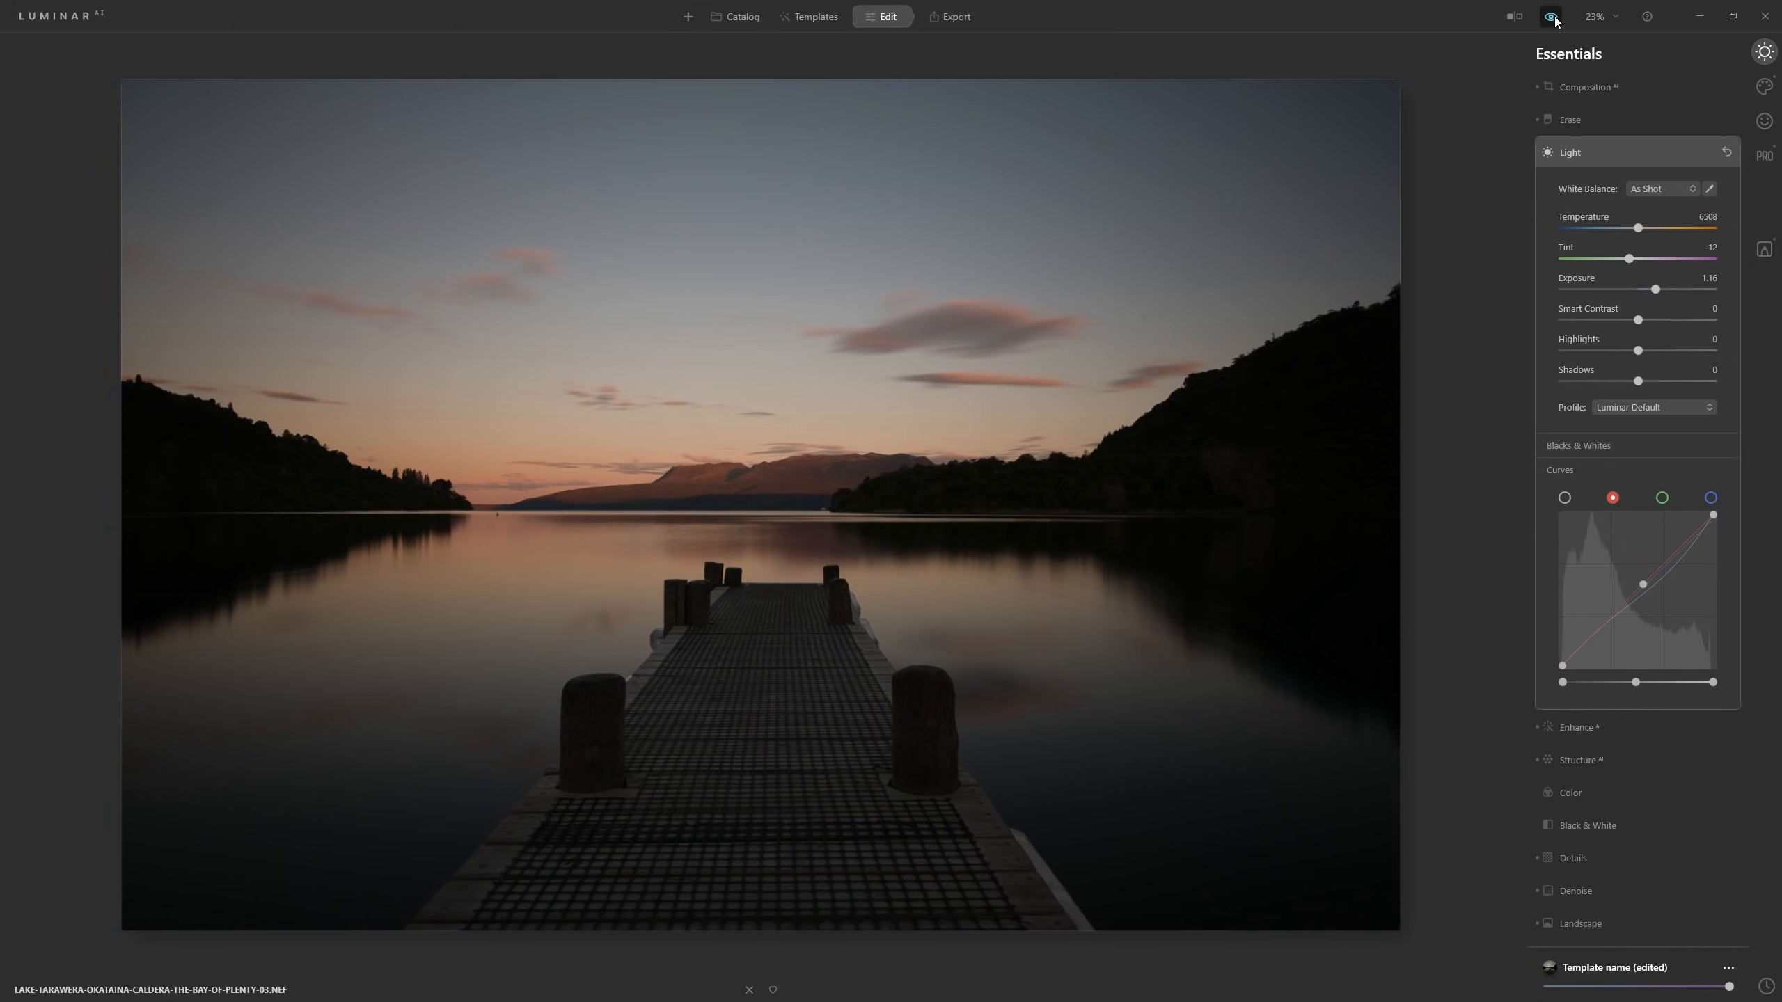
{"action": "left_click", "coordinate": [1553, 17]}
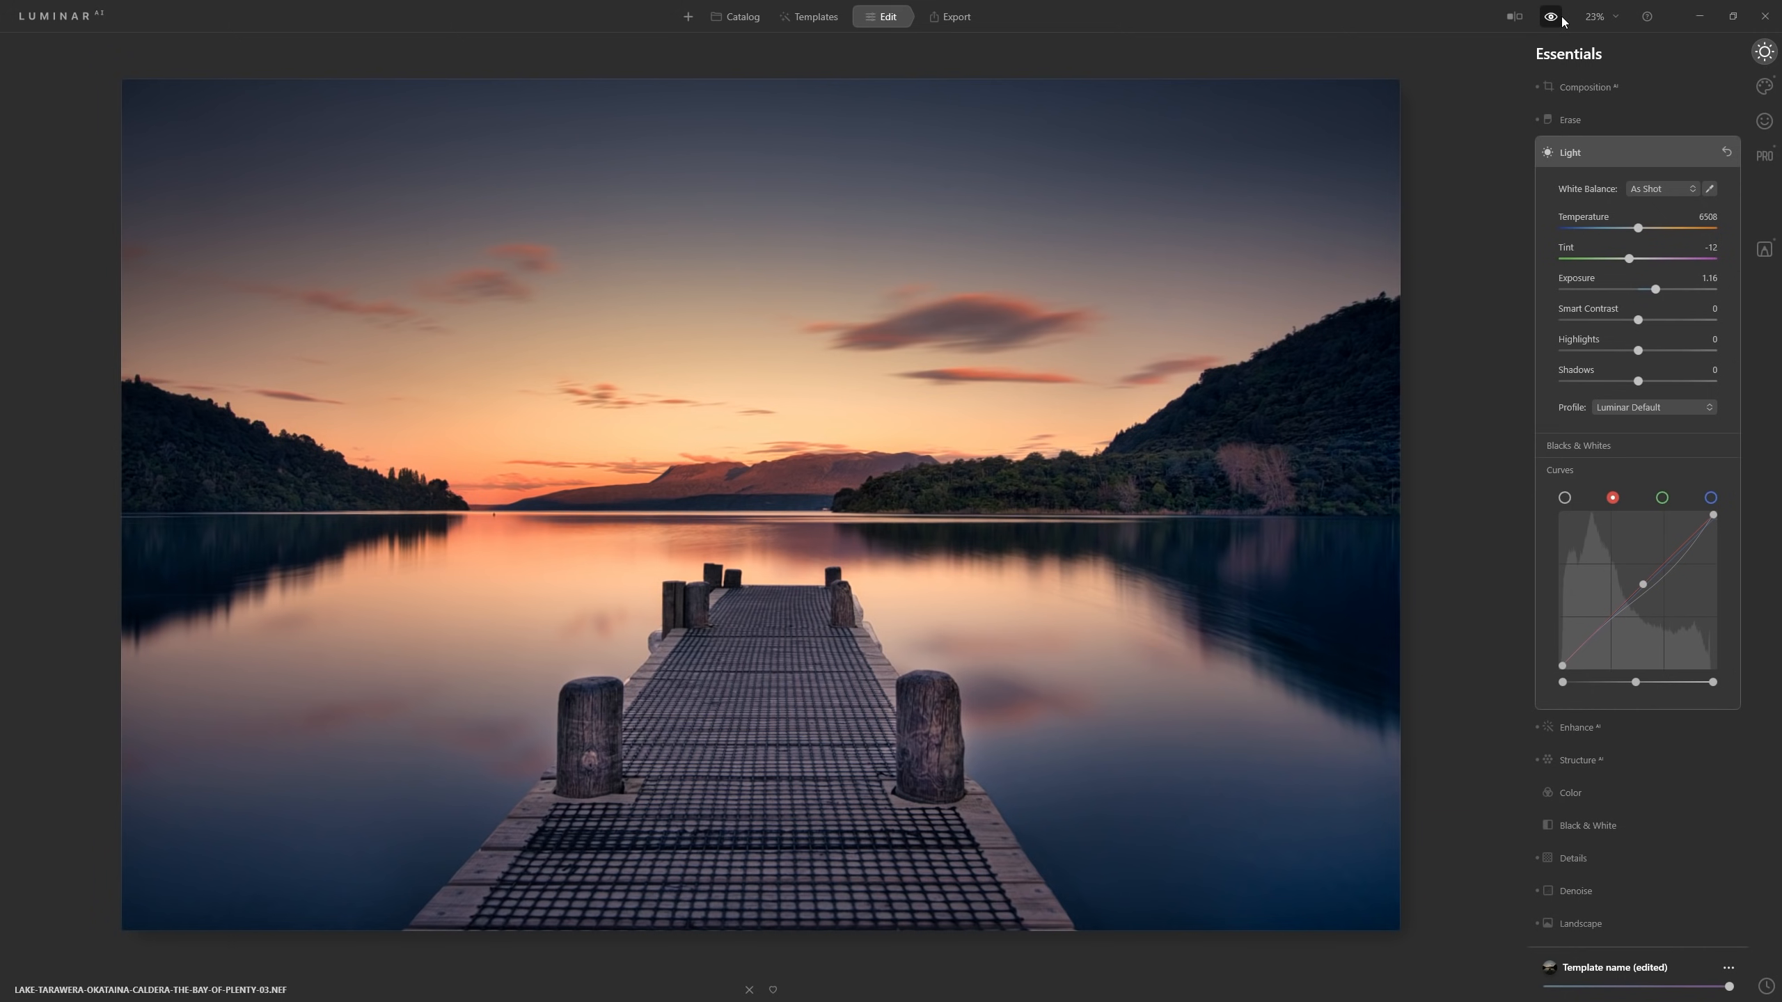
{"action": "left_click", "coordinate": [1560, 19]}
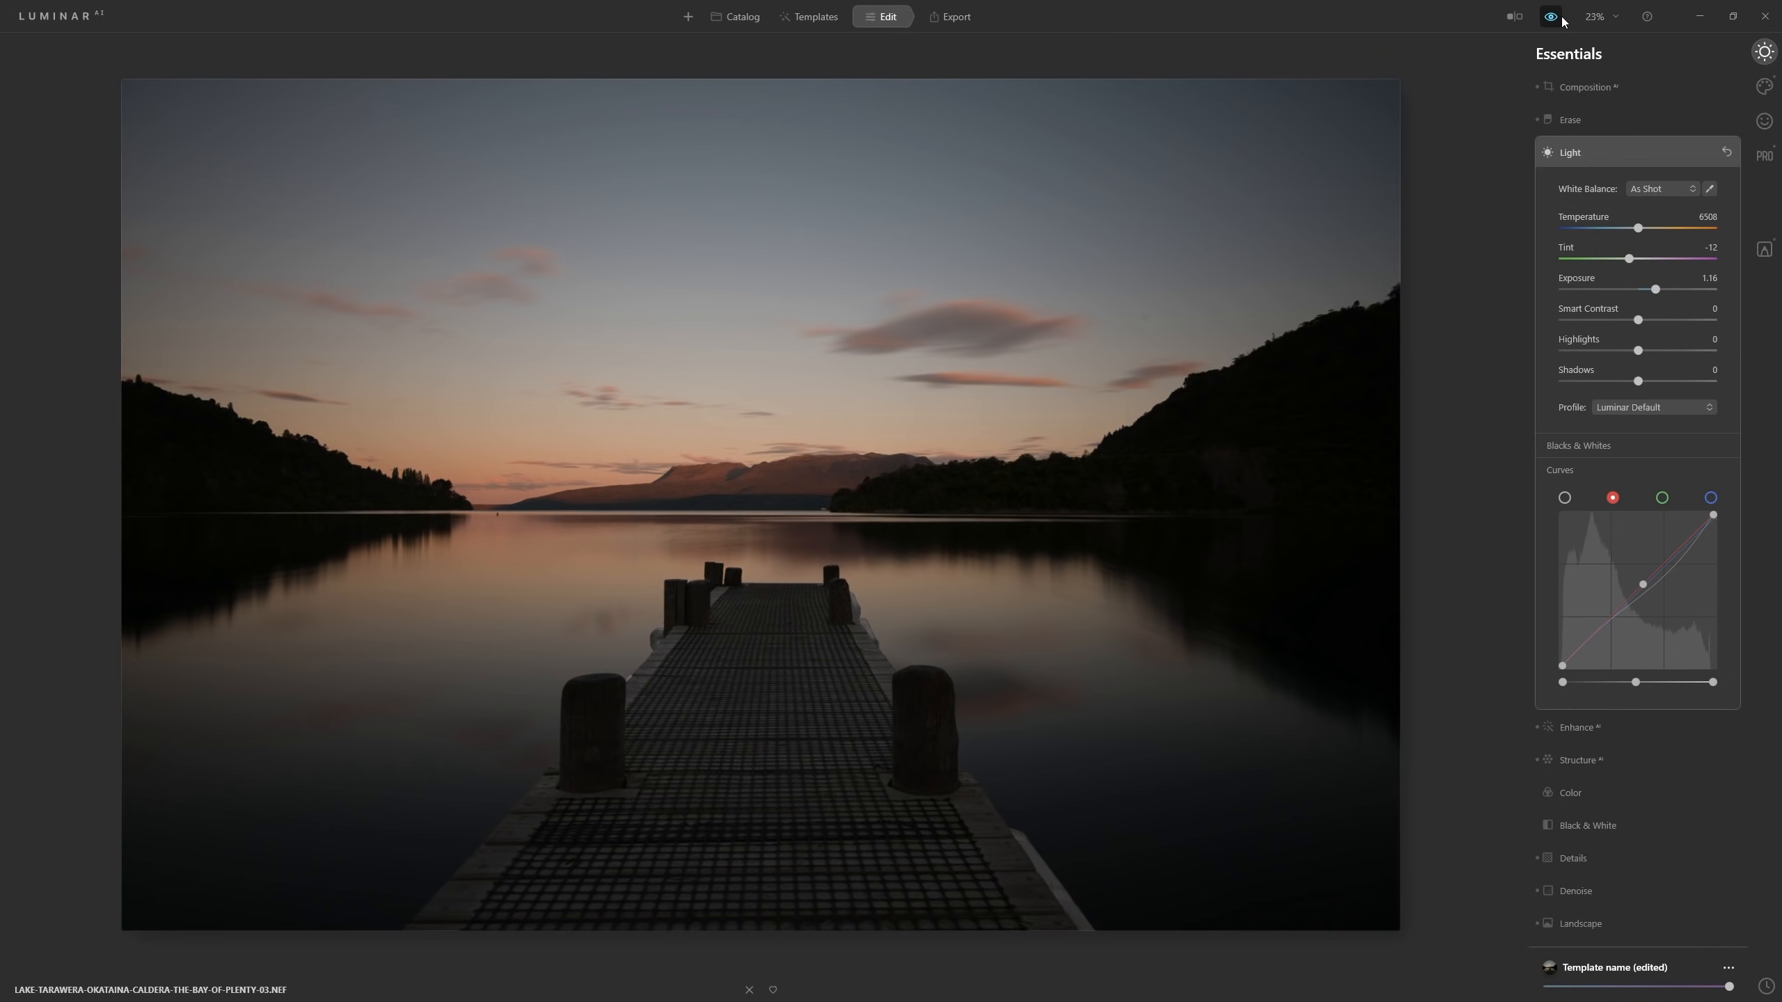
{"action": "left_click", "coordinate": [1561, 18]}
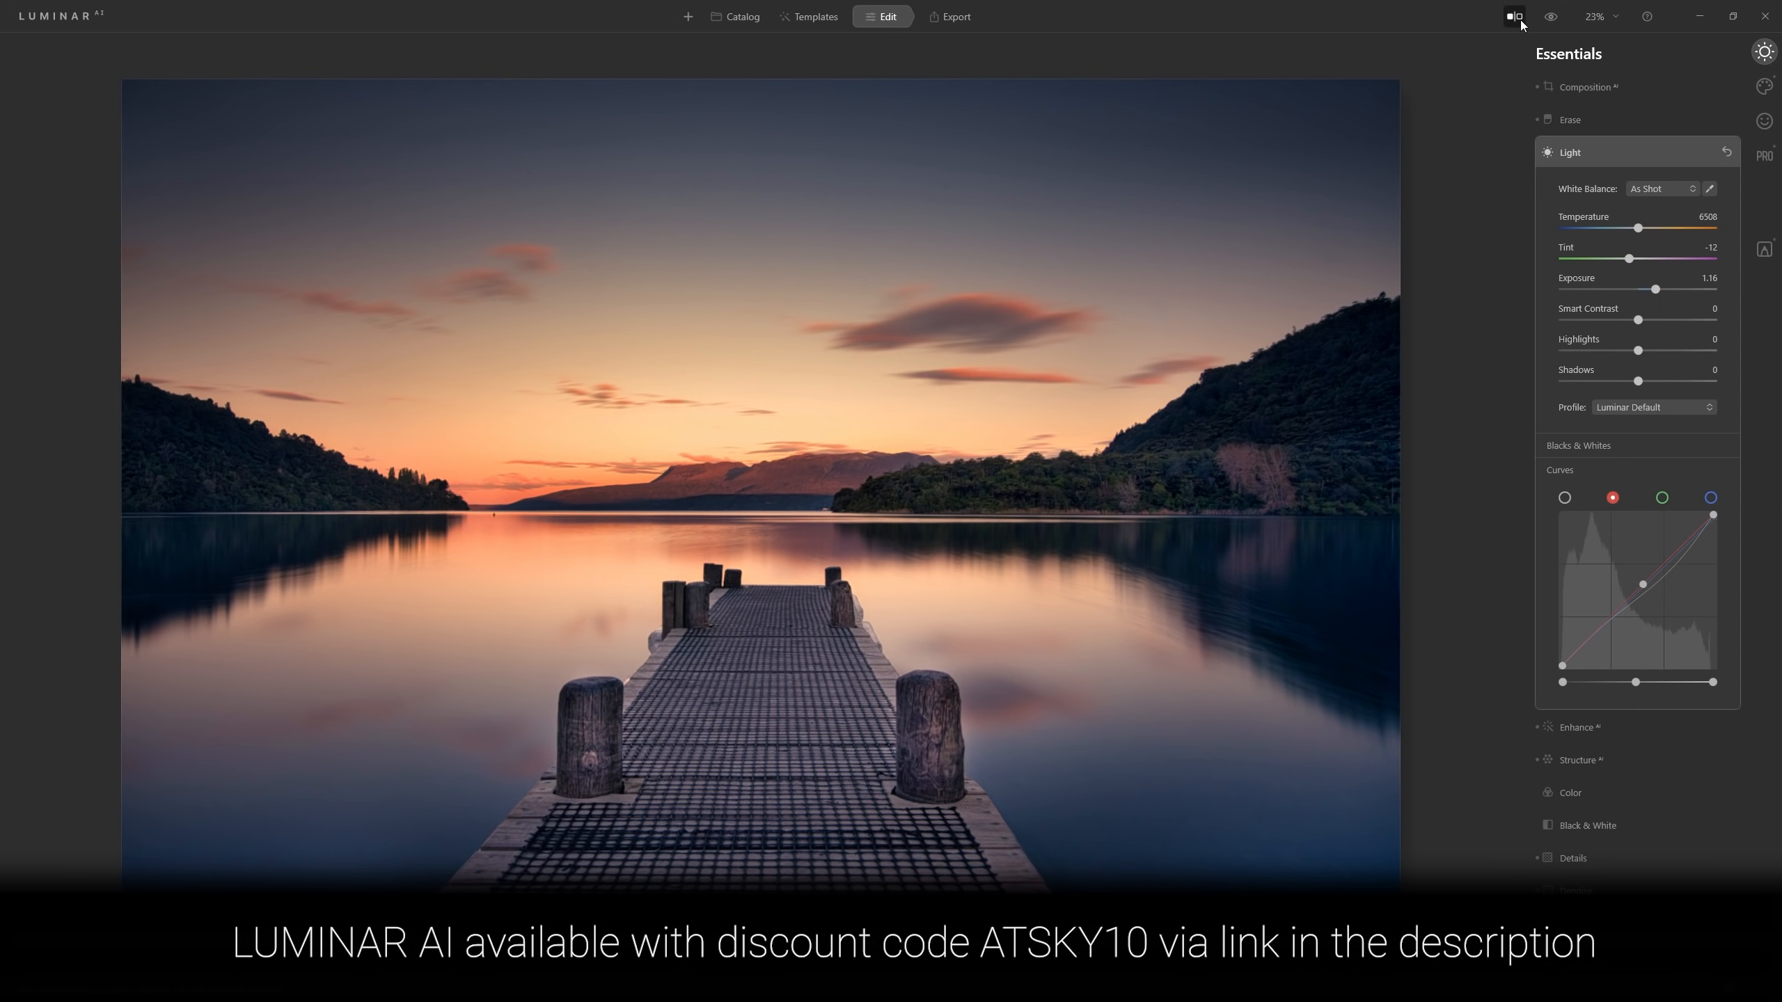
{"action": "left_click", "coordinate": [1552, 18]}
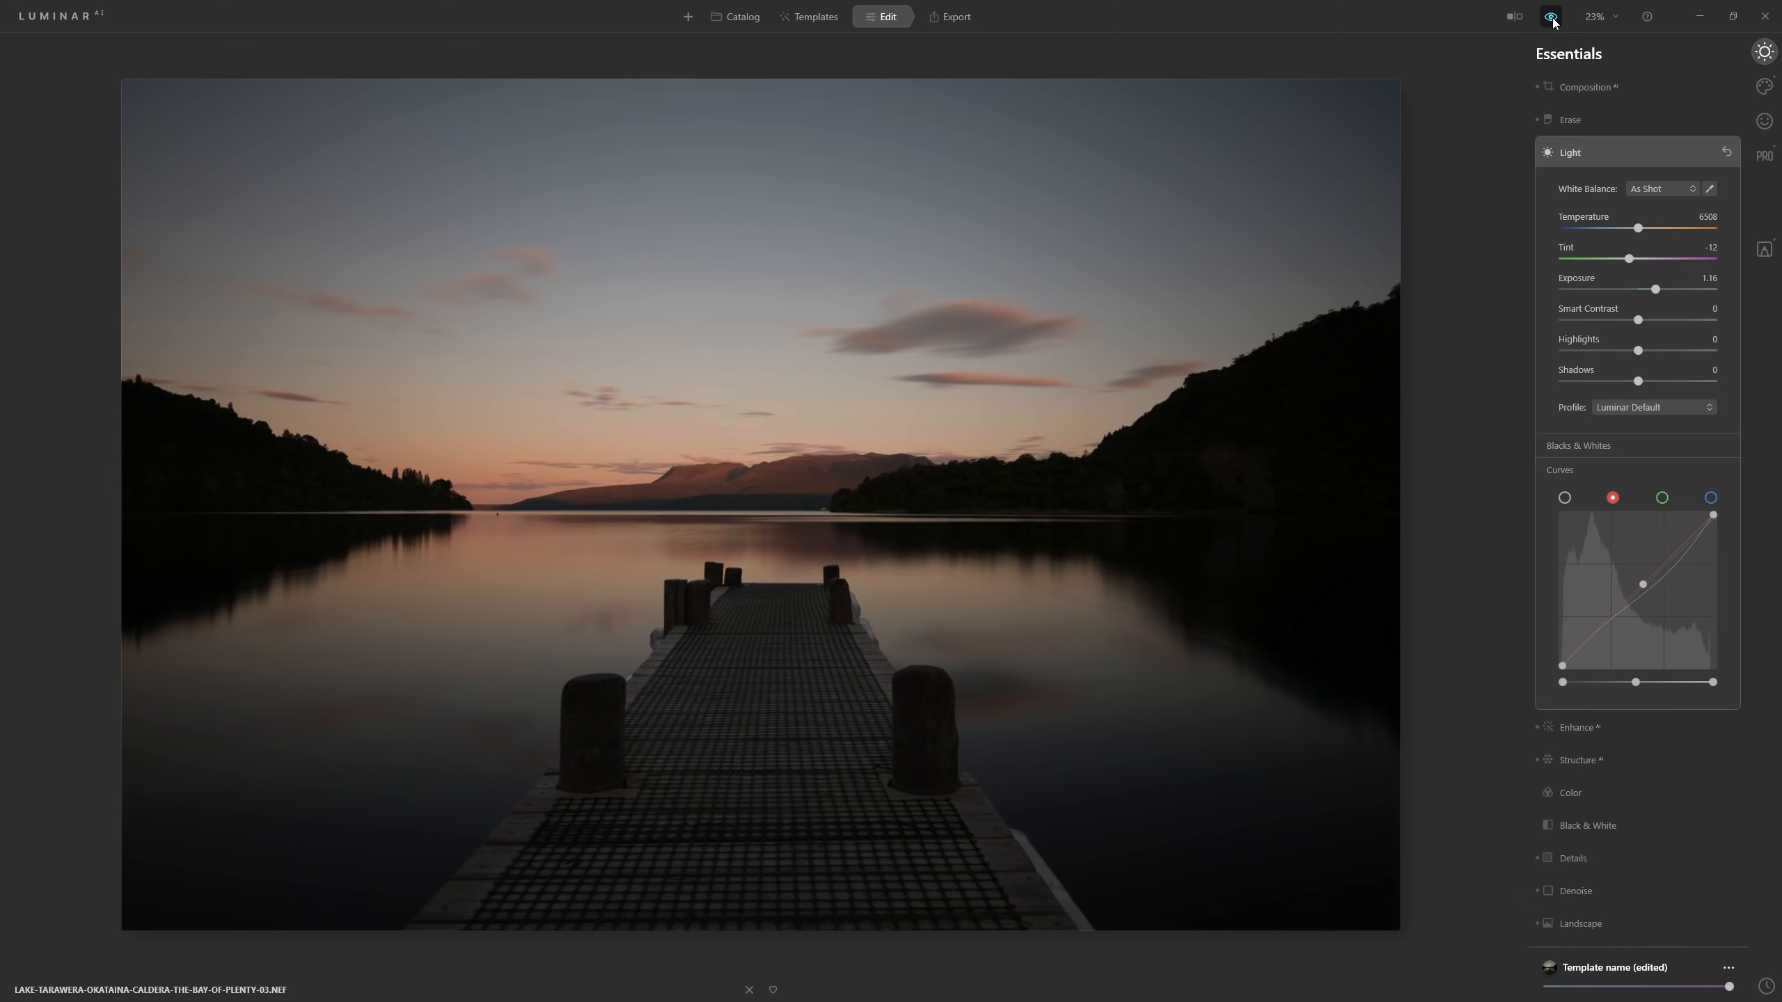
{"action": "left_click", "coordinate": [1552, 18]}
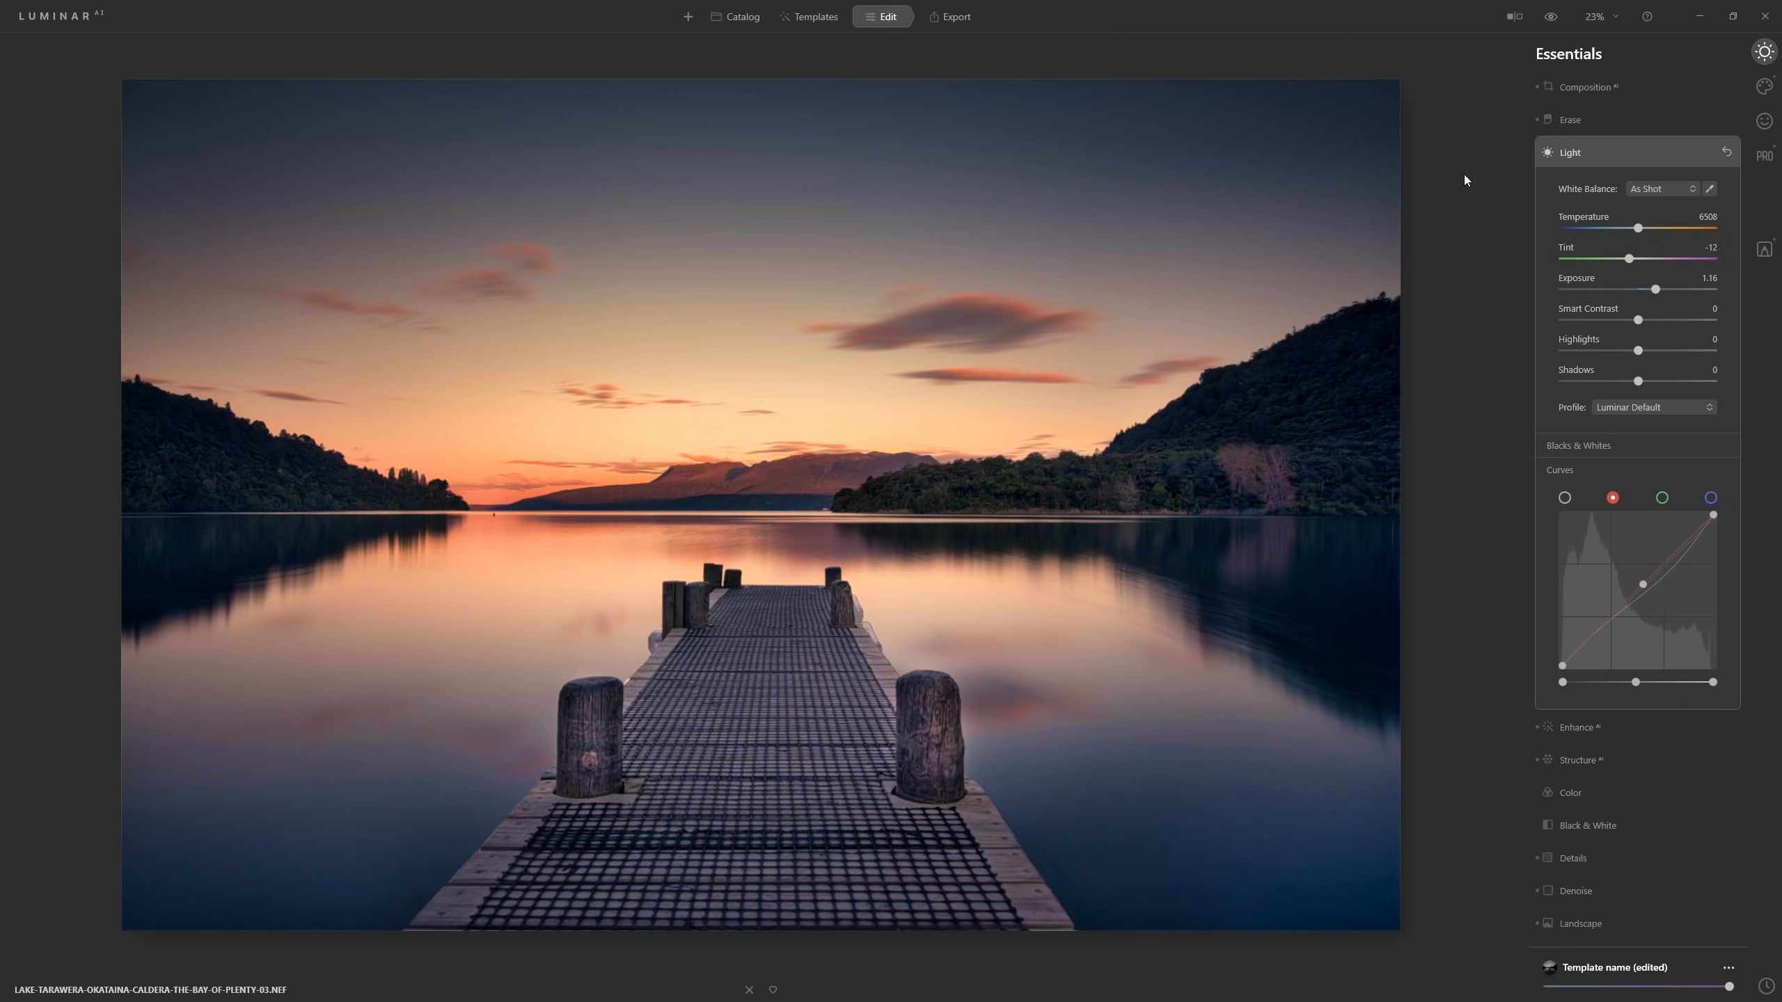